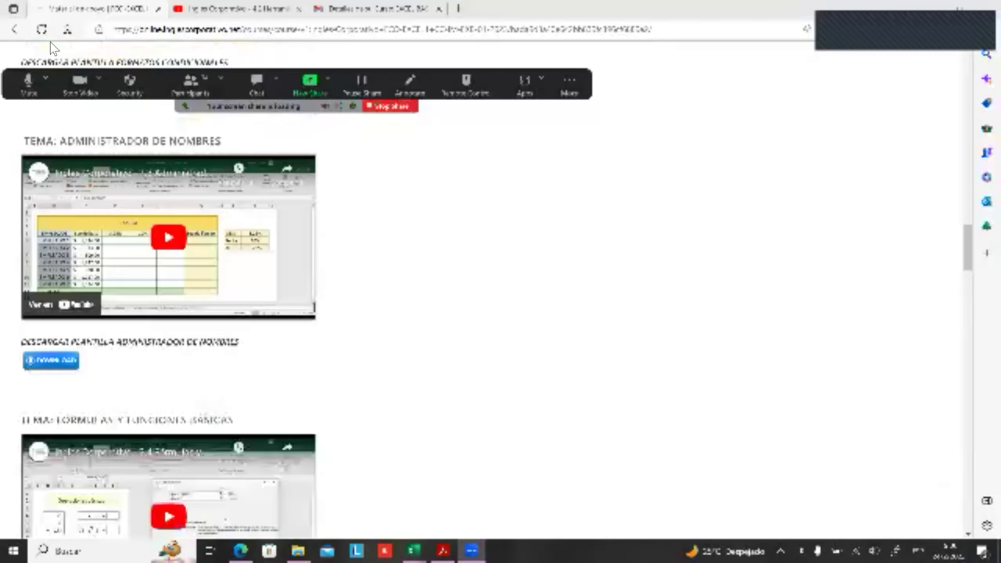
- Return to the course outline and open the Sección 4 unit at lesson 4.2 on find and replace
{"action": "scroll", "coordinate": [78, 113], "scroll_direction": "up", "scroll_amount": 5}
{"action": "scroll", "coordinate": [92, 121], "scroll_direction": "up", "scroll_amount": 5}
{"action": "scroll", "coordinate": [92, 137], "scroll_direction": "up", "scroll_amount": 5}
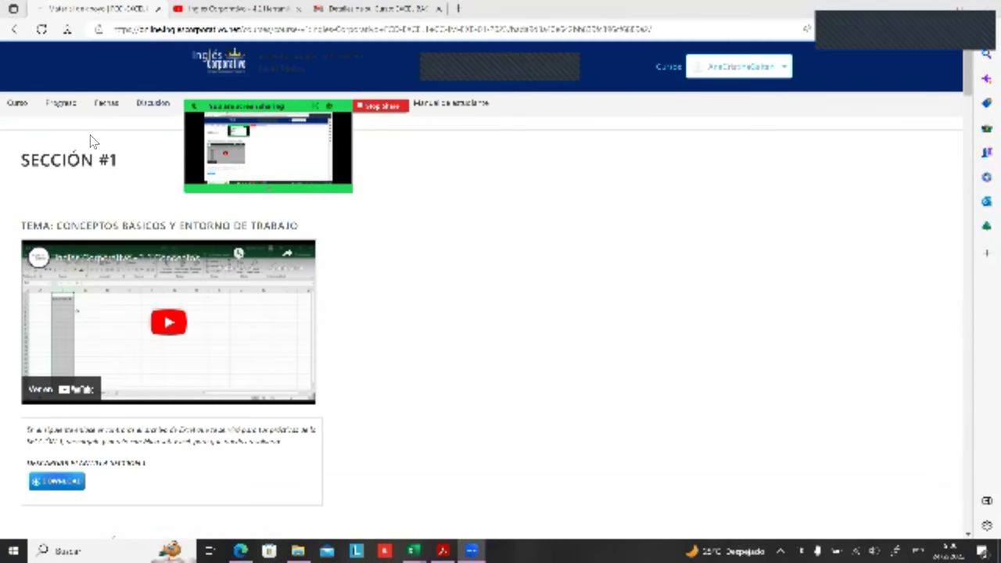
{"action": "left_click", "coordinate": [18, 105]}
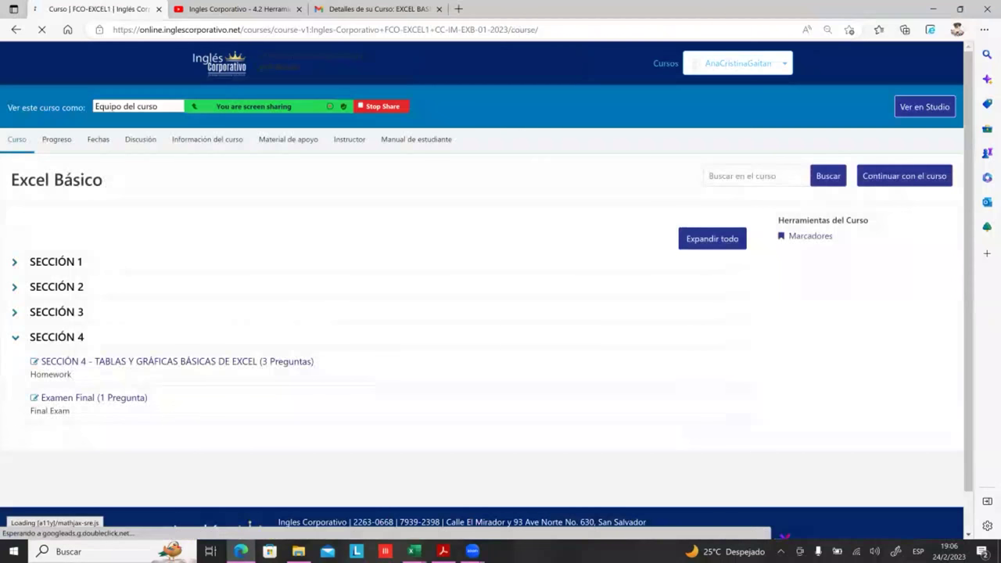
{"action": "left_click", "coordinate": [472, 552]}
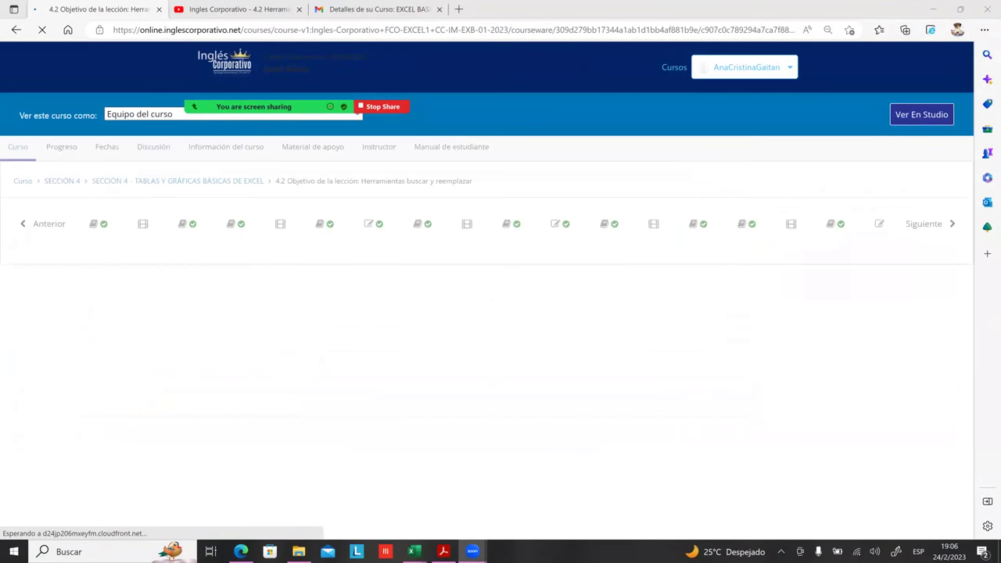
{"action": "mouse_move", "coordinate": [473, 552]}
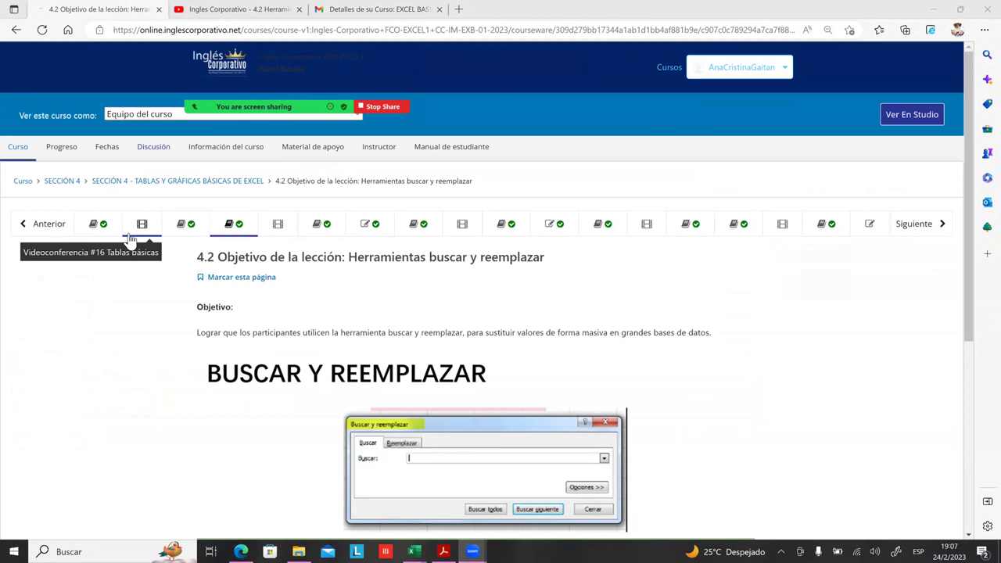
- Step through the Videoconferencia #17 lesson, the class forum and the Laboratorio 10 quiz
{"action": "left_click", "coordinate": [277, 225]}
{"action": "left_click", "coordinate": [324, 228]}
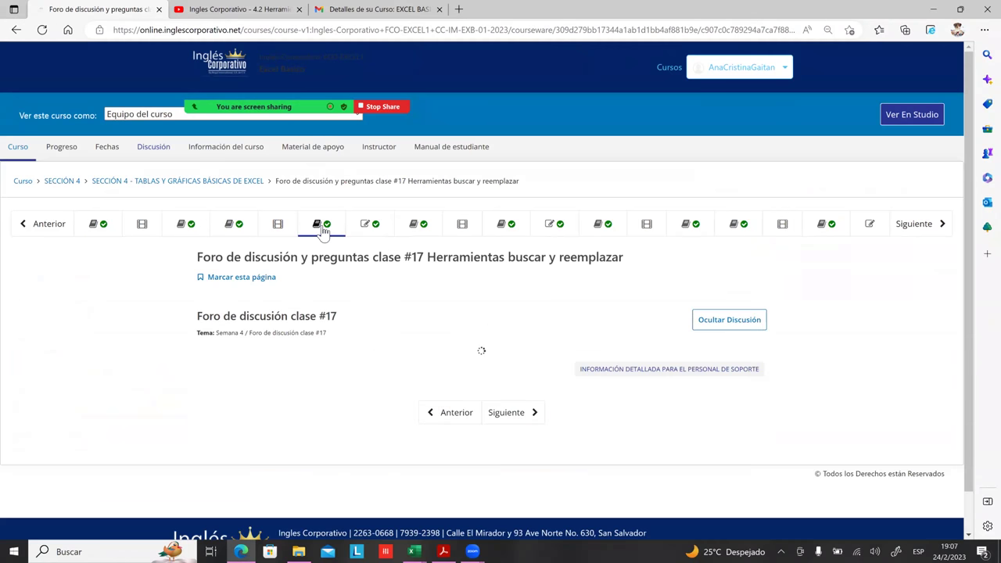
{"action": "left_click", "coordinate": [383, 232]}
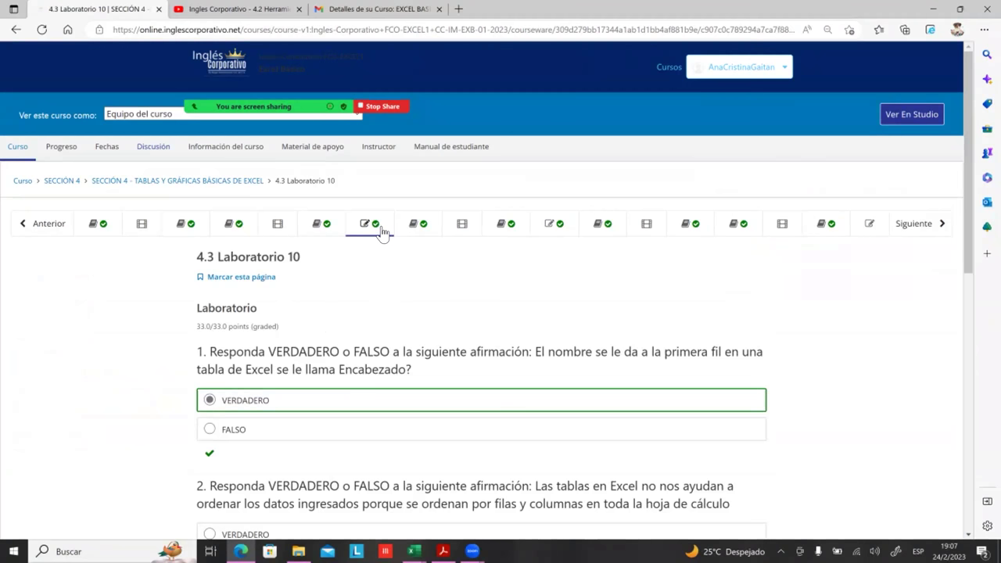
{"action": "scroll", "coordinate": [346, 341], "scroll_direction": "down", "scroll_amount": 3}
{"action": "scroll", "coordinate": [350, 336], "scroll_direction": "up", "scroll_amount": 3}
{"action": "scroll", "coordinate": [375, 274], "scroll_direction": "down", "scroll_amount": 7}
{"action": "scroll", "coordinate": [385, 283], "scroll_direction": "up", "scroll_amount": 5}
{"action": "scroll", "coordinate": [384, 274], "scroll_direction": "up", "scroll_amount": 2}
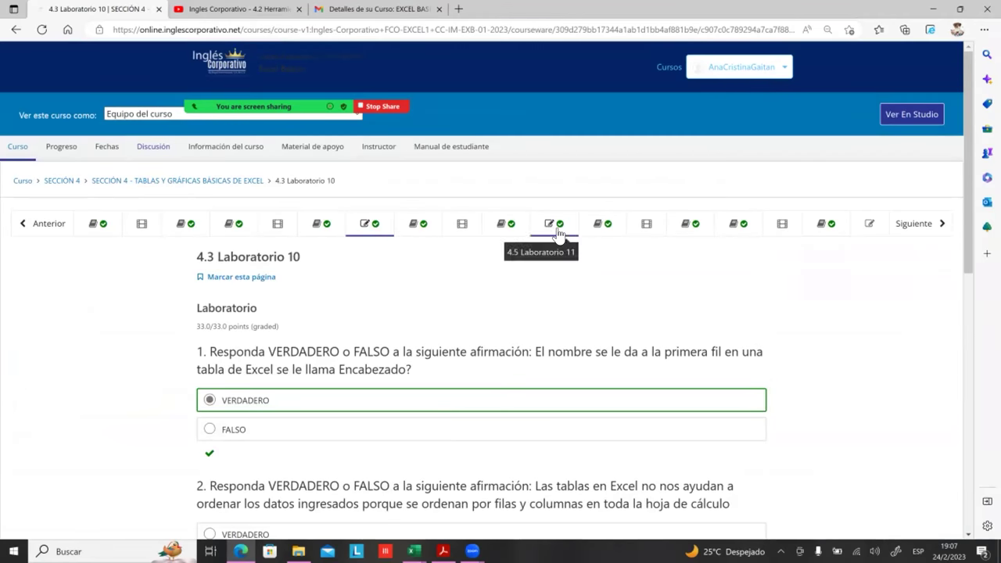
- Open the Laboratorio 11 quiz and look it over
{"action": "left_click", "coordinate": [560, 225]}
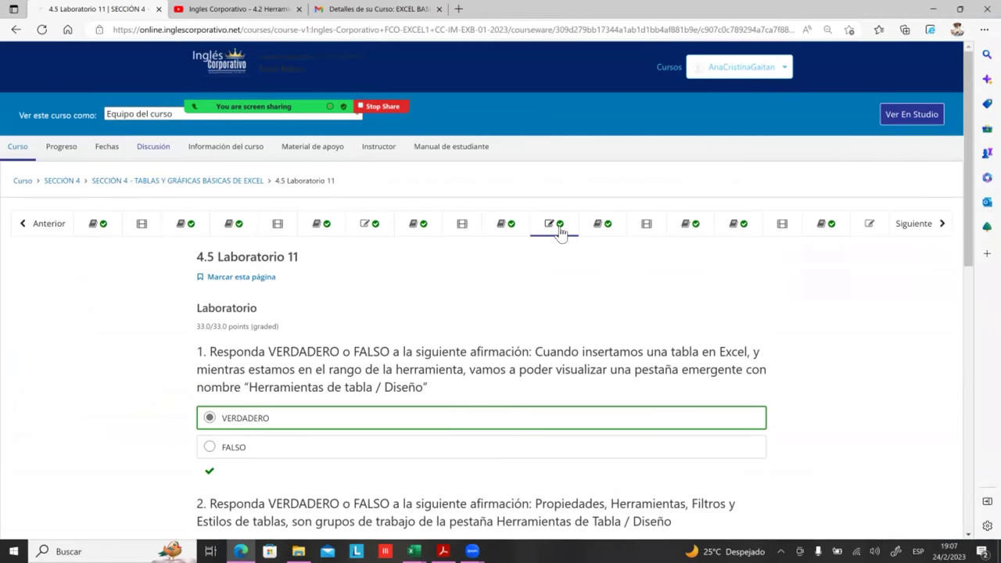
{"action": "scroll", "coordinate": [523, 330], "scroll_direction": "down", "scroll_amount": 3}
{"action": "scroll", "coordinate": [534, 330], "scroll_direction": "down", "scroll_amount": 4}
{"action": "scroll", "coordinate": [534, 331], "scroll_direction": "down", "scroll_amount": 2}
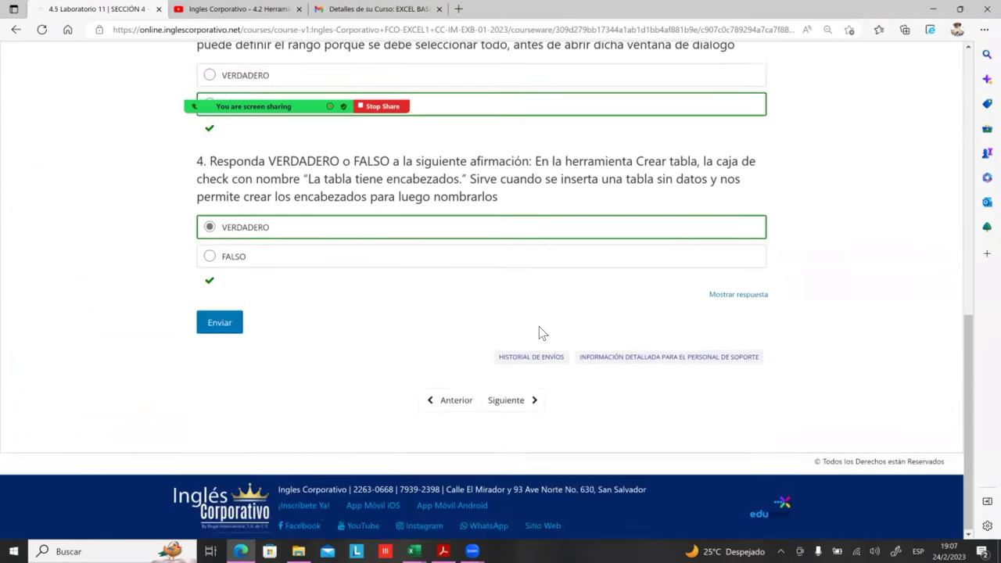
{"action": "scroll", "coordinate": [540, 326], "scroll_direction": "up", "scroll_amount": 3}
{"action": "scroll", "coordinate": [540, 326], "scroll_direction": "up", "scroll_amount": 3}
{"action": "scroll", "coordinate": [539, 326], "scroll_direction": "up", "scroll_amount": 3}
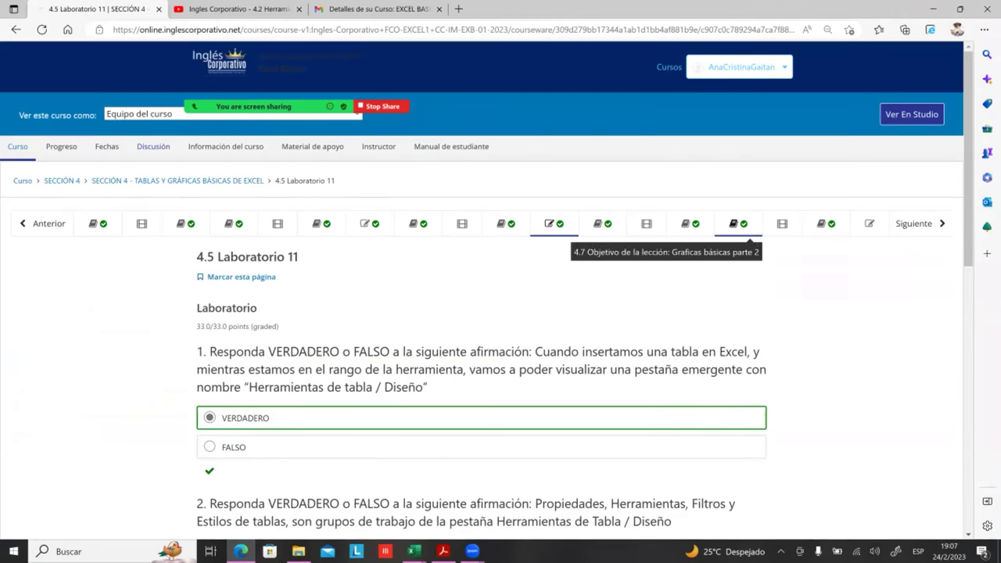
- Review the Laboratorio 12 quiz, then advance to the Examen final page
{"action": "left_click", "coordinate": [868, 224]}
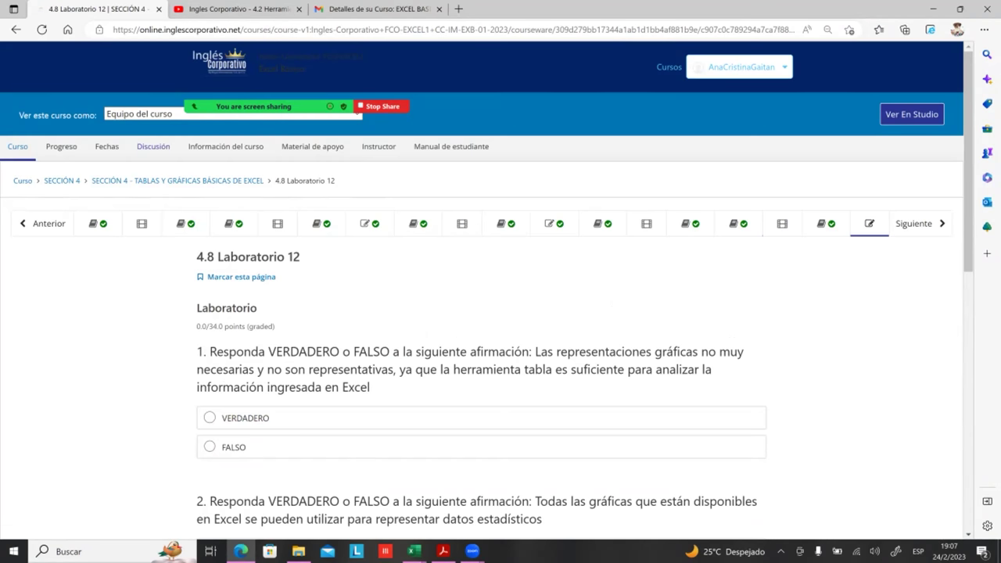
{"action": "scroll", "coordinate": [500, 312], "scroll_direction": "down", "scroll_amount": 1}
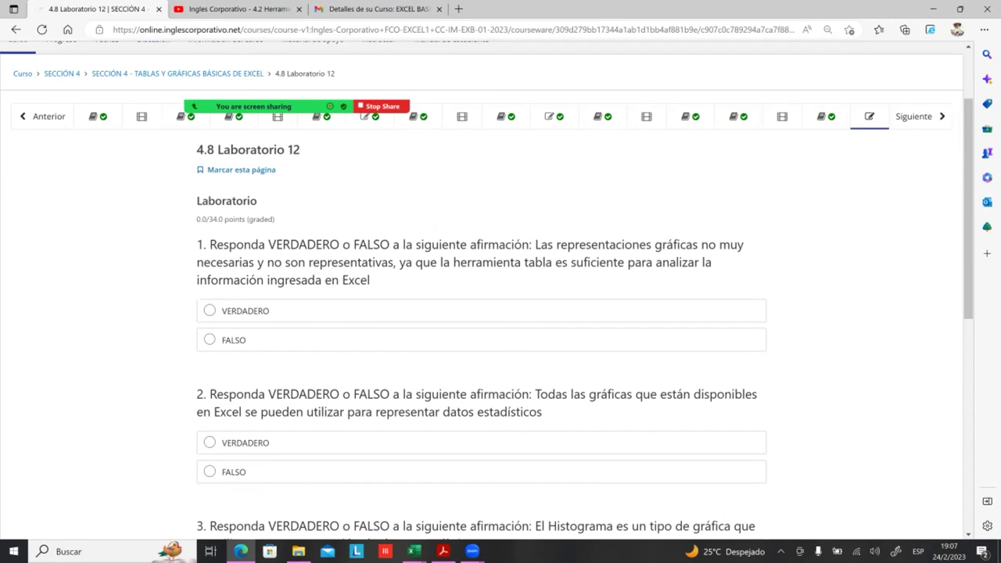
{"action": "scroll", "coordinate": [501, 312], "scroll_direction": "down", "scroll_amount": 2}
{"action": "scroll", "coordinate": [500, 313], "scroll_direction": "down", "scroll_amount": 1}
{"action": "scroll", "coordinate": [500, 313], "scroll_direction": "down", "scroll_amount": 4}
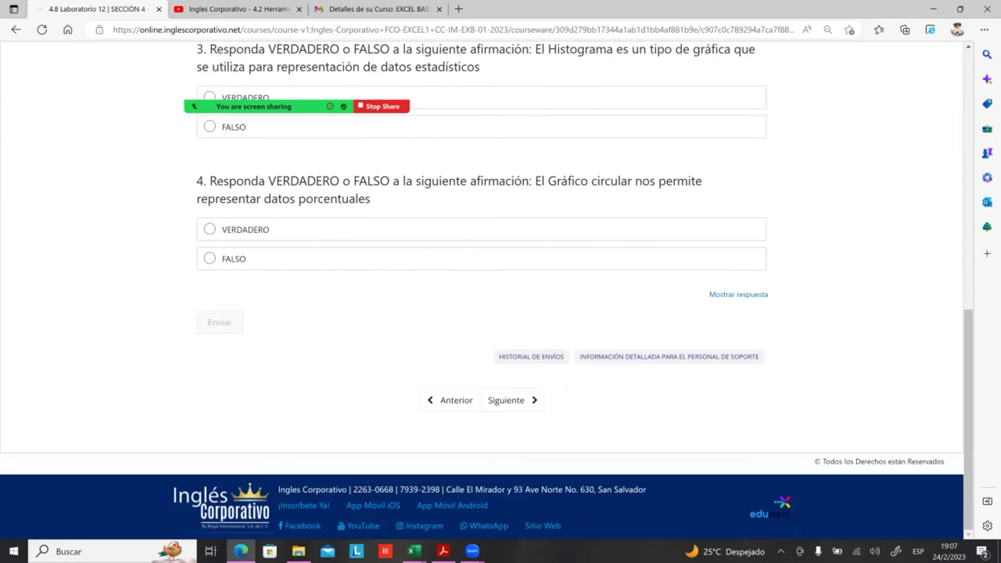
{"action": "scroll", "coordinate": [500, 313], "scroll_direction": "up", "scroll_amount": 5}
{"action": "scroll", "coordinate": [500, 313], "scroll_direction": "up", "scroll_amount": 2}
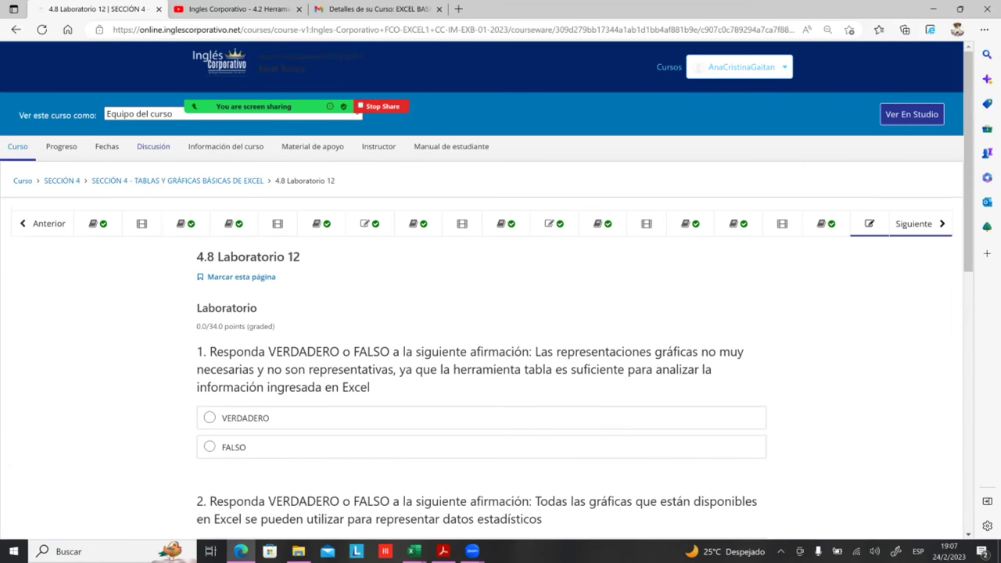
{"action": "left_click", "coordinate": [920, 224]}
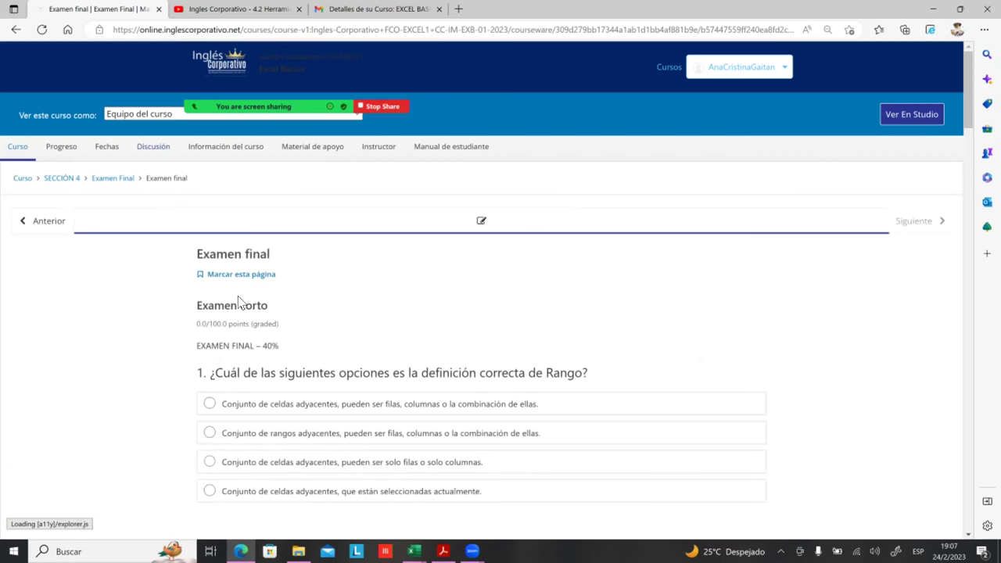
- Scroll through all 15 Examen final questions and back to the top
{"action": "left_click_drag", "start_coordinate": [240, 305], "coordinate": [335, 309]}
{"action": "scroll", "coordinate": [335, 308], "scroll_direction": "down", "scroll_amount": 5}
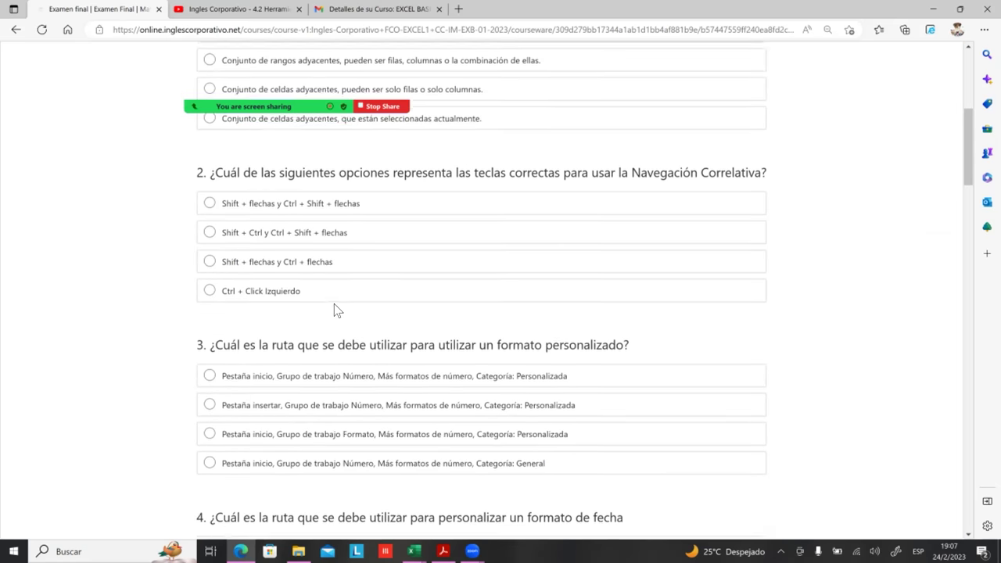
{"action": "scroll", "coordinate": [336, 310], "scroll_direction": "down", "scroll_amount": 5}
{"action": "scroll", "coordinate": [339, 310], "scroll_direction": "down", "scroll_amount": 7}
{"action": "scroll", "coordinate": [346, 306], "scroll_direction": "down", "scroll_amount": 3}
{"action": "scroll", "coordinate": [346, 308], "scroll_direction": "down", "scroll_amount": 2}
{"action": "scroll", "coordinate": [346, 308], "scroll_direction": "down", "scroll_amount": 5}
{"action": "scroll", "coordinate": [346, 308], "scroll_direction": "down", "scroll_amount": 3}
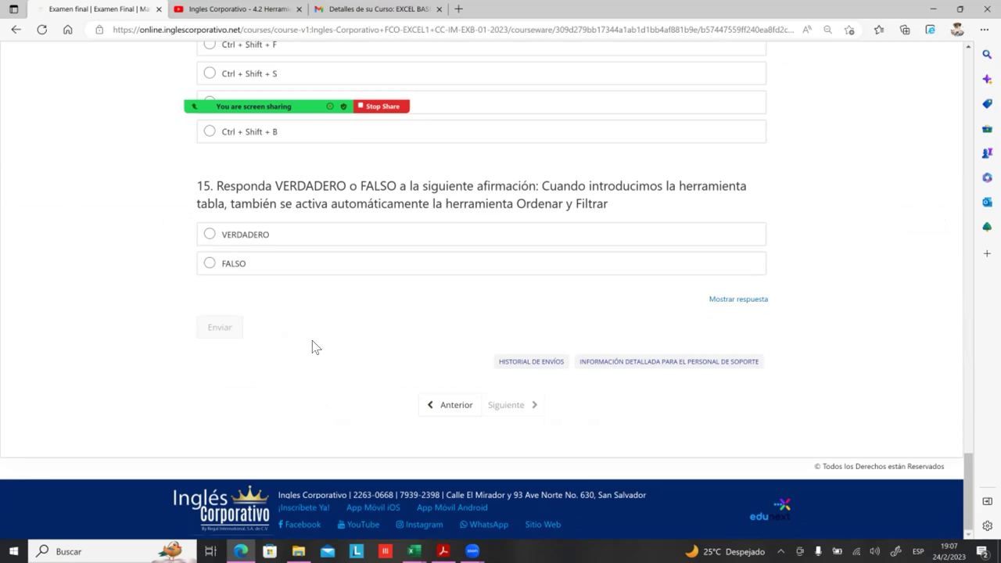
{"action": "scroll", "coordinate": [313, 346], "scroll_direction": "up", "scroll_amount": 2}
{"action": "scroll", "coordinate": [324, 348], "scroll_direction": "up", "scroll_amount": 10}
{"action": "scroll", "coordinate": [325, 344], "scroll_direction": "up", "scroll_amount": 10}
{"action": "scroll", "coordinate": [325, 337], "scroll_direction": "up", "scroll_amount": 8}
{"action": "scroll", "coordinate": [325, 330], "scroll_direction": "up", "scroll_amount": 2}
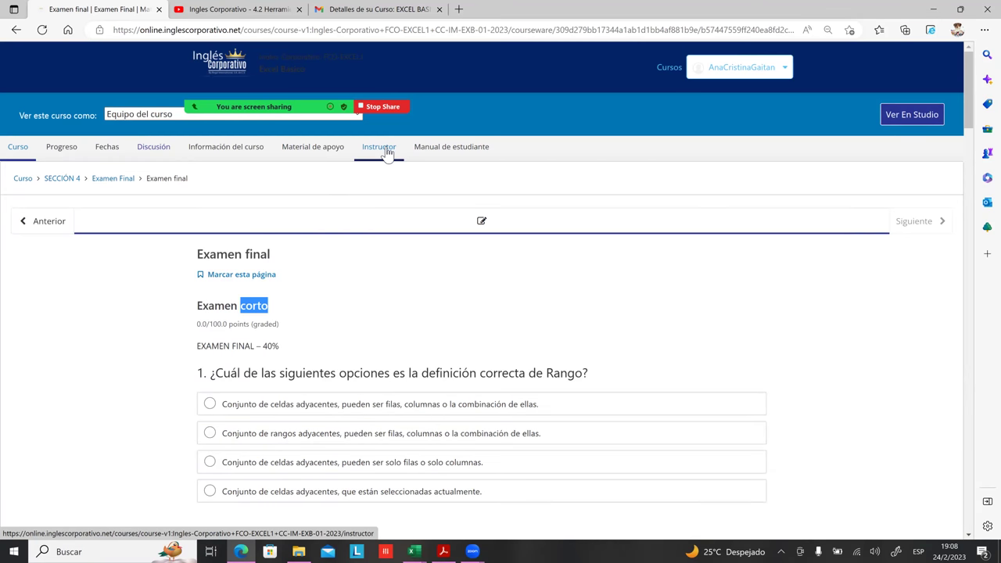
- From the Instructor dashboard, go to Administrador de Estudiantes and open the Libro de Calificaciones
{"action": "left_click", "coordinate": [387, 152]}
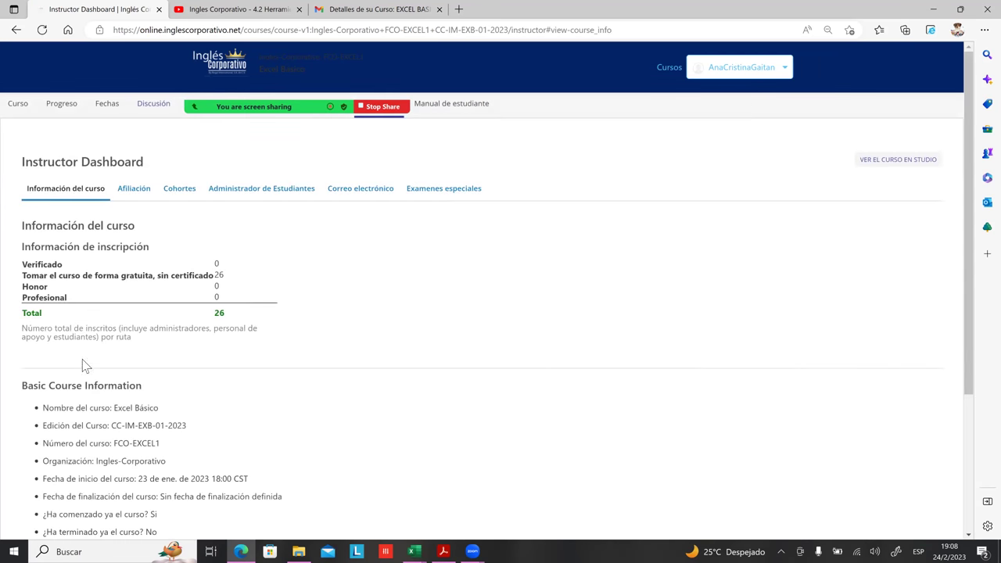
{"action": "left_click", "coordinate": [274, 192]}
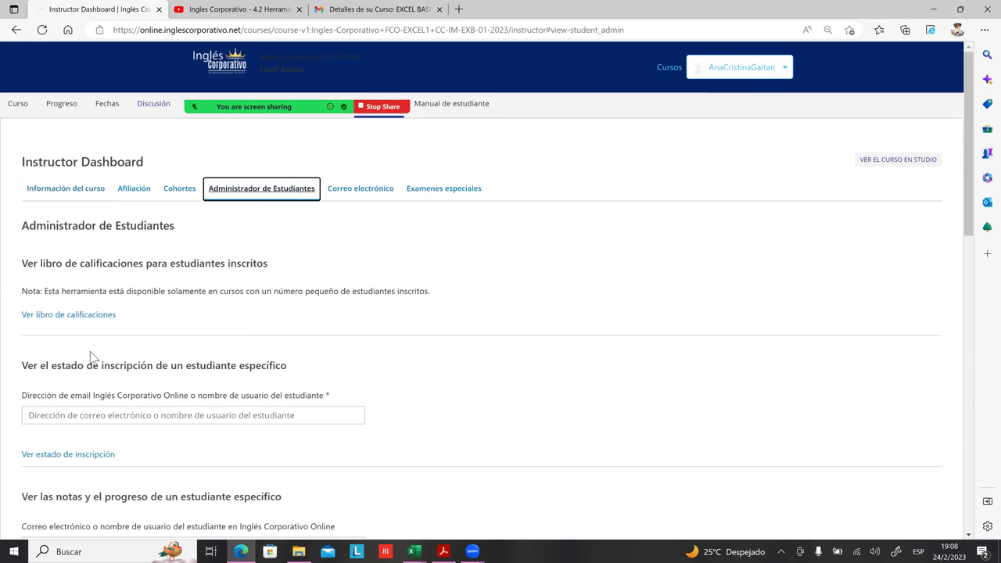
{"action": "left_click", "coordinate": [94, 320]}
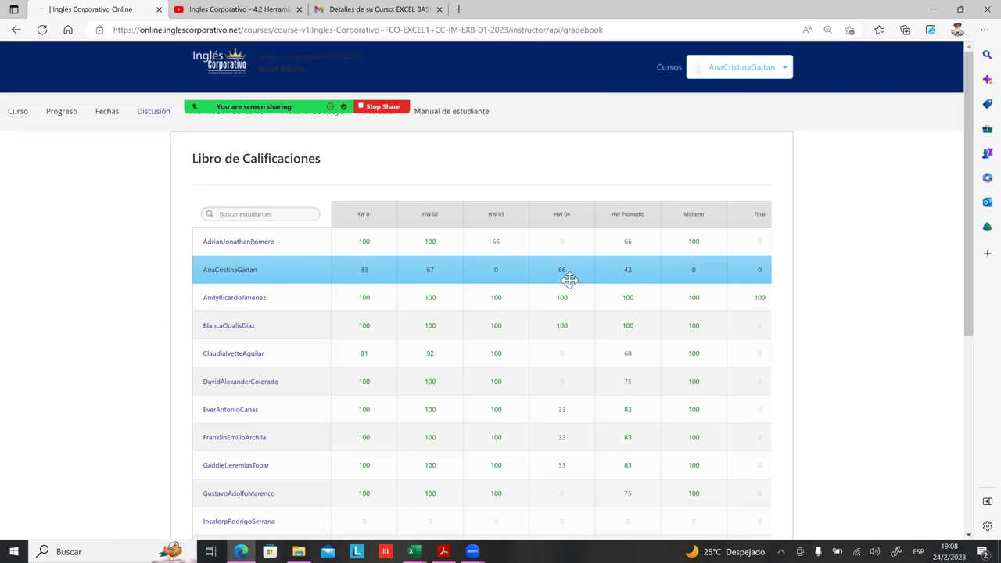
{"action": "scroll", "coordinate": [569, 279], "scroll_direction": "down", "scroll_amount": 1}
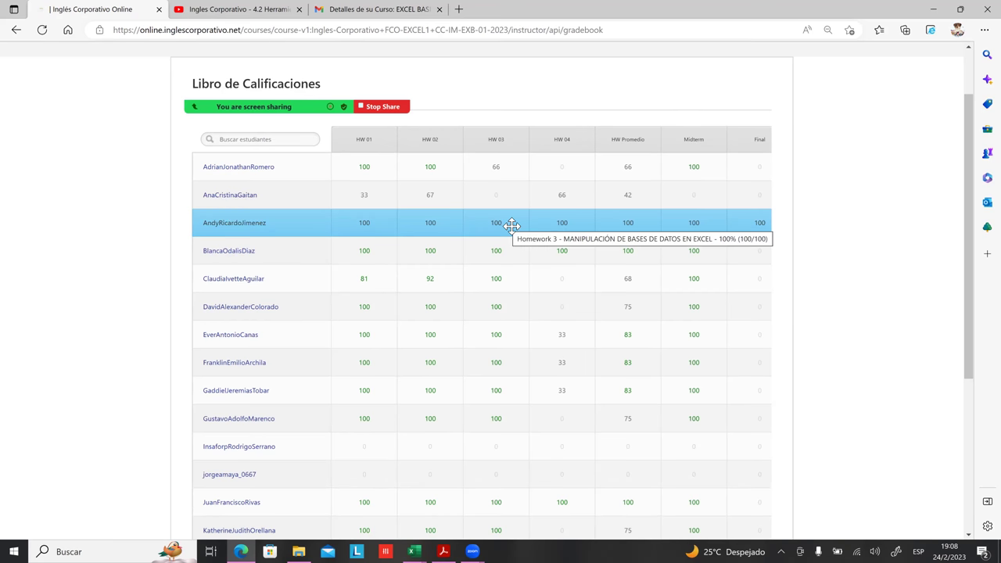
{"action": "scroll", "coordinate": [592, 229], "scroll_direction": "down", "scroll_amount": 1}
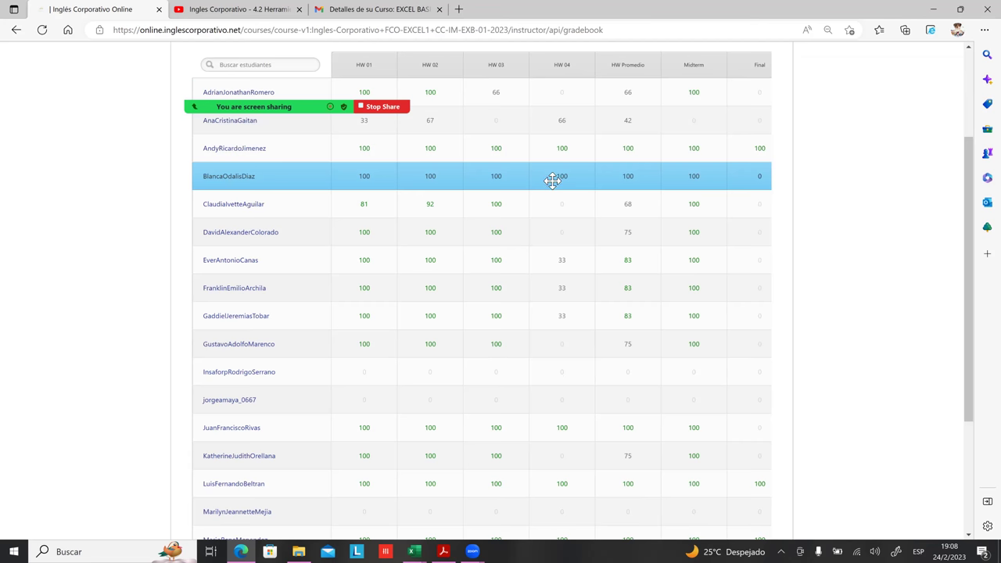
{"action": "mouse_move", "coordinate": [636, 179]}
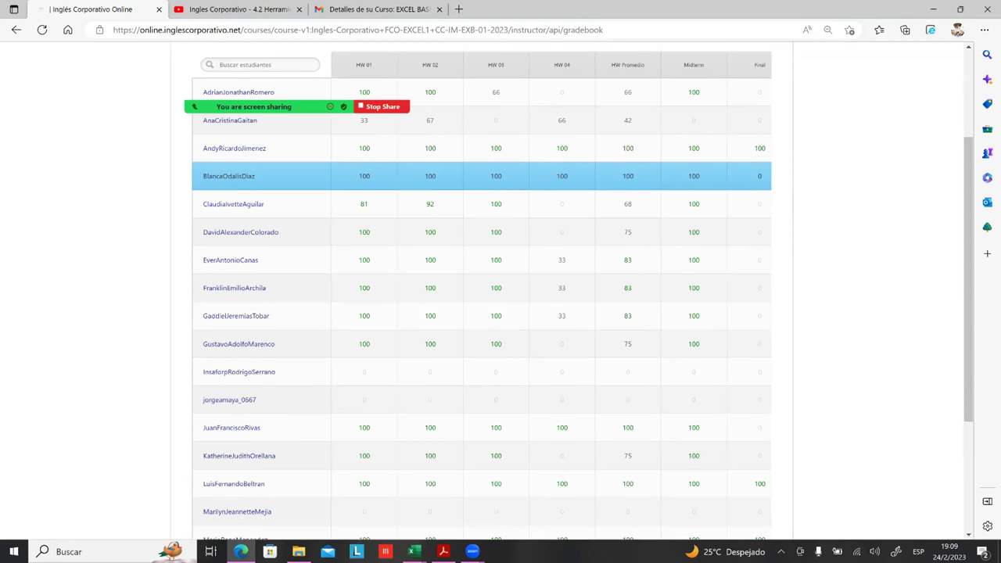
{"action": "mouse_move", "coordinate": [758, 181]}
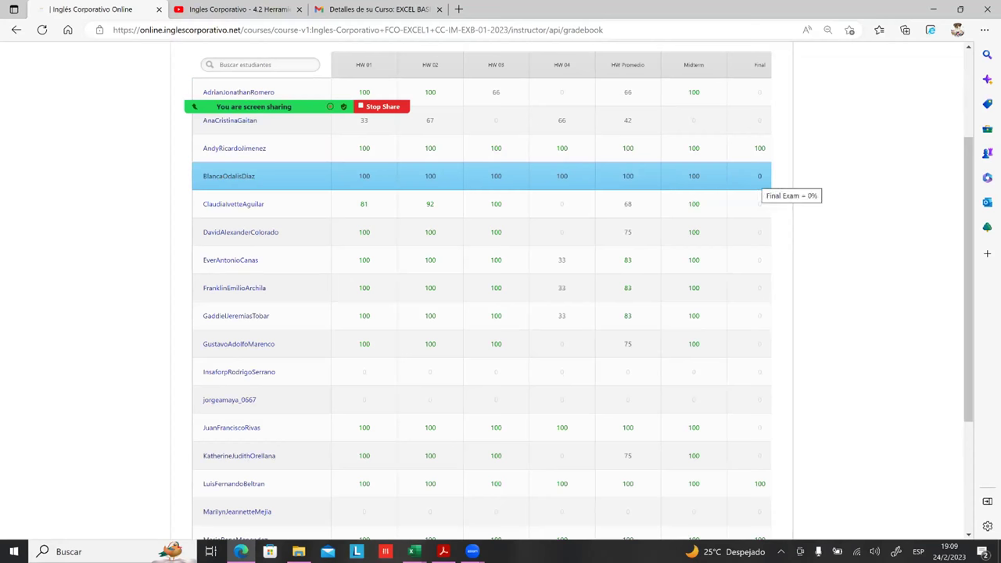
{"action": "mouse_move", "coordinate": [693, 121]}
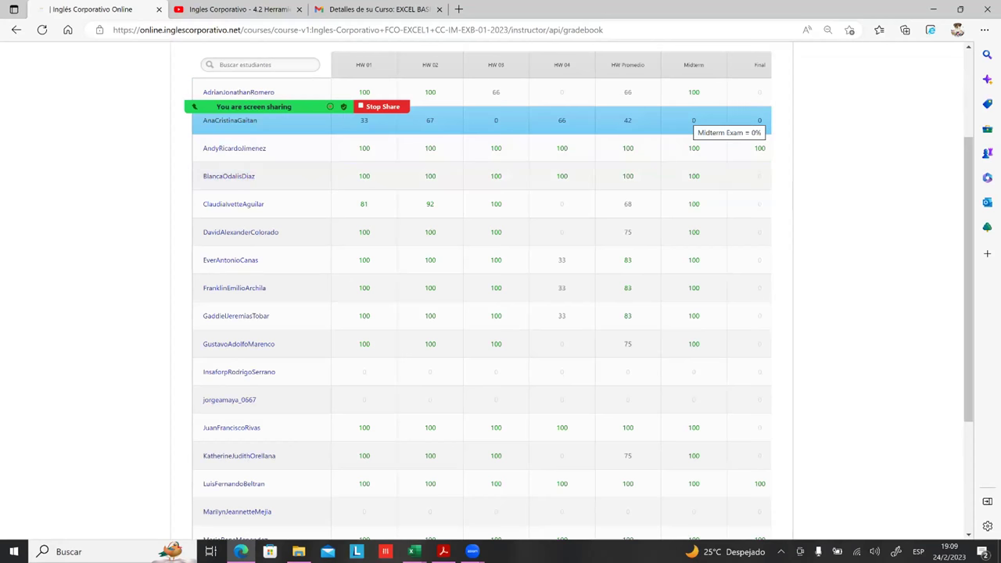
{"action": "mouse_move", "coordinate": [698, 149]}
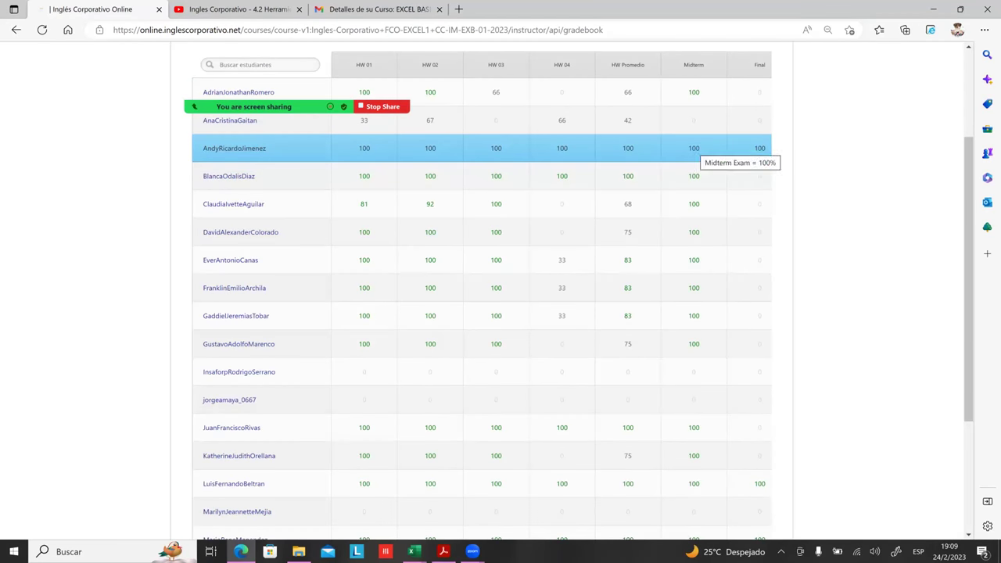
{"action": "mouse_move", "coordinate": [696, 177]}
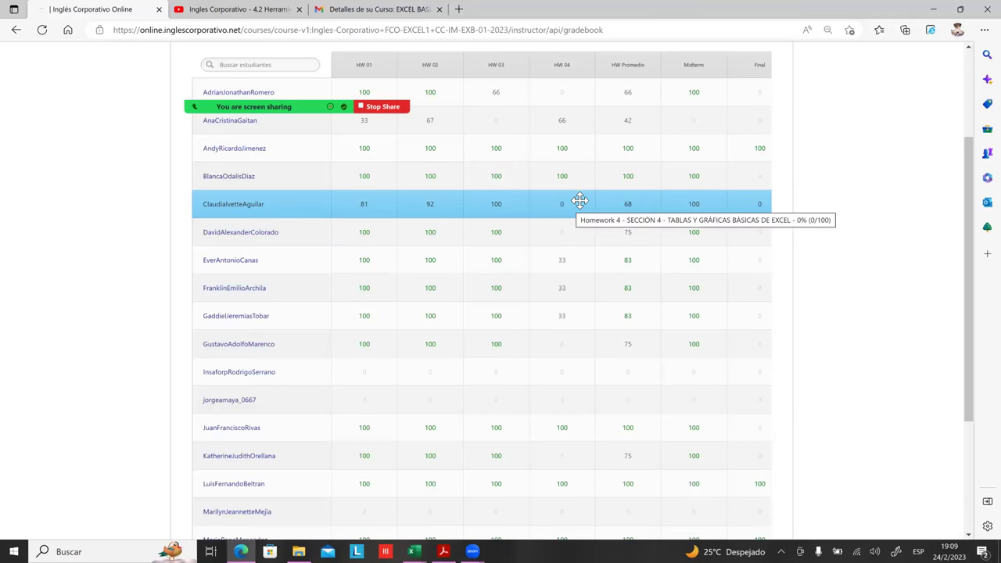
{"action": "mouse_move", "coordinate": [539, 211]}
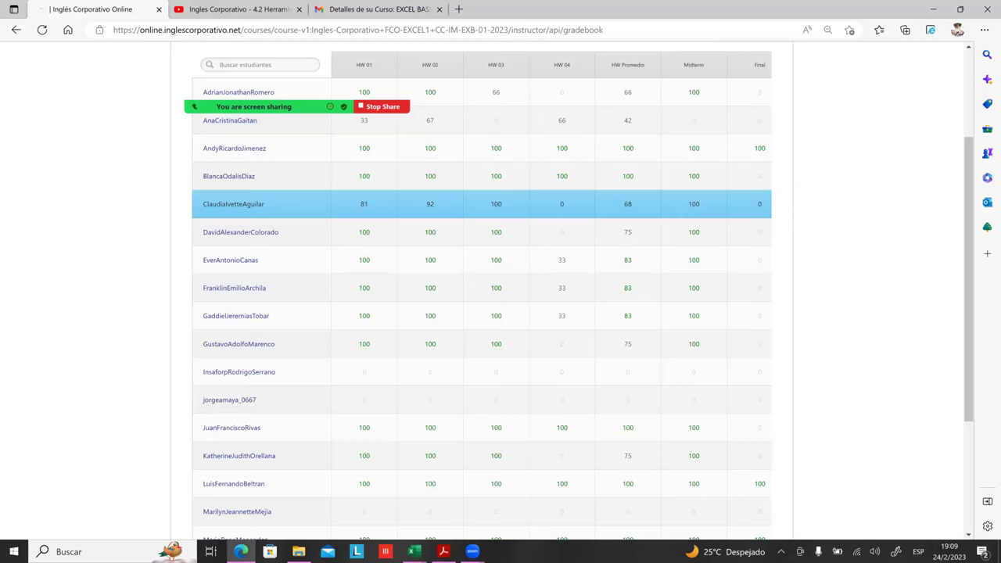
{"action": "mouse_move", "coordinate": [698, 208]}
{"action": "mouse_move", "coordinate": [762, 208]}
{"action": "mouse_move", "coordinate": [397, 200]}
{"action": "mouse_move", "coordinate": [491, 214]}
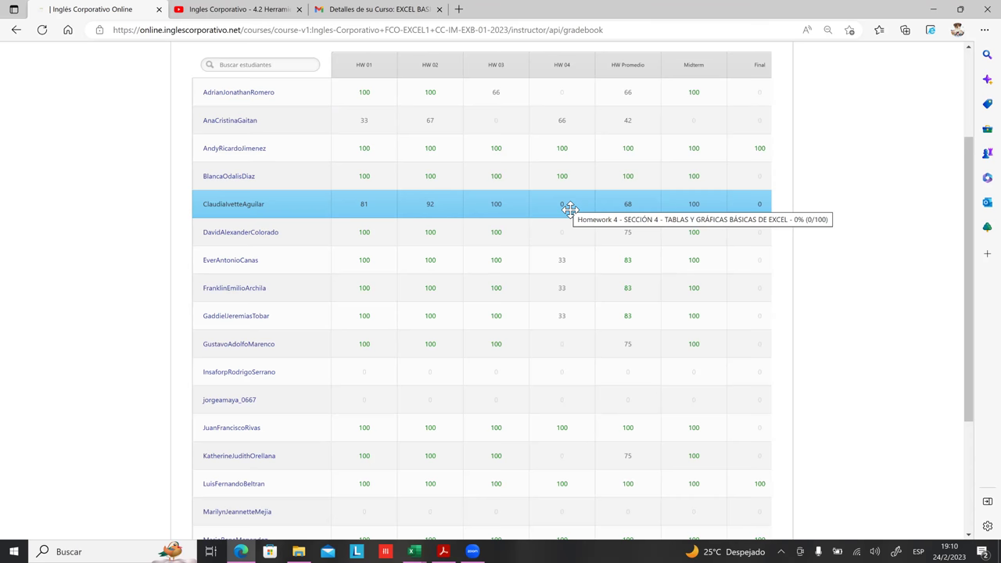
{"action": "scroll", "coordinate": [358, 156], "scroll_direction": "down", "scroll_amount": 1}
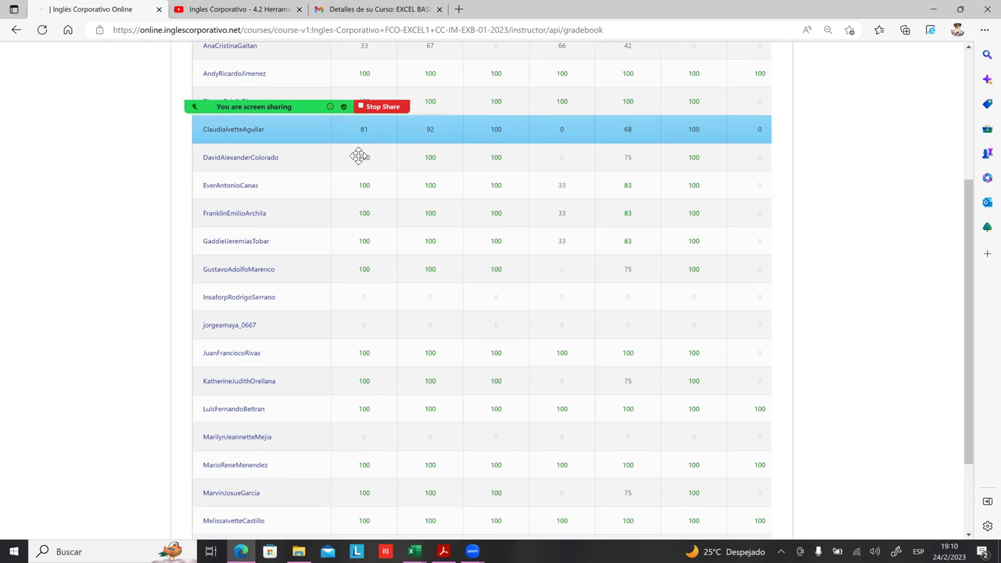
{"action": "mouse_move", "coordinate": [358, 156]}
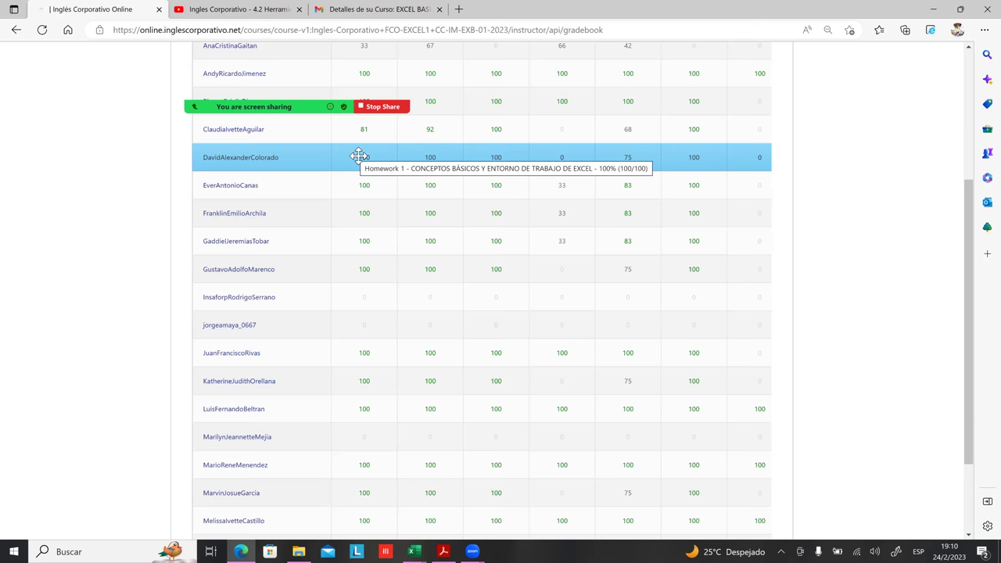
{"action": "mouse_move", "coordinate": [380, 192]}
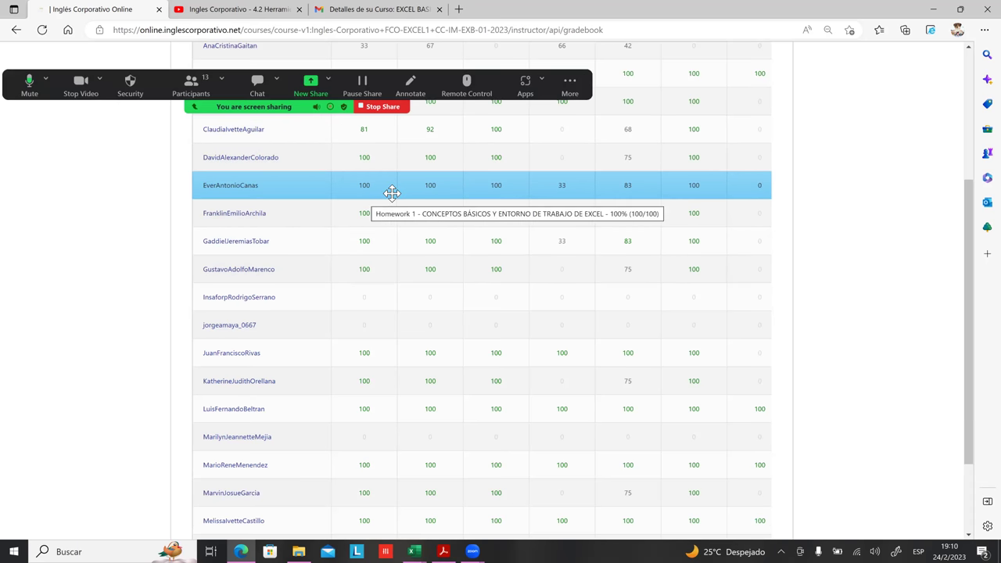
{"action": "mouse_move", "coordinate": [552, 192]}
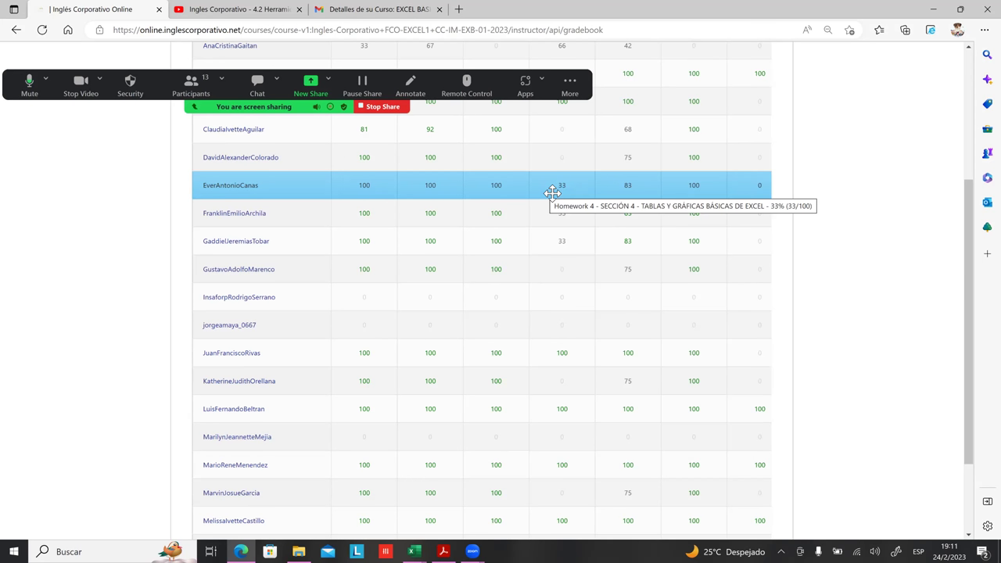
{"action": "scroll", "coordinate": [573, 211], "scroll_direction": "up", "scroll_amount": 1}
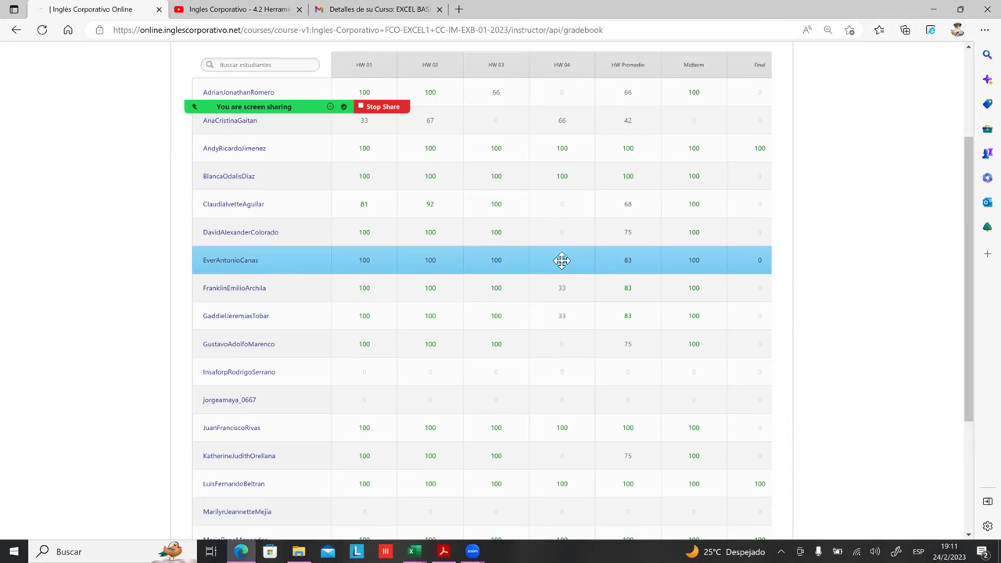
{"action": "mouse_move", "coordinate": [639, 264]}
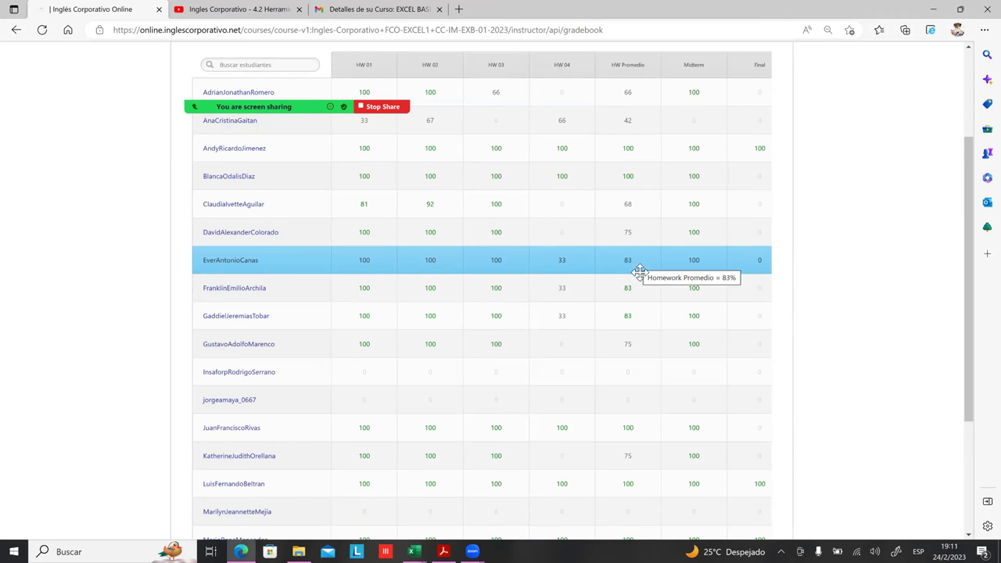
{"action": "mouse_move", "coordinate": [698, 266]}
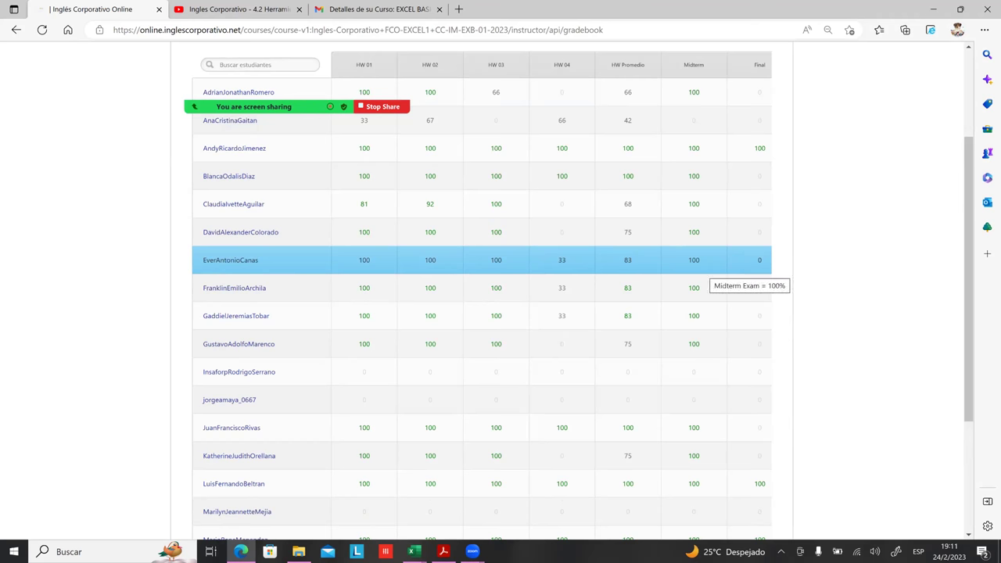
{"action": "mouse_move", "coordinate": [760, 264]}
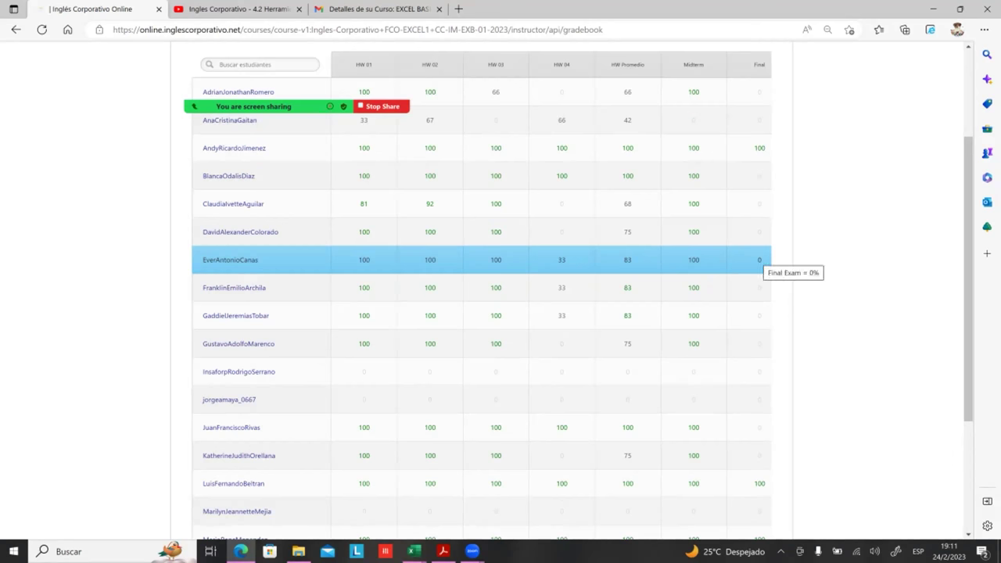
{"action": "left_click", "coordinate": [575, 177]}
{"action": "left_click", "coordinate": [571, 260]}
{"action": "mouse_move", "coordinate": [576, 260]}
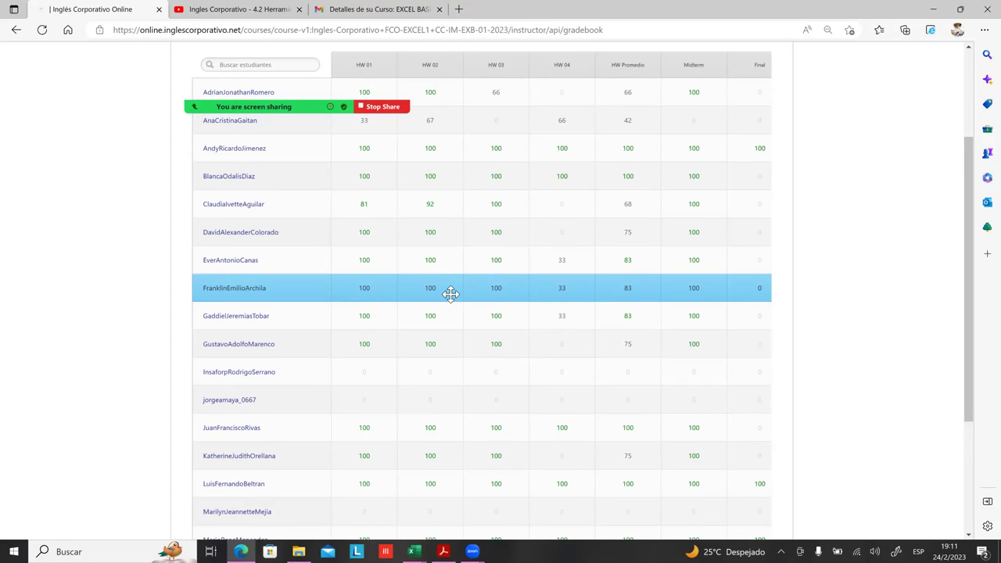
{"action": "mouse_move", "coordinate": [562, 293]}
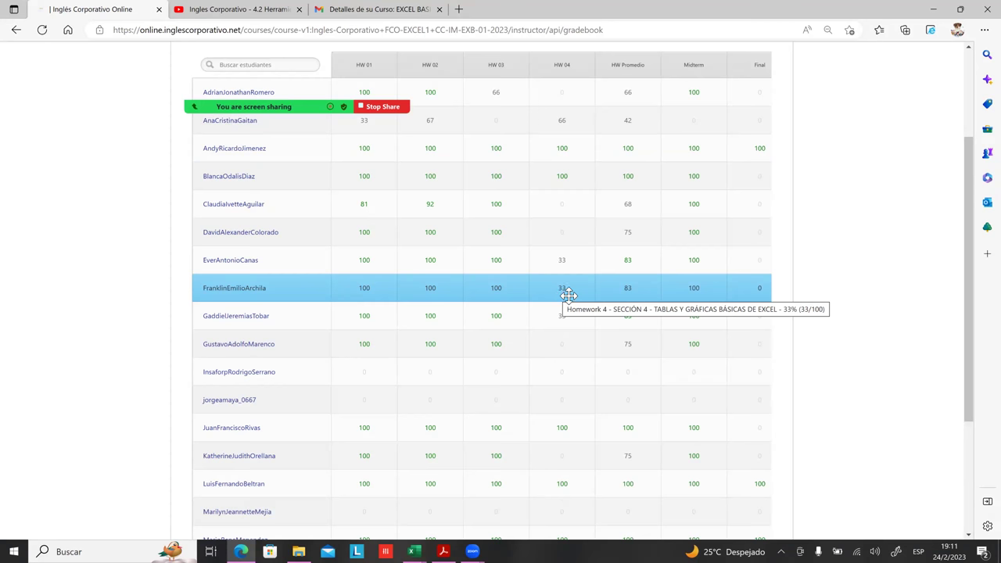
{"action": "mouse_move", "coordinate": [776, 296]}
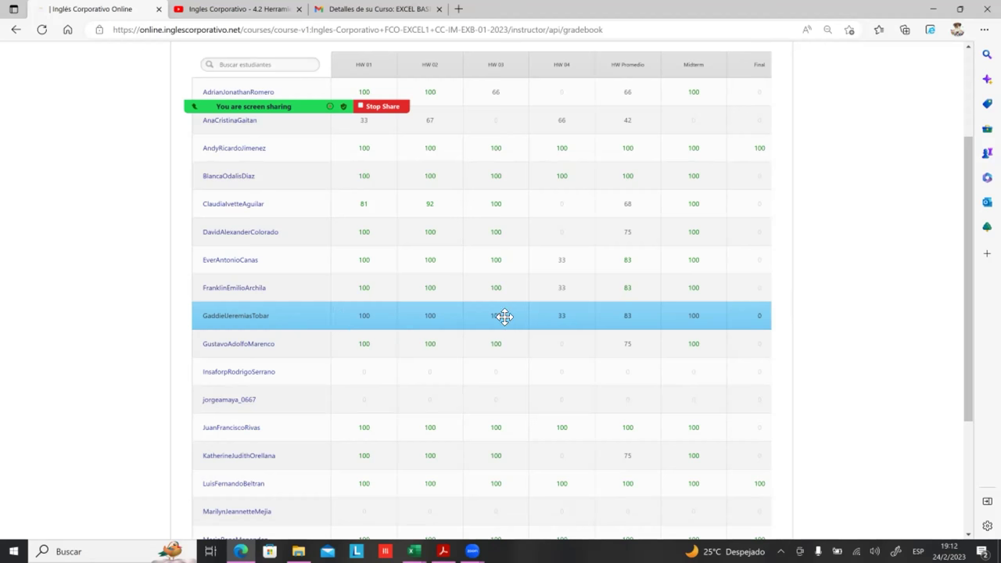
{"action": "mouse_move", "coordinate": [485, 321]}
{"action": "mouse_move", "coordinate": [562, 318]}
{"action": "mouse_move", "coordinate": [760, 316]}
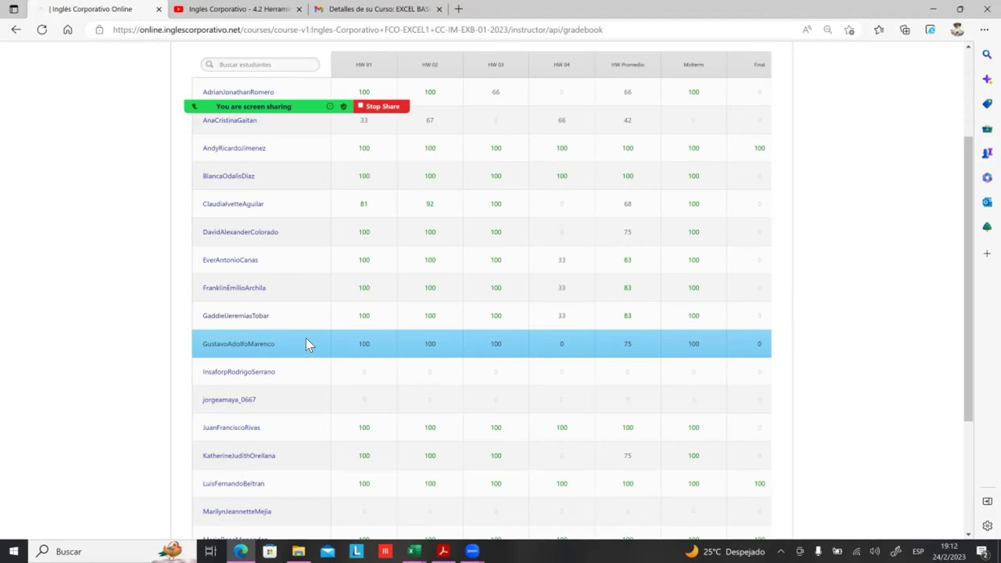
{"action": "mouse_move", "coordinate": [342, 342]}
{"action": "mouse_move", "coordinate": [566, 345]}
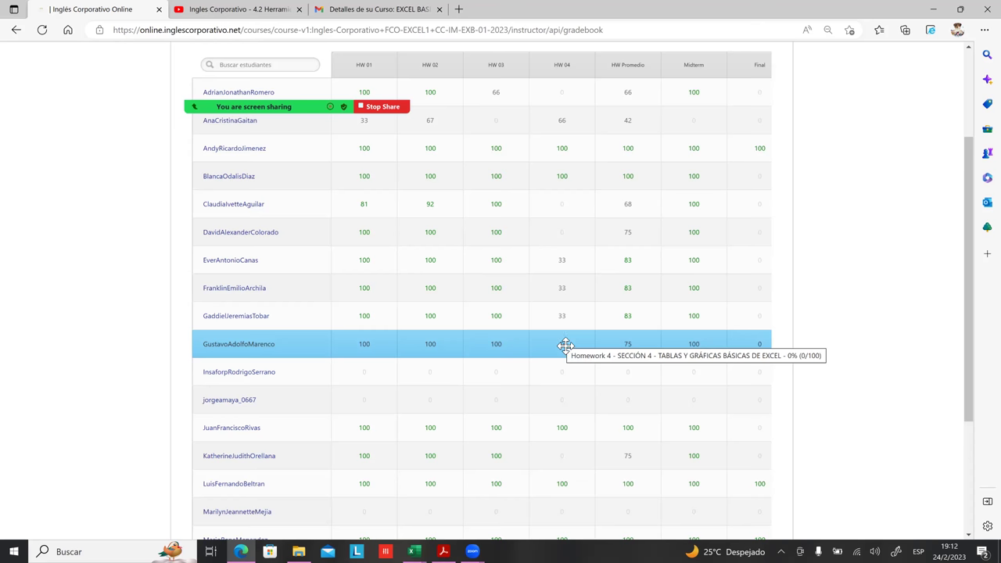
{"action": "mouse_move", "coordinate": [760, 344]}
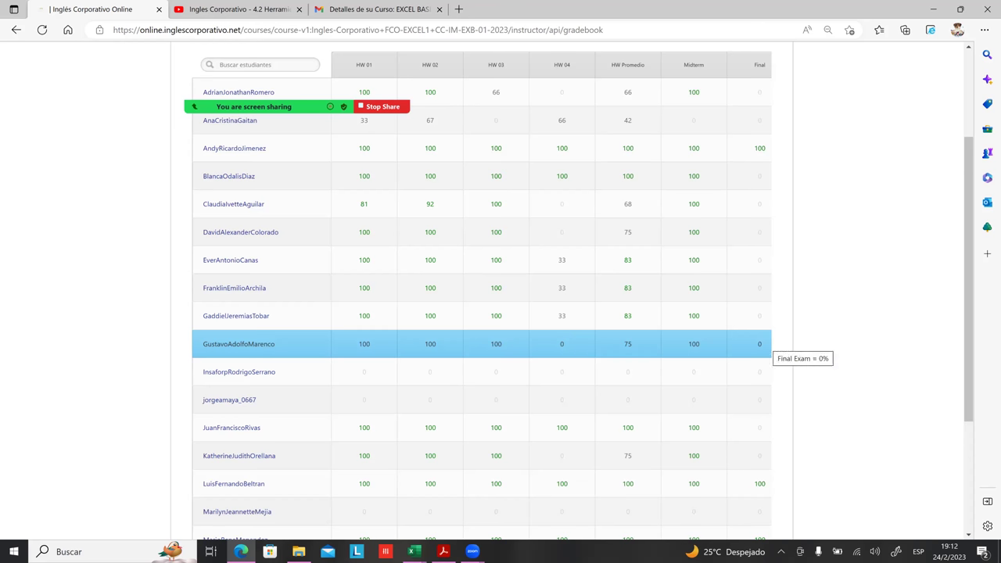
- Scroll the gradebook, step down through student rows, and reload to reach Página 2 de 2
{"action": "scroll", "coordinate": [386, 329], "scroll_direction": "down", "scroll_amount": 1}
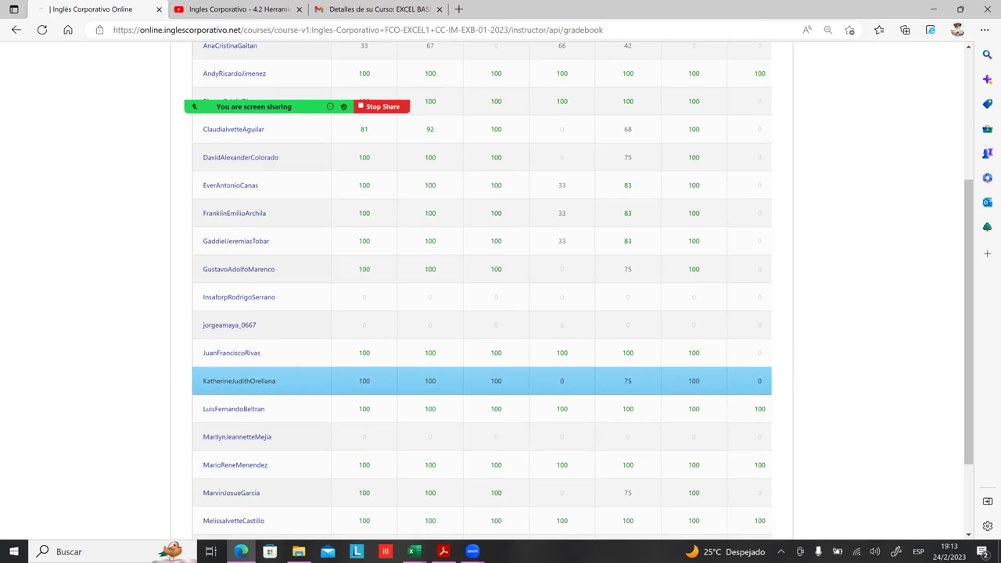
{"action": "scroll", "coordinate": [536, 326], "scroll_direction": "down", "scroll_amount": 2}
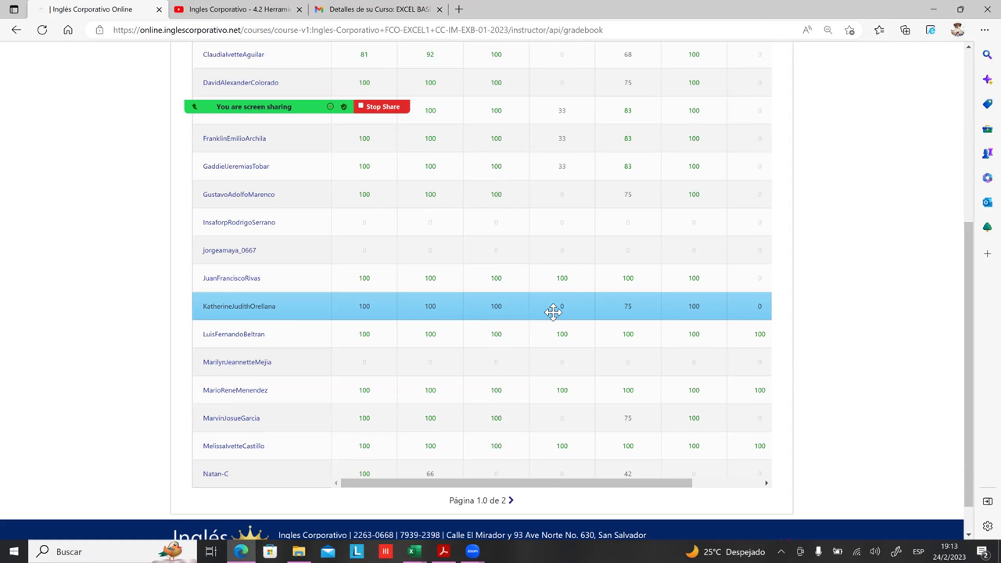
{"action": "scroll", "coordinate": [555, 309], "scroll_direction": "up", "scroll_amount": 2}
{"action": "scroll", "coordinate": [556, 305], "scroll_direction": "up", "scroll_amount": 6}
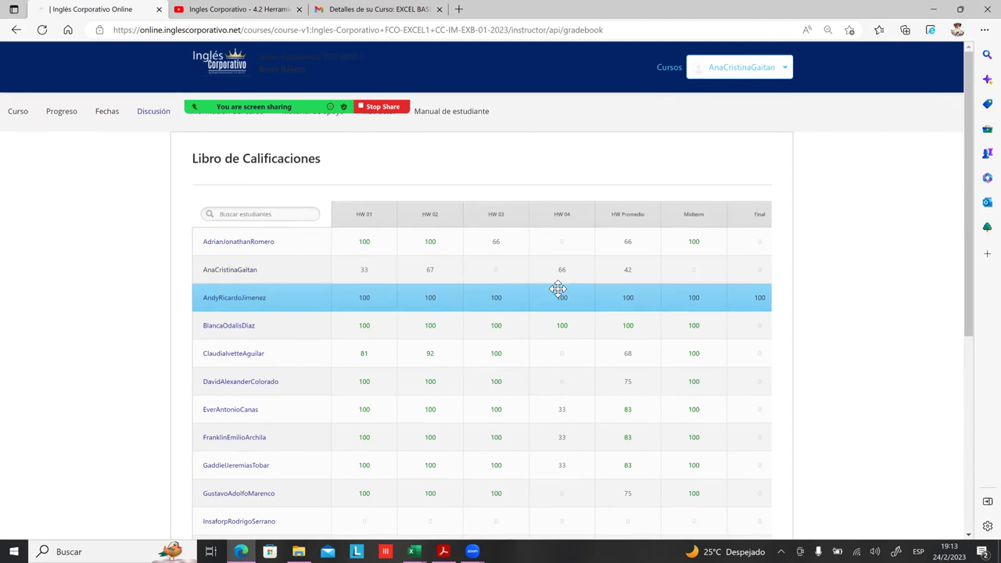
{"action": "scroll", "coordinate": [556, 297], "scroll_direction": "down", "scroll_amount": 5}
{"action": "scroll", "coordinate": [557, 294], "scroll_direction": "down", "scroll_amount": 2}
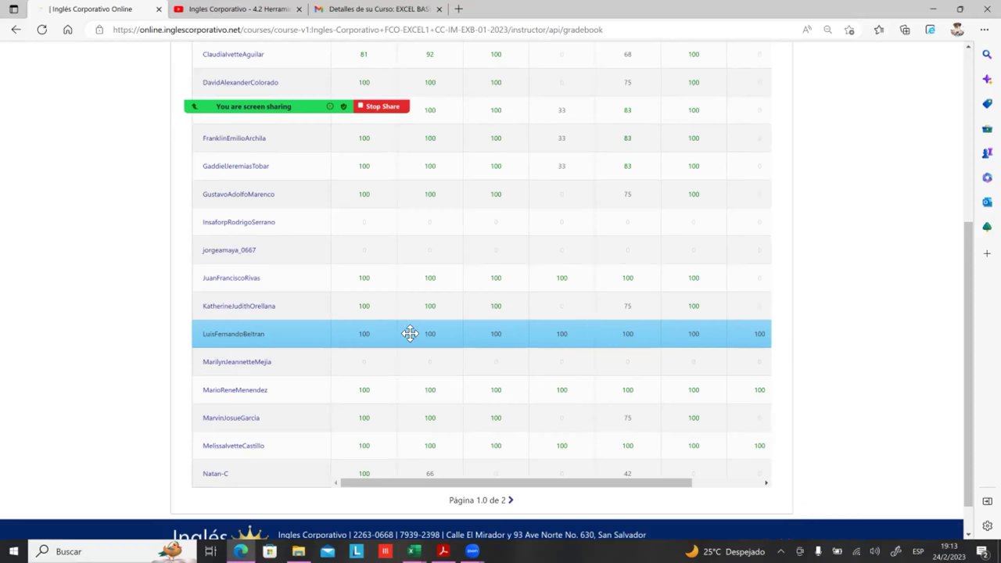
{"action": "left_click", "coordinate": [430, 359]}
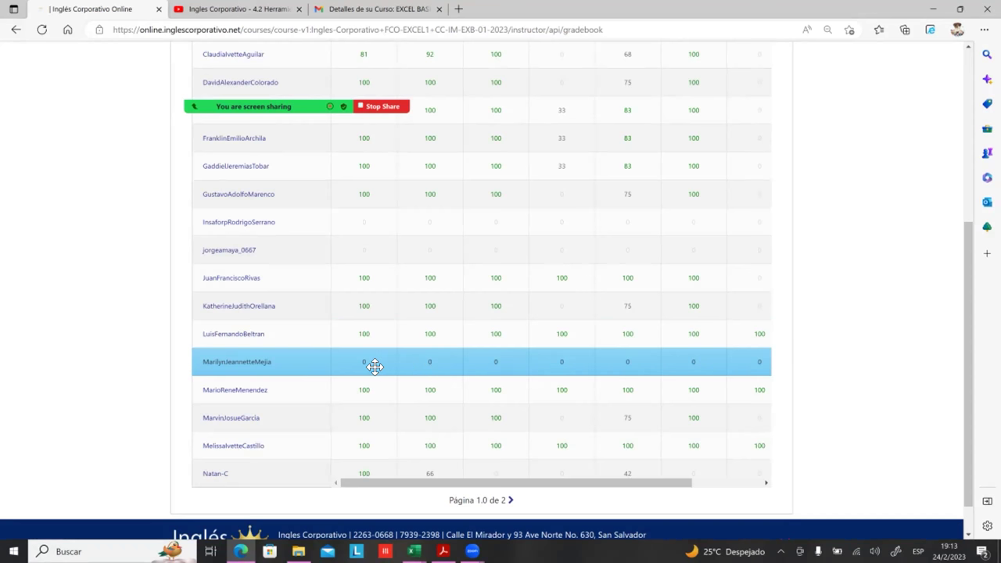
{"action": "key", "text": "Down"}
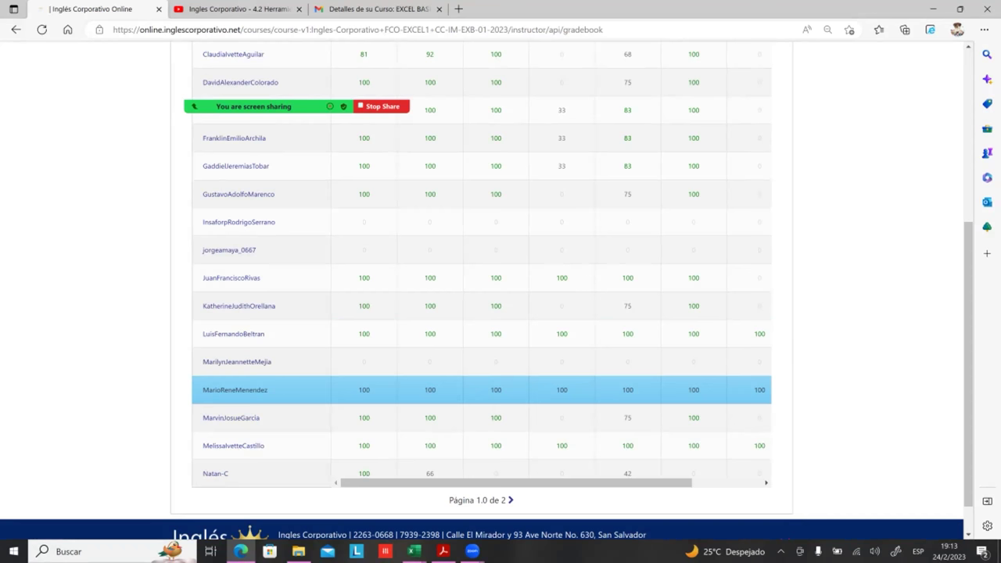
{"action": "key", "text": "Down"}
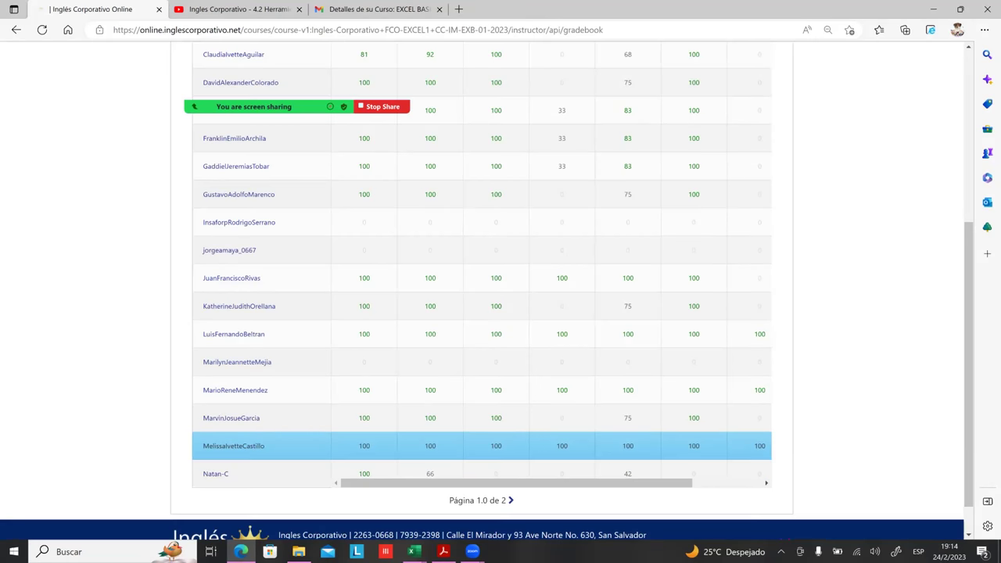
{"action": "scroll", "coordinate": [481, 438], "scroll_direction": "down", "scroll_amount": 1}
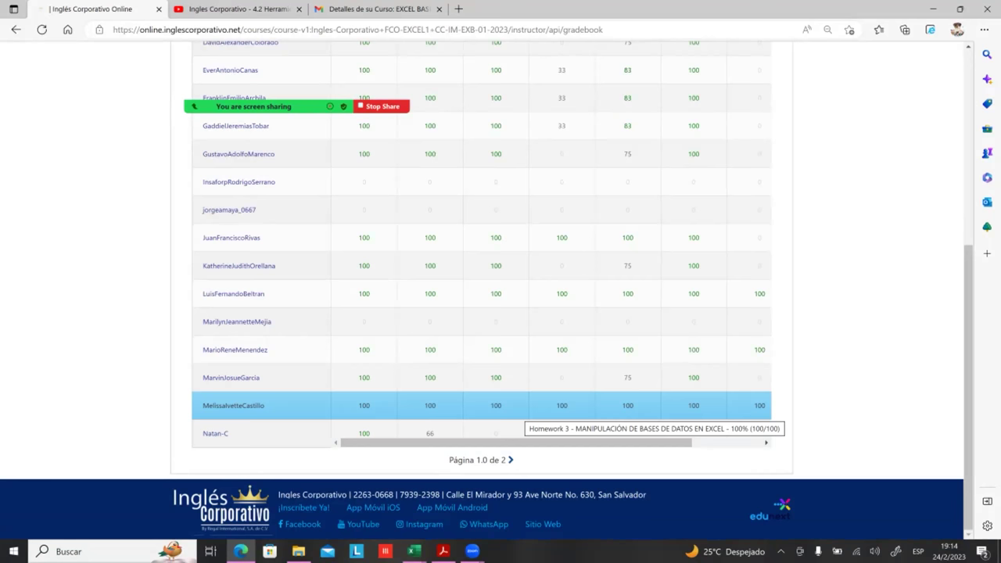
{"action": "key", "text": "F5"}
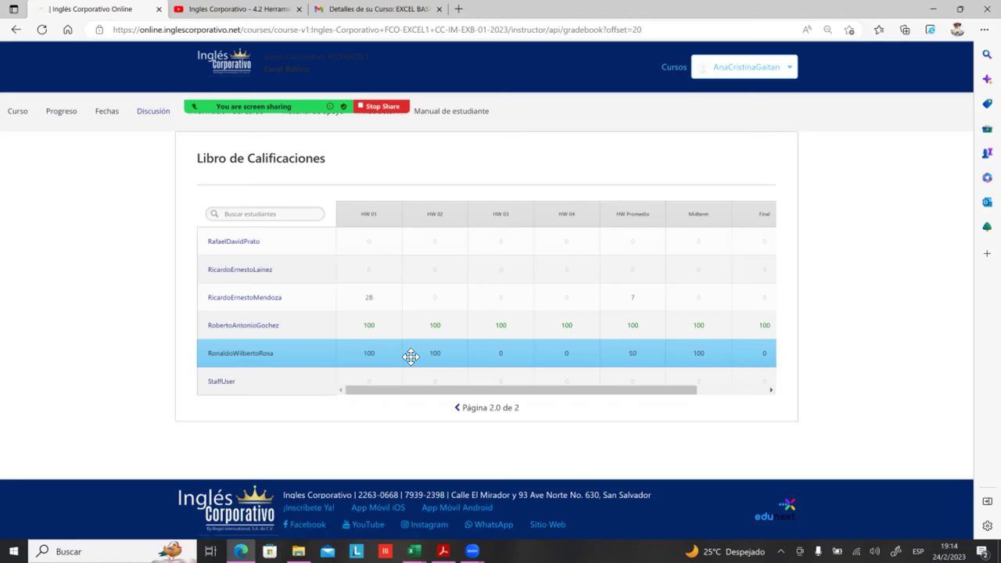
- Bring up the meeting's participant list and scroll the gradebook's first page of students
{"action": "mouse_move", "coordinate": [405, 356]}
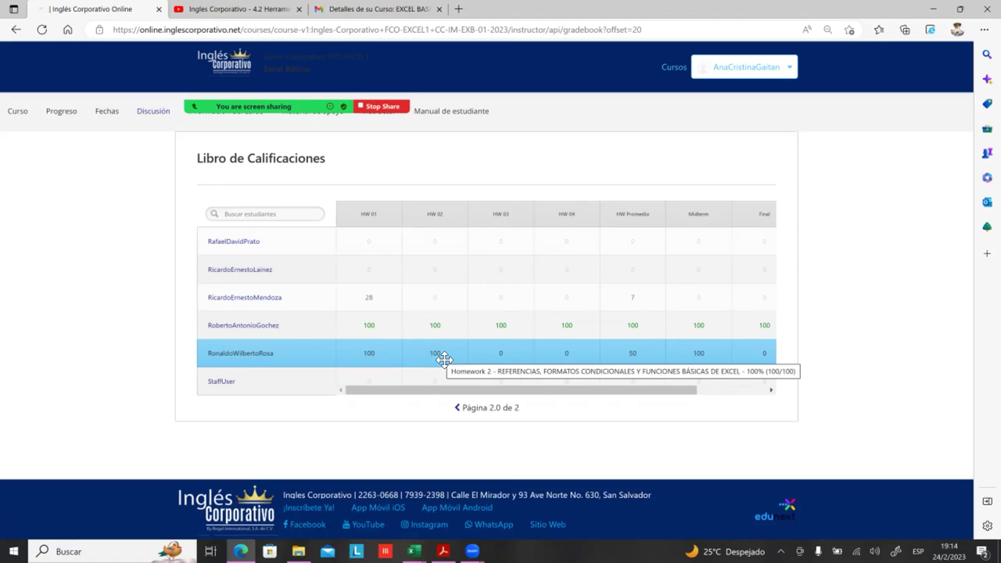
{"action": "mouse_move", "coordinate": [508, 359]}
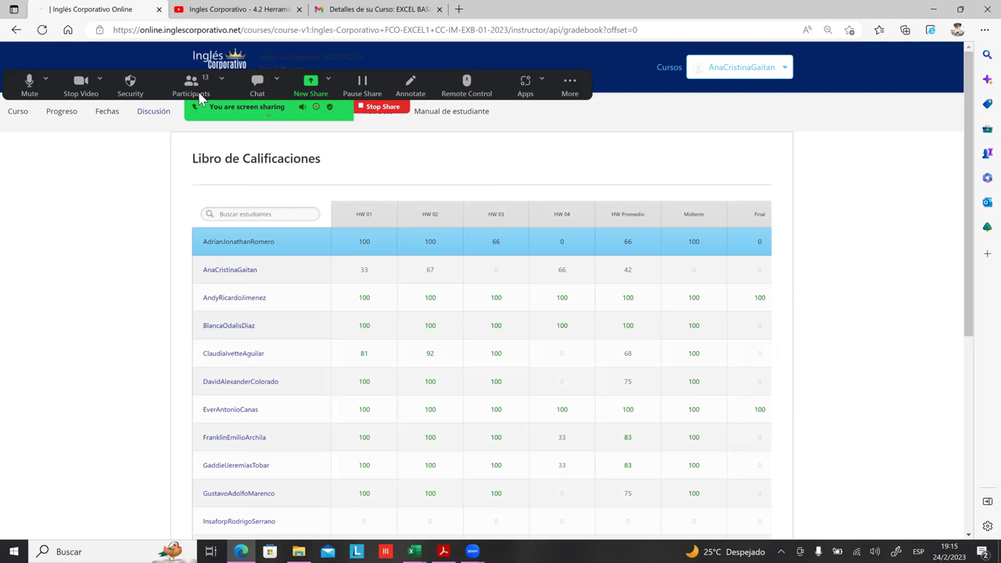
{"action": "left_click", "coordinate": [201, 96]}
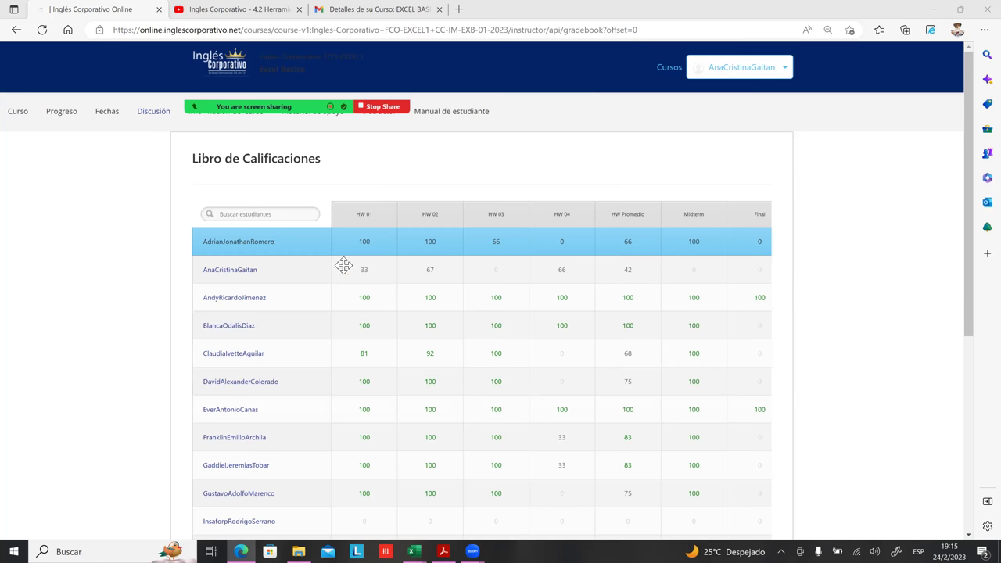
{"action": "scroll", "coordinate": [342, 266], "scroll_direction": "down", "scroll_amount": 5}
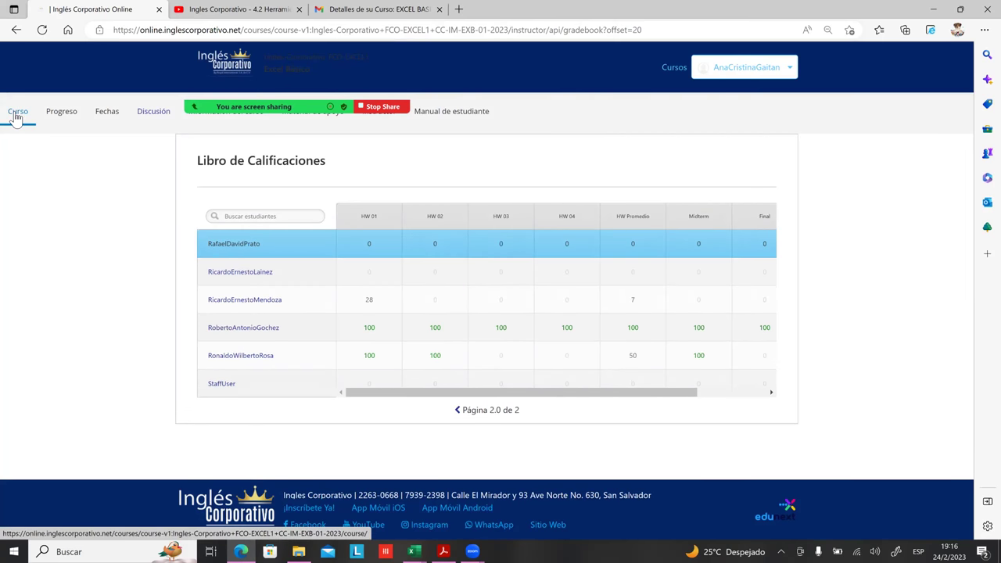
- Go back to the course page, open Sección 4, and read lesson 4.2 BUSCAR Y REEMPLAZAR
{"action": "left_click", "coordinate": [15, 118]}
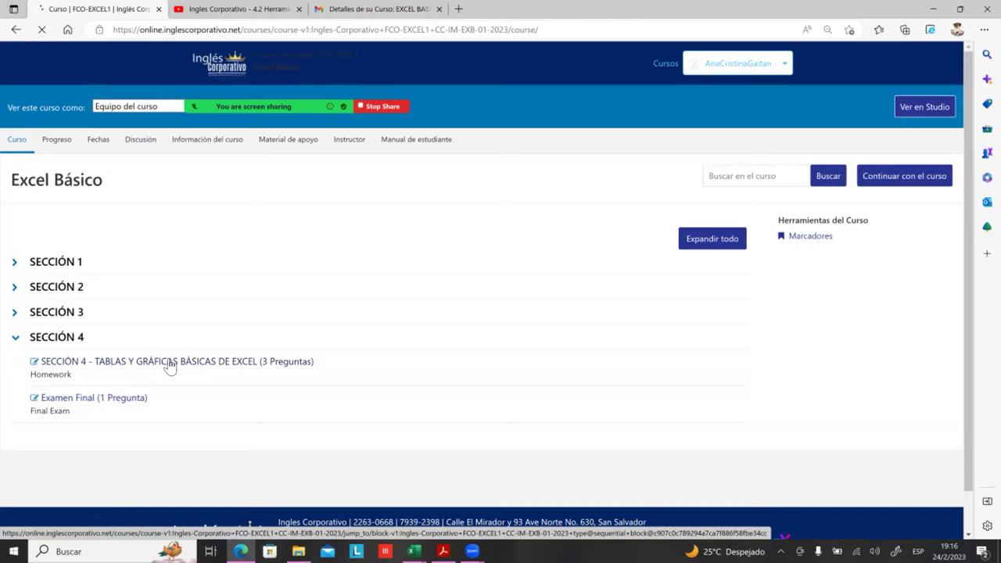
{"action": "left_click", "coordinate": [168, 363]}
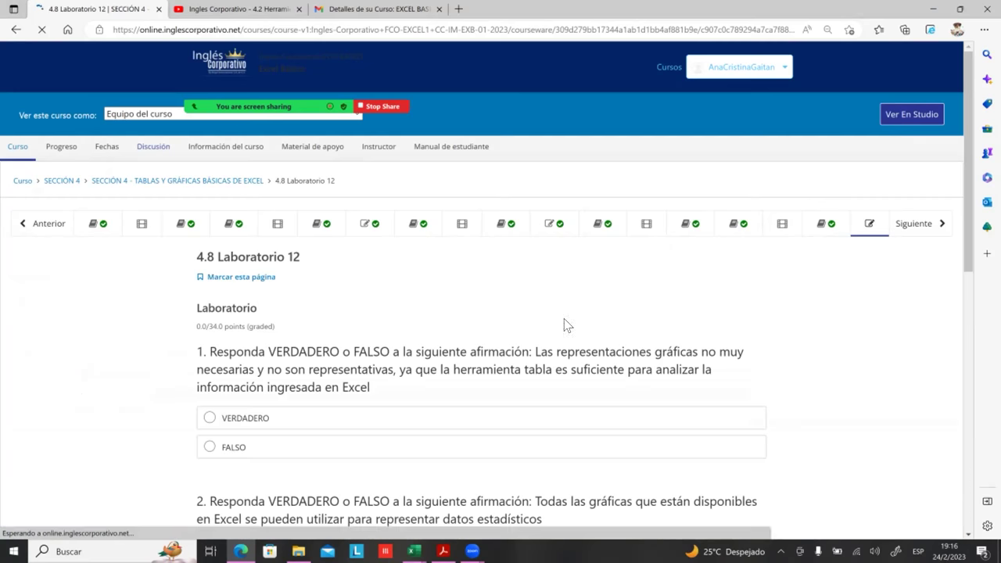
{"action": "left_click", "coordinate": [306, 233]}
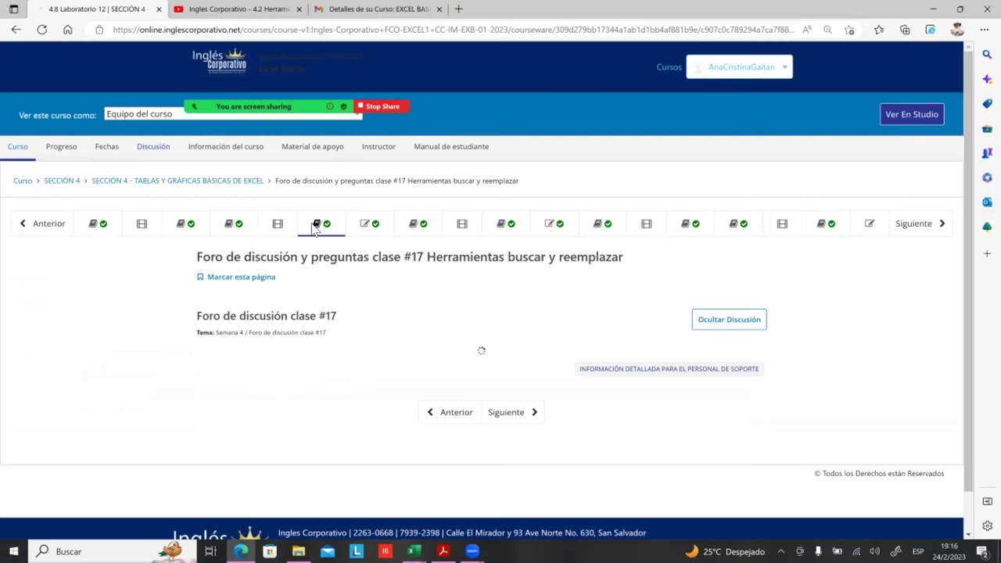
{"action": "left_click", "coordinate": [242, 230]}
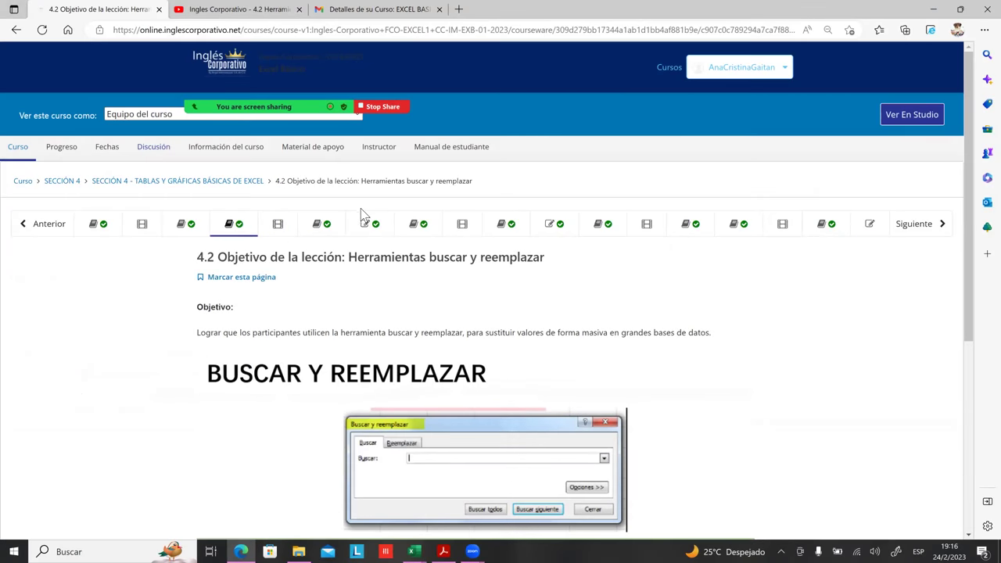
{"action": "scroll", "coordinate": [279, 364], "scroll_direction": "down", "scroll_amount": 2}
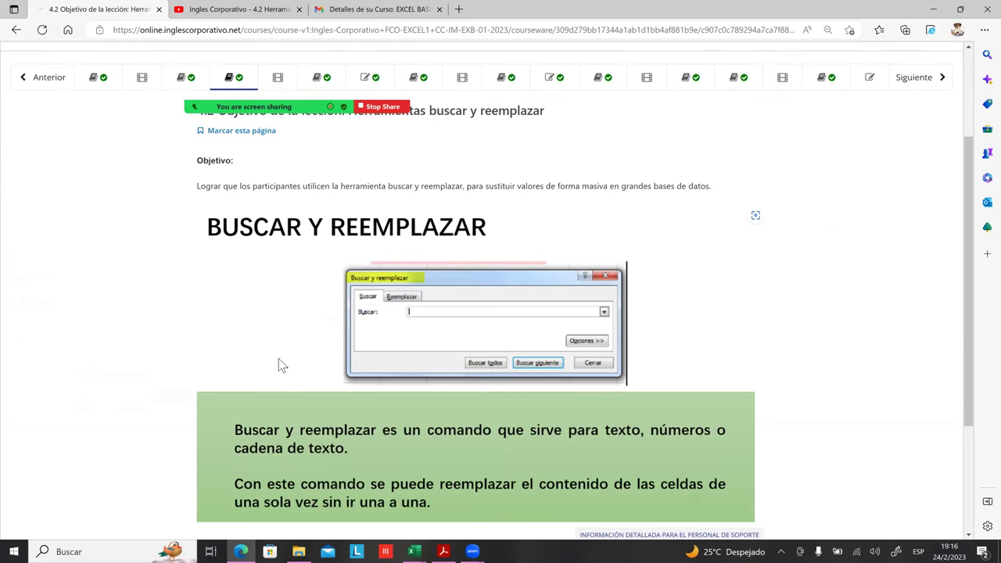
{"action": "scroll", "coordinate": [306, 362], "scroll_direction": "down", "scroll_amount": 1}
{"action": "scroll", "coordinate": [305, 359], "scroll_direction": "up", "scroll_amount": 1}
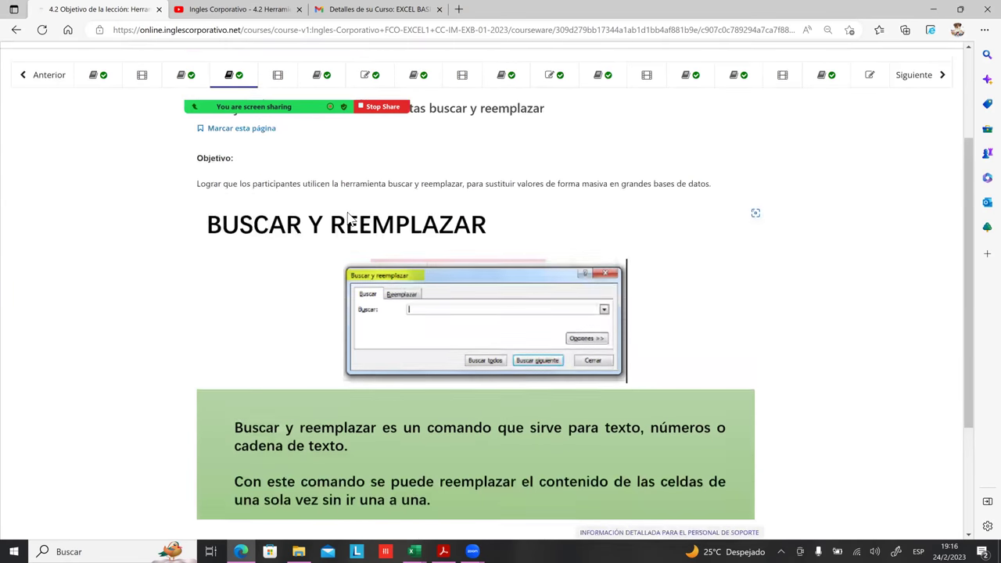
{"action": "scroll", "coordinate": [355, 202], "scroll_direction": "up", "scroll_amount": 1}
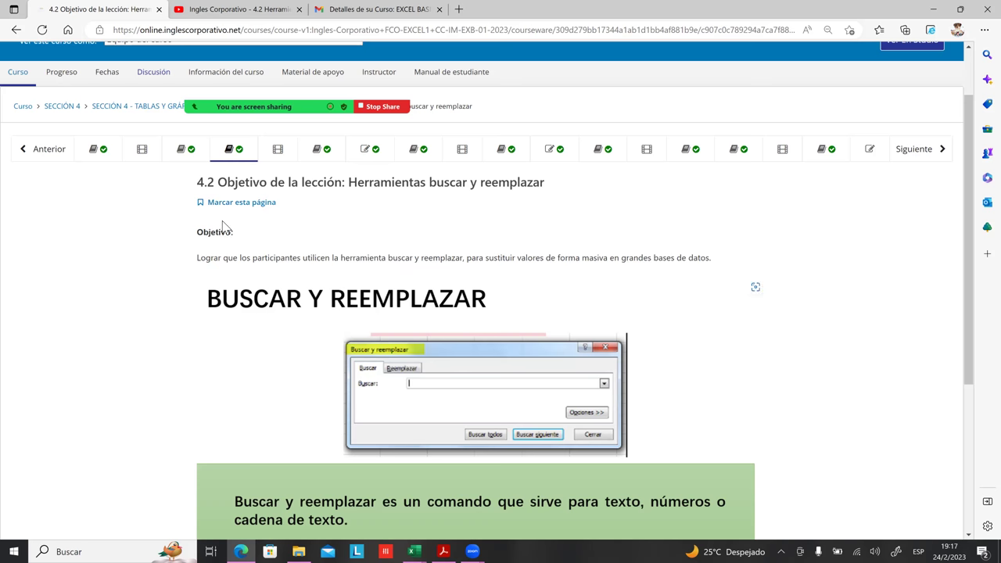
{"action": "scroll", "coordinate": [224, 229], "scroll_direction": "down", "scroll_amount": 1}
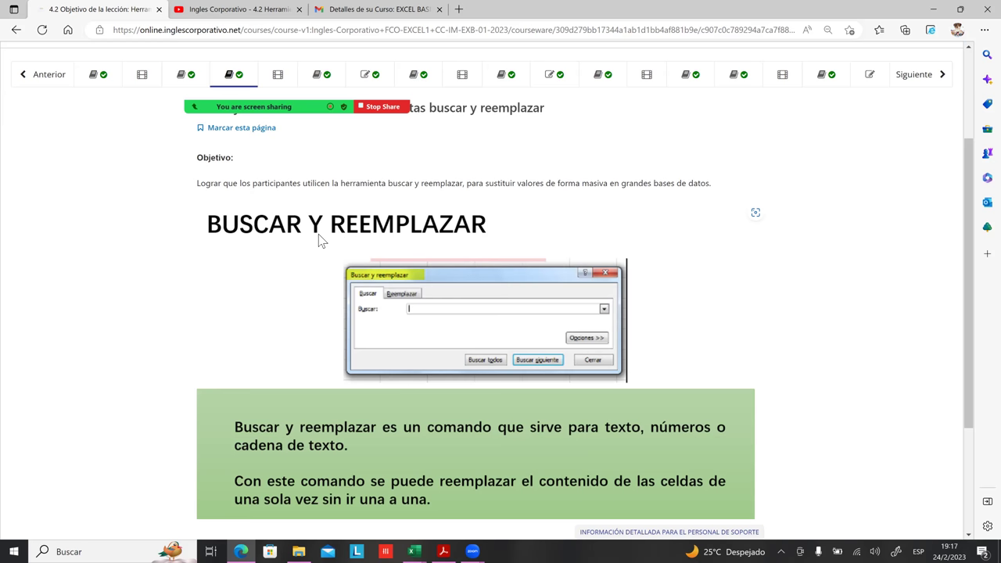
{"action": "scroll", "coordinate": [321, 193], "scroll_direction": "down", "scroll_amount": 1}
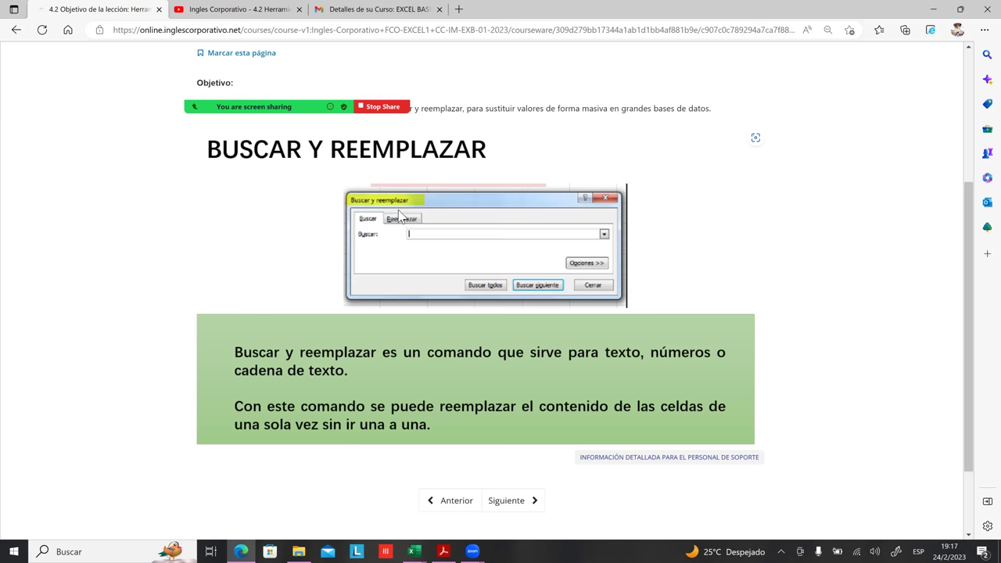
{"action": "scroll", "coordinate": [399, 215], "scroll_direction": "down", "scroll_amount": 1}
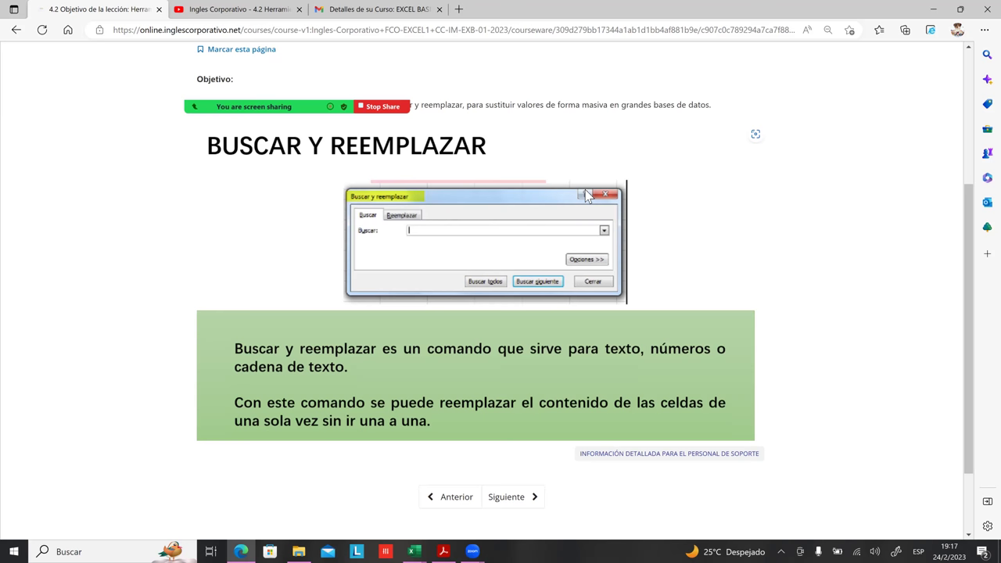
{"action": "scroll", "coordinate": [588, 196], "scroll_direction": "down", "scroll_amount": 1}
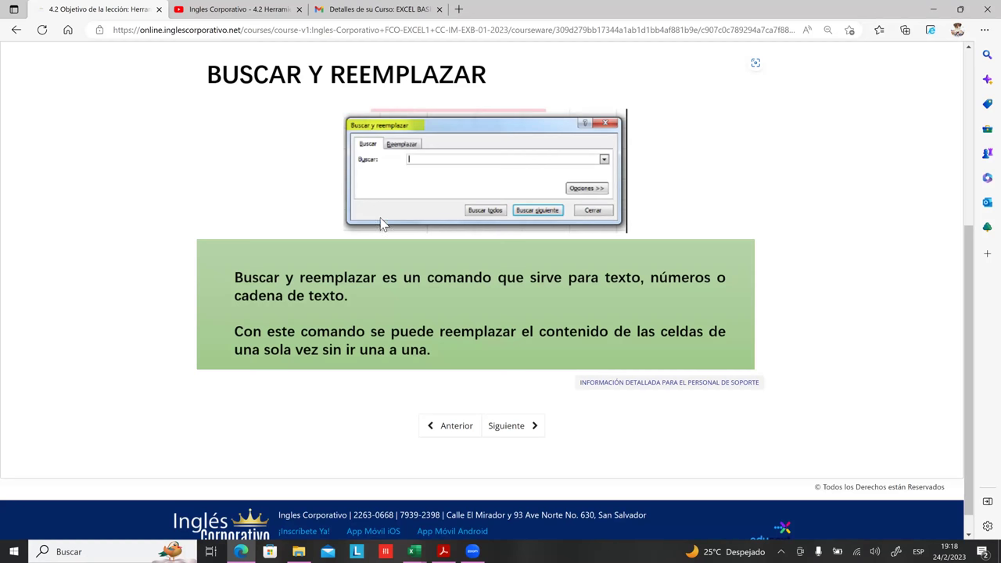
- Scroll down the 4.2 lesson page toward its footer
{"action": "scroll", "coordinate": [380, 217], "scroll_direction": "down", "scroll_amount": 1}
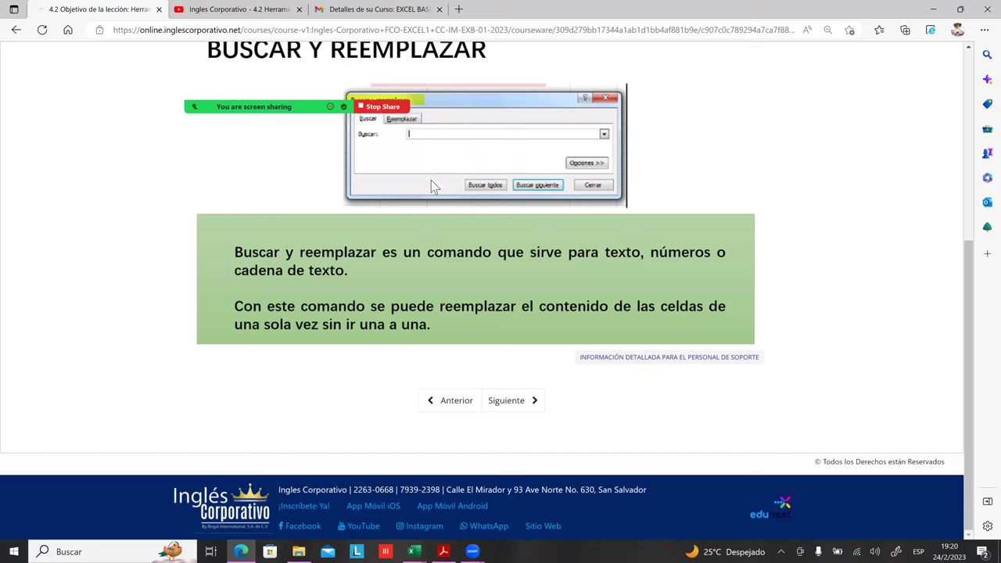
- Bring Manual_Excel_Basico.pdf forward, maximize it, and scroll to BUSCAR INFORMACIÓN
{"action": "left_click", "coordinate": [443, 551]}
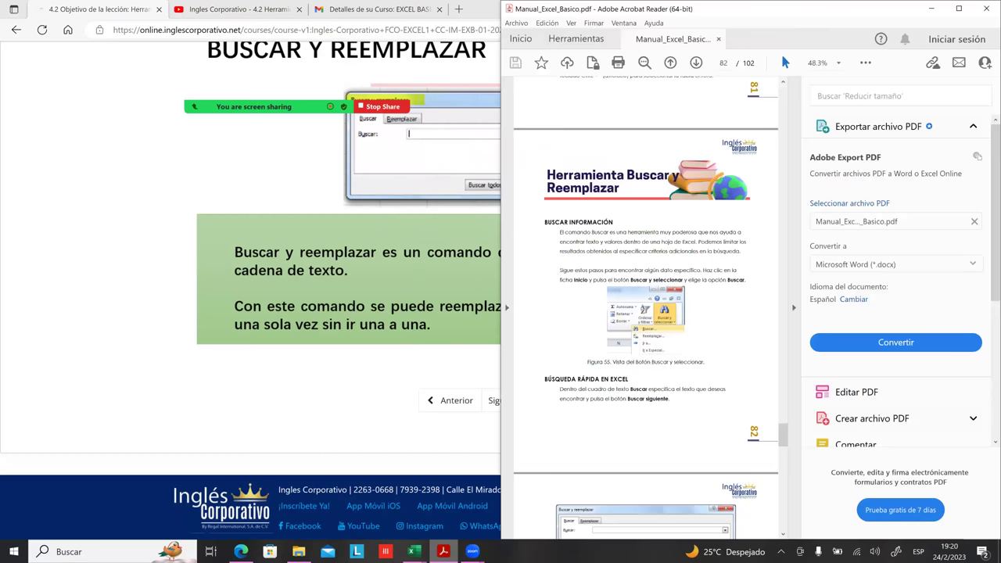
{"action": "left_click", "coordinate": [958, 8]}
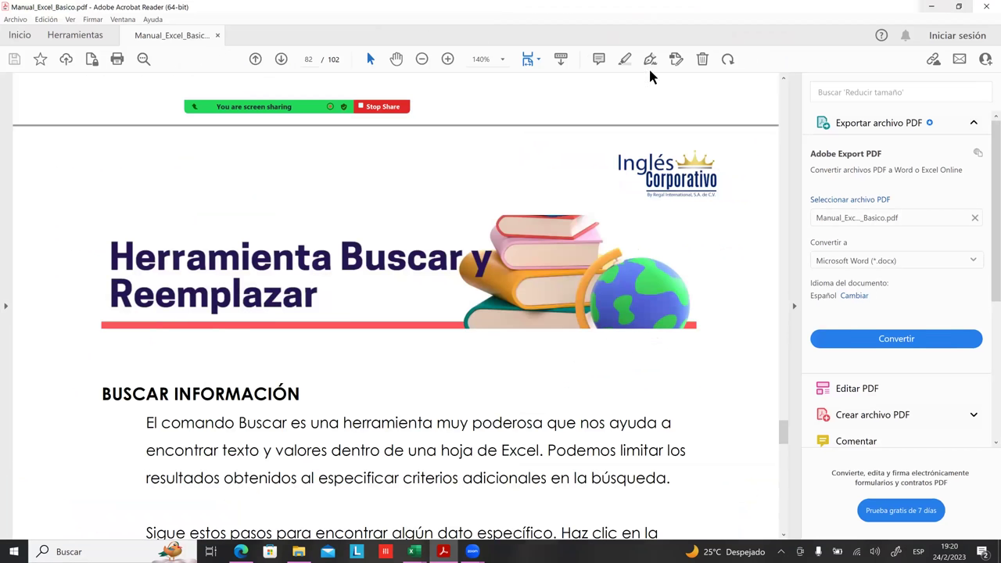
{"action": "scroll", "coordinate": [401, 208], "scroll_direction": "down", "scroll_amount": 1}
{"action": "scroll", "coordinate": [257, 242], "scroll_direction": "down", "scroll_amount": 1}
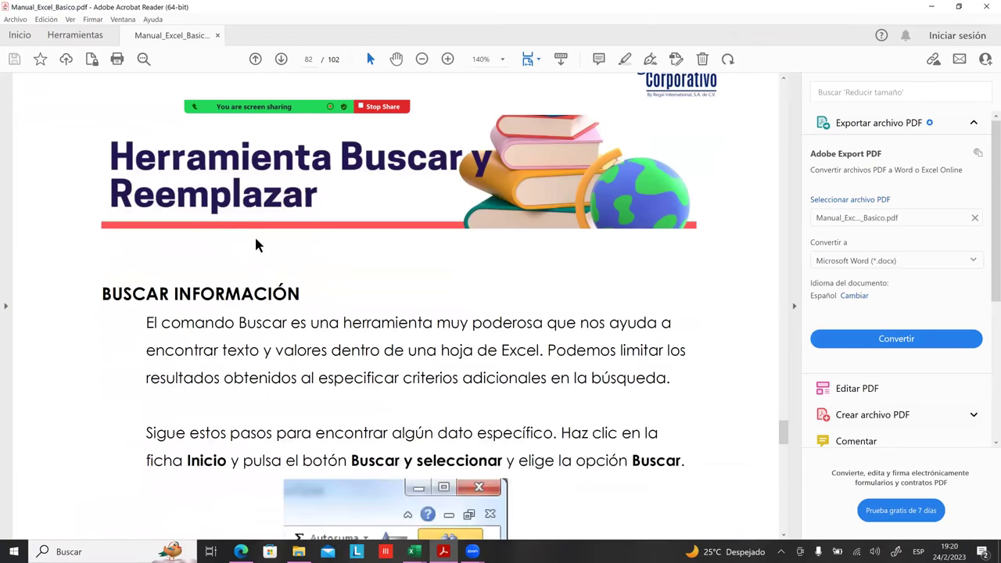
{"action": "scroll", "coordinate": [257, 224], "scroll_direction": "down", "scroll_amount": 1}
{"action": "scroll", "coordinate": [164, 238], "scroll_direction": "down", "scroll_amount": 1}
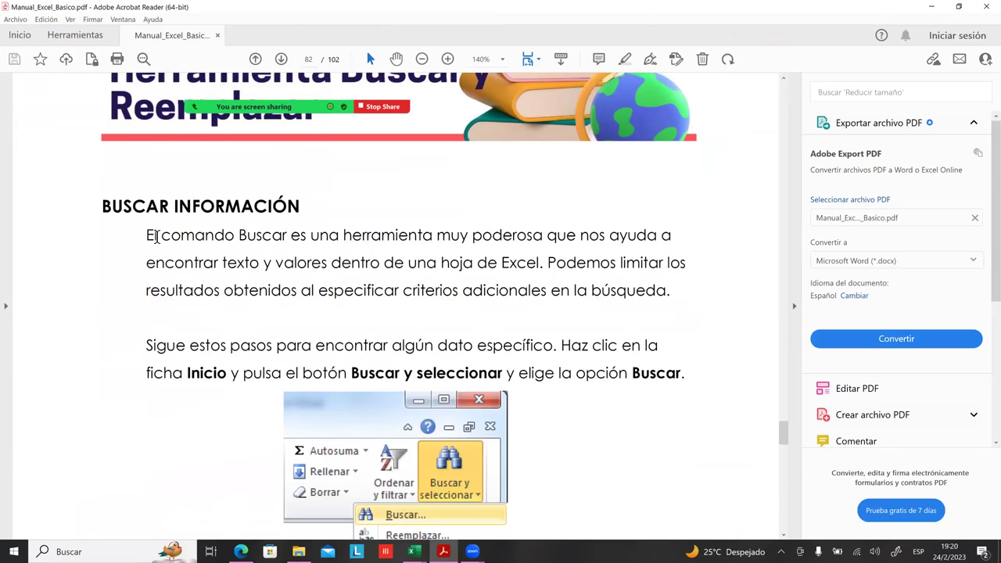
{"action": "scroll", "coordinate": [152, 234], "scroll_direction": "down", "scroll_amount": 1}
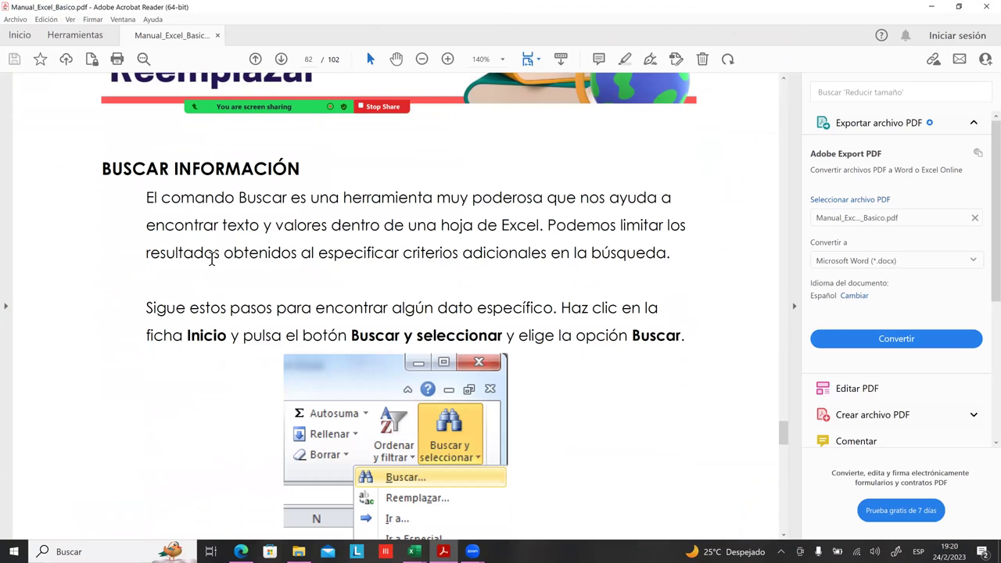
- Highlight phrases such as 'dentro de una hoja de Excel' and the heading INFORMACIÓN
{"action": "mouse_move", "coordinate": [331, 226]}
{"action": "left_mouse_down"}
{"action": "mouse_move", "coordinate": [539, 227]}
{"action": "mouse_move", "coordinate": [543, 236]}
{"action": "left_mouse_up"}
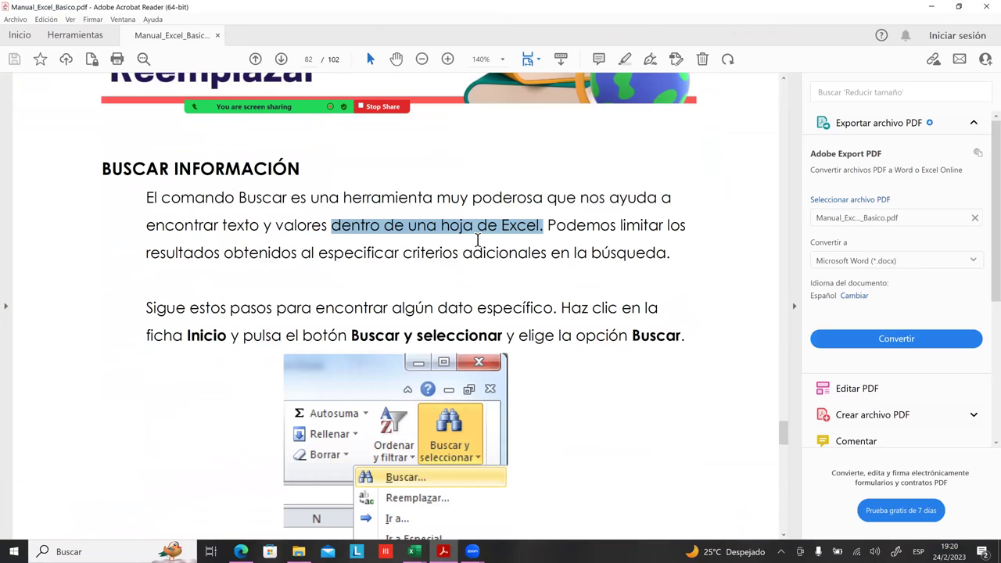
{"action": "left_click", "coordinate": [446, 227]}
{"action": "left_click_drag", "start_coordinate": [443, 227], "coordinate": [480, 229]}
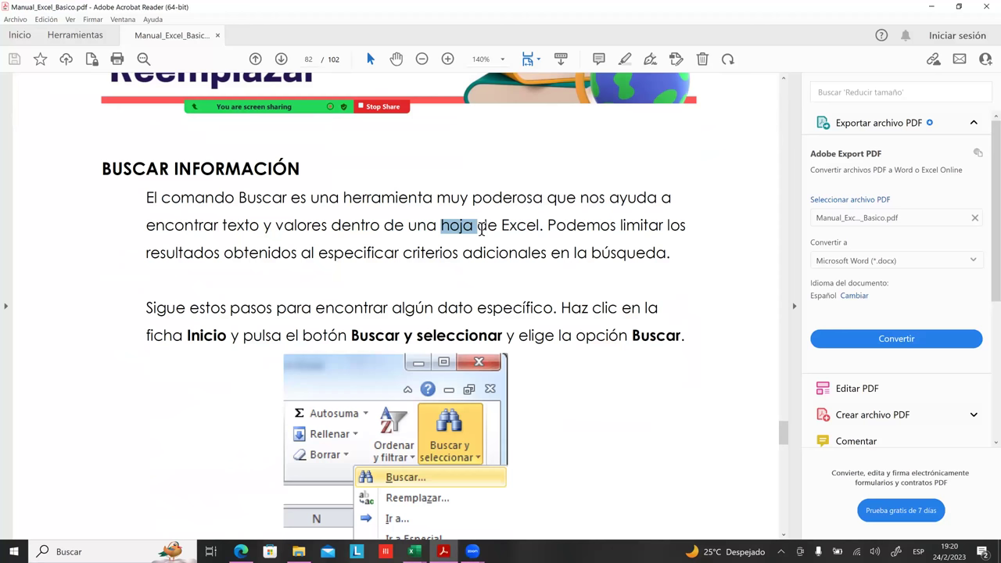
{"action": "left_click", "coordinate": [482, 227]}
{"action": "double_click", "coordinate": [483, 227]}
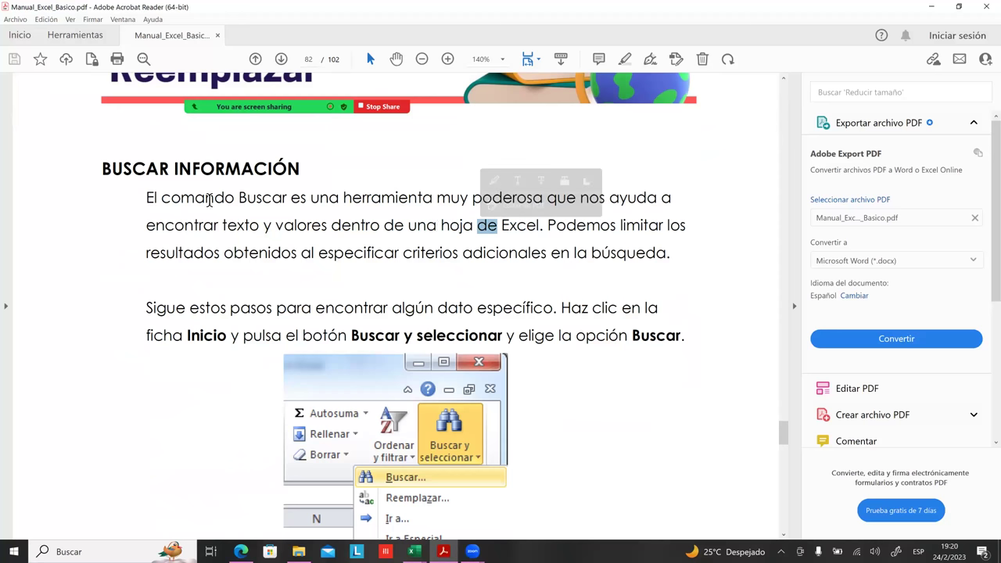
{"action": "left_click_drag", "start_coordinate": [178, 170], "coordinate": [302, 173]}
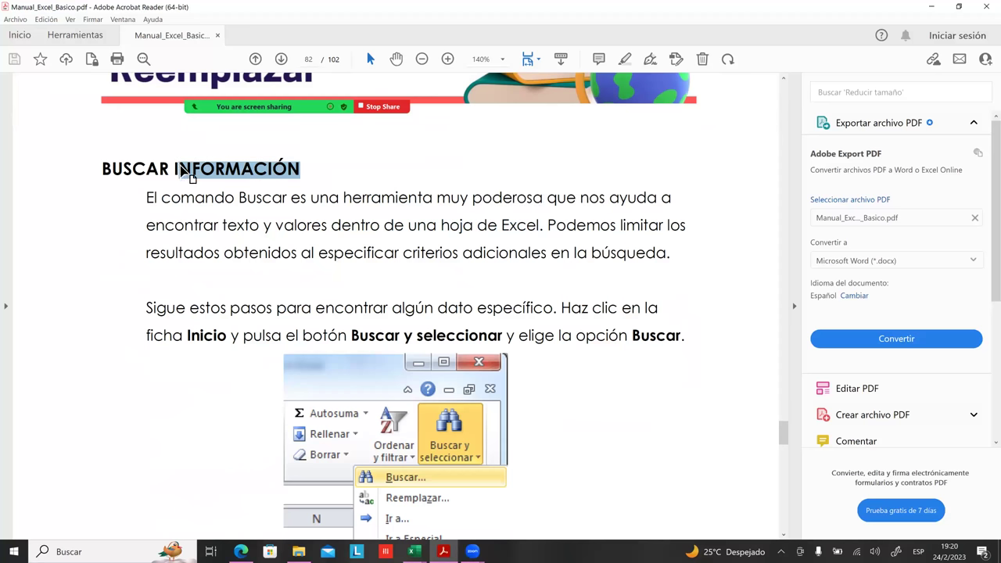
{"action": "left_click", "coordinate": [182, 172]}
{"action": "mouse_move", "coordinate": [177, 171]}
{"action": "left_mouse_down"}
{"action": "mouse_move", "coordinate": [302, 175]}
{"action": "mouse_move", "coordinate": [175, 167]}
{"action": "left_mouse_up"}
{"action": "left_click", "coordinate": [283, 167]}
{"action": "scroll", "coordinate": [610, 238], "scroll_direction": "down", "scroll_amount": 1}
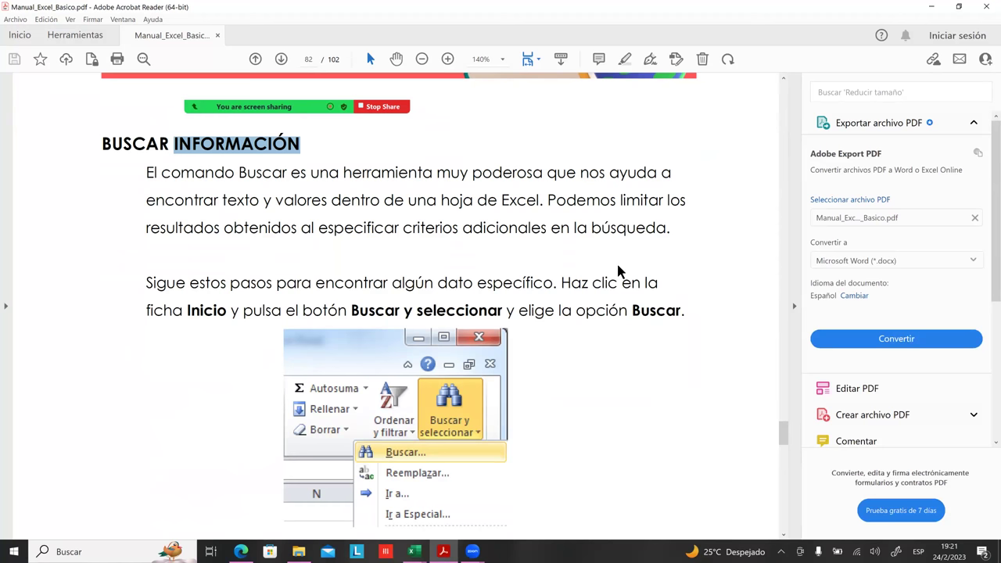
- Scroll on and highlight the phrases 'pulsa el botón' and 'elige la opción'
{"action": "scroll", "coordinate": [652, 266], "scroll_direction": "down", "scroll_amount": 1}
{"action": "scroll", "coordinate": [218, 266], "scroll_direction": "down", "scroll_amount": 1}
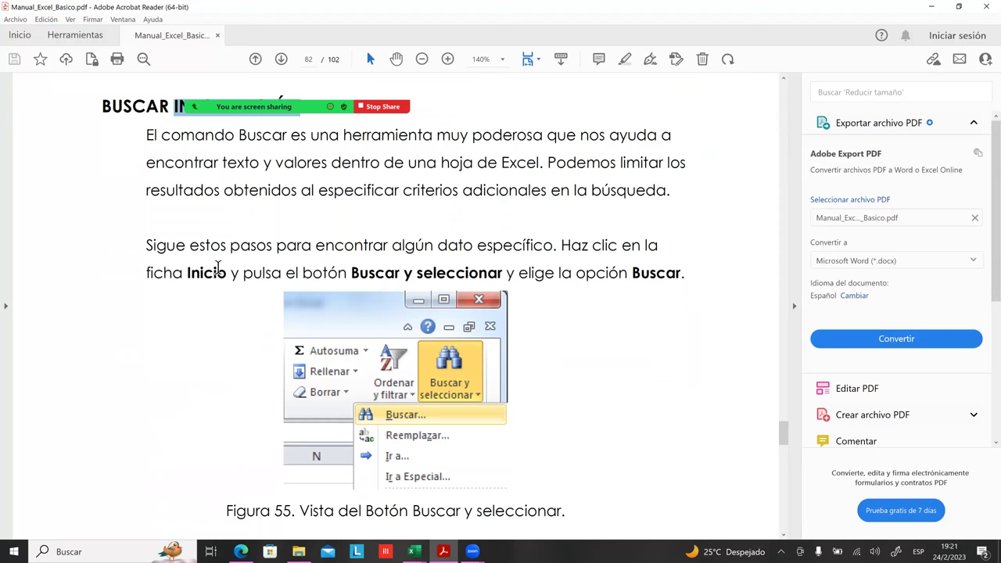
{"action": "scroll", "coordinate": [234, 248], "scroll_direction": "down", "scroll_amount": 1}
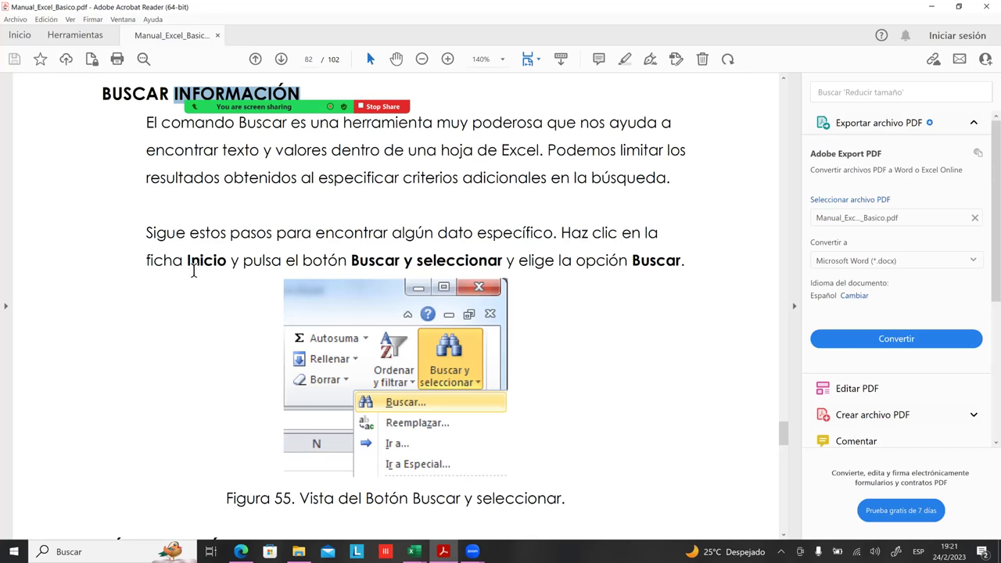
{"action": "left_click_drag", "start_coordinate": [244, 262], "coordinate": [347, 262]}
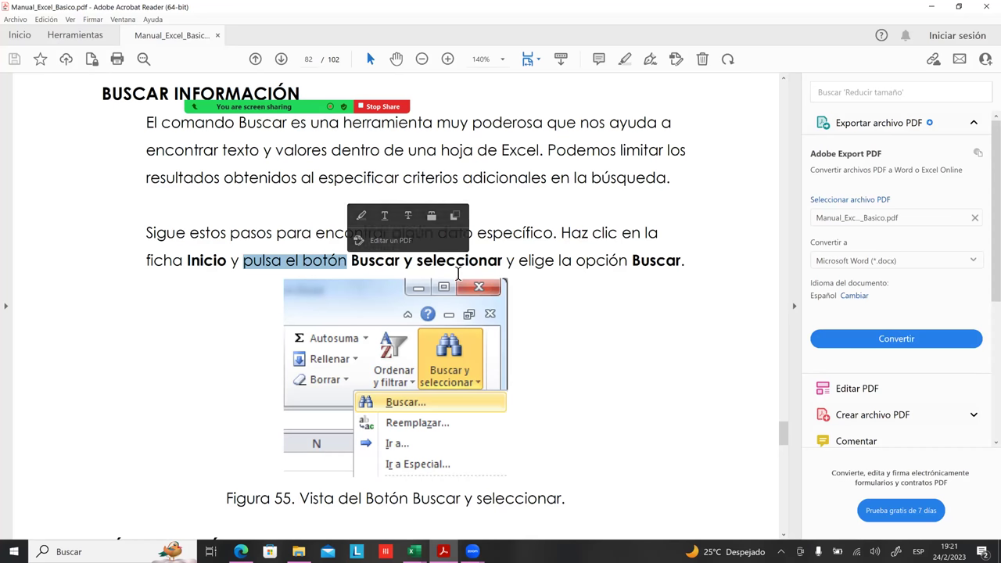
{"action": "left_click_drag", "start_coordinate": [464, 262], "coordinate": [561, 262]}
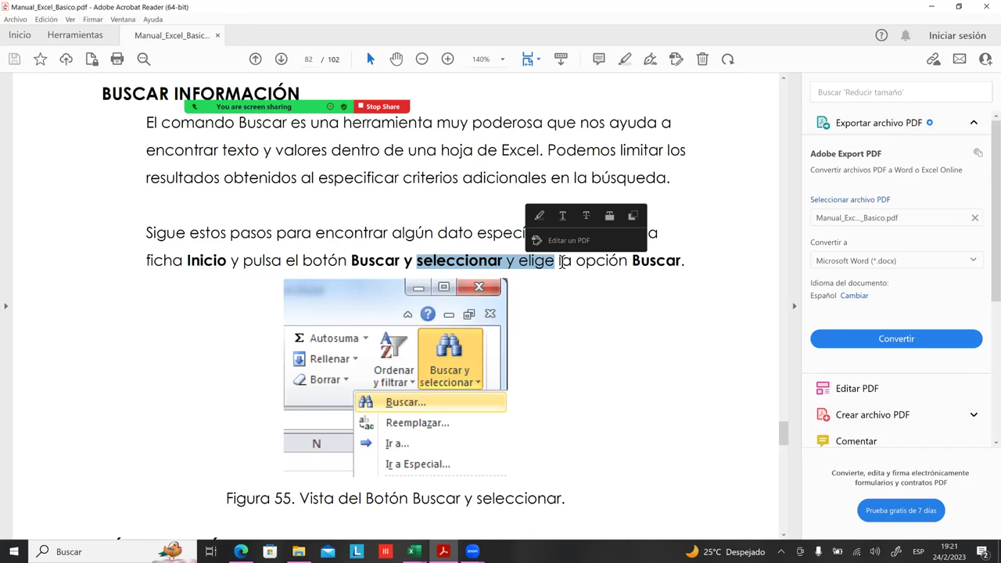
{"action": "left_click", "coordinate": [525, 264]}
{"action": "left_click_drag", "start_coordinate": [357, 265], "coordinate": [627, 264]}
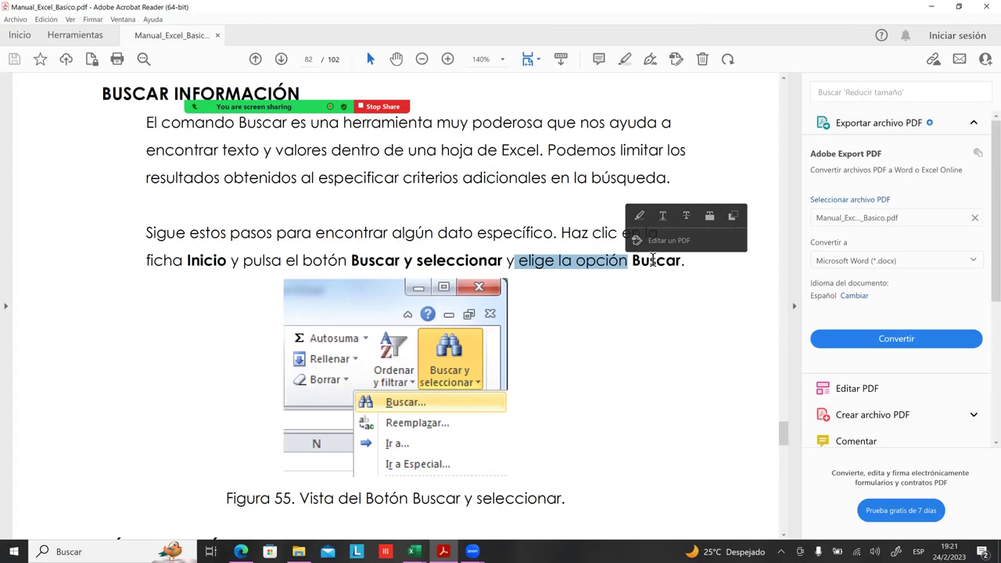
- Scroll to the Buscar y seleccionar figure, select it, and dismiss its edit popup
{"action": "scroll", "coordinate": [548, 352], "scroll_direction": "down", "scroll_amount": 1}
{"action": "scroll", "coordinate": [539, 348], "scroll_direction": "down", "scroll_amount": 1}
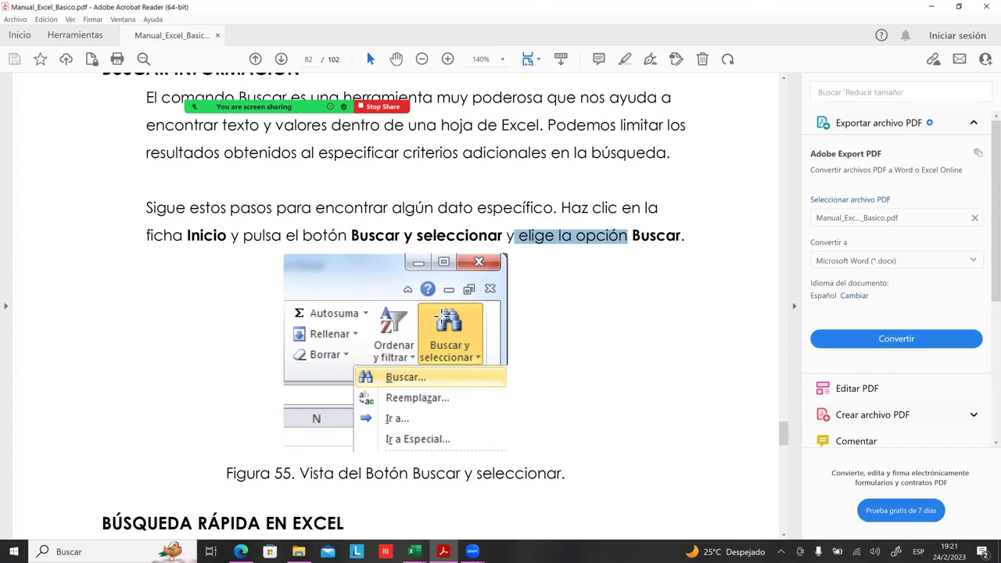
{"action": "scroll", "coordinate": [441, 320], "scroll_direction": "down", "scroll_amount": 1}
{"action": "scroll", "coordinate": [448, 335], "scroll_direction": "down", "scroll_amount": 1}
{"action": "scroll", "coordinate": [448, 334], "scroll_direction": "down", "scroll_amount": 3}
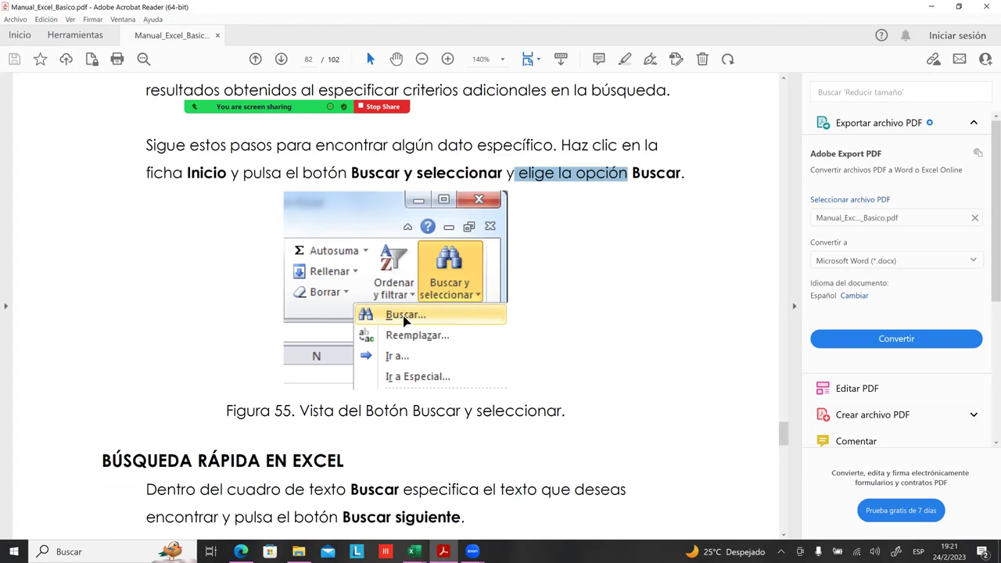
{"action": "left_click", "coordinate": [407, 315]}
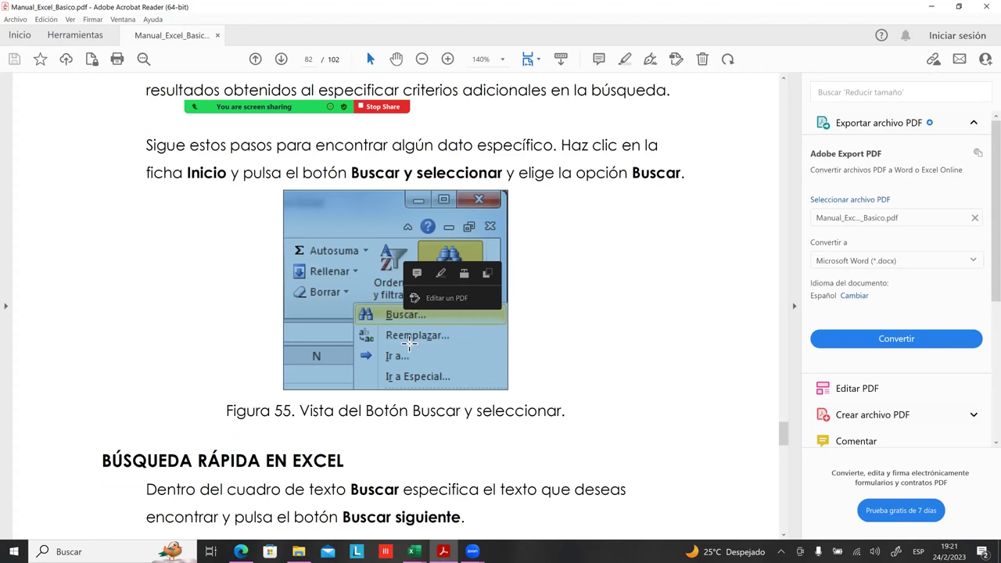
{"action": "left_click", "coordinate": [416, 336]}
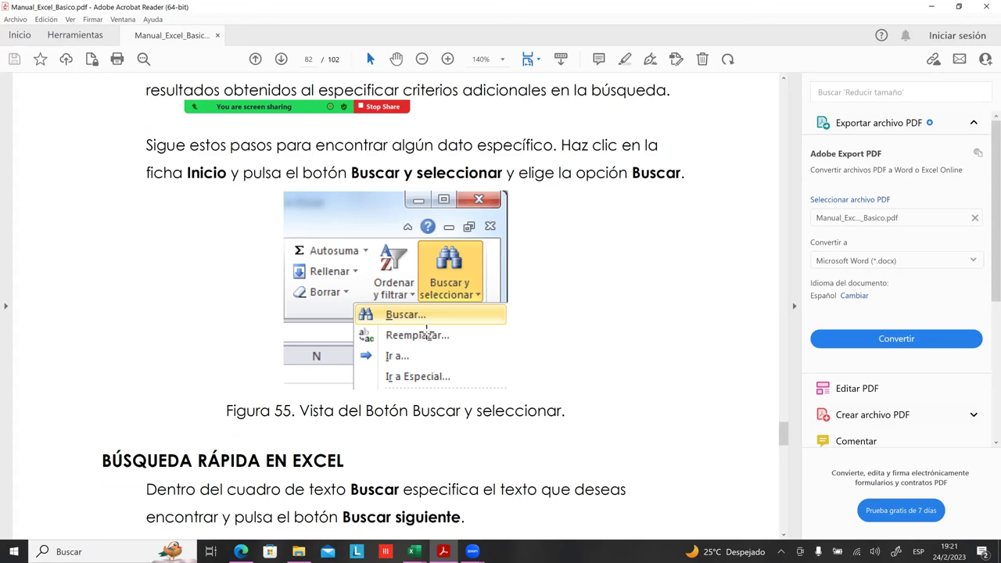
- Scroll to BÚSQUEDA RÁPIDA EN EXCEL and show the open Excel workbook thumbnails
{"action": "scroll", "coordinate": [441, 348], "scroll_direction": "down", "scroll_amount": 1}
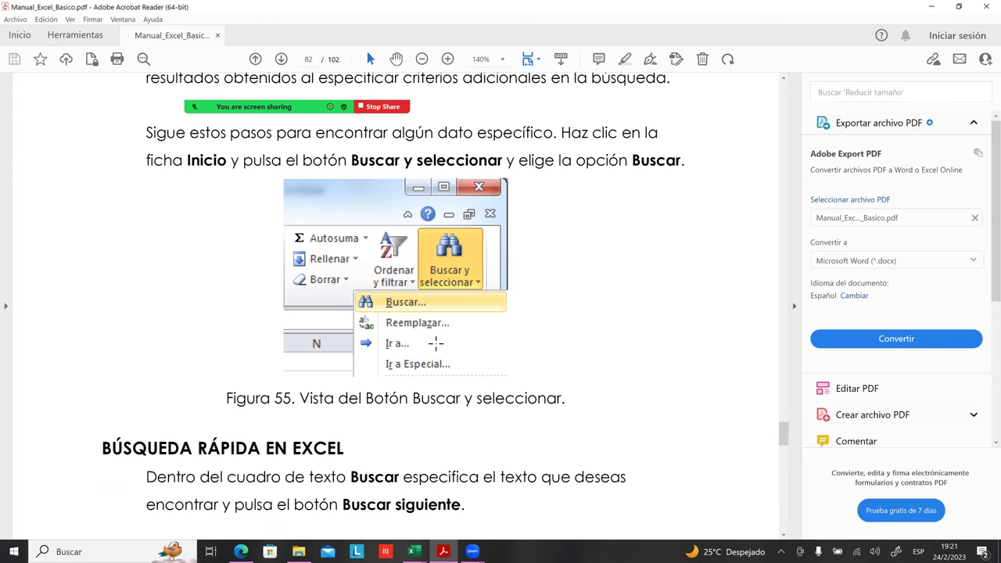
{"action": "scroll", "coordinate": [435, 342], "scroll_direction": "down", "scroll_amount": 3}
{"action": "scroll", "coordinate": [156, 262], "scroll_direction": "down", "scroll_amount": 1}
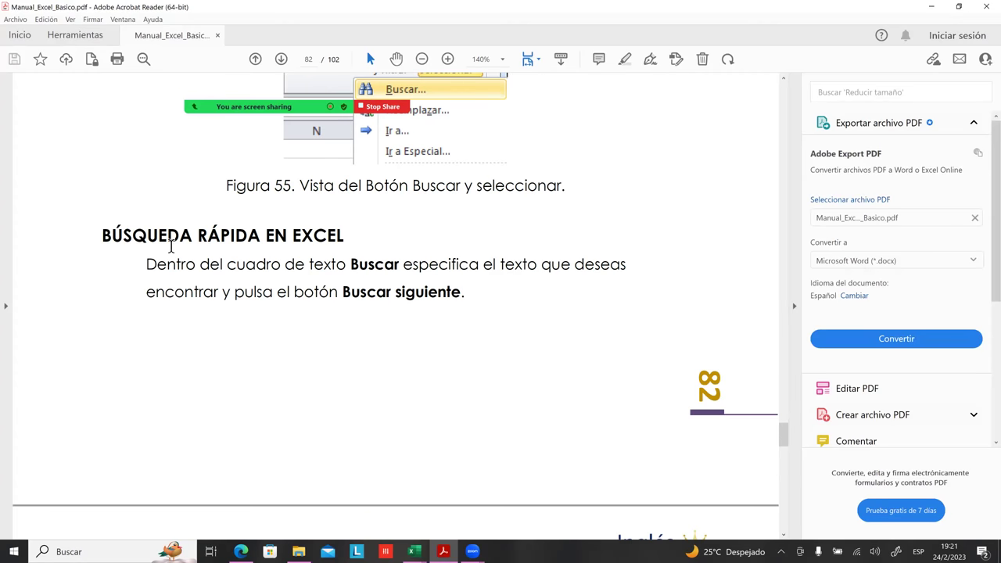
{"action": "scroll", "coordinate": [422, 251], "scroll_direction": "down", "scroll_amount": 1}
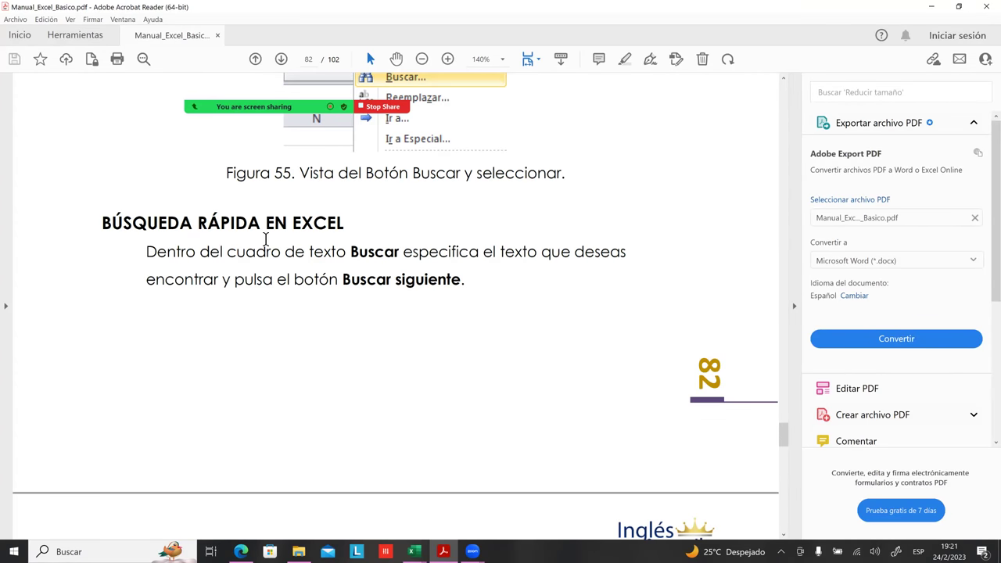
{"action": "scroll", "coordinate": [265, 239], "scroll_direction": "down", "scroll_amount": 2}
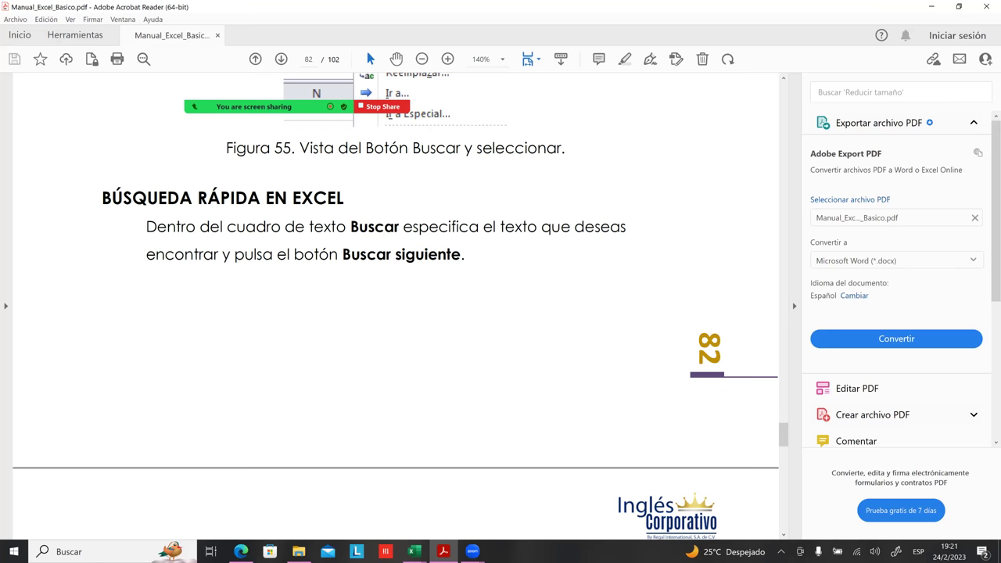
{"action": "left_click", "coordinate": [414, 551]}
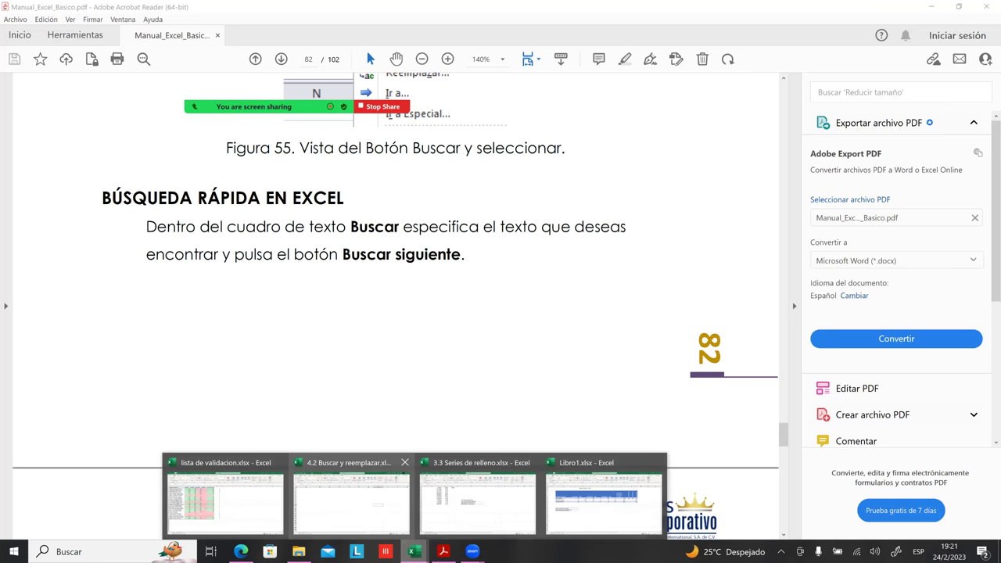
- Bring the 4.2 Buscar y reemplazar workbook forward and select cell C2 on its blank Hoja2
{"action": "left_click", "coordinate": [351, 500]}
{"action": "left_click", "coordinate": [382, 287]}
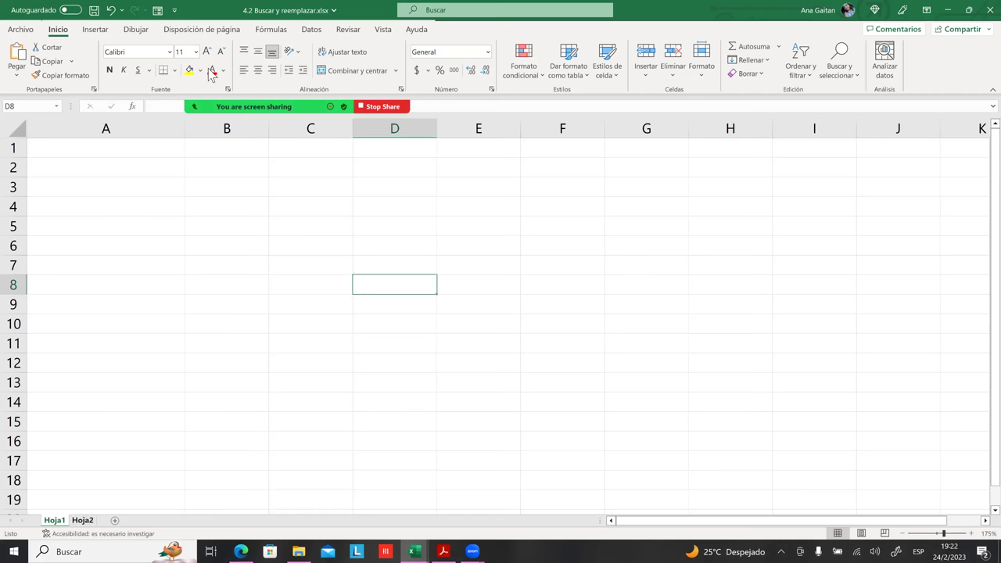
{"action": "key", "text": "ctrl+Page_Down"}
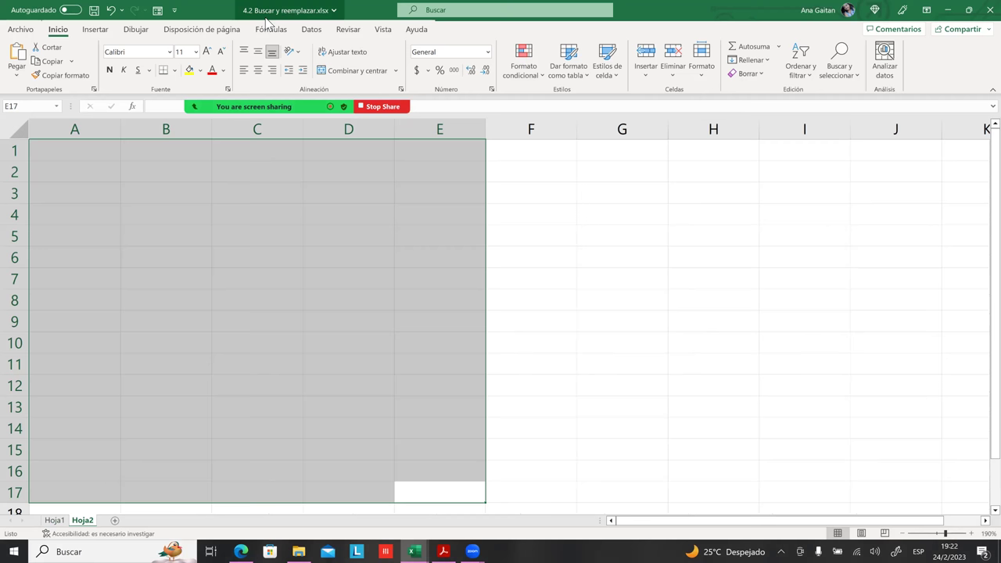
{"action": "left_click", "coordinate": [652, 289]}
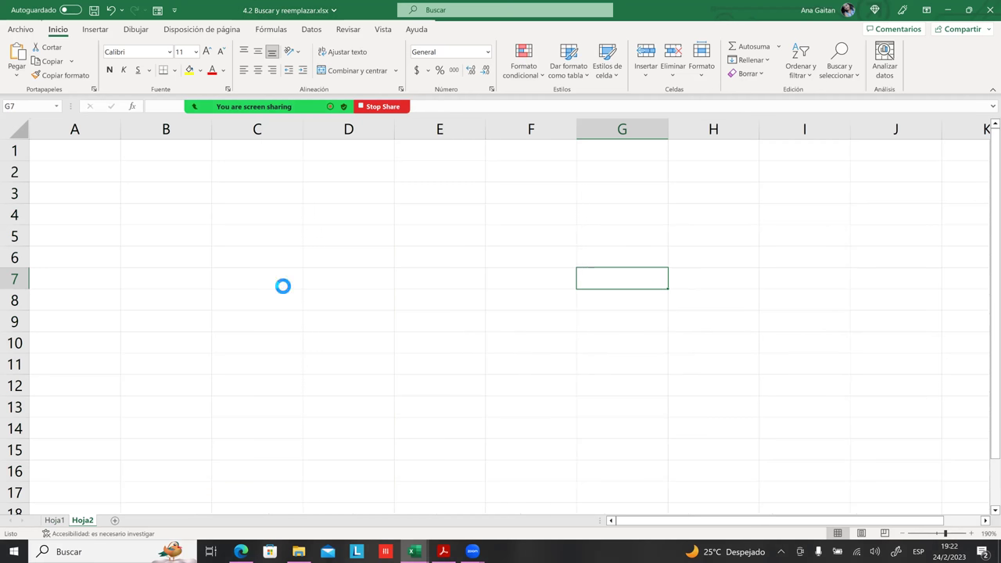
{"action": "scroll", "coordinate": [280, 285], "scroll_direction": "up", "scroll_amount": 7}
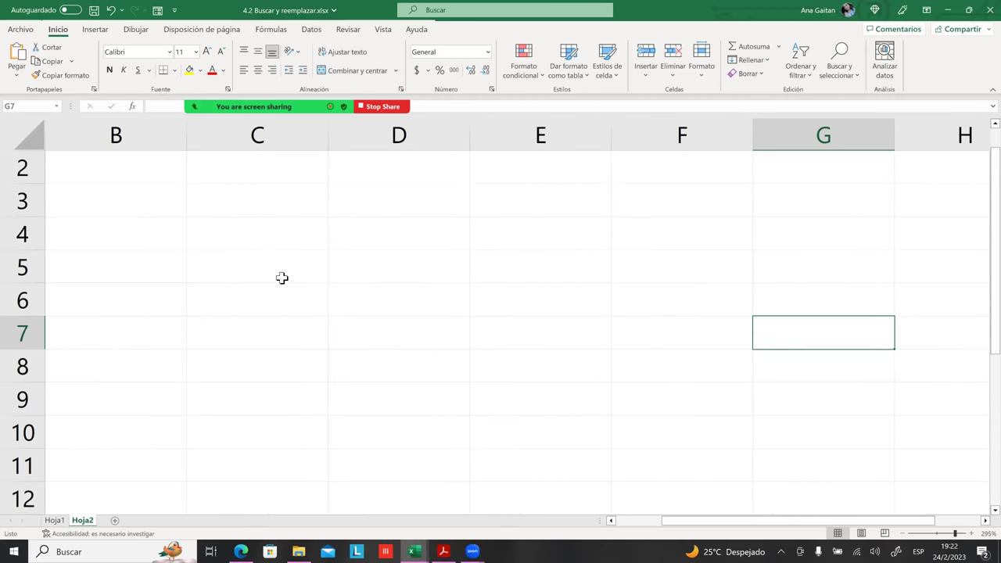
{"action": "left_click", "coordinate": [236, 198]}
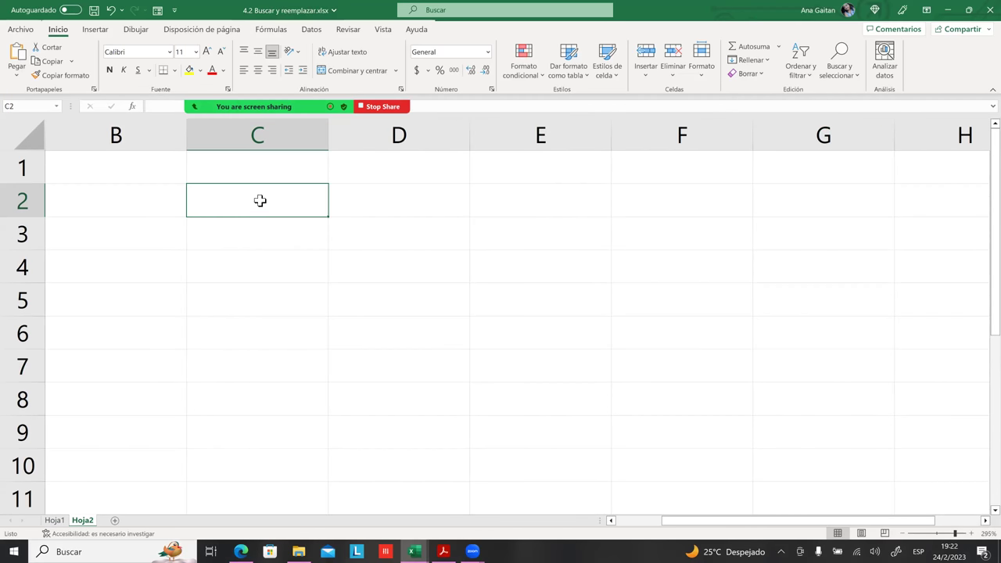
- Enter the header Vendedores in C2 and the numbers 1 and 2 in C3:C4
{"action": "type", "text": "Vendedores"}
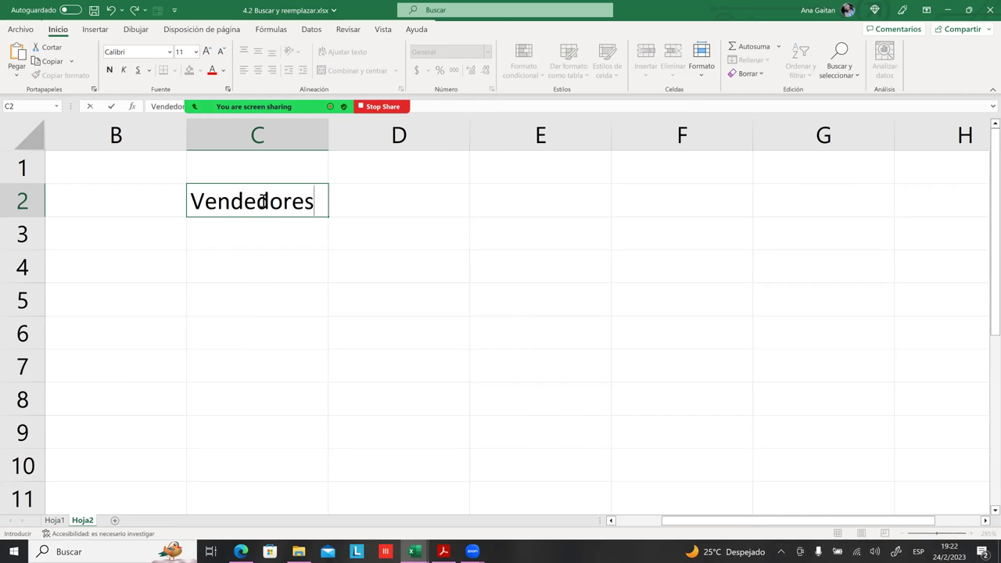
{"action": "left_click", "coordinate": [289, 306]}
{"action": "left_click", "coordinate": [278, 233]}
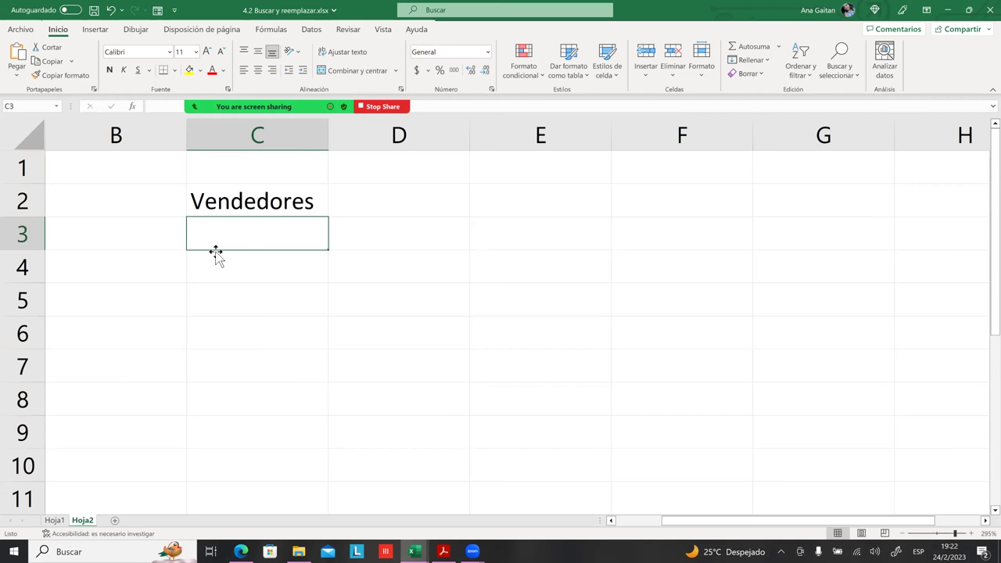
{"action": "type", "text": "1"}
{"action": "key", "text": "Return"}
{"action": "type", "text": "2"}
{"action": "key", "text": "Return"}
- Fill C3:C4 down to C12 as a series (Serie de relleno), so it runs 1 through 10
{"action": "left_click_drag", "start_coordinate": [263, 237], "coordinate": [270, 261]}
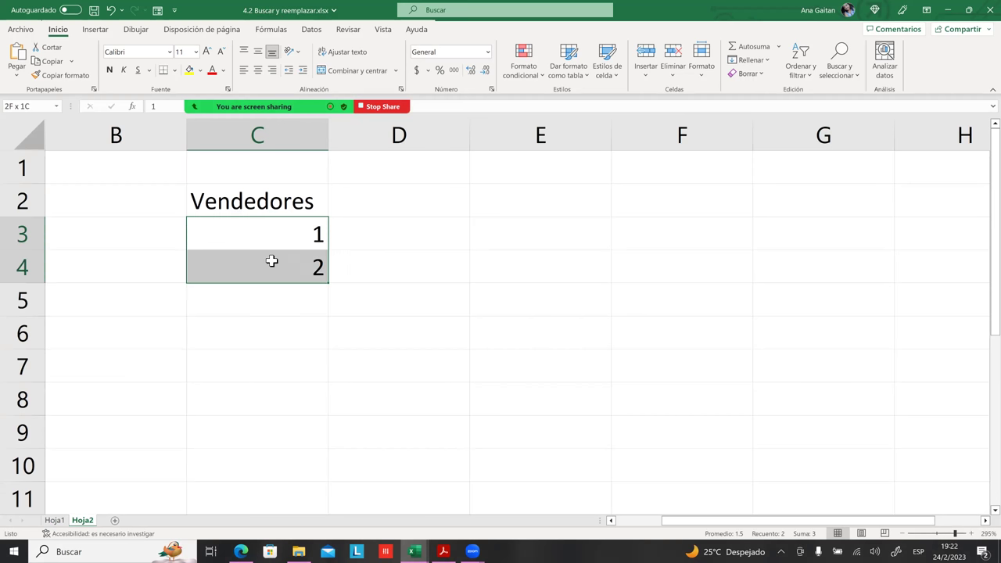
{"action": "left_click_drag", "start_coordinate": [332, 288], "coordinate": [331, 298]}
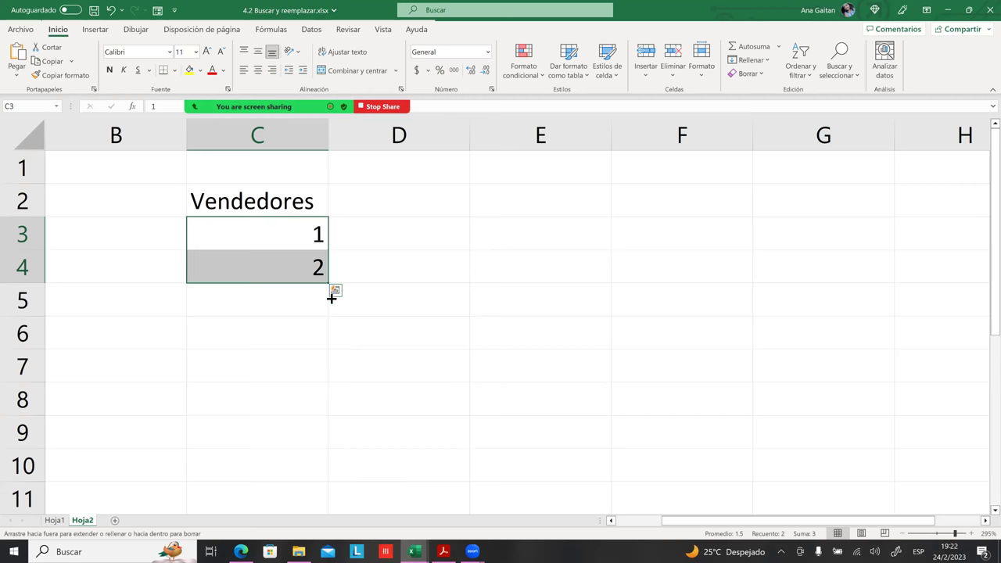
{"action": "mouse_move", "coordinate": [316, 363]}
{"action": "left_mouse_down"}
{"action": "mouse_move", "coordinate": [329, 465]}
{"action": "mouse_move", "coordinate": [329, 441]}
{"action": "left_mouse_up"}
{"action": "left_click", "coordinate": [320, 438]}
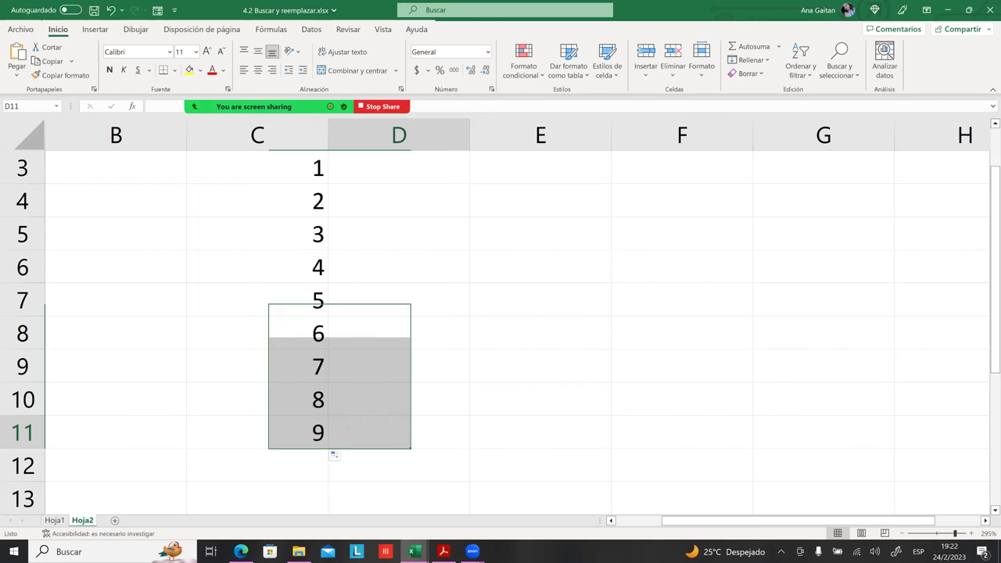
{"action": "left_click_drag", "start_coordinate": [361, 449], "coordinate": [361, 470]}
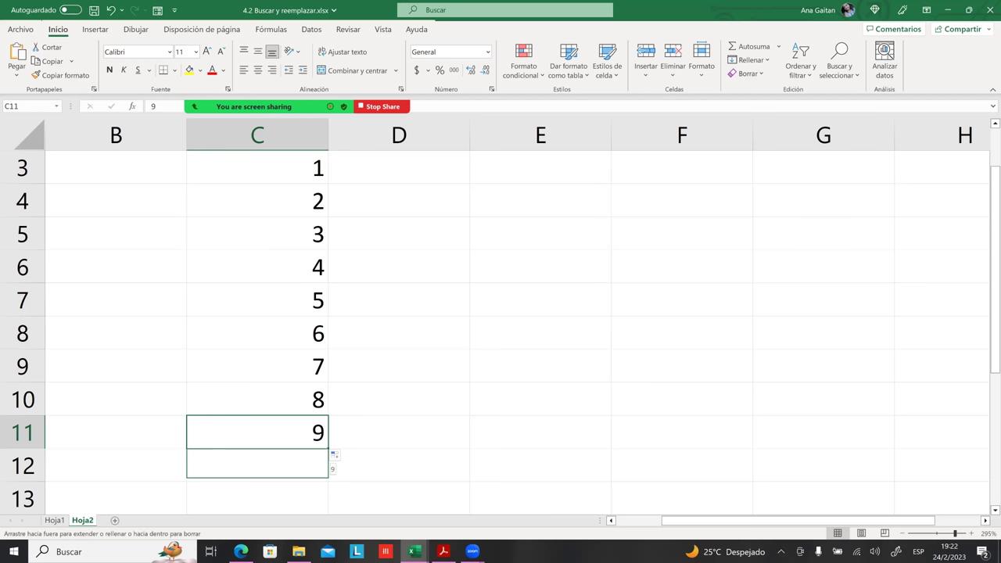
{"action": "left_click", "coordinate": [399, 465]}
{"action": "left_click", "coordinate": [257, 465]}
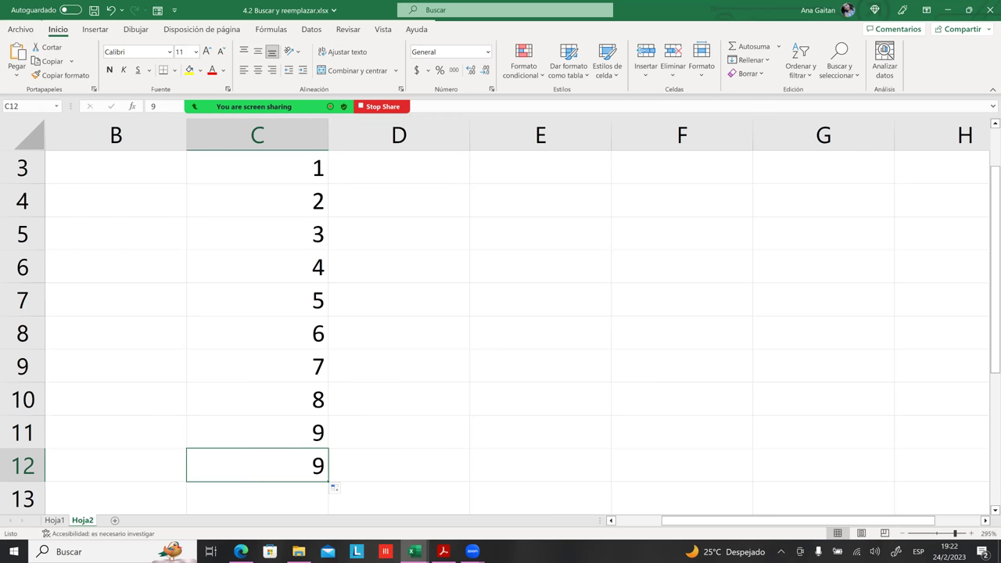
{"action": "left_click", "coordinate": [334, 487]}
{"action": "left_click", "coordinate": [286, 433]}
{"action": "left_click", "coordinate": [398, 465]}
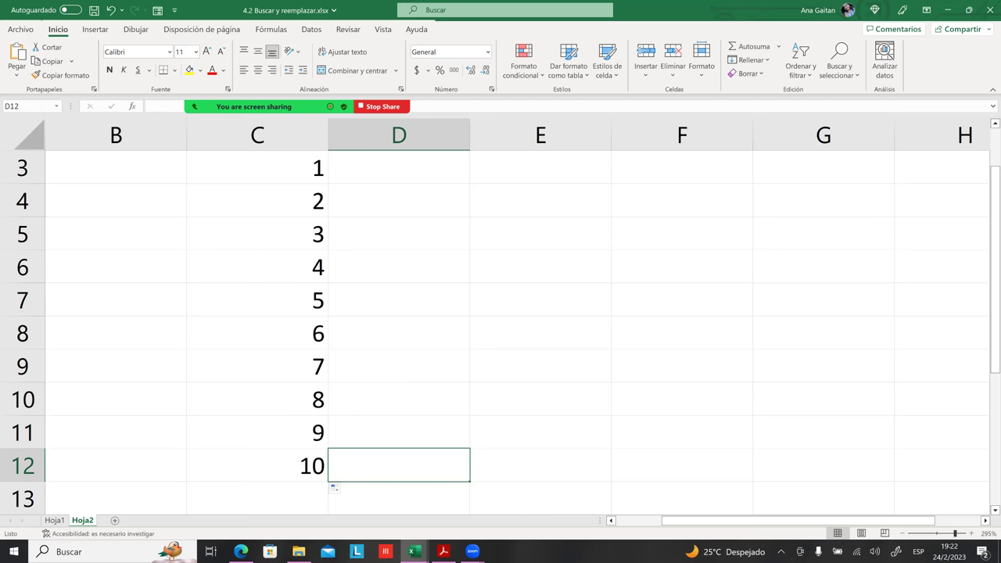
{"action": "scroll", "coordinate": [500, 317], "scroll_direction": "up", "scroll_amount": 1, "text": "ctrl"}
{"action": "scroll", "coordinate": [500, 317], "scroll_direction": "up", "scroll_amount": 1, "text": "ctrl"}
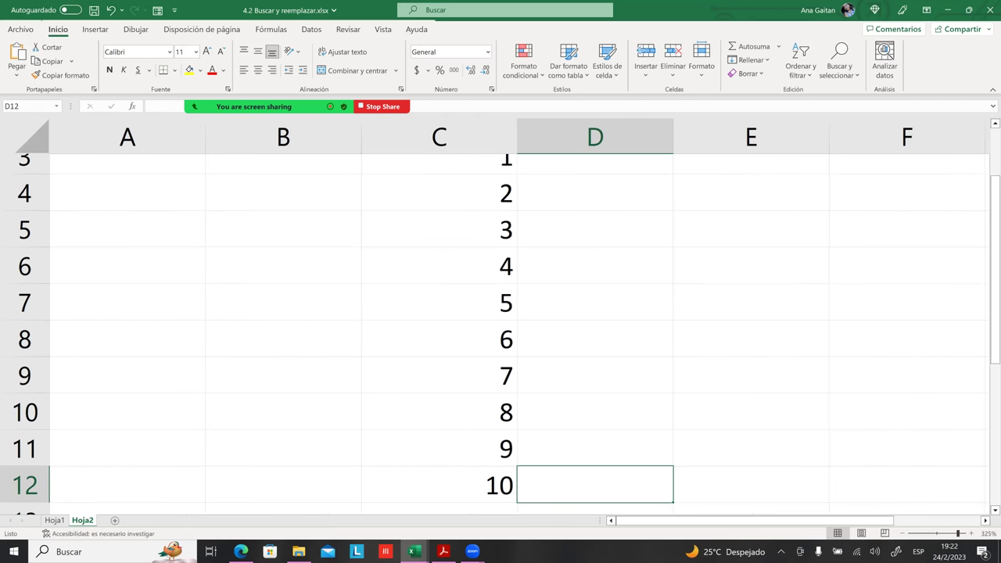
{"action": "scroll", "coordinate": [500, 317], "scroll_direction": "up", "scroll_amount": 1, "text": "ctrl"}
{"action": "scroll", "coordinate": [500, 317], "scroll_direction": "down", "scroll_amount": 1, "text": "ctrl"}
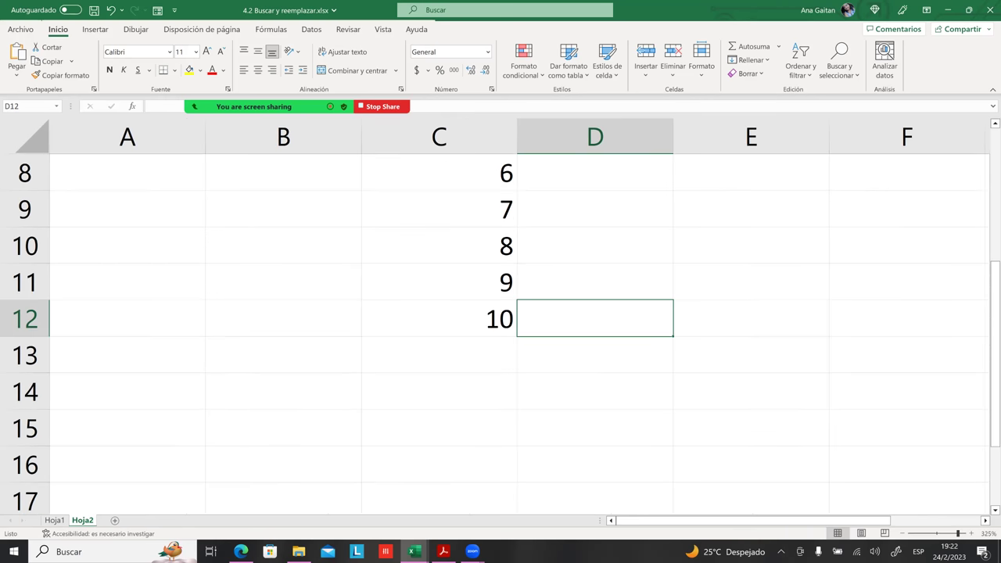
{"action": "scroll", "coordinate": [500, 317], "scroll_direction": "down", "scroll_amount": 2, "text": "ctrl"}
{"action": "scroll", "coordinate": [500, 317], "scroll_direction": "down", "scroll_amount": 1, "text": "ctrl"}
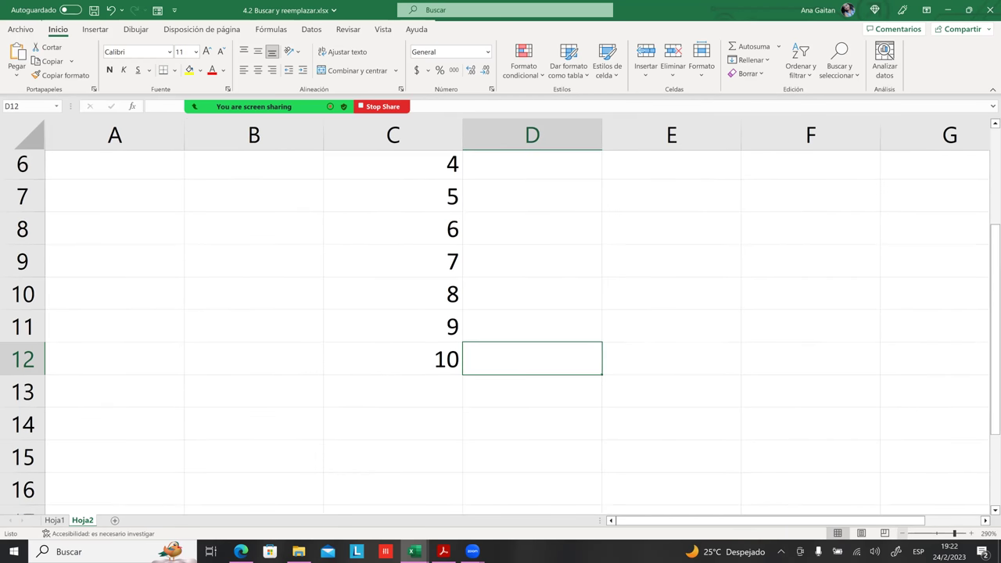
{"action": "scroll", "coordinate": [500, 317], "scroll_direction": "down", "scroll_amount": 1, "text": "ctrl"}
{"action": "scroll", "coordinate": [500, 316], "scroll_direction": "down", "scroll_amount": 1, "text": "ctrl"}
{"action": "scroll", "coordinate": [501, 317], "scroll_direction": "down", "scroll_amount": 1, "text": "ctrl"}
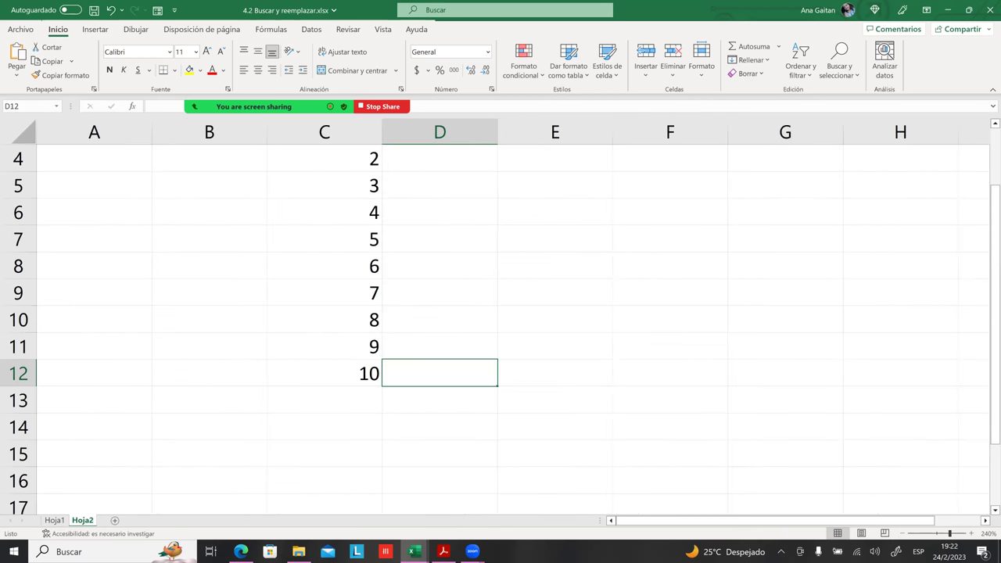
{"action": "scroll", "coordinate": [501, 316], "scroll_direction": "up", "scroll_amount": 1}
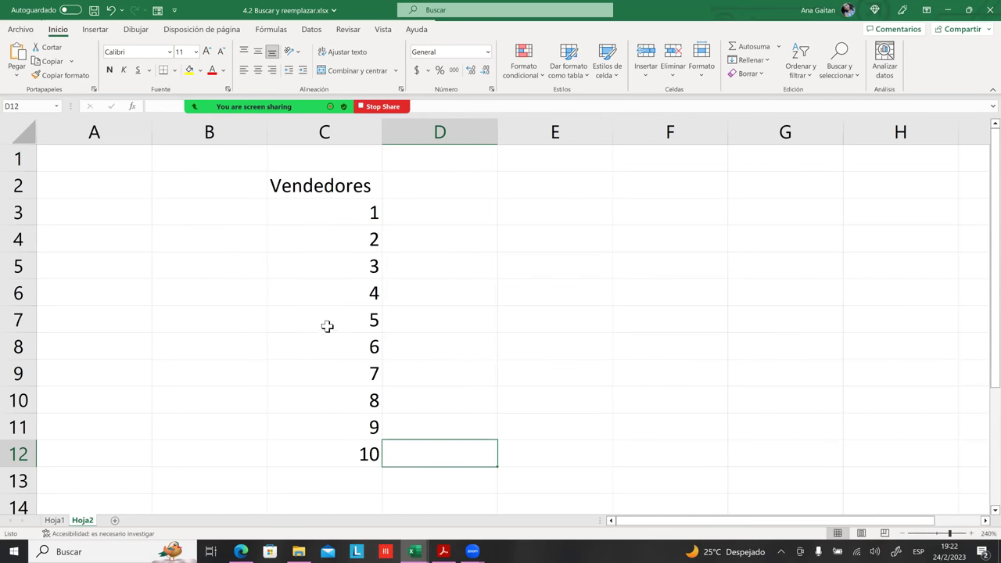
{"action": "left_click", "coordinate": [478, 346]}
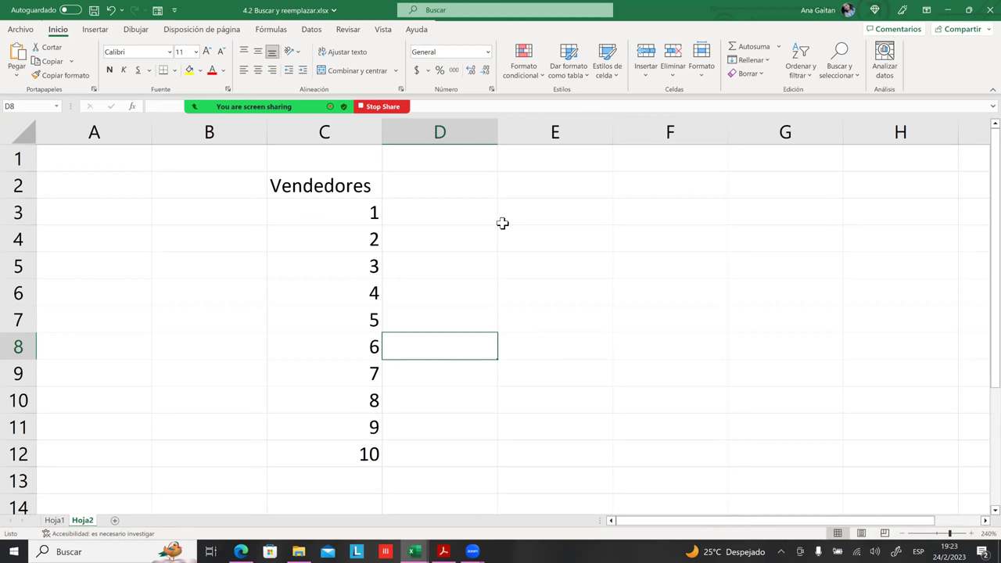
{"action": "left_click", "coordinate": [312, 30]}
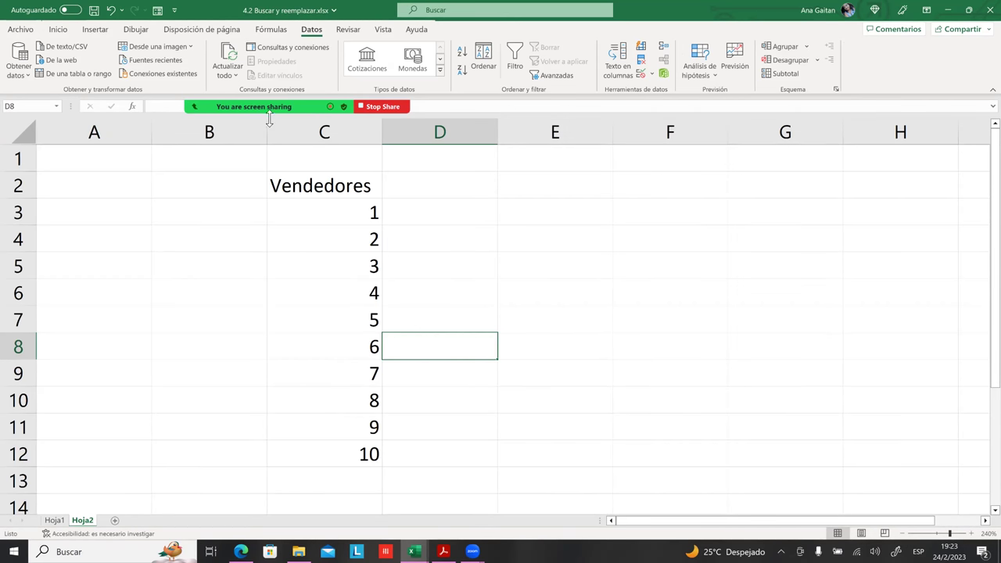
{"action": "mouse_move", "coordinate": [223, 105]}
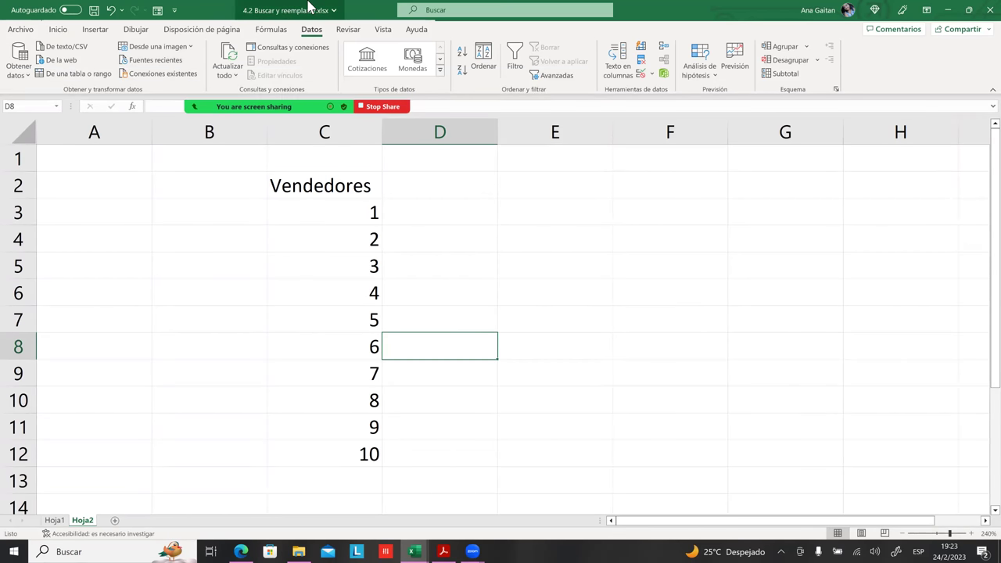
{"action": "left_click", "coordinate": [66, 34]}
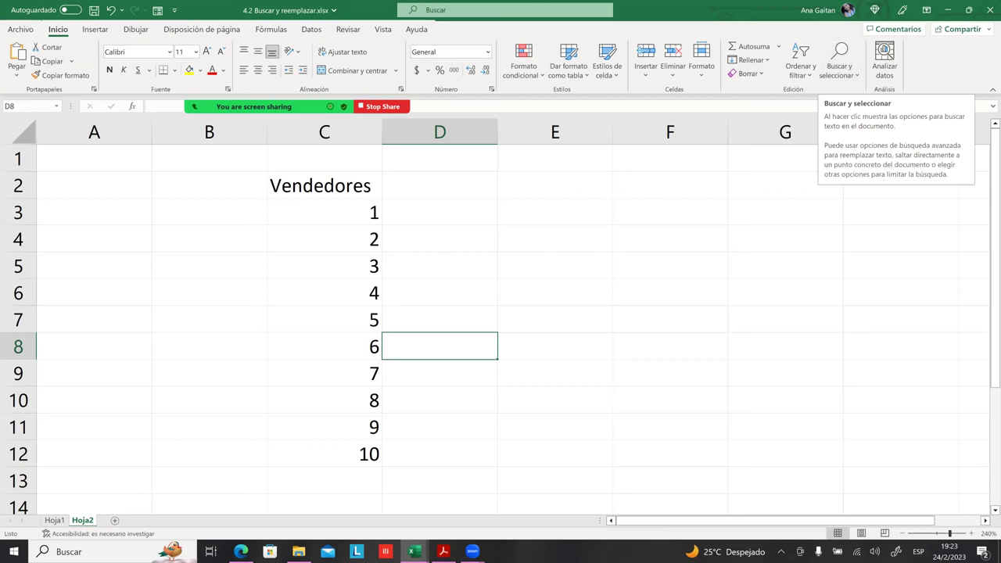
{"action": "left_click", "coordinate": [785, 184]}
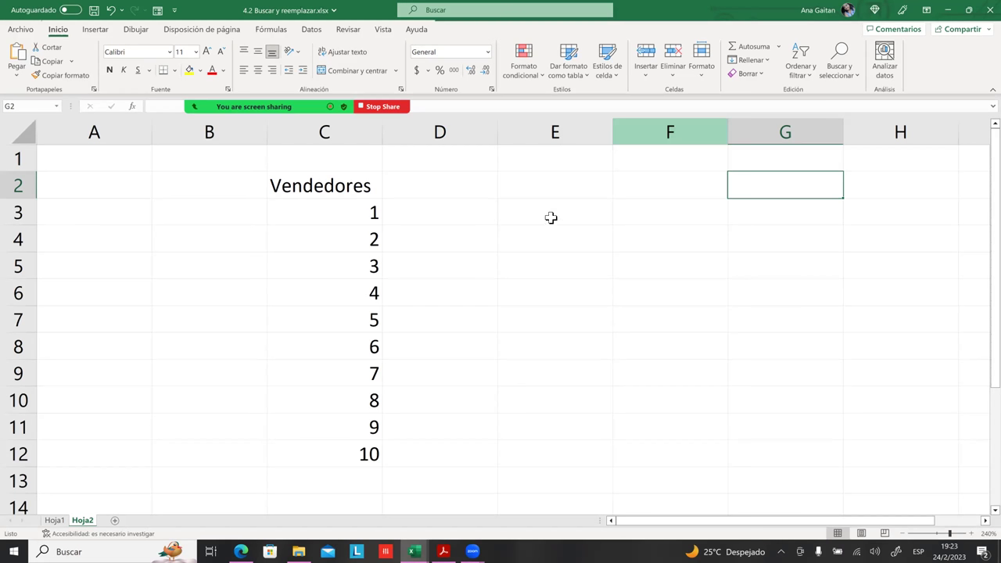
{"action": "left_click", "coordinate": [631, 247]}
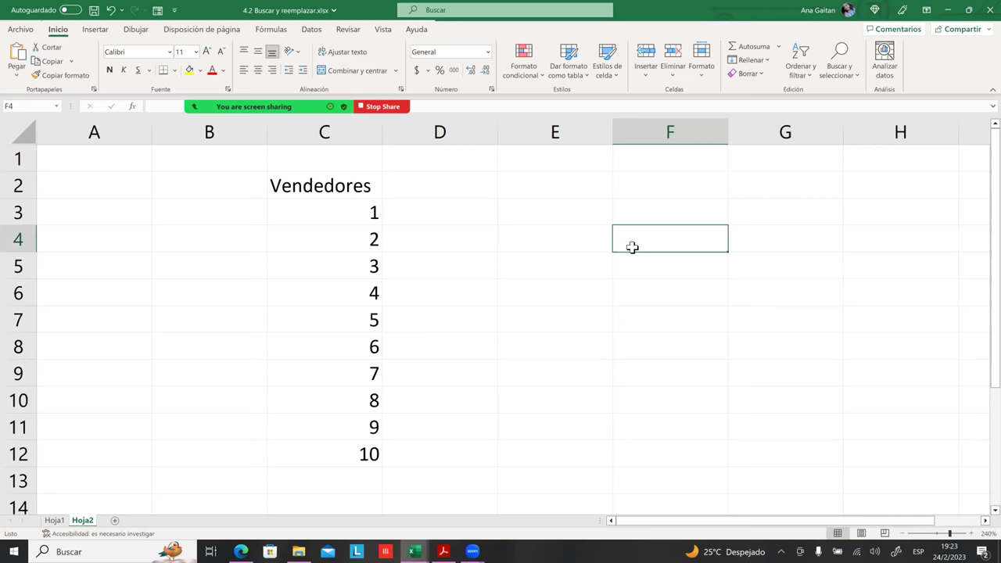
- With F3 selected, open the Buscar y seleccionar menu on the Inicio ribbon
{"action": "key", "text": "ctrl+b"}
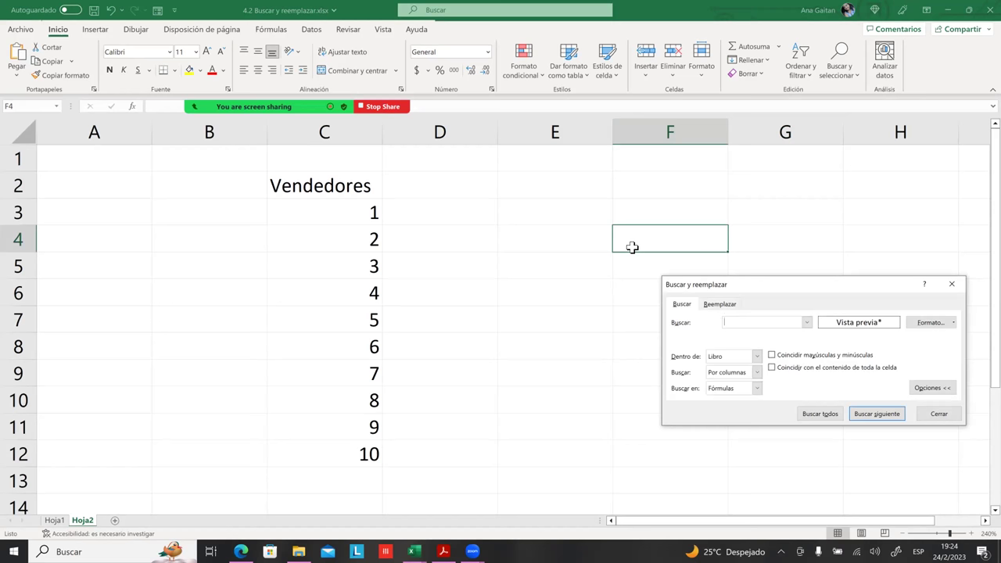
{"action": "key", "text": "Escape"}
{"action": "key", "text": "Right"}
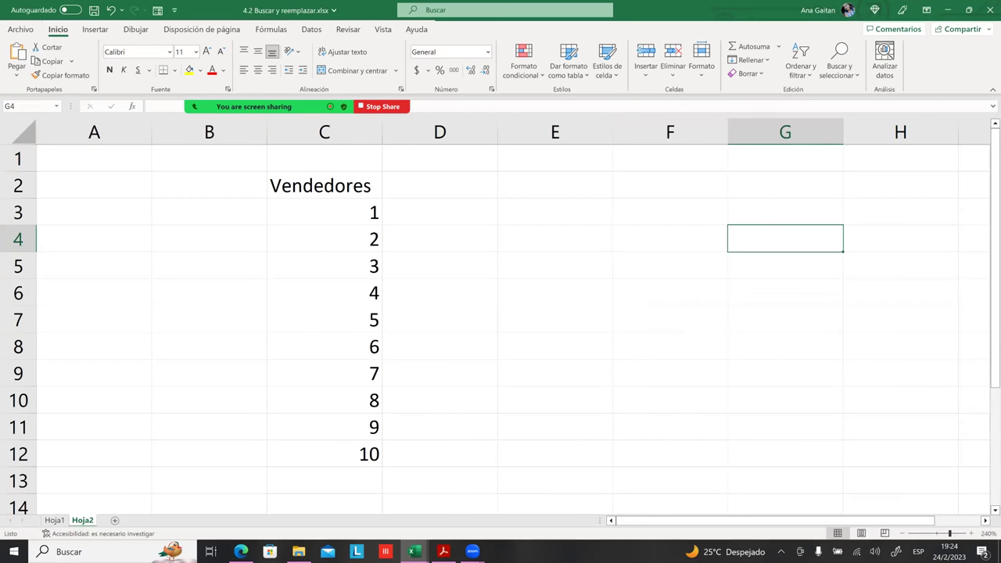
{"action": "left_click", "coordinate": [670, 212]}
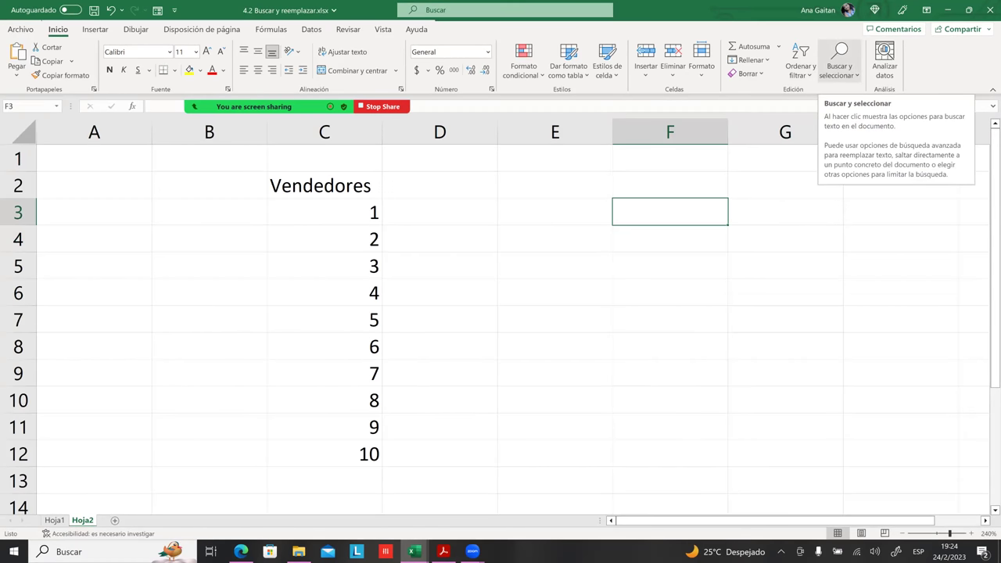
{"action": "left_click", "coordinate": [839, 62]}
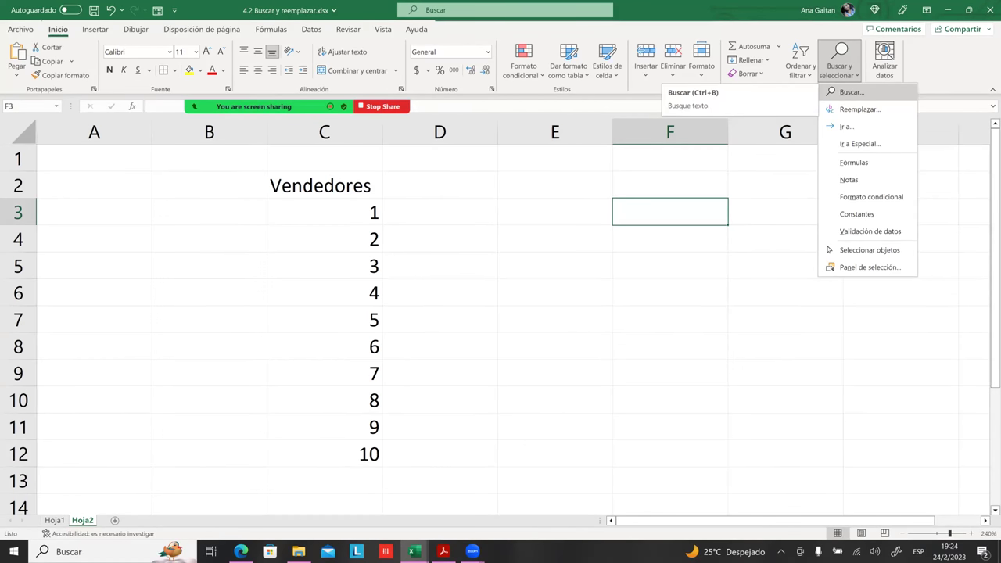
- Open the Buscar dialog, move it beside the data and enter 9 as the search term
{"action": "left_click", "coordinate": [850, 91]}
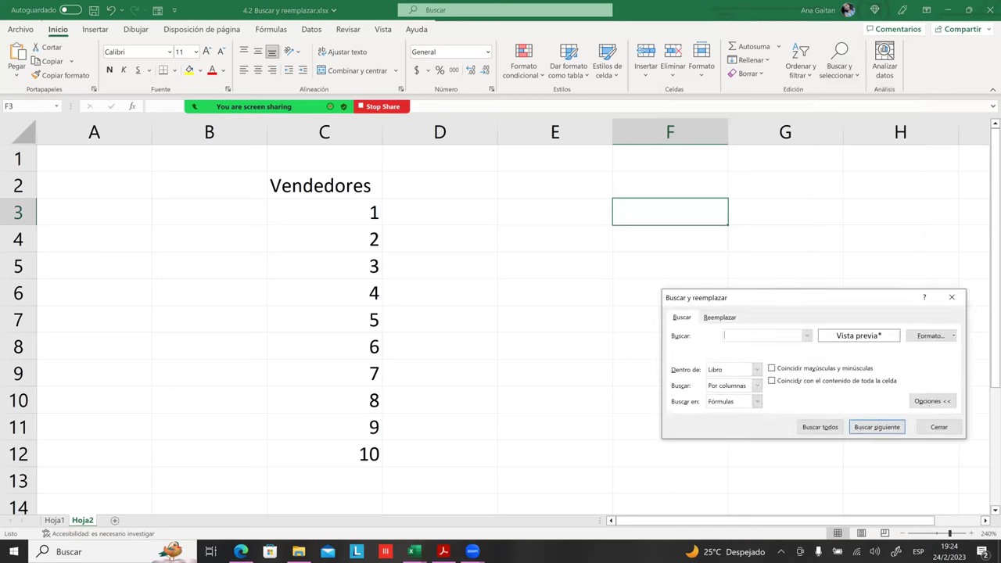
{"action": "left_click_drag", "start_coordinate": [809, 301], "coordinate": [648, 133]}
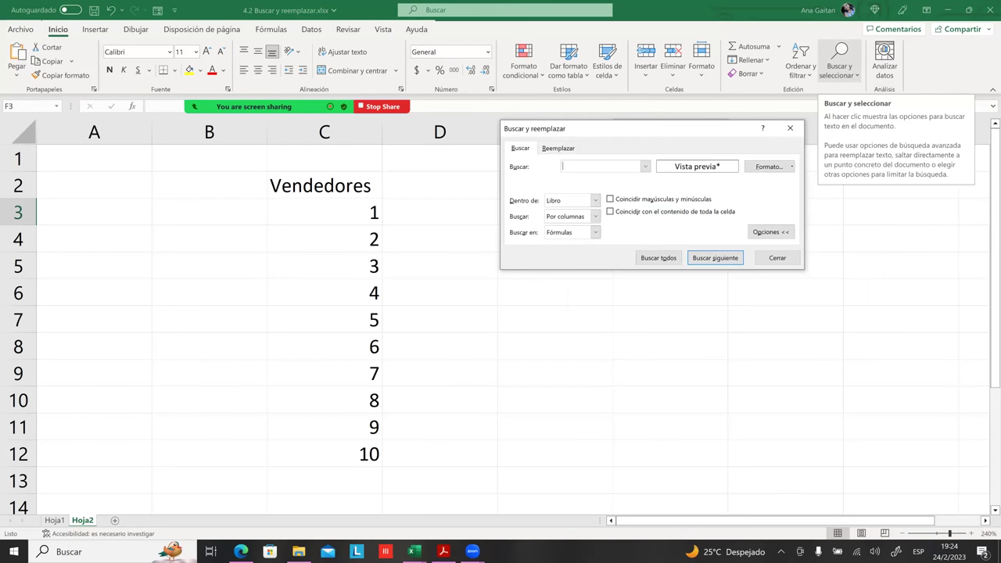
{"action": "mouse_move", "coordinate": [584, 134]}
{"action": "left_mouse_down"}
{"action": "mouse_move", "coordinate": [634, 235]}
{"action": "mouse_move", "coordinate": [582, 141]}
{"action": "left_mouse_up"}
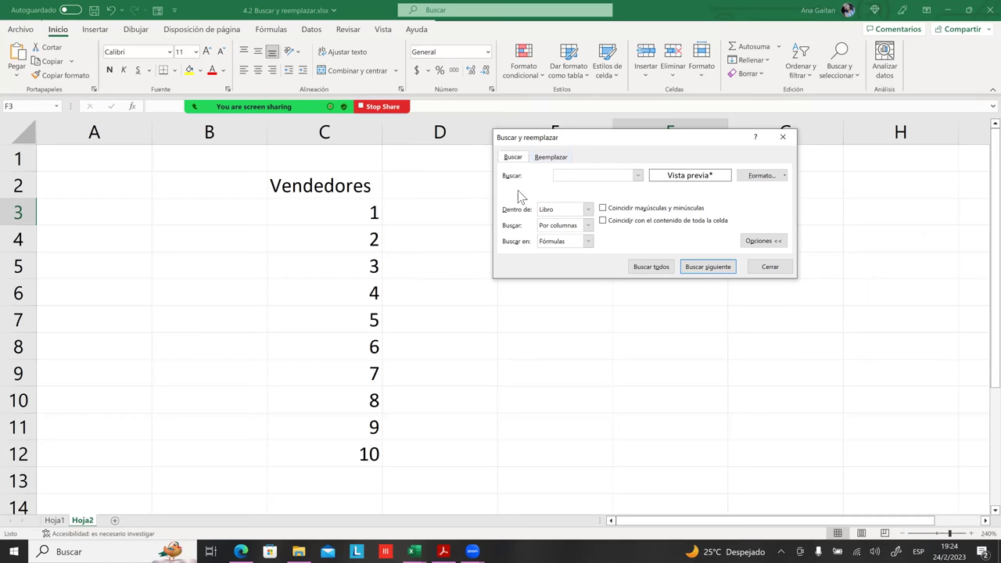
{"action": "left_click", "coordinate": [580, 178]}
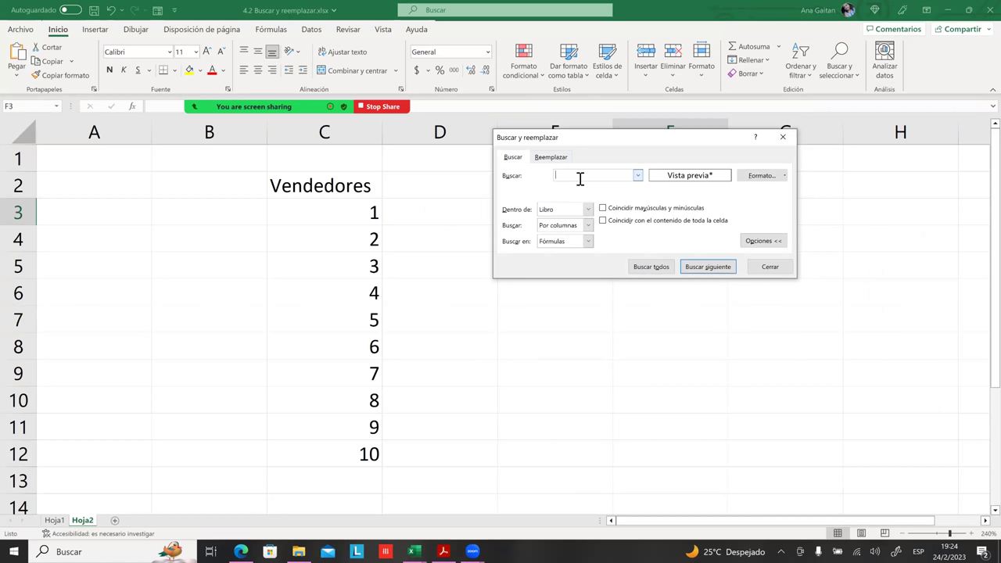
{"action": "type", "text": "9"}
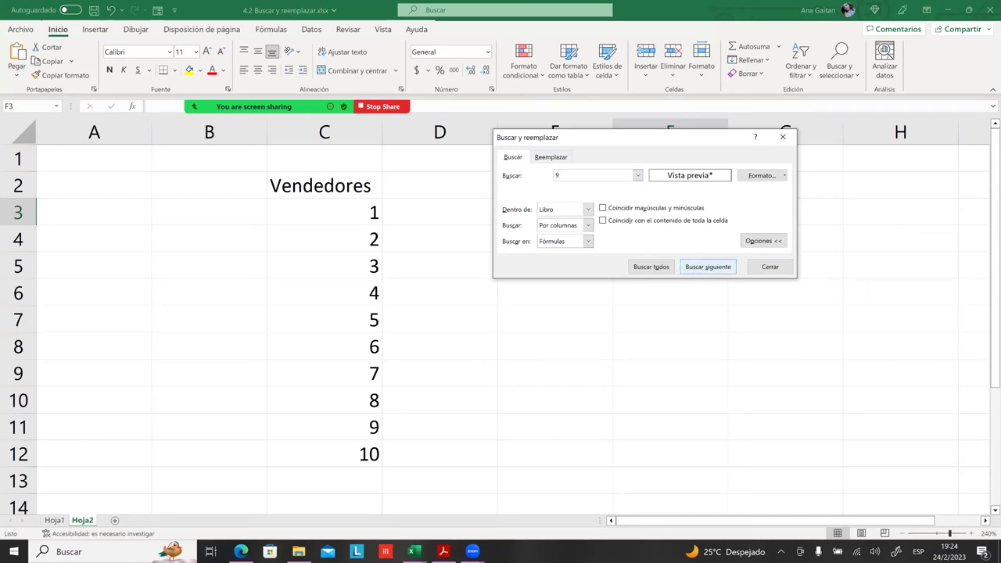
- Run Buscar siguiente for 9 twice, dismiss both not-found messages, and close the dialog
{"action": "left_click", "coordinate": [707, 267]}
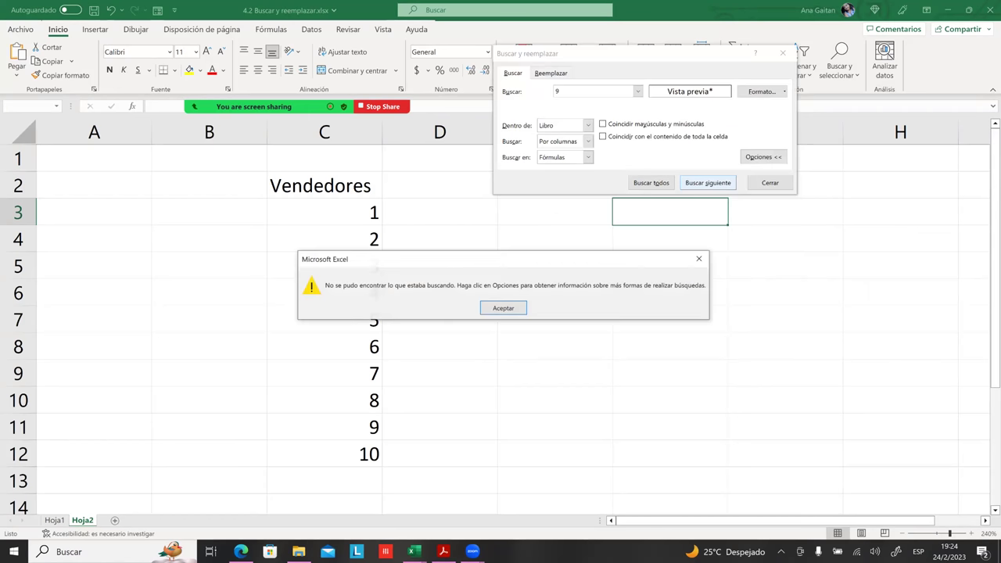
{"action": "left_click", "coordinate": [519, 309]}
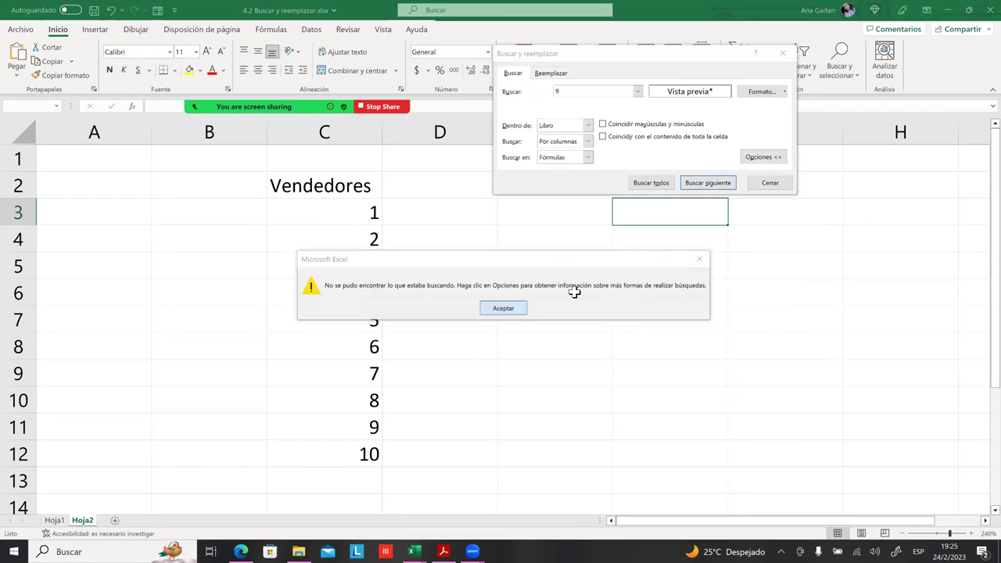
{"action": "key", "text": "Return"}
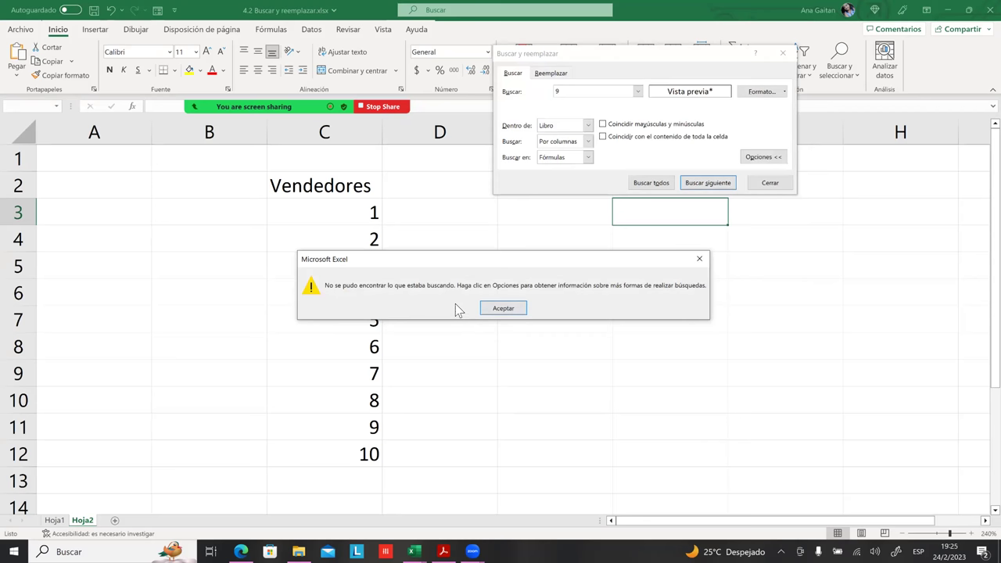
{"action": "left_click", "coordinate": [497, 308]}
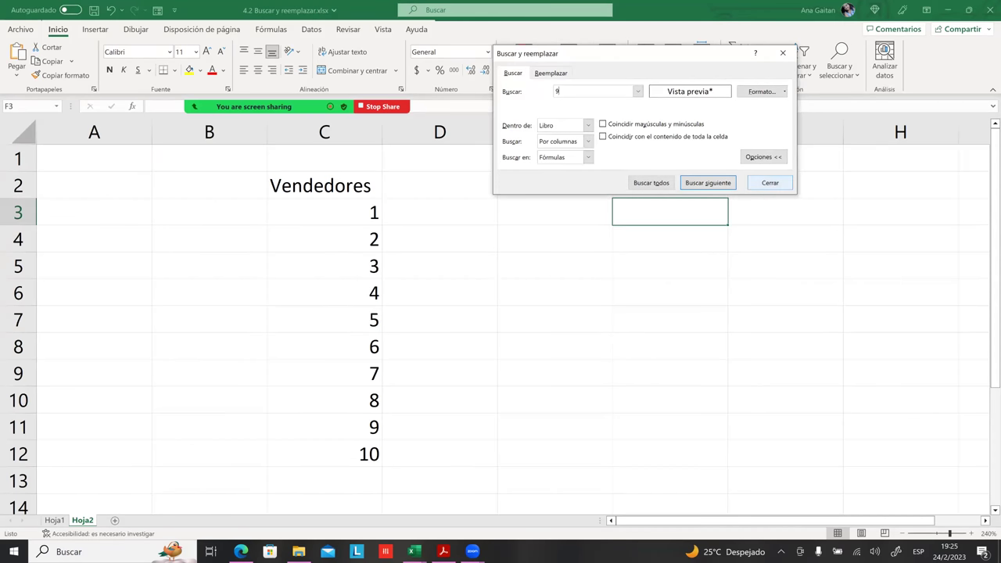
{"action": "left_click", "coordinate": [770, 182]}
{"action": "left_click", "coordinate": [785, 239]}
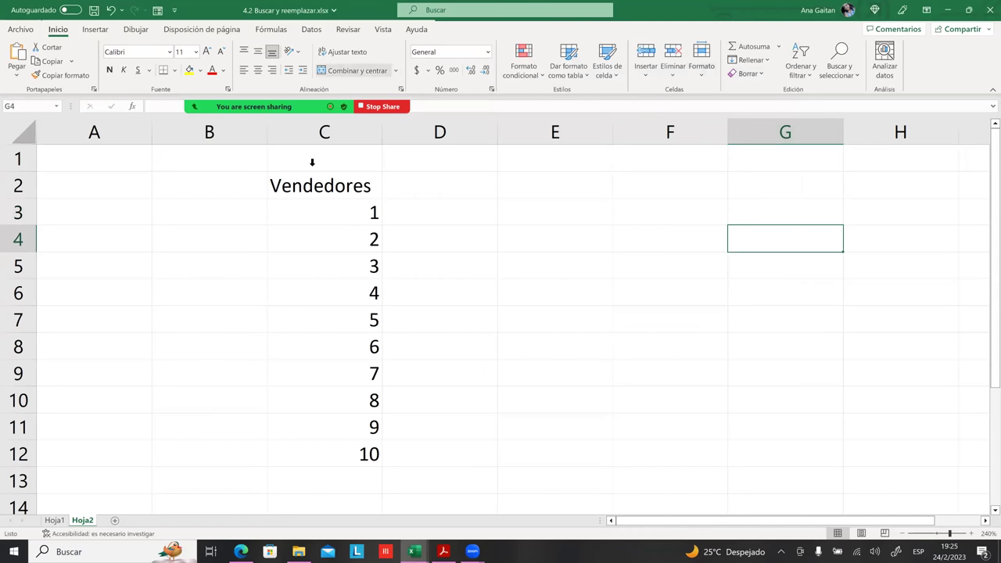
- Reopen Buscar, apply Borrar formato de búsqueda, and find the 9 in C11
{"action": "left_click", "coordinate": [344, 238]}
{"action": "left_click", "coordinate": [785, 211]}
{"action": "left_click", "coordinate": [839, 59]}
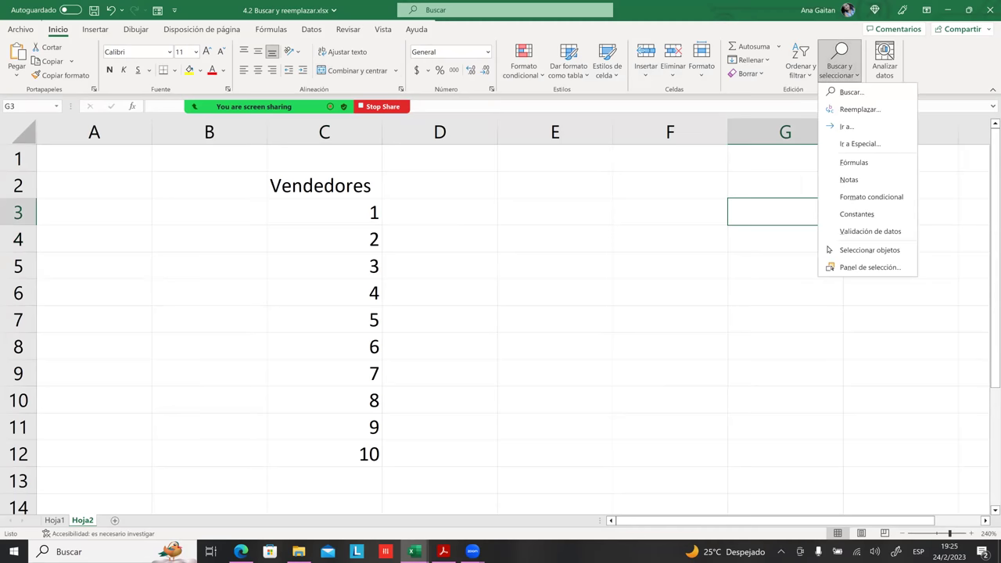
{"action": "left_click", "coordinate": [849, 92]}
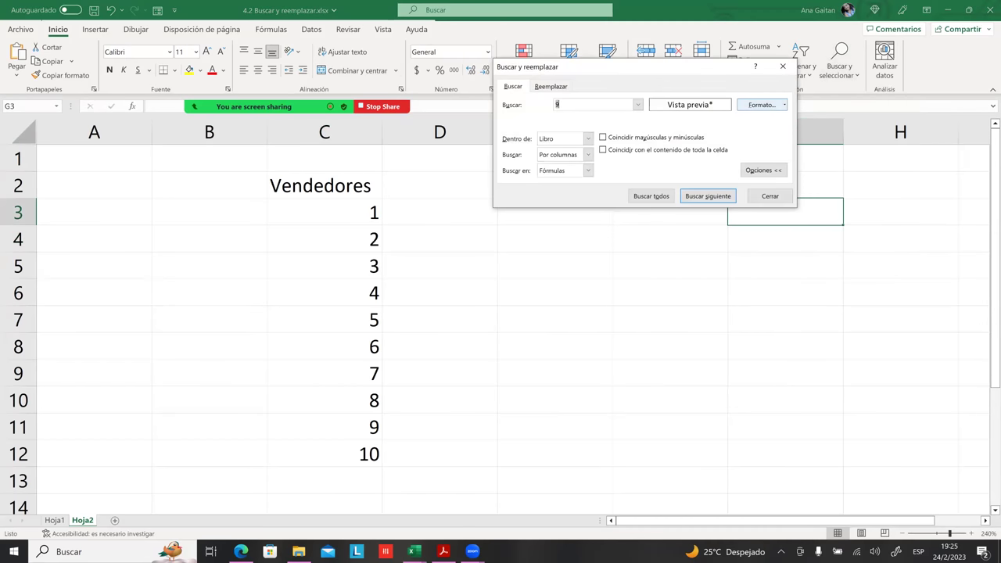
{"action": "left_click", "coordinate": [784, 104]}
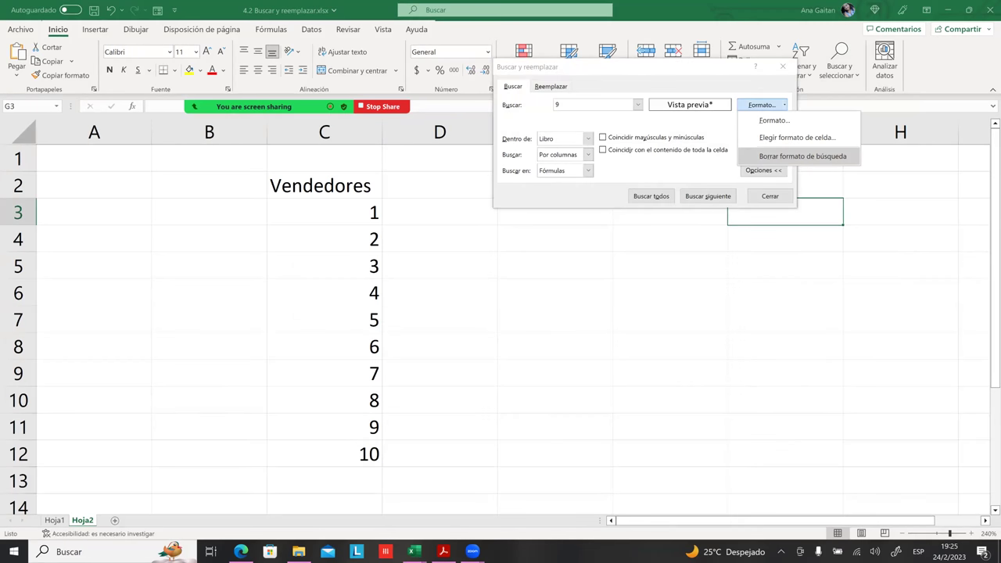
{"action": "left_click", "coordinate": [802, 156]}
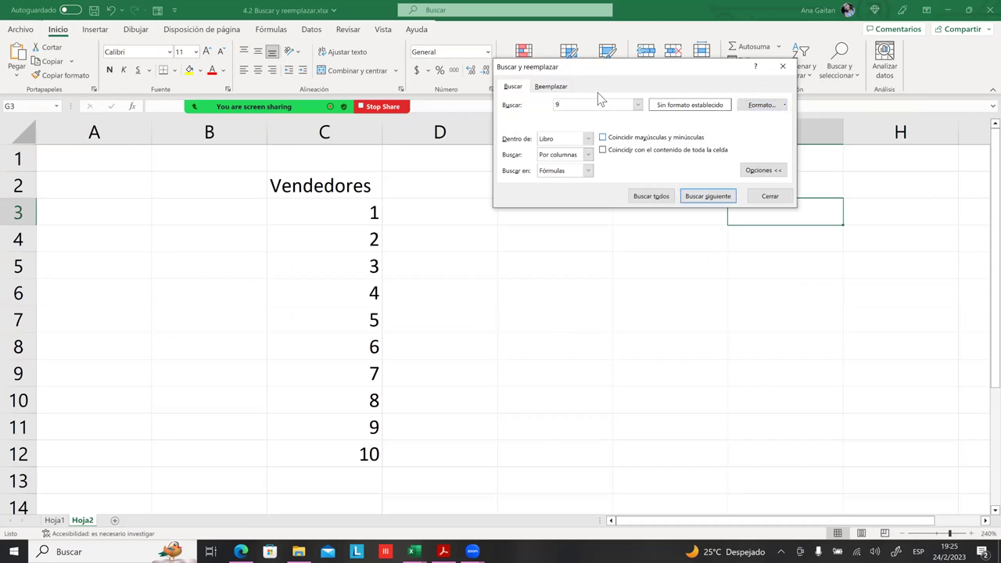
{"action": "left_click", "coordinate": [708, 196]}
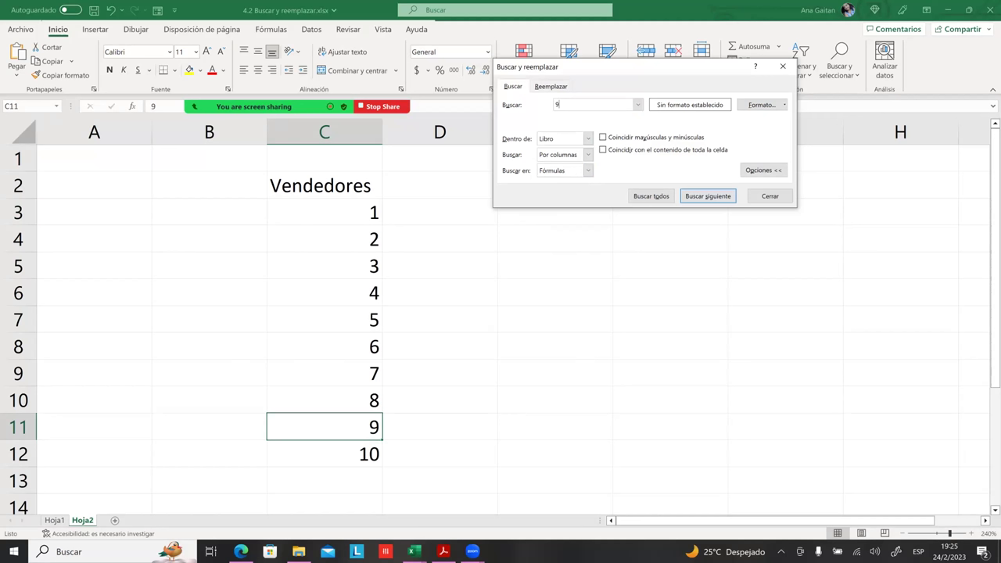
- Close the search dialog and change cell C5 from 3 to 10
{"action": "key", "text": "BackSpace"}
{"action": "key", "text": "Tab"}
{"action": "key", "text": "Tab"}
{"action": "key", "text": "Tab"}
{"action": "key", "text": "Return"}
{"action": "left_click", "coordinate": [527, 356]}
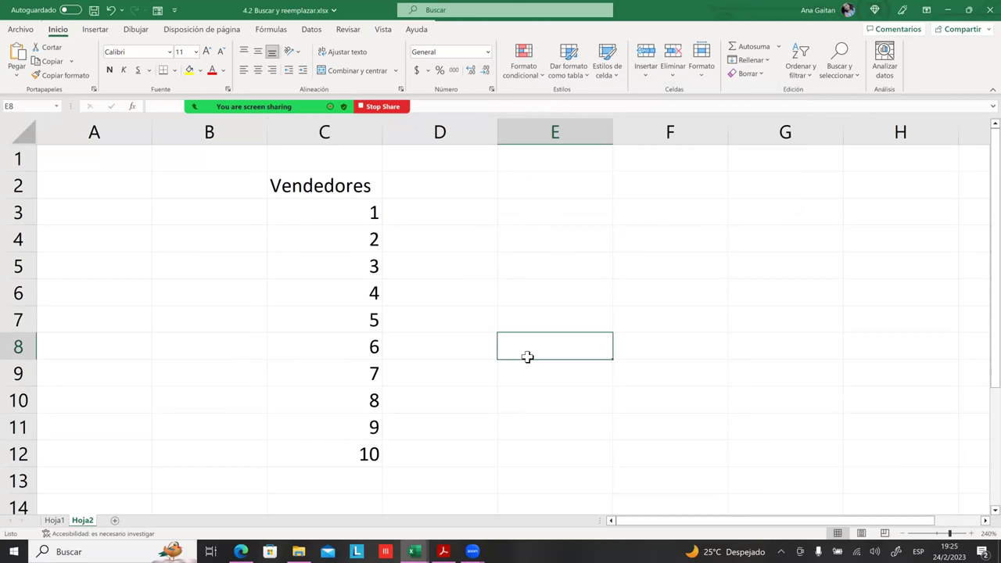
{"action": "left_click", "coordinate": [361, 275]}
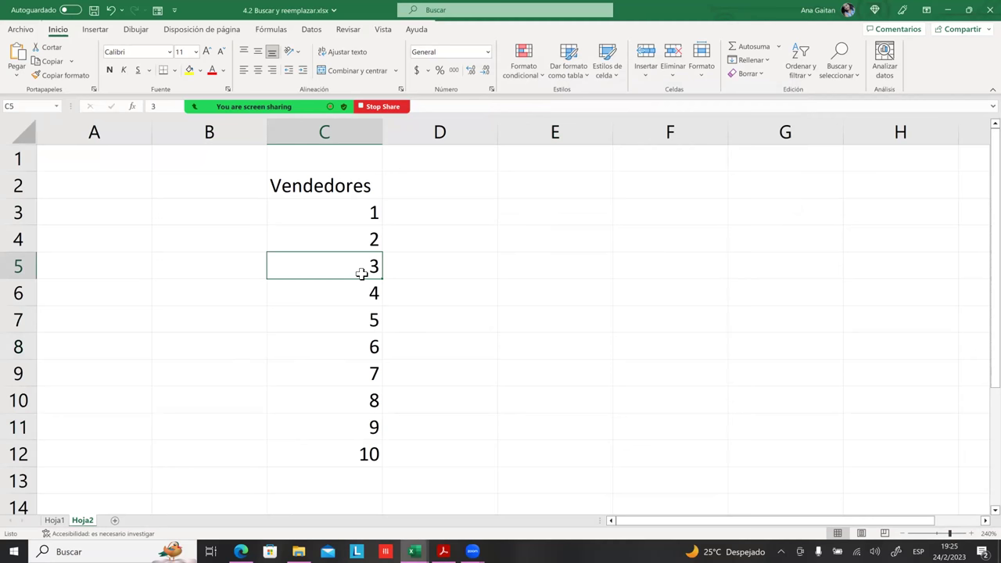
{"action": "type", "text": "10"}
{"action": "left_click", "coordinate": [477, 331]}
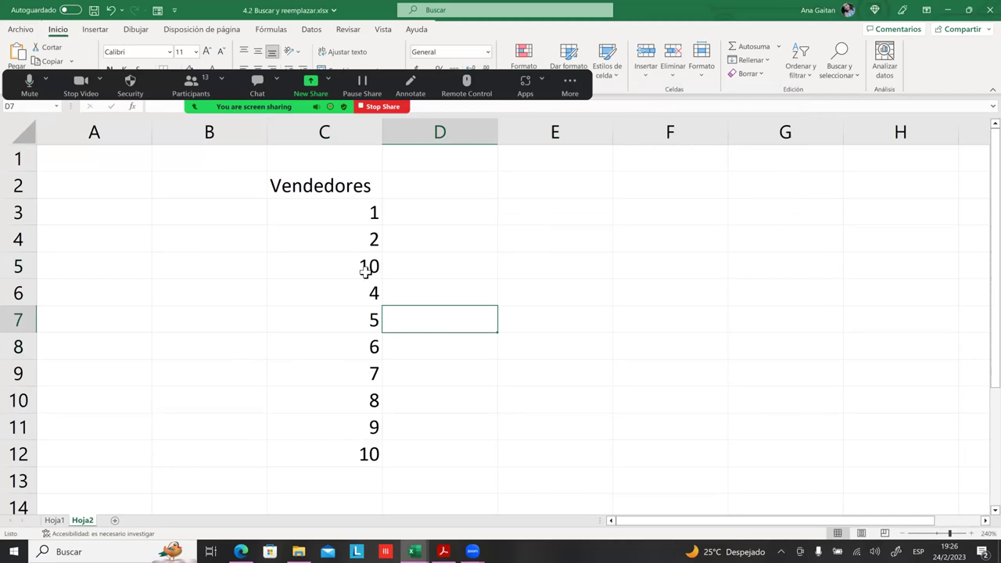
- Search for 10 with Ctrl+B, stepping from the match in C5 to the one in C12
{"action": "left_click", "coordinate": [453, 366]}
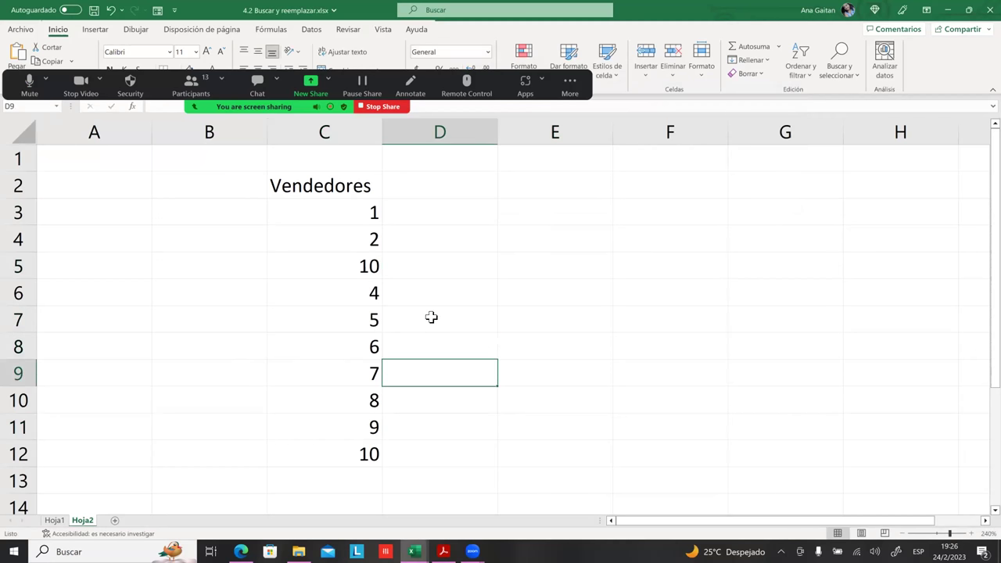
{"action": "key", "text": "ctrl+b"}
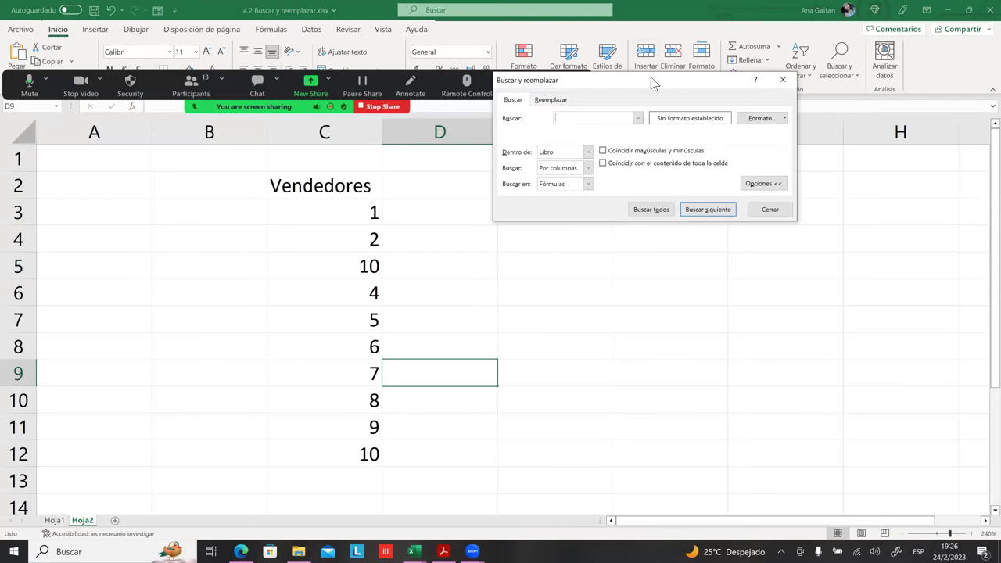
{"action": "left_click_drag", "start_coordinate": [650, 81], "coordinate": [779, 124]}
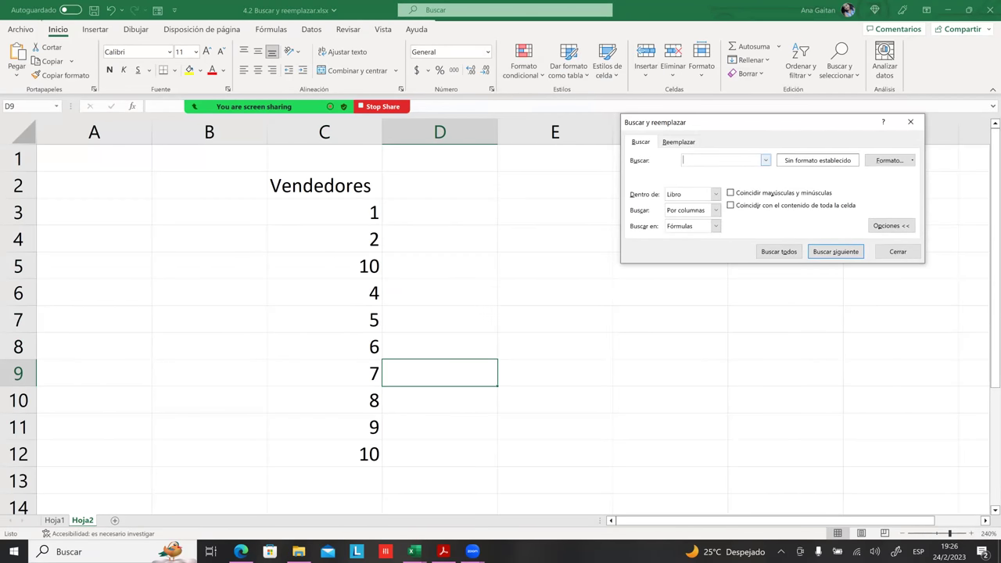
{"action": "type", "text": "10"}
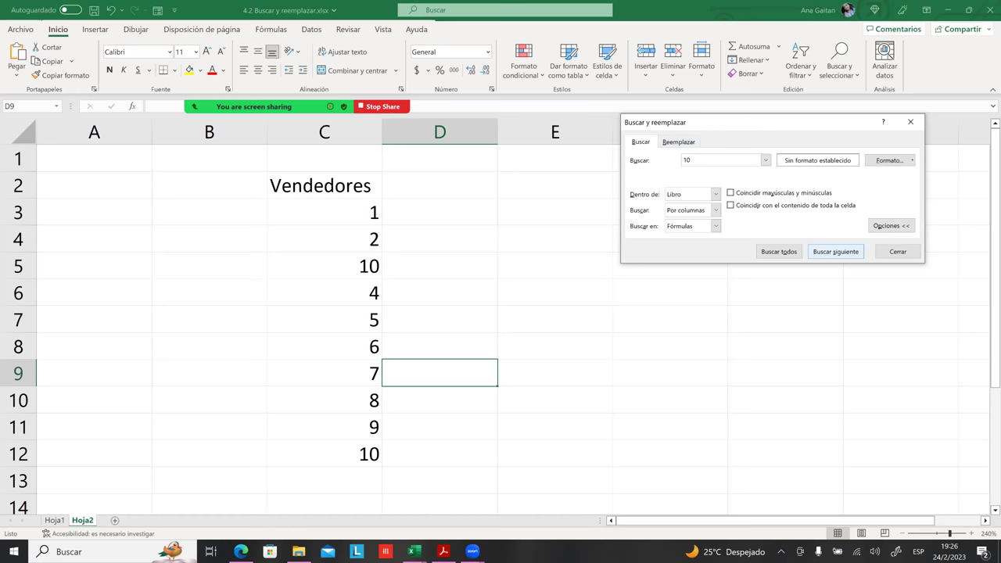
{"action": "key", "text": "Return"}
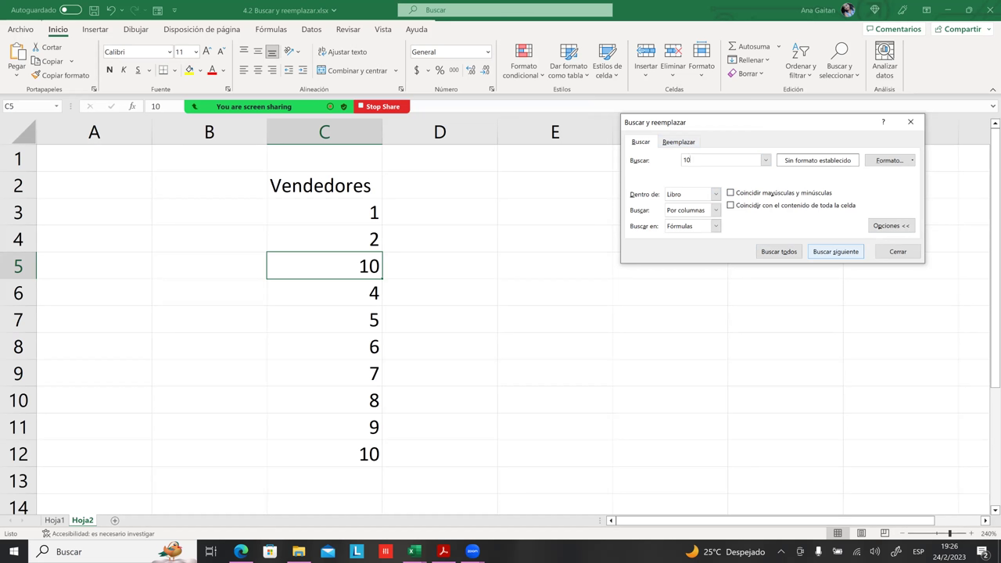
{"action": "key", "text": "Return"}
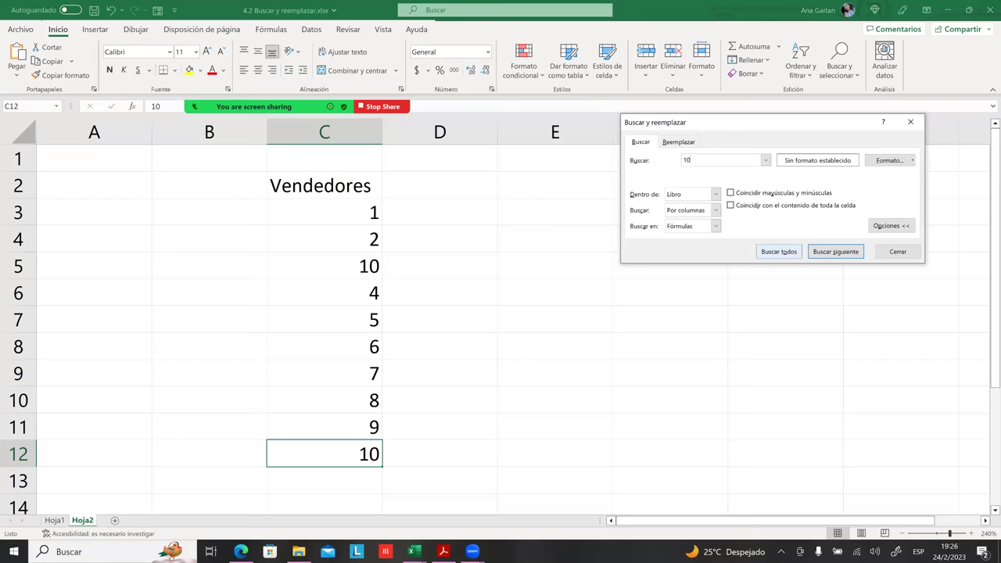
- List all cells containing 10 ($C$5 and $C$12) and select the $C$12 result
{"action": "left_click", "coordinate": [778, 251]}
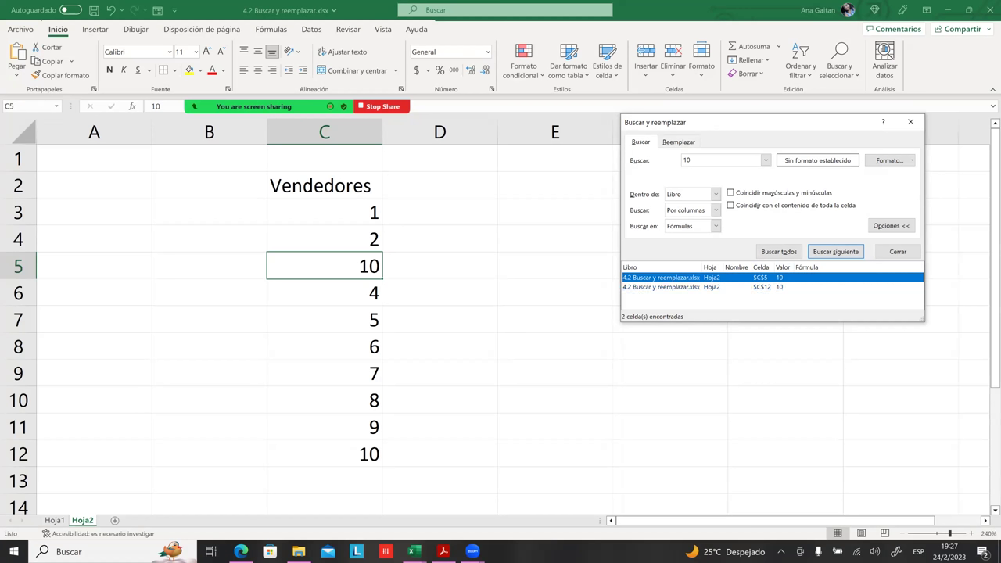
{"action": "left_click", "coordinate": [657, 289]}
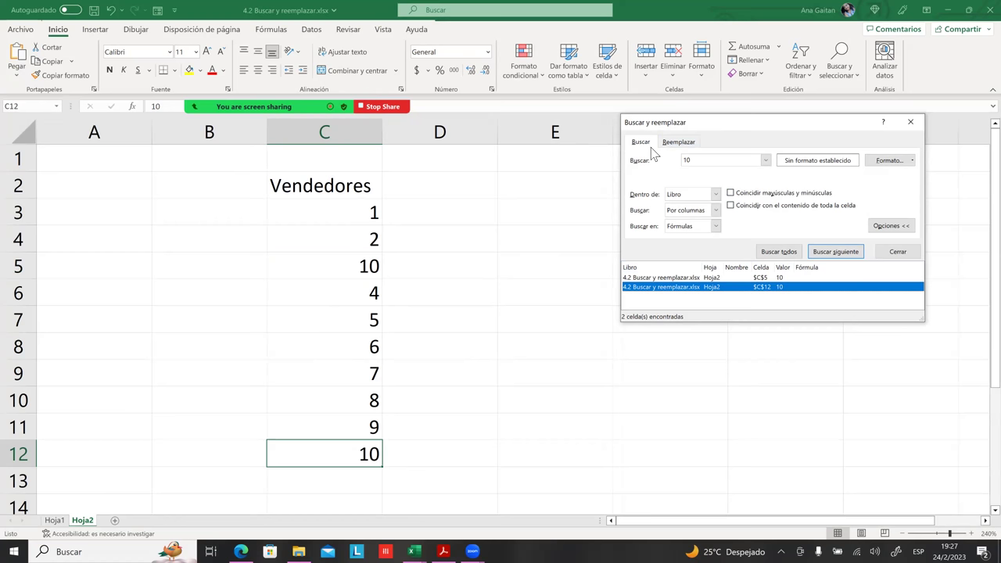
- Switch to the Reemplazar tab with 10 as the search term and place the cursor in Reemplazar con
{"action": "key", "text": "ctrl+h"}
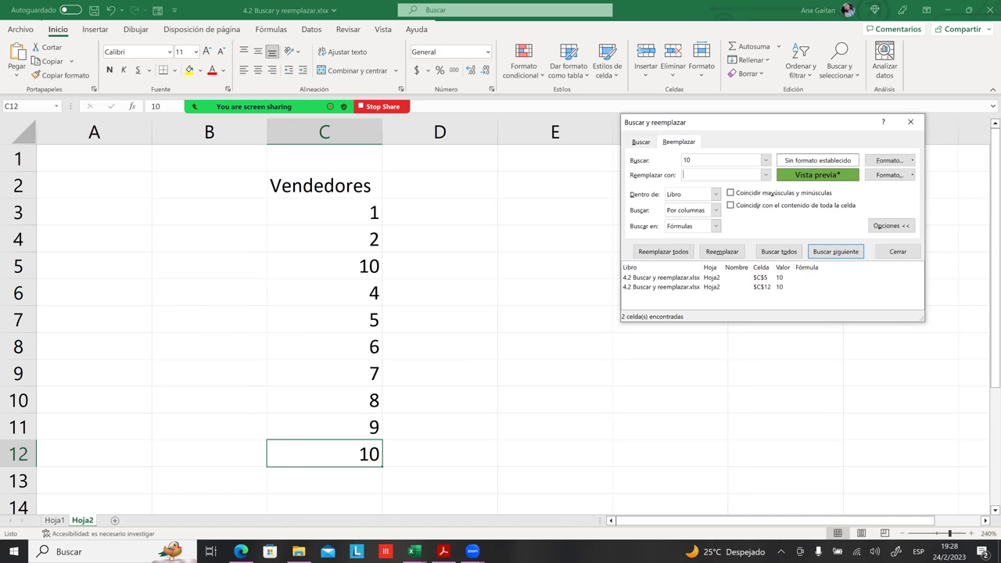
{"action": "key", "text": "shift+Tab"}
{"action": "left_click", "coordinate": [764, 175]}
{"action": "left_click", "coordinate": [355, 256]}
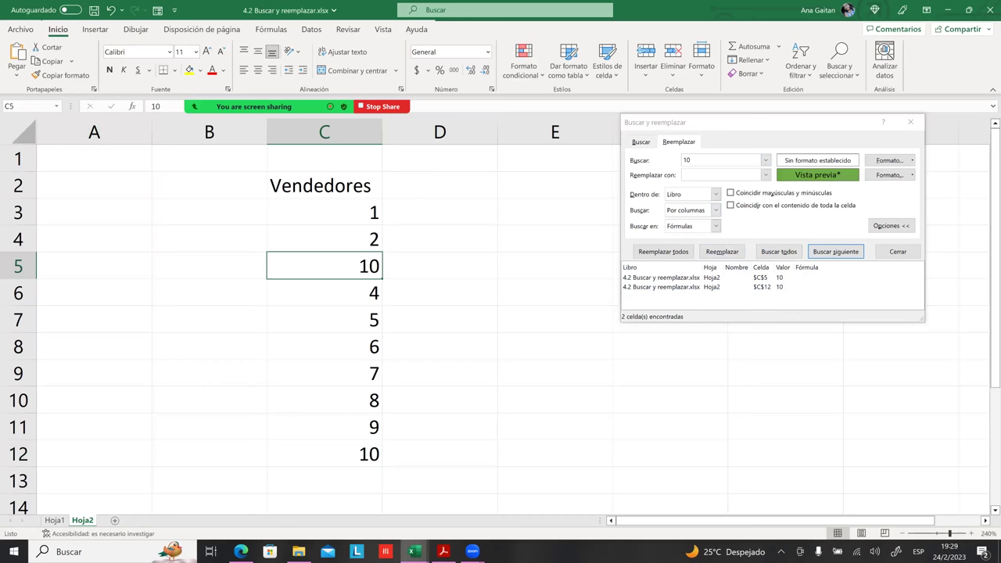
{"action": "left_click", "coordinate": [764, 159]}
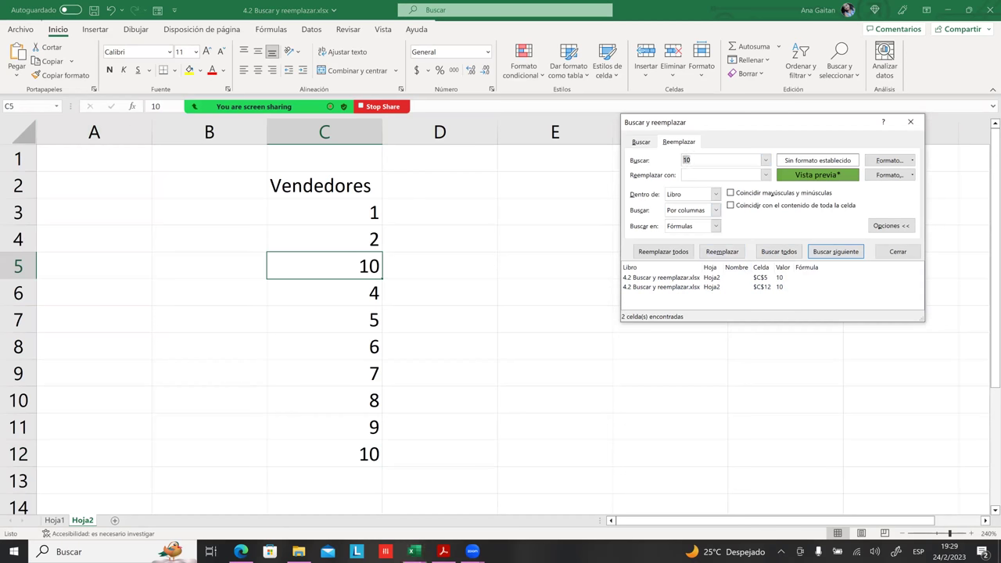
{"action": "left_click", "coordinate": [720, 174]}
- Enter 3 as the replacement value and clear any replacement formatting
{"action": "type", "text": "3"}
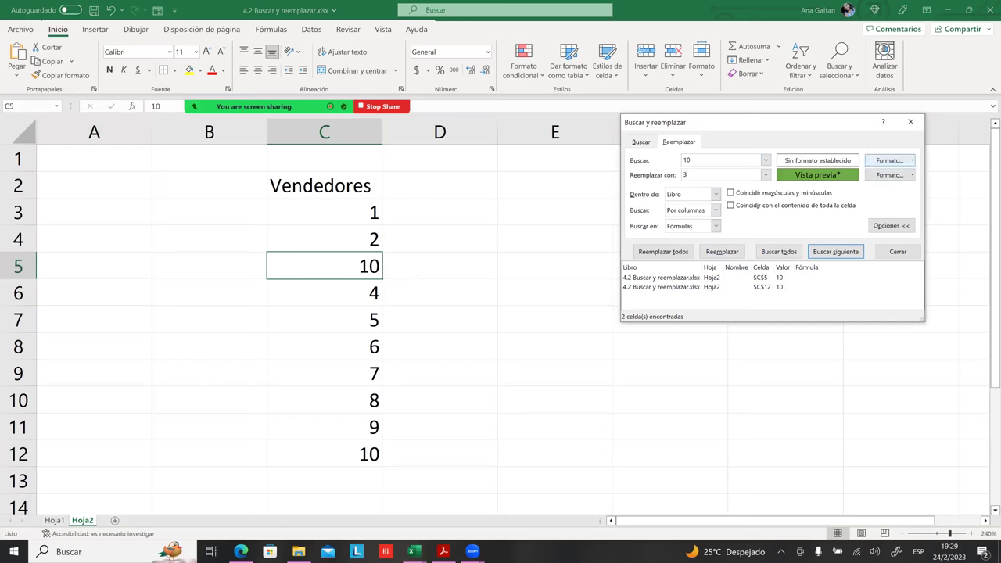
{"action": "left_click", "coordinate": [912, 160]}
{"action": "left_click", "coordinate": [911, 160]}
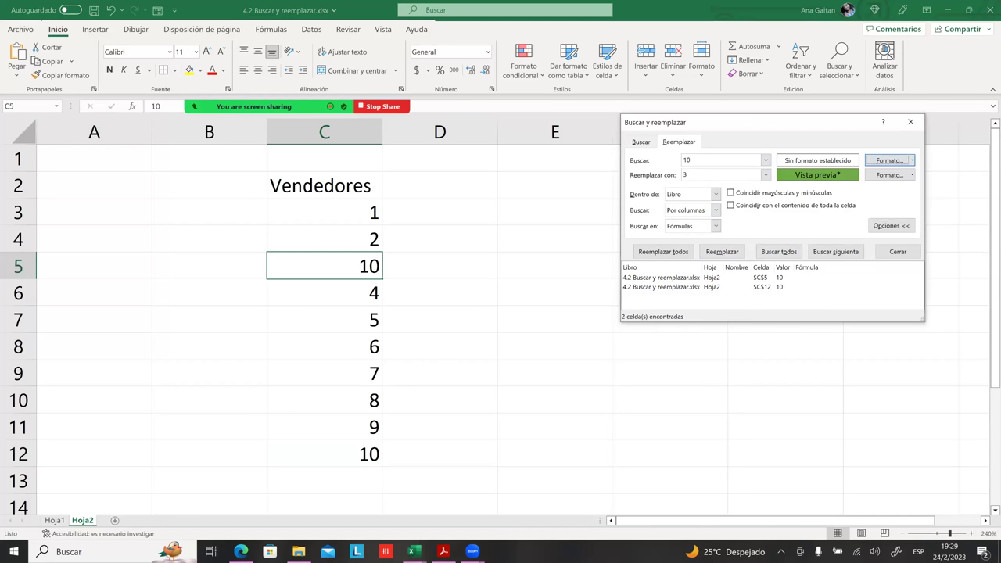
{"action": "left_click", "coordinate": [912, 175]}
{"action": "left_click", "coordinate": [931, 227]}
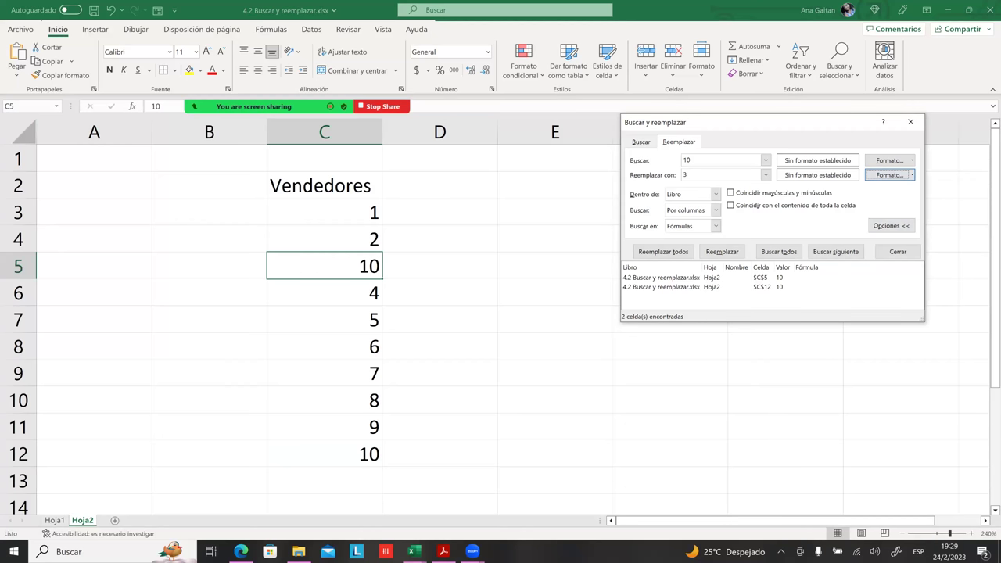
- Step Buscar siguiente to the 10 in C5 and replace only that one with 3
{"action": "left_click", "coordinate": [727, 160]}
{"action": "double_click", "coordinate": [687, 160]}
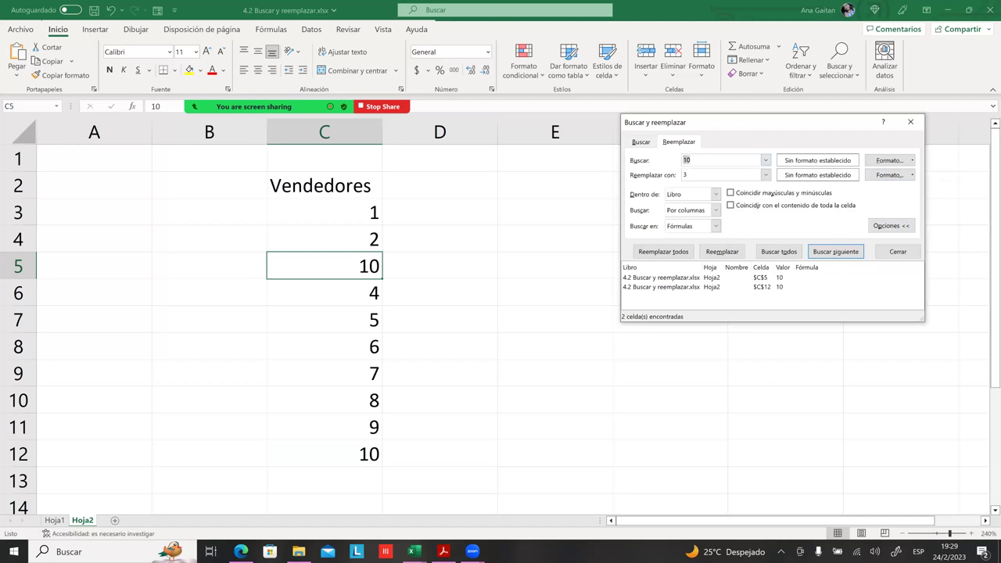
{"action": "key", "text": "Tab"}
{"action": "key", "text": "Return"}
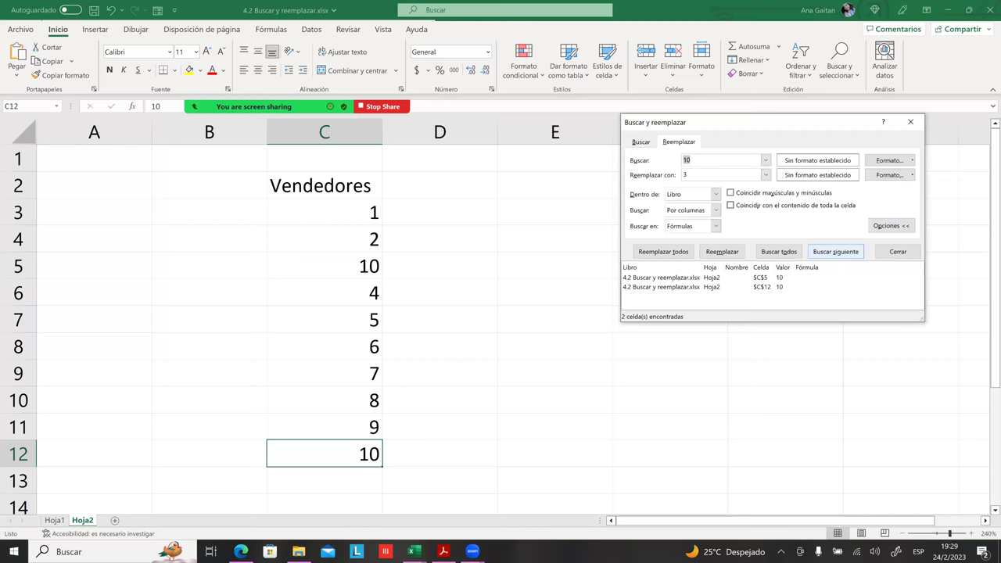
{"action": "key", "text": "alt+s"}
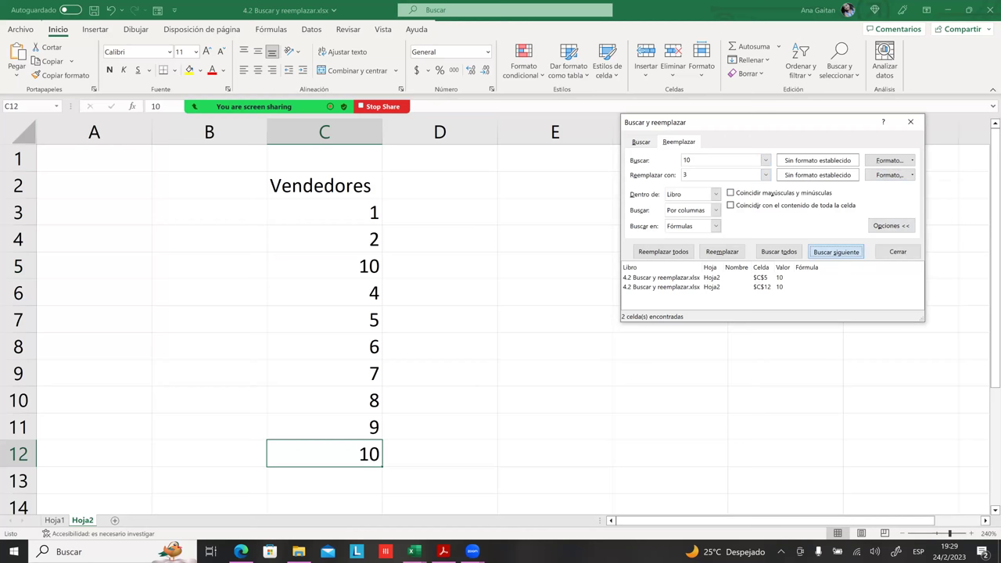
{"action": "key", "text": "Return"}
{"action": "key", "text": "Return"}
{"action": "key", "text": "Return"}
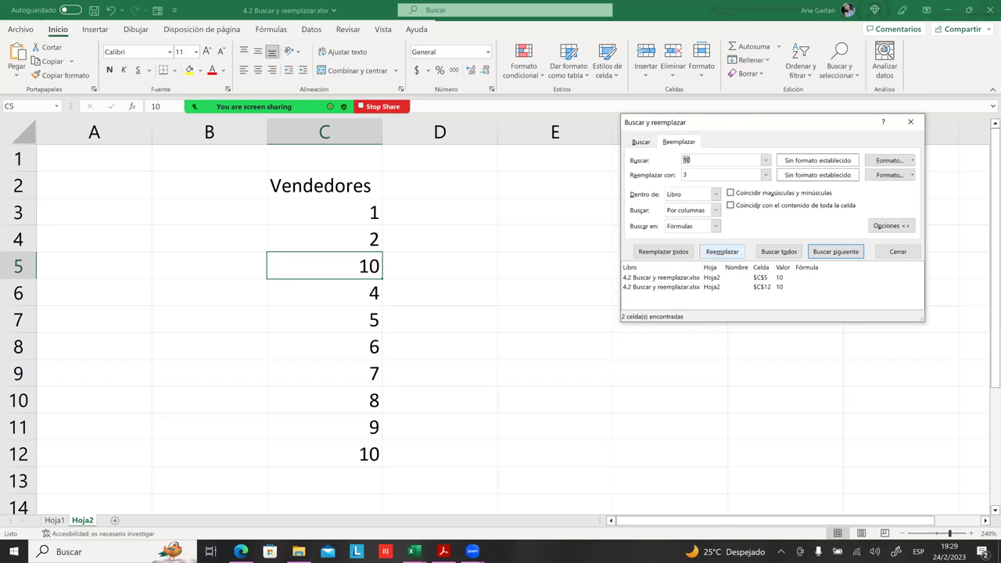
{"action": "left_click", "coordinate": [721, 251]}
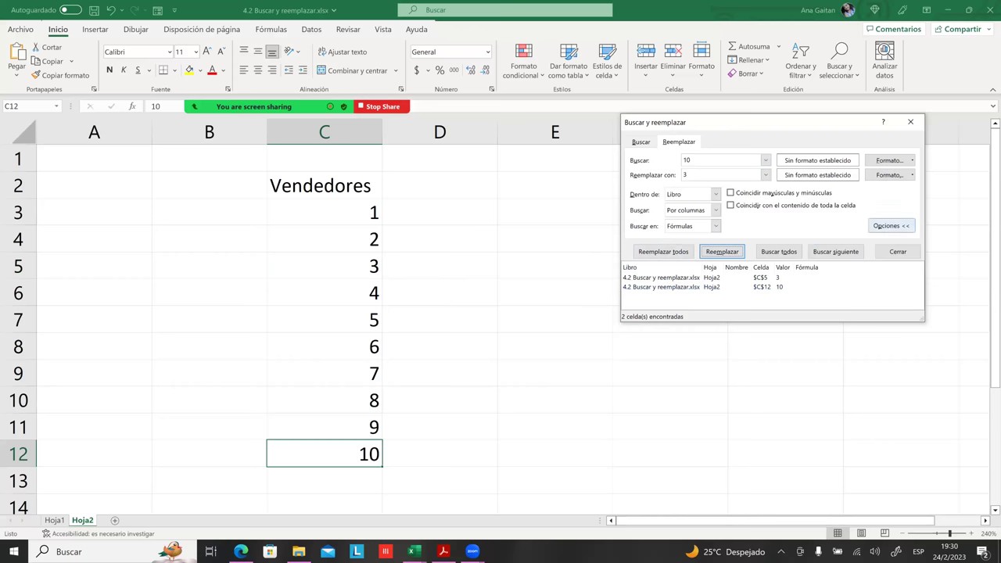
- Change C10 from 8 to 1 and C7 from 5 to 1, then reopen Buscar y reemplazar
{"action": "left_click", "coordinate": [897, 251]}
{"action": "left_click", "coordinate": [347, 222]}
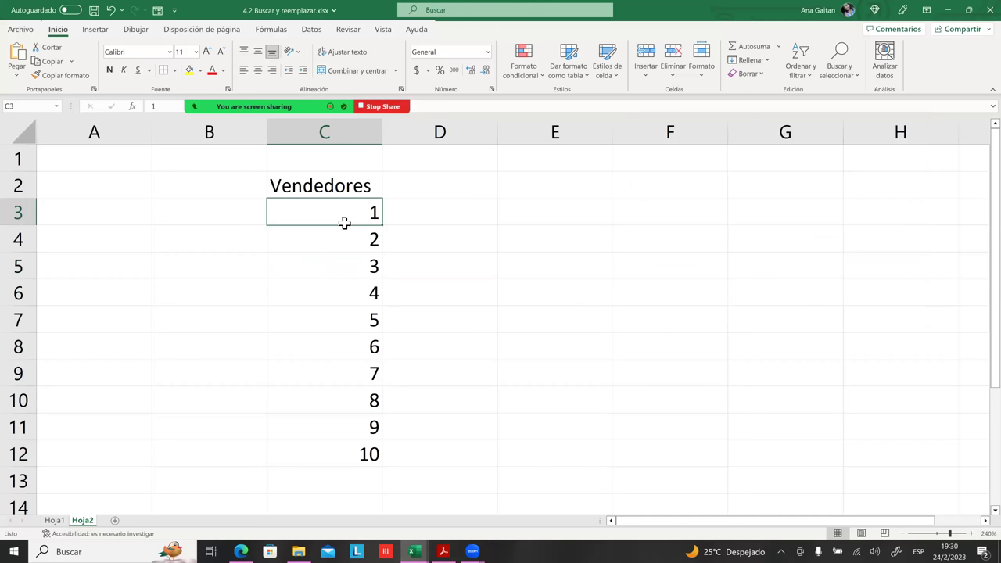
{"action": "left_click", "coordinate": [325, 399]}
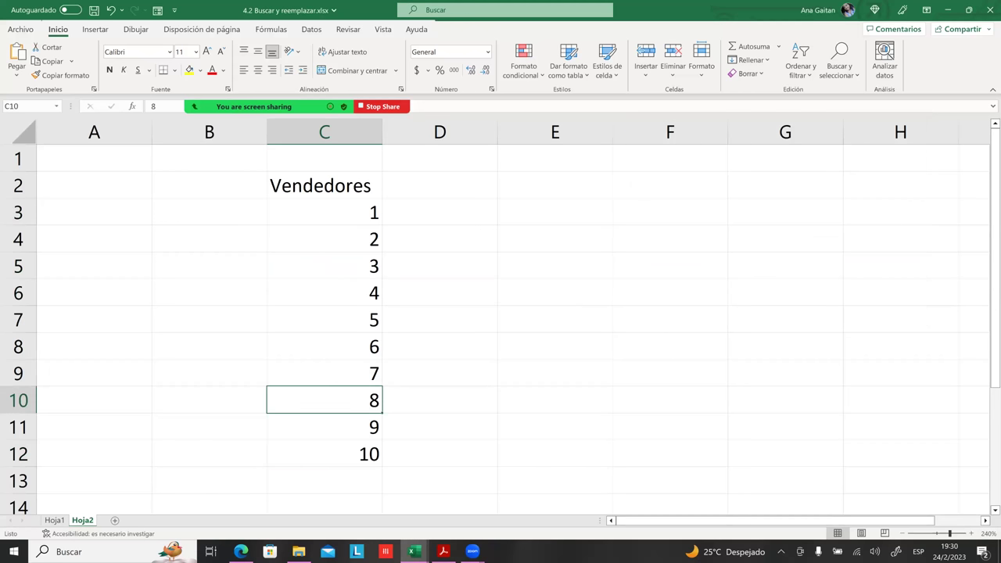
{"action": "type", "text": "1"}
{"action": "key", "text": "Tab"}
{"action": "left_click", "coordinate": [369, 318]}
{"action": "type", "text": "1"}
{"action": "left_click", "coordinate": [426, 325]}
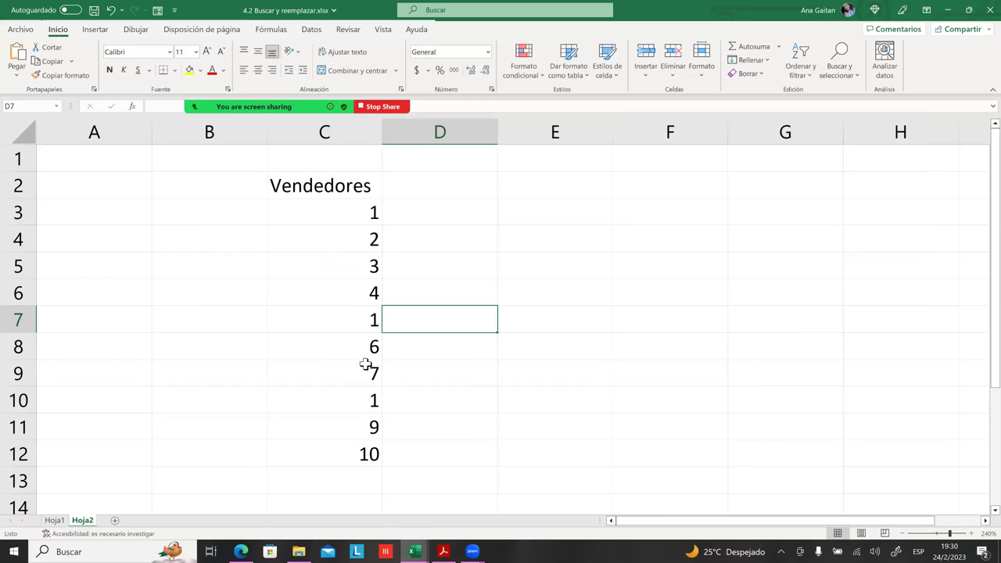
{"action": "left_click", "coordinate": [344, 313]}
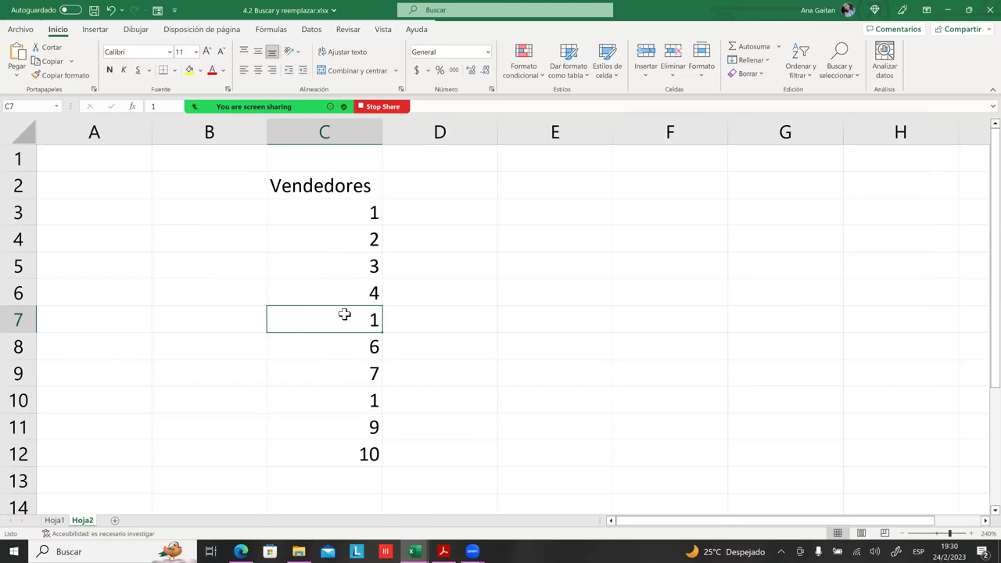
{"action": "left_click", "coordinate": [626, 363]}
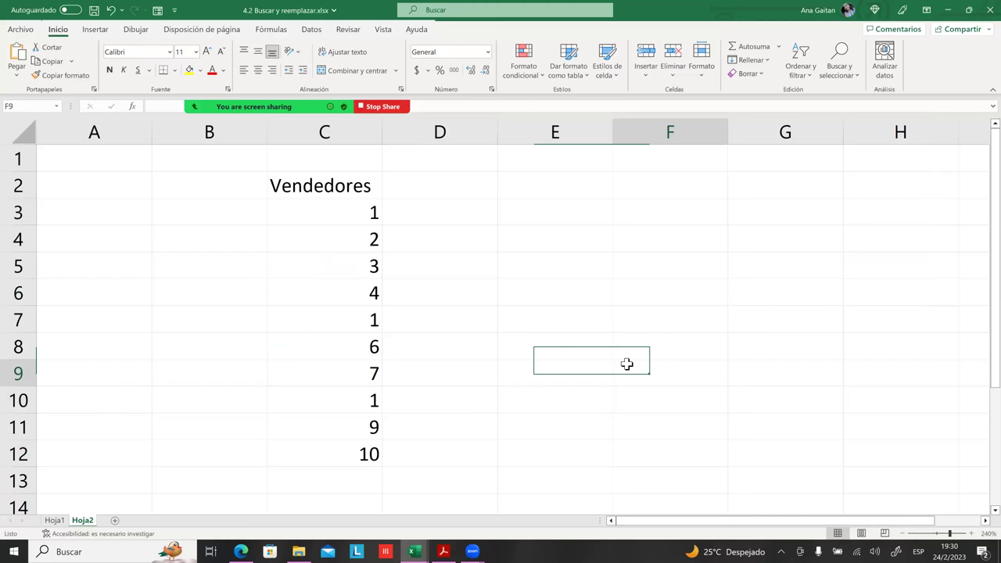
{"action": "key", "text": "ctrl+b"}
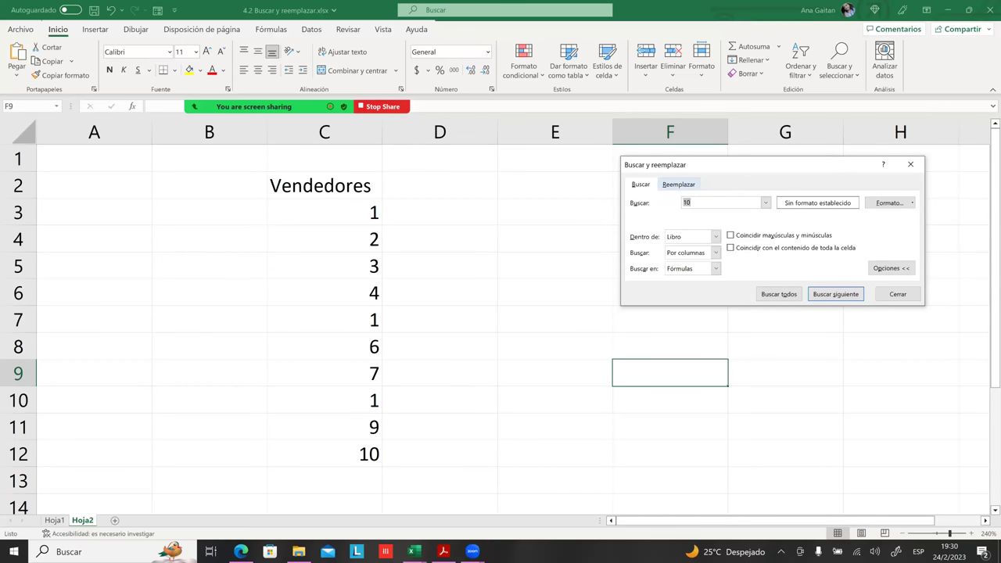
- In the Reemplazar tab, change the search term to 1 and set the replacement to 5
{"action": "key", "text": "ctrl+h"}
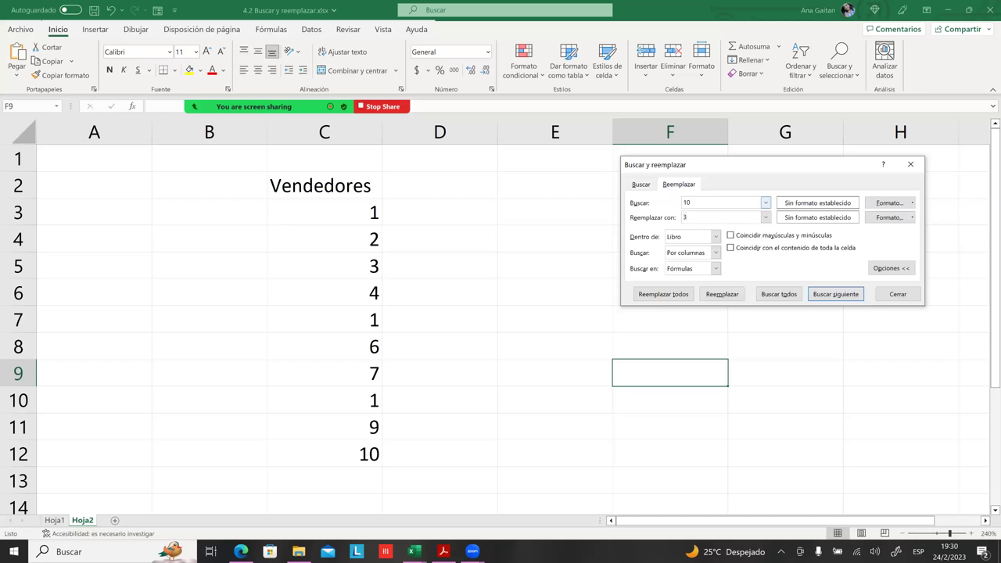
{"action": "key", "text": "BackSpace"}
{"action": "key", "text": "BackSpace"}
{"action": "type", "text": "1"}
{"action": "left_click", "coordinate": [682, 217]}
{"action": "type", "text": "5"}
- Replace all four 1s with 5, then select C3, C7, C10 and C12 to verify the values 5, 5, 5 and 50
{"action": "left_click", "coordinate": [654, 301]}
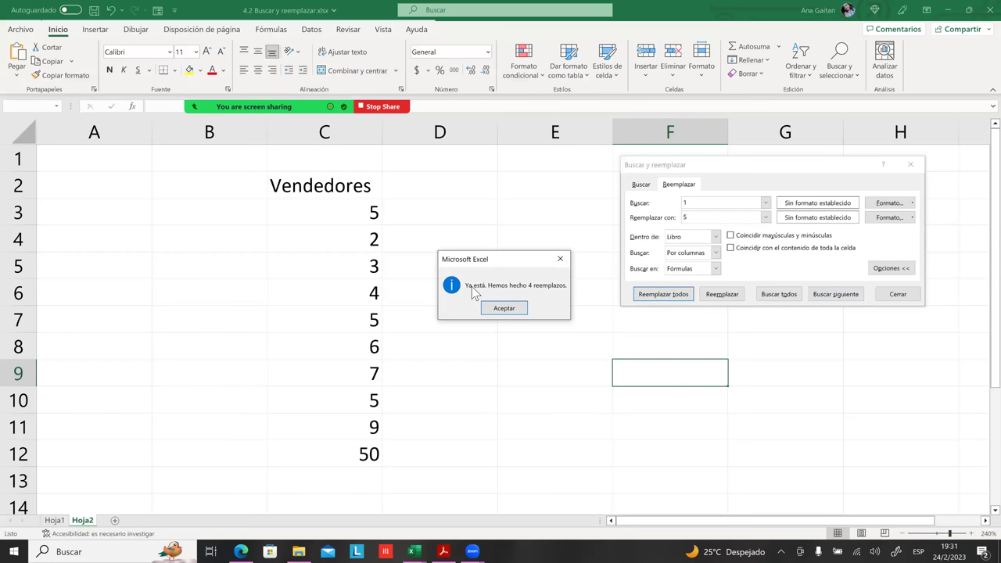
{"action": "left_click", "coordinate": [512, 310]}
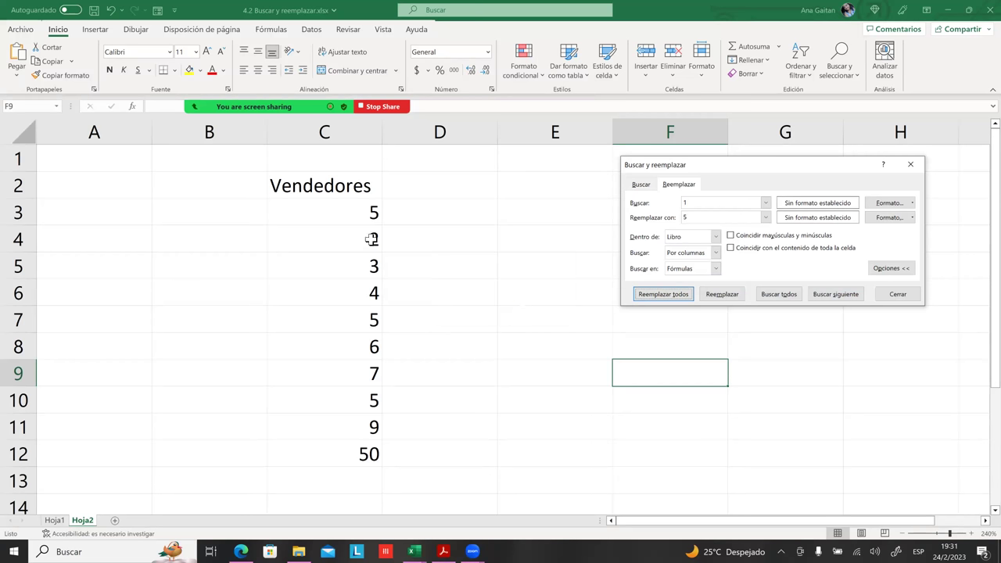
{"action": "left_click", "coordinate": [347, 205]}
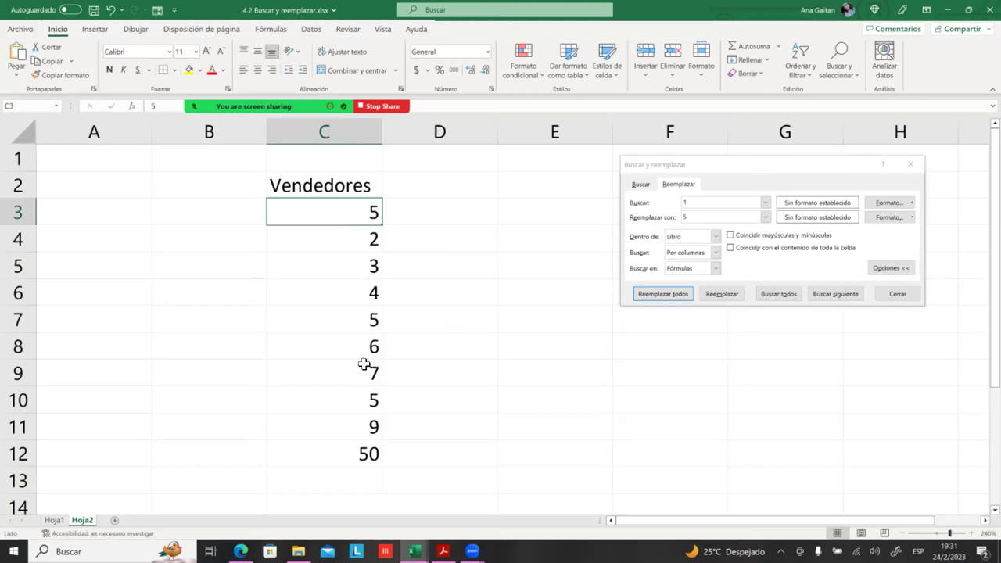
{"action": "left_click", "coordinate": [363, 320], "text": "ctrl"}
{"action": "left_click", "coordinate": [344, 399], "text": "ctrl"}
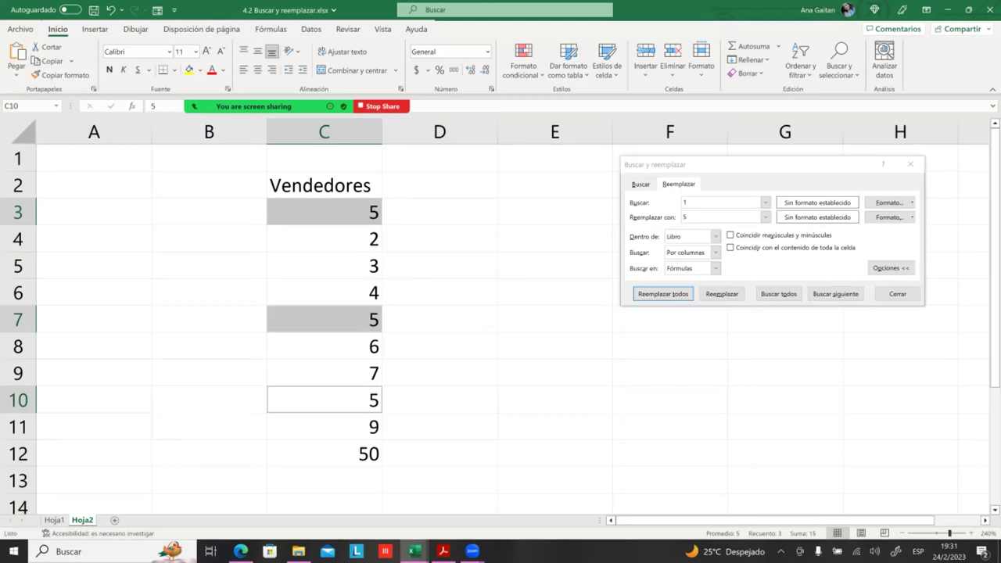
{"action": "left_click", "coordinate": [344, 454], "text": "ctrl"}
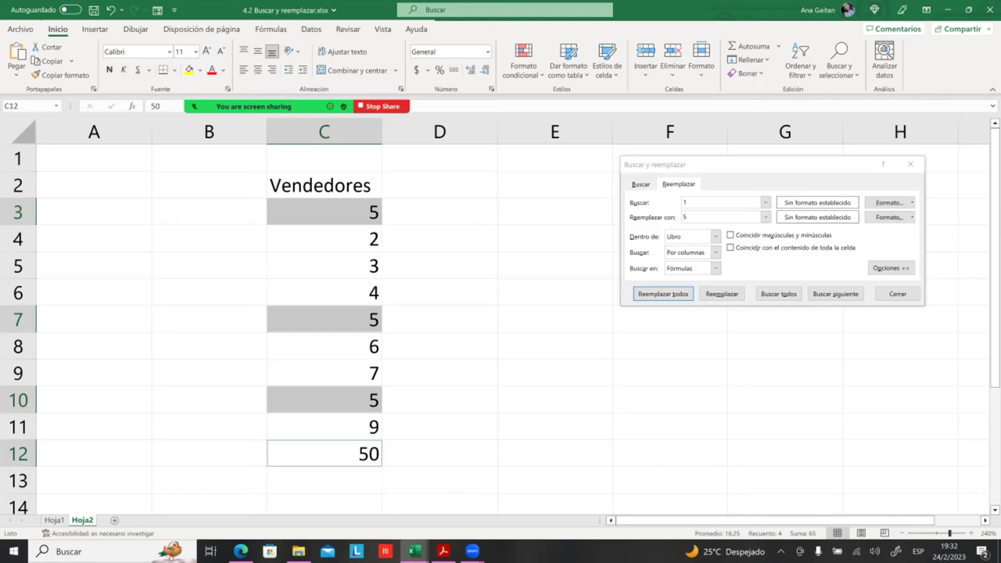
- Check the values in C7 and C10, then return to cell C12
{"action": "left_click", "coordinate": [325, 454]}
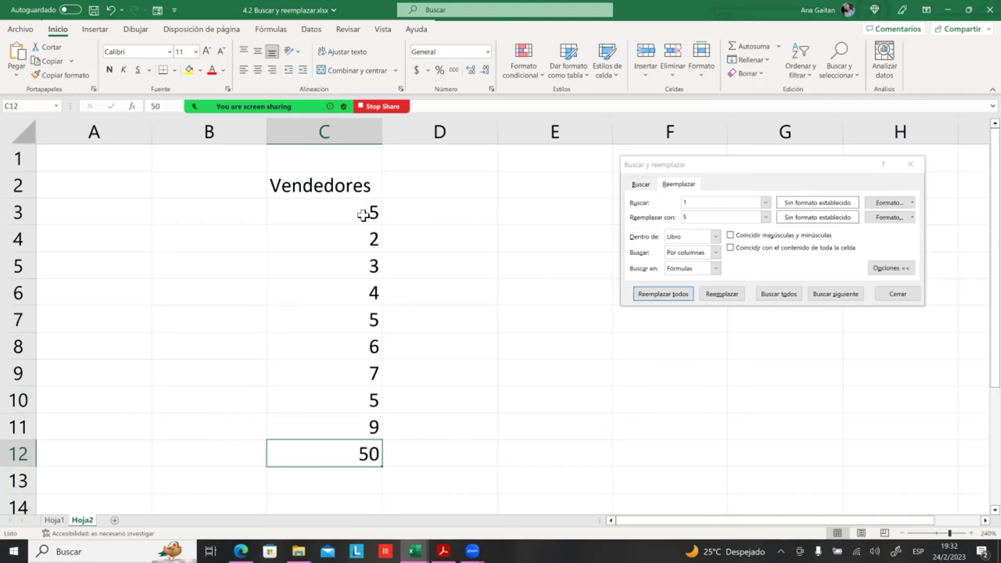
{"action": "left_click", "coordinate": [364, 321]}
{"action": "left_click", "coordinate": [363, 399]}
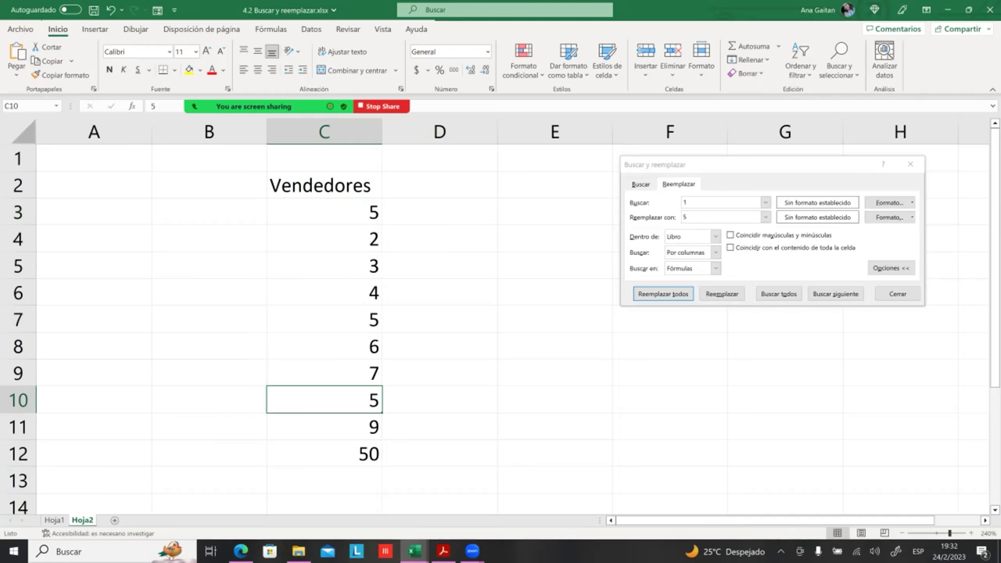
{"action": "left_click", "coordinate": [324, 454]}
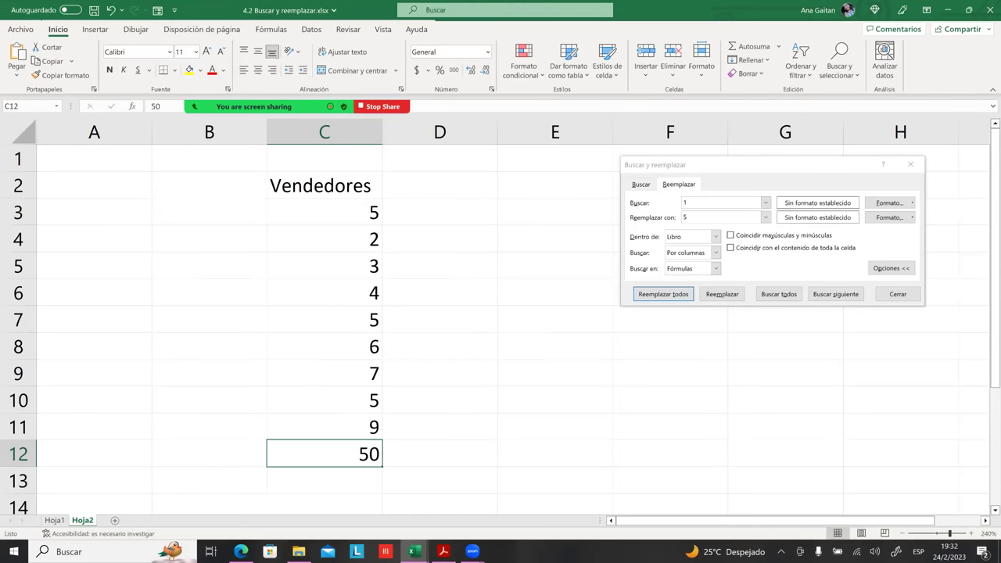
{"action": "key", "text": "Right"}
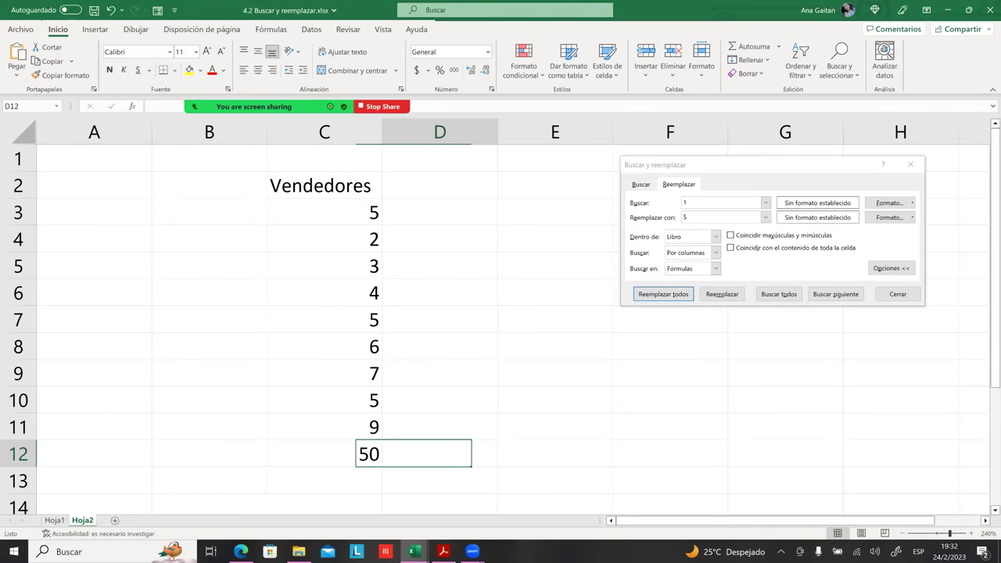
{"action": "key", "text": "Left"}
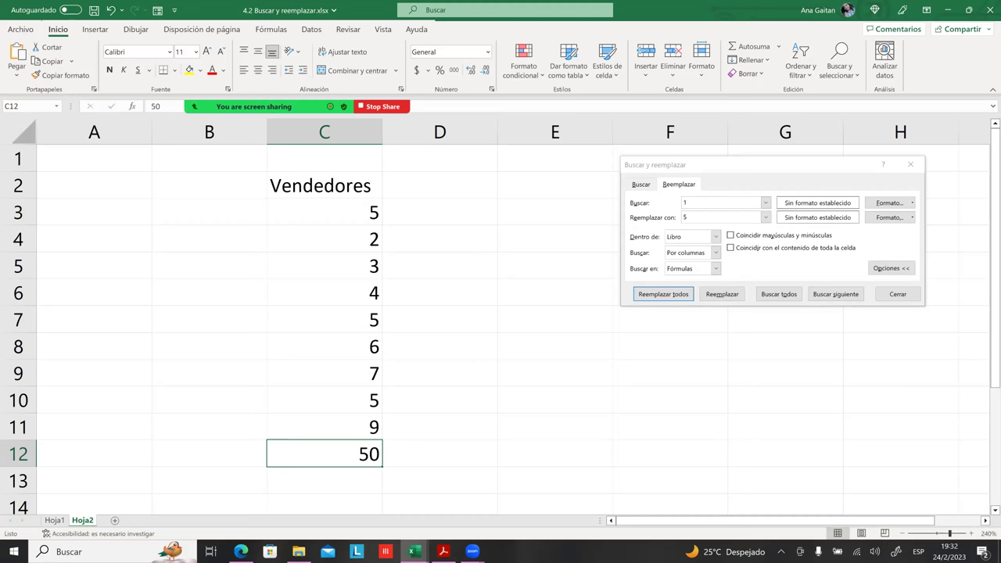
- Delete the old search value 1 and replacement value 5 from the find-and-replace fields
{"action": "left_click", "coordinate": [720, 202]}
{"action": "key", "text": "BackSpace"}
{"action": "key", "text": "Tab"}
{"action": "key", "text": "BackSpace"}
{"action": "left_click", "coordinate": [719, 203]}
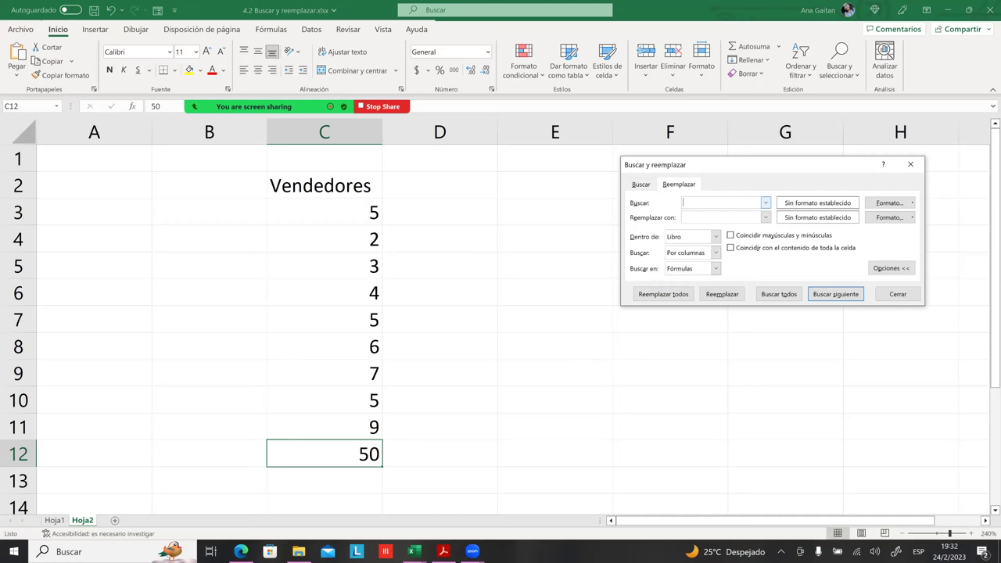
- Replace cells whose whole value is 5 with 1, giving three replacements
{"action": "type", "text": "5"}
{"action": "type", "text": "1"}
{"action": "left_click", "coordinate": [731, 247]}
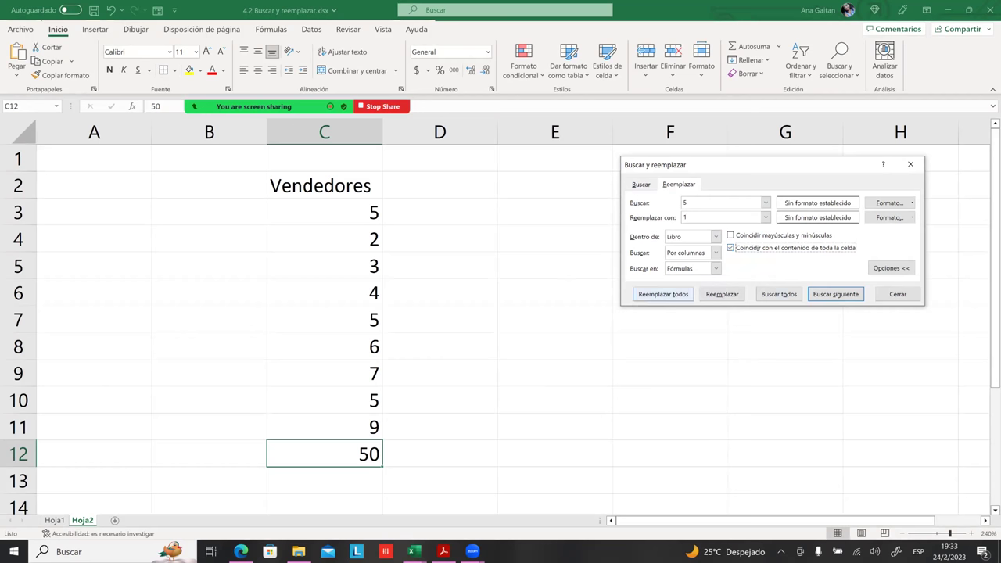
{"action": "left_click", "coordinate": [663, 294]}
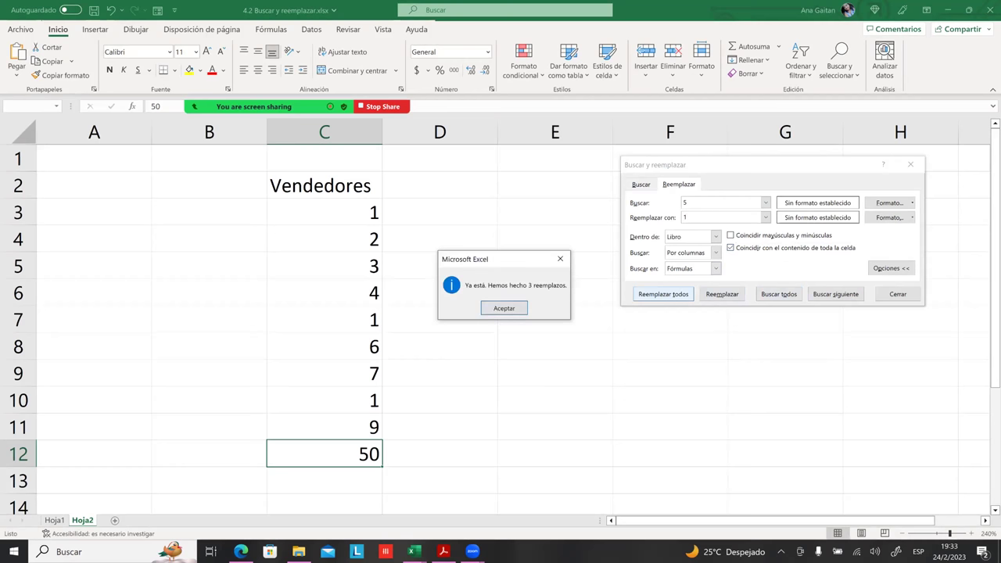
{"action": "left_click_drag", "start_coordinate": [521, 261], "coordinate": [547, 190]}
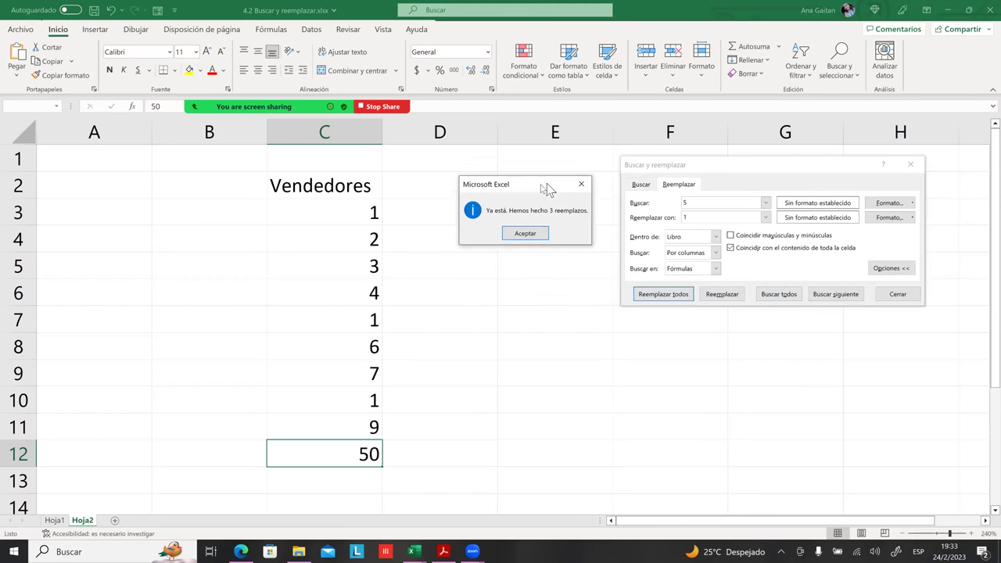
{"action": "left_click", "coordinate": [546, 232]}
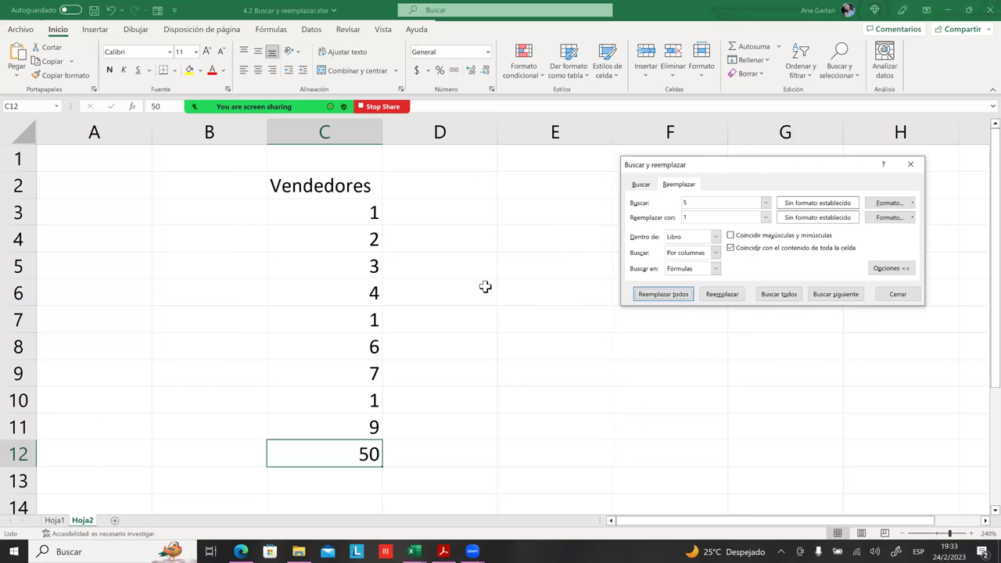
- Give the changed cells C3, C7 and C10 a yellow fill
{"action": "left_click", "coordinate": [358, 213]}
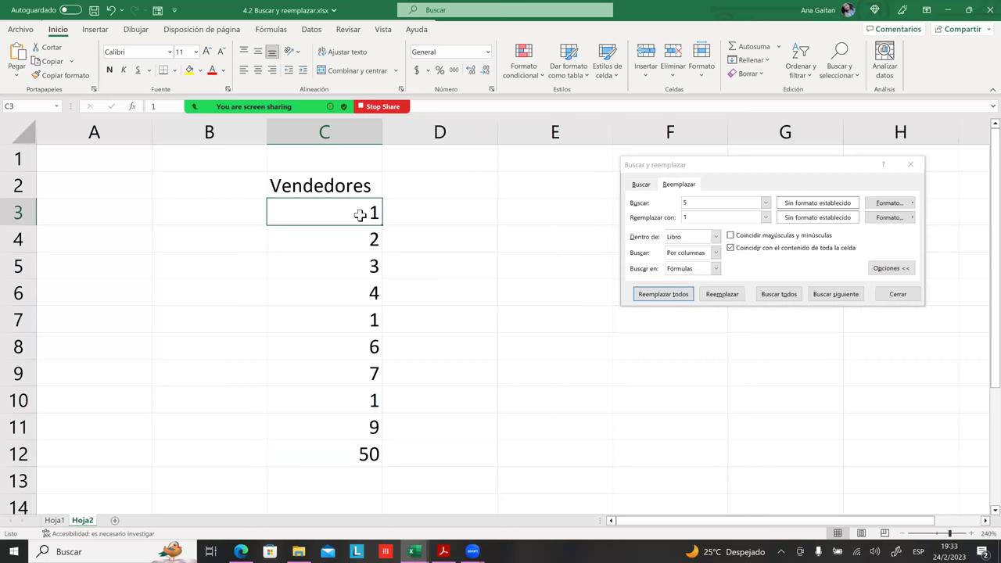
{"action": "left_click", "coordinate": [365, 319], "text": "ctrl"}
{"action": "left_click", "coordinate": [361, 400], "text": "ctrl"}
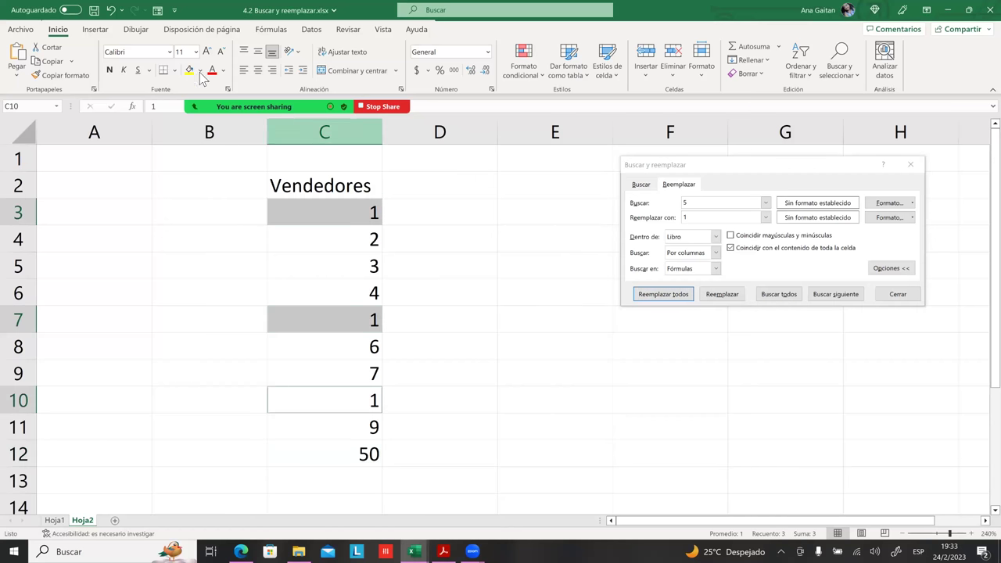
{"action": "left_click", "coordinate": [190, 70]}
{"action": "key", "text": "Right"}
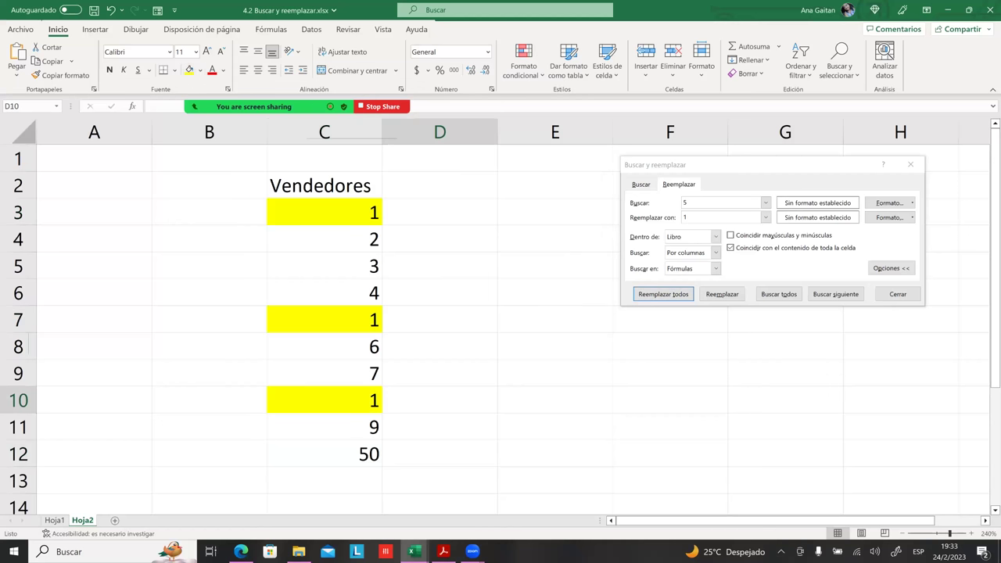
{"action": "left_click", "coordinate": [325, 453]}
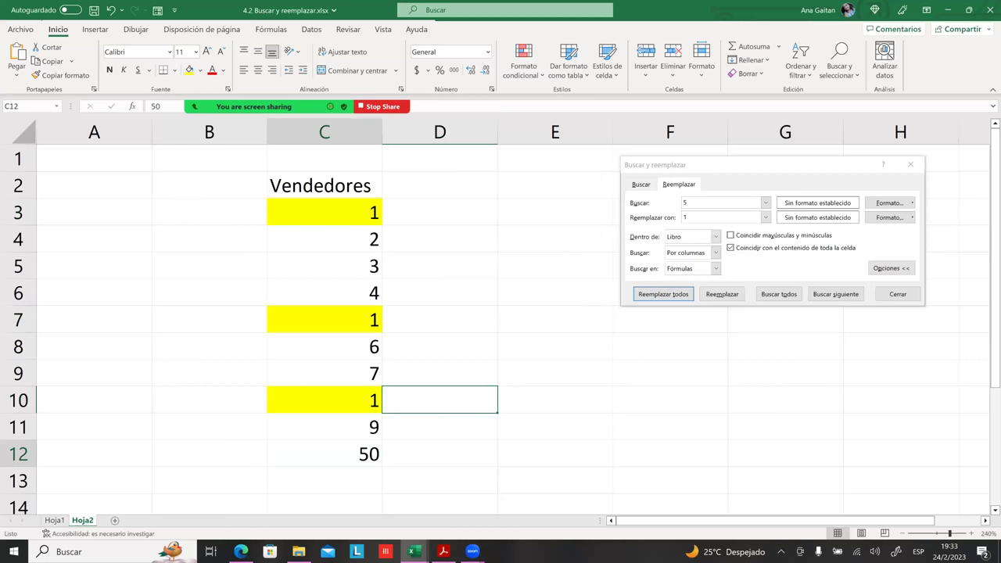
{"action": "left_click", "coordinate": [439, 426]}
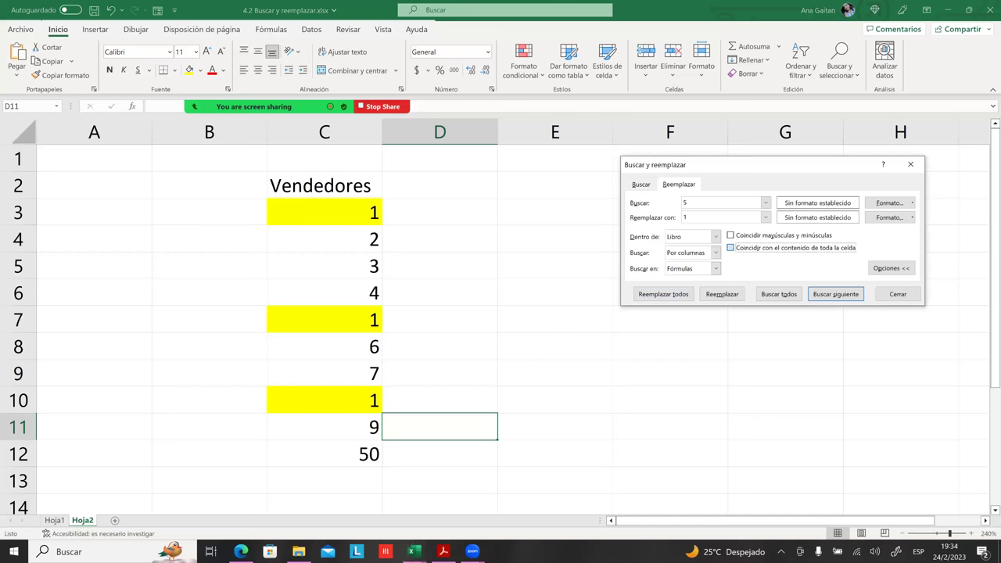
- Turn whole-cell matching off, point out C10, C7 and C3, then turn it back on
{"action": "key", "text": "space"}
{"action": "left_click", "coordinate": [368, 400]}
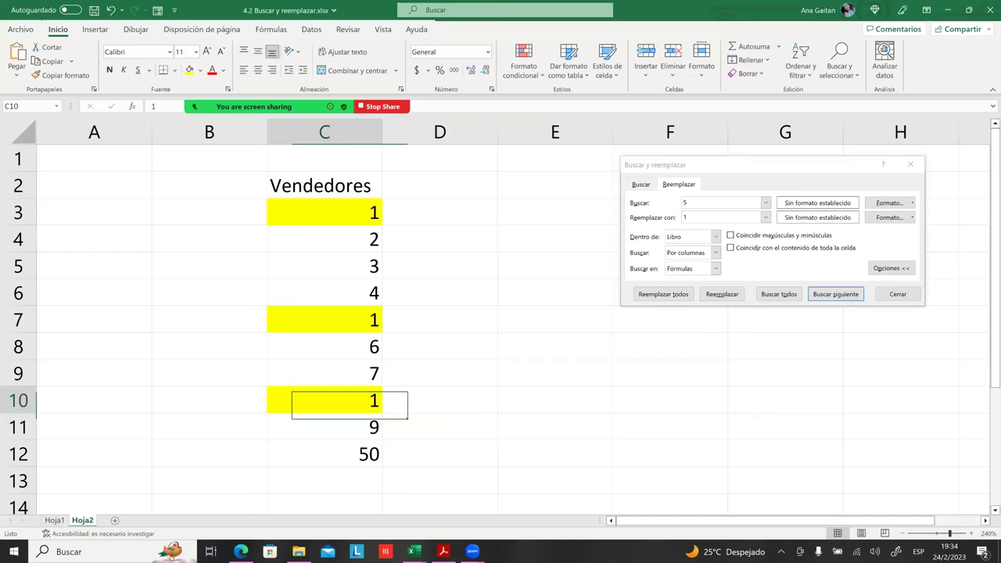
{"action": "left_click", "coordinate": [368, 316]}
{"action": "left_click", "coordinate": [348, 211]}
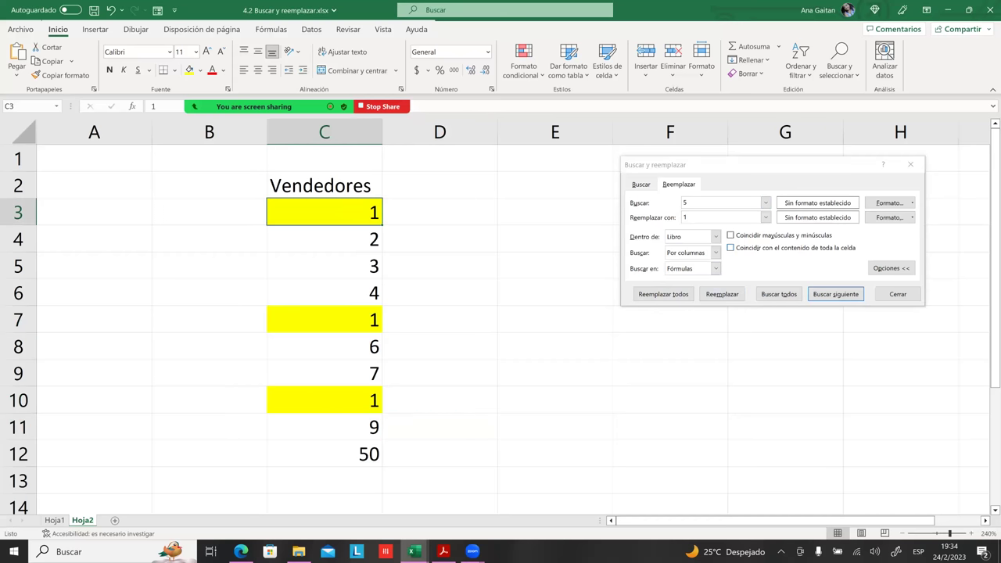
{"action": "left_click", "coordinate": [731, 247]}
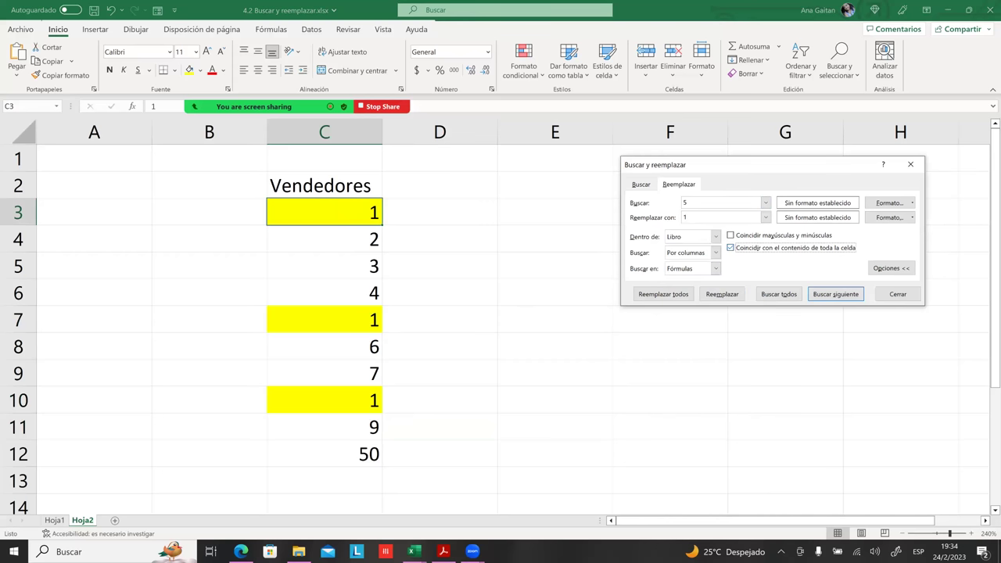
- Close the find-and-replace window and enter 'vendedores' in cell F7
{"action": "left_click", "coordinate": [898, 294]}
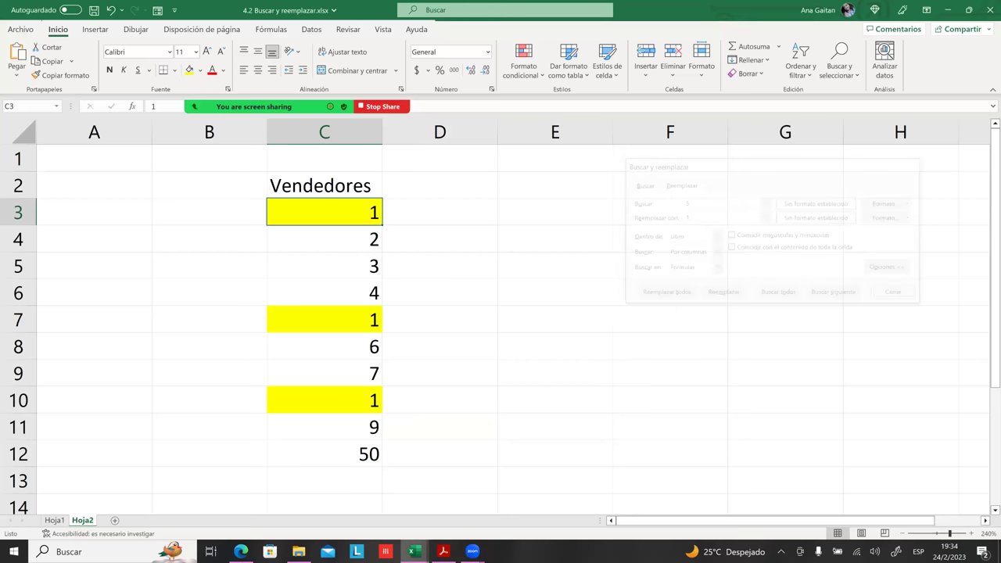
{"action": "left_click", "coordinate": [554, 188]}
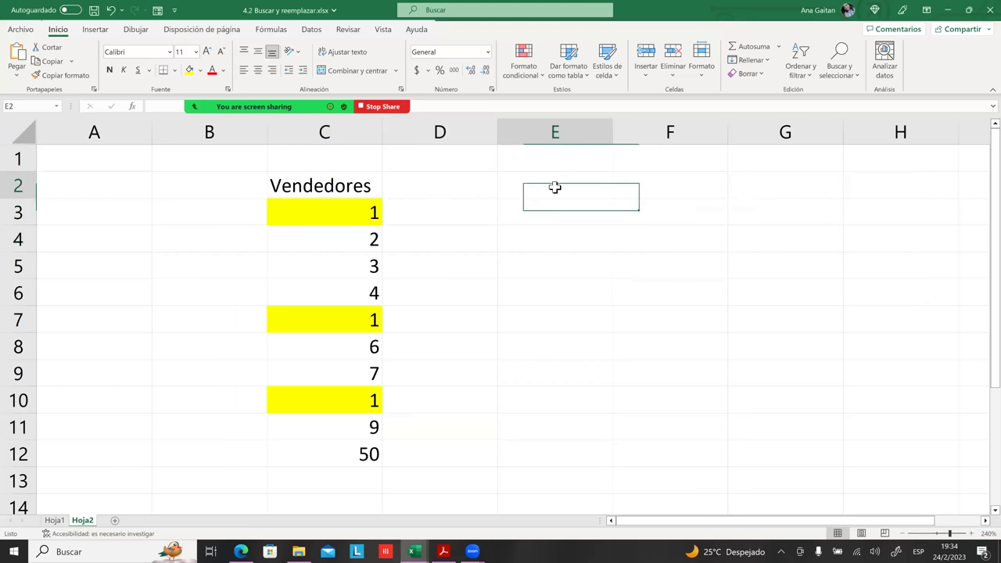
{"action": "left_click", "coordinate": [656, 310]}
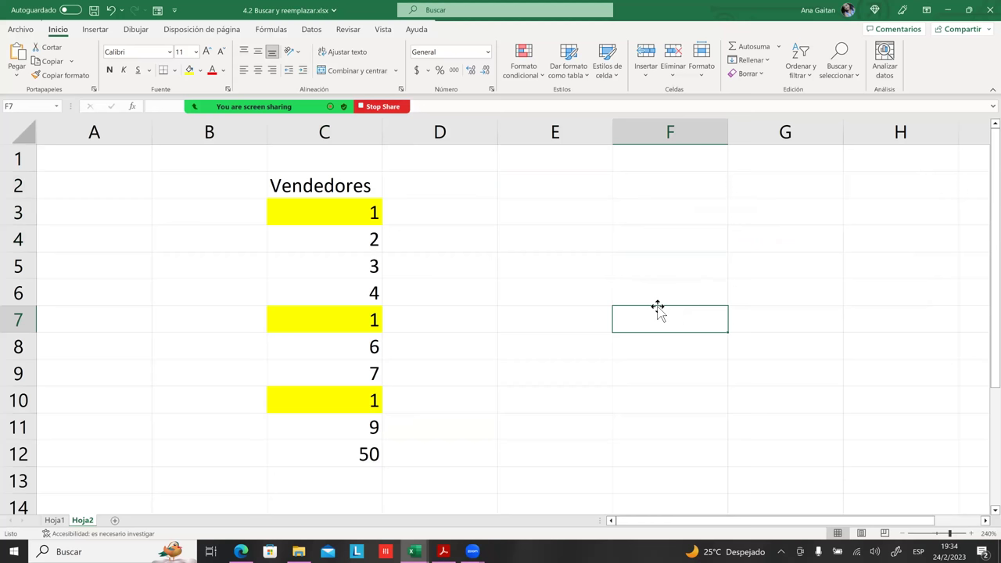
{"action": "type", "text": "vendedores"}
{"action": "key", "text": "Return"}
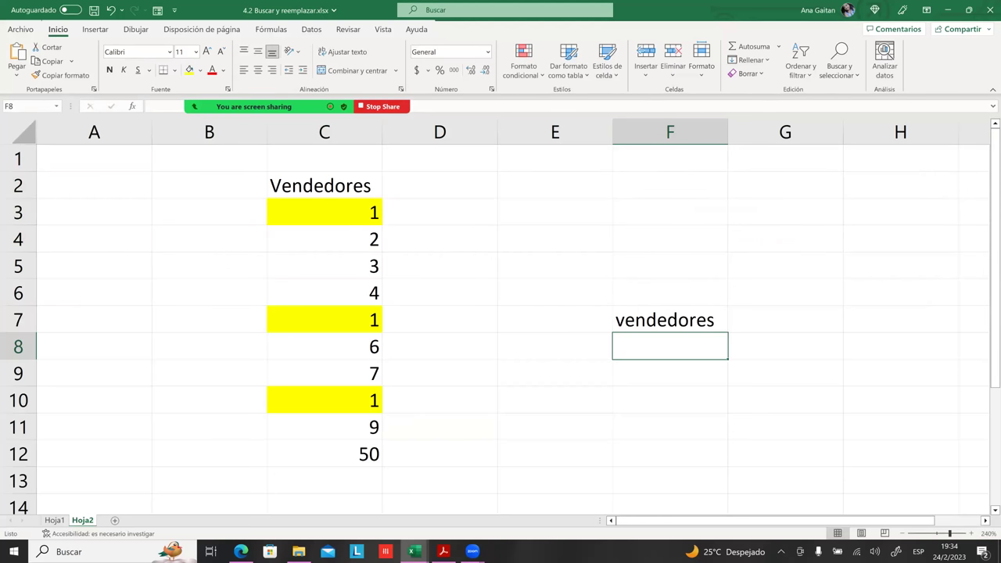
- Run a case-sensitive Replace All of 'vededores' with 'estudiantes'
{"action": "key", "text": "ctrl+b"}
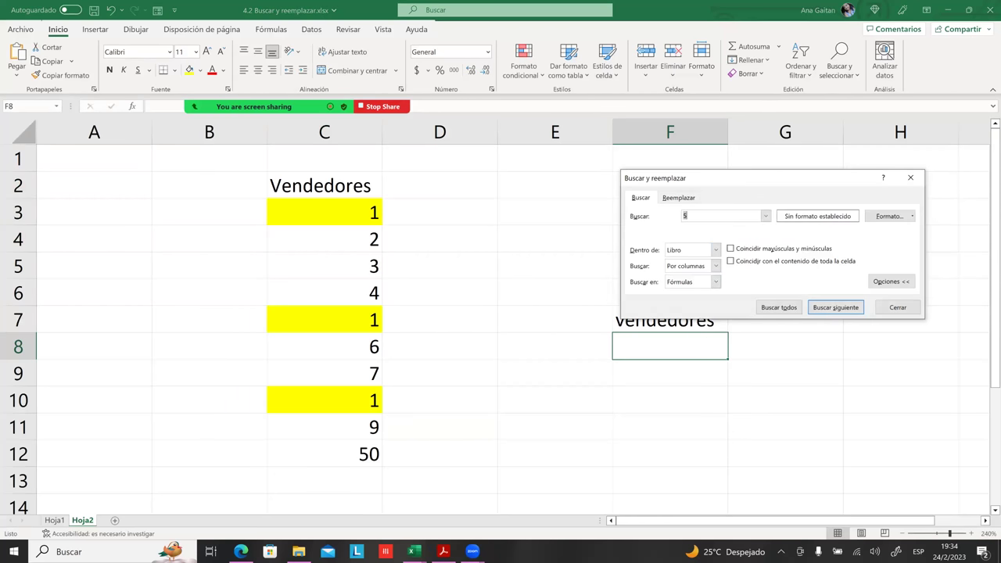
{"action": "key", "text": "ctrl+l"}
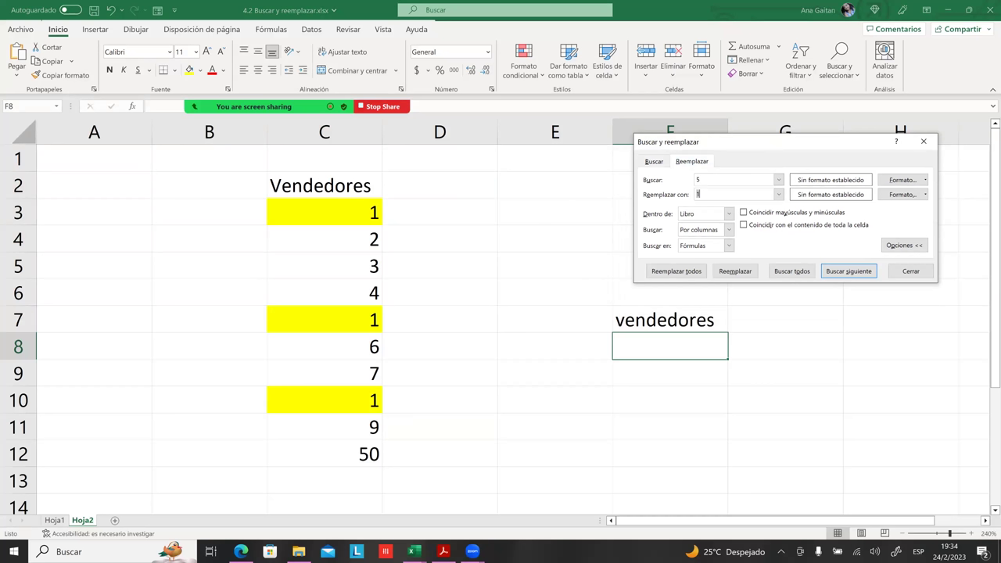
{"action": "key", "text": "shift+Tab"}
{"action": "key", "text": "BackSpace"}
{"action": "type", "text": "Vend"}
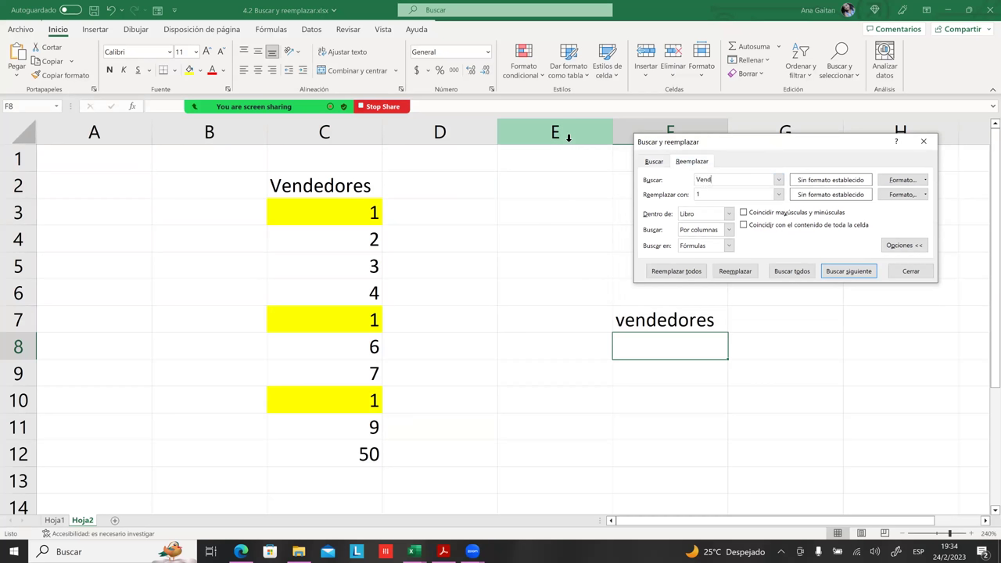
{"action": "key", "text": "BackSpace"}
{"action": "key", "text": "BackSpace"}
{"action": "key", "text": "BackSpace"}
{"action": "key", "text": "BackSpace"}
{"action": "type", "text": "vededores"}
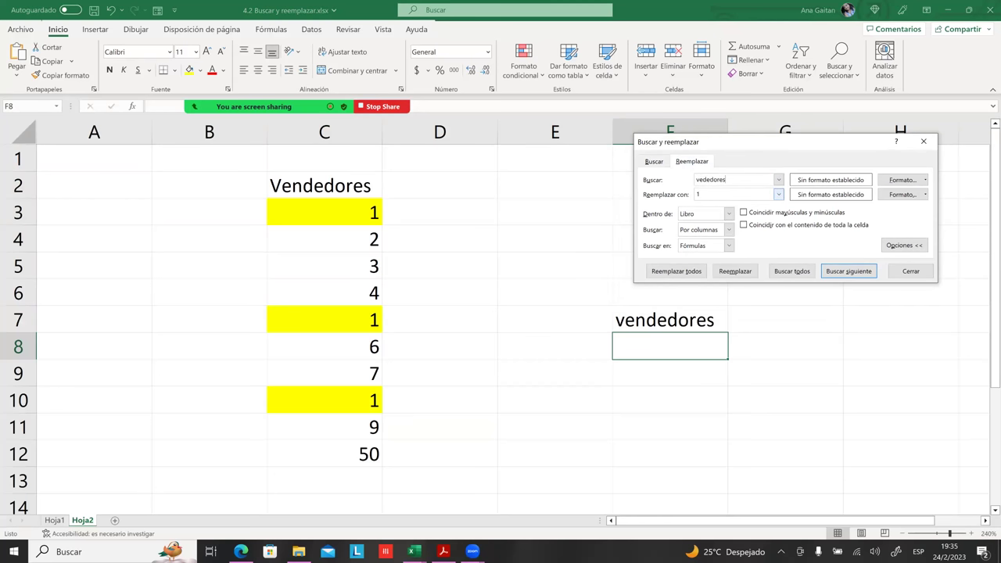
{"action": "key", "text": "Tab"}
{"action": "type", "text": "es"}
{"action": "type", "text": "tudiantes"}
{"action": "left_click", "coordinate": [742, 212]}
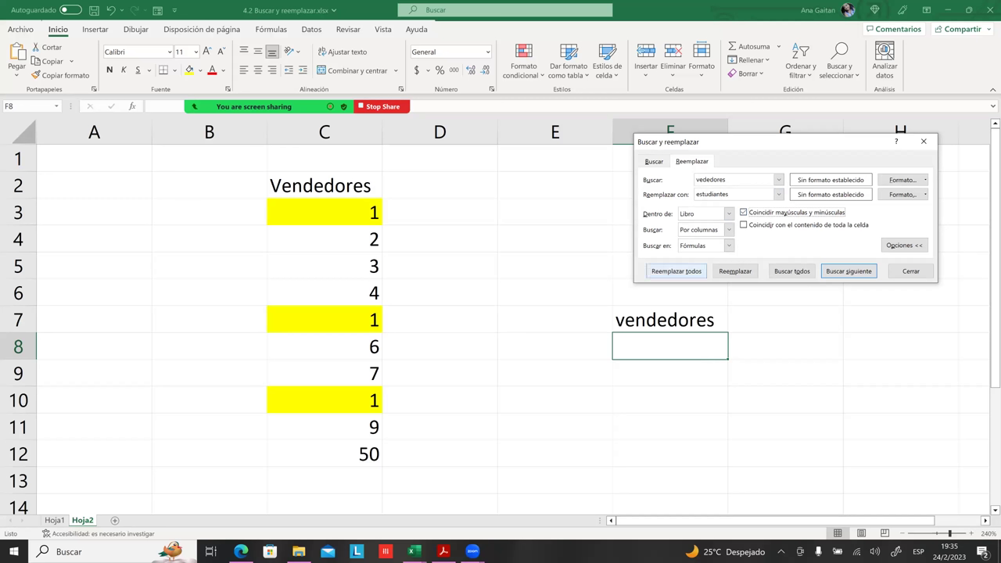
{"action": "left_click", "coordinate": [676, 270]}
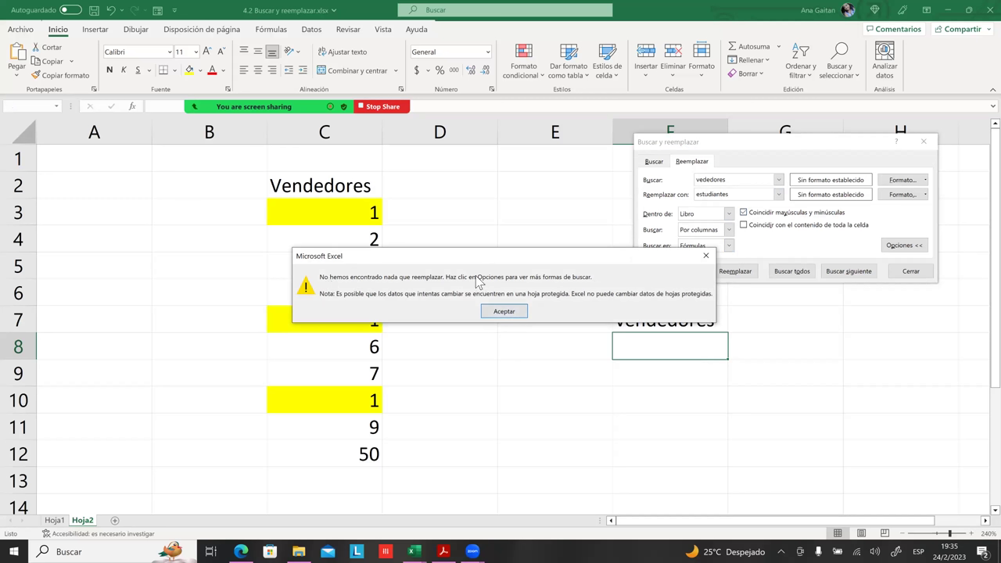
- Correct the search term to 'vendedores' and replace it case-sensitively with 'estudiantes'
{"action": "left_click", "coordinate": [509, 311]}
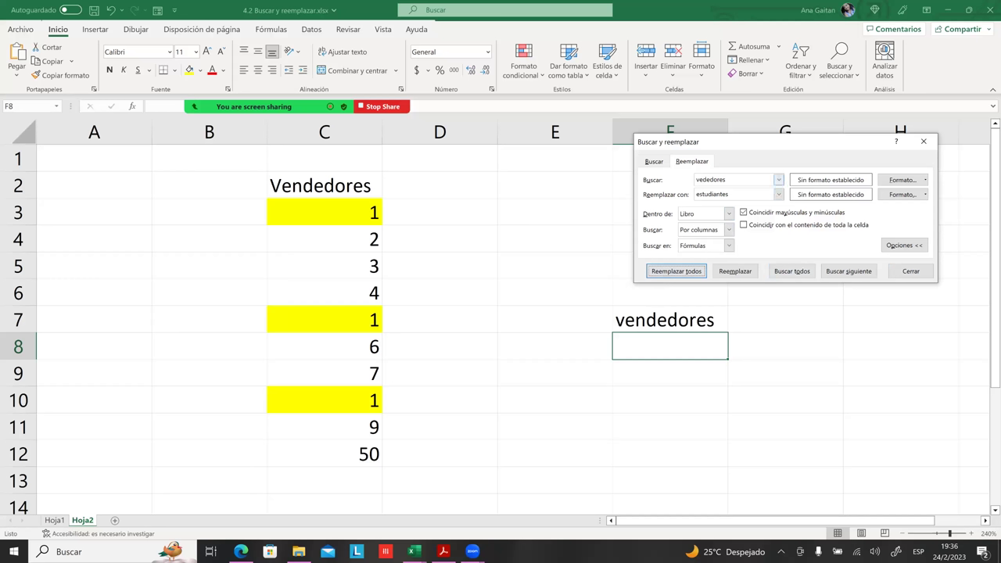
{"action": "left_click", "coordinate": [750, 180]}
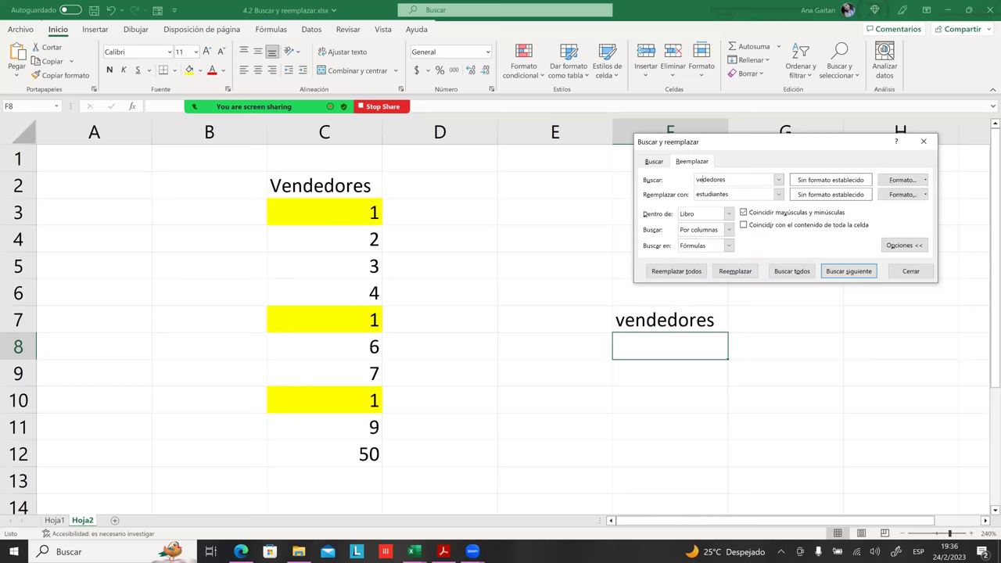
{"action": "left_click", "coordinate": [699, 180]}
{"action": "type", "text": "n"}
{"action": "left_click", "coordinate": [735, 194]}
{"action": "left_click", "coordinate": [735, 179]}
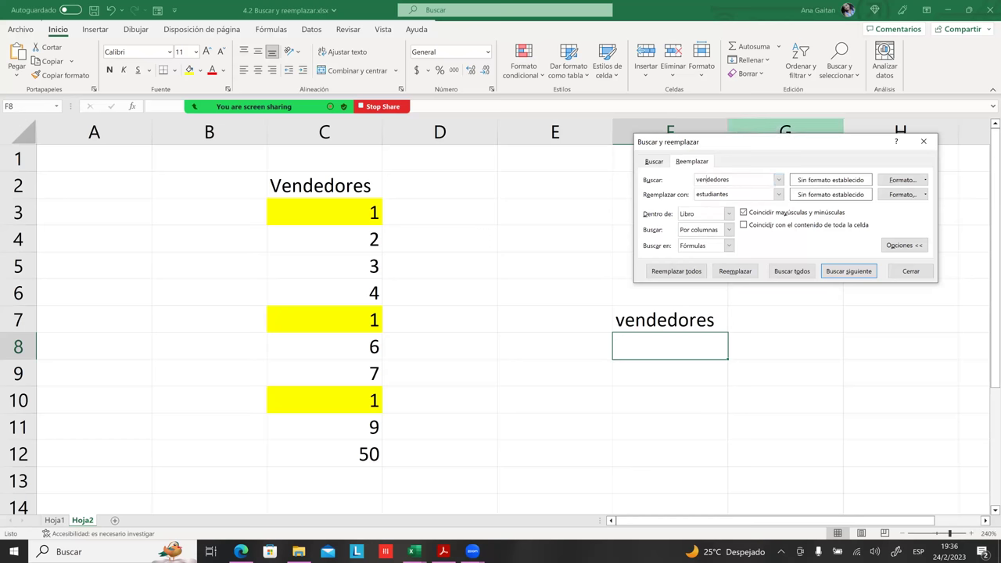
{"action": "left_click_drag", "start_coordinate": [705, 141], "coordinate": [610, 141]}
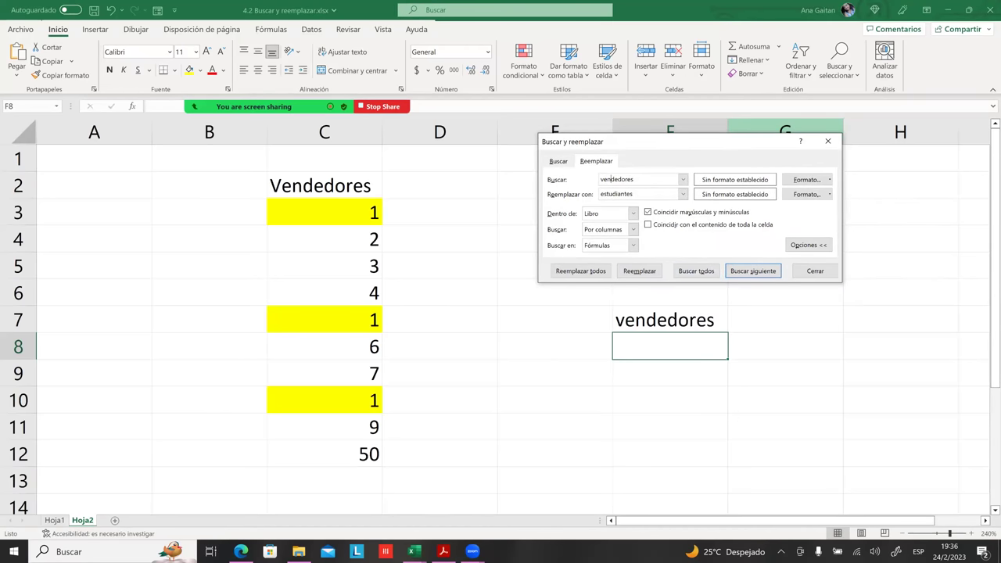
{"action": "left_click_drag", "start_coordinate": [839, 280], "coordinate": [871, 289]}
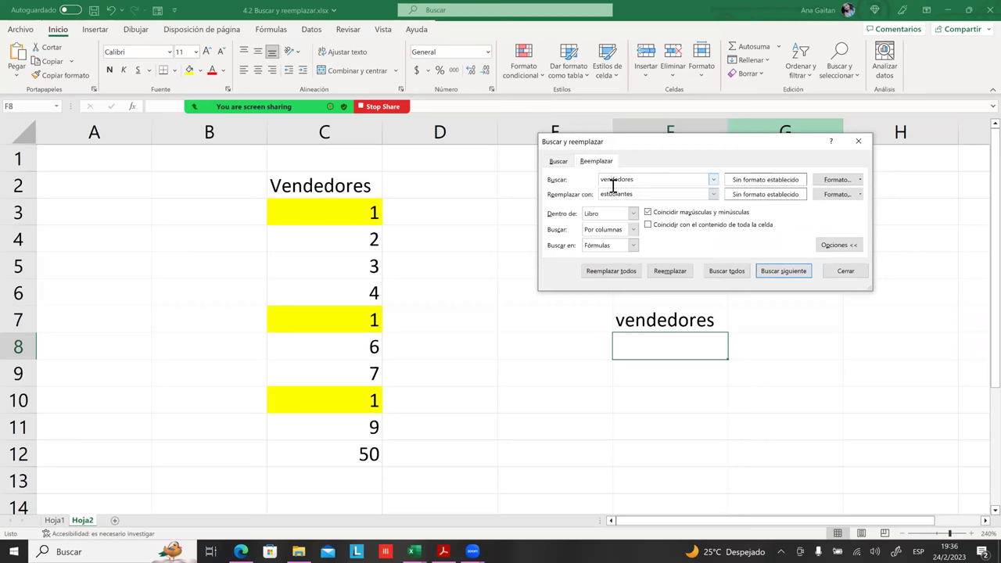
{"action": "left_click_drag", "start_coordinate": [649, 142], "coordinate": [750, 122]}
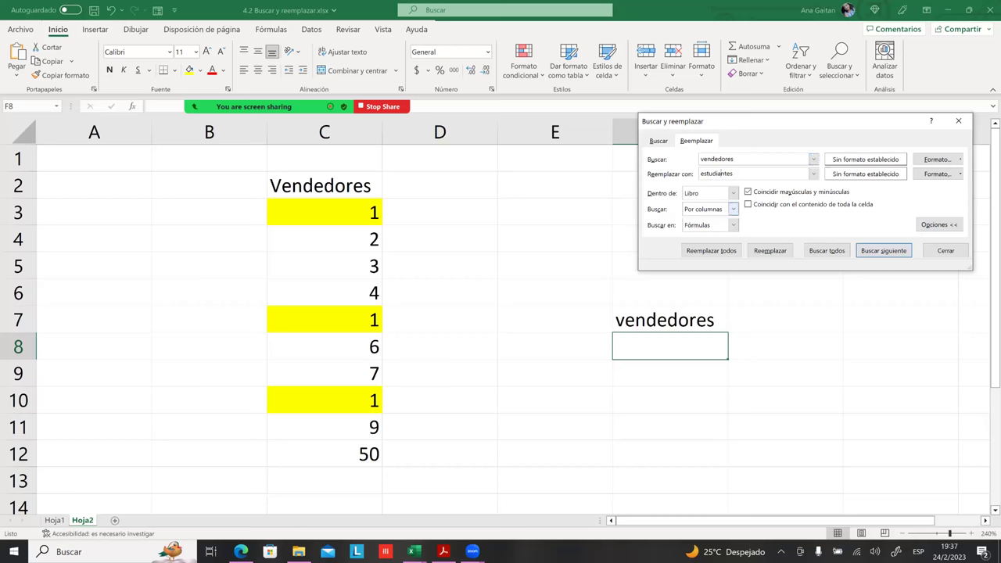
{"action": "left_click", "coordinate": [711, 250]}
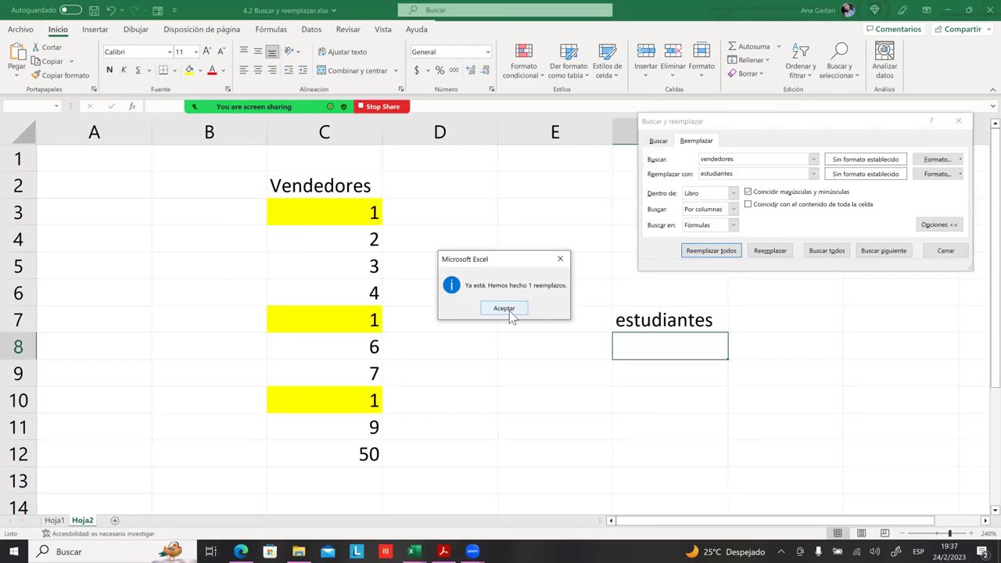
- Dismiss the one-replacement report, compare F7 'estudiantes' with C2 'Vendedores', then close the window
{"action": "left_click", "coordinate": [510, 311]}
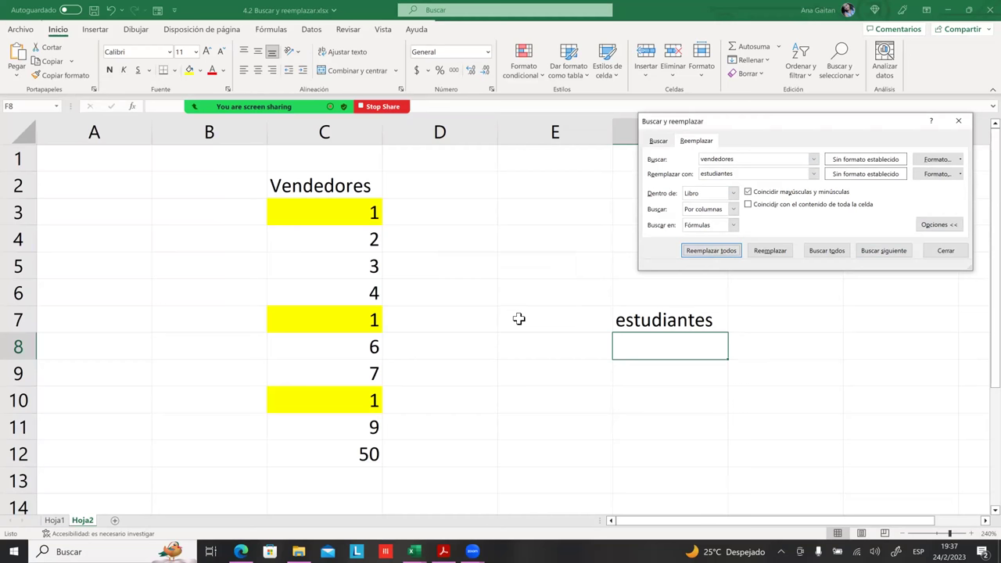
{"action": "left_click", "coordinate": [655, 324]}
{"action": "left_click", "coordinate": [339, 190]}
{"action": "left_click", "coordinate": [654, 336]}
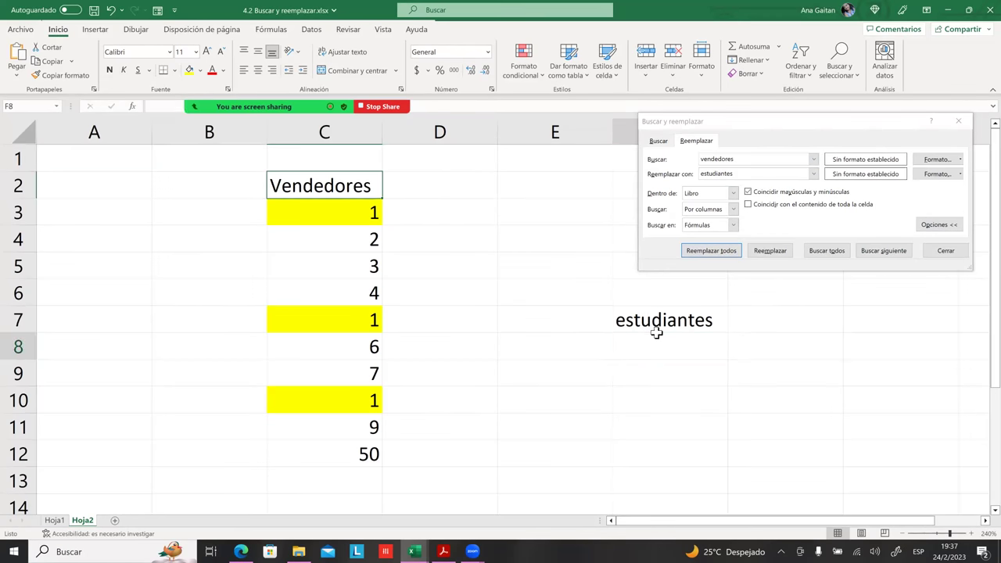
{"action": "key", "text": "Down"}
{"action": "key", "text": "Down"}
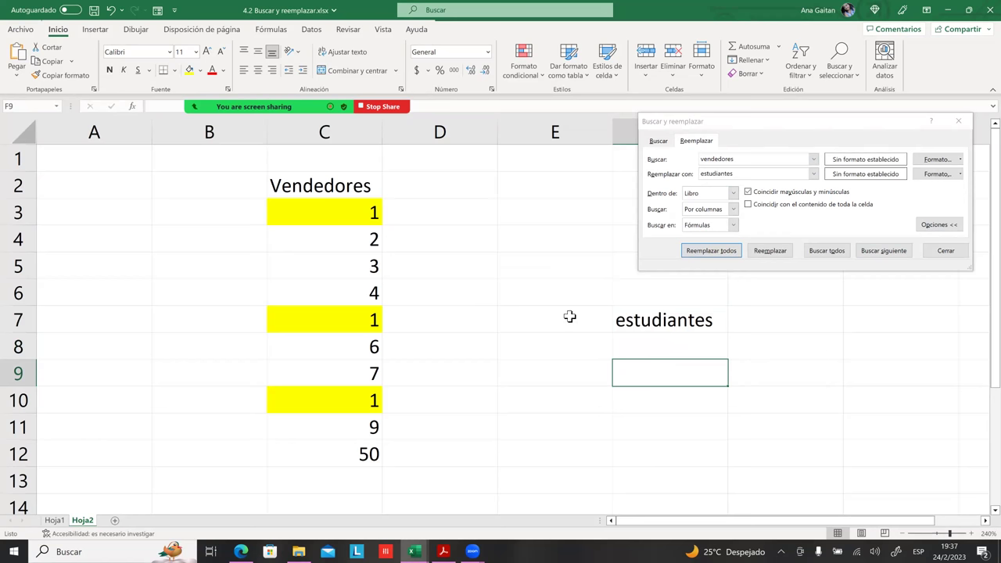
{"action": "left_click", "coordinate": [291, 193]}
{"action": "left_click", "coordinate": [652, 330]}
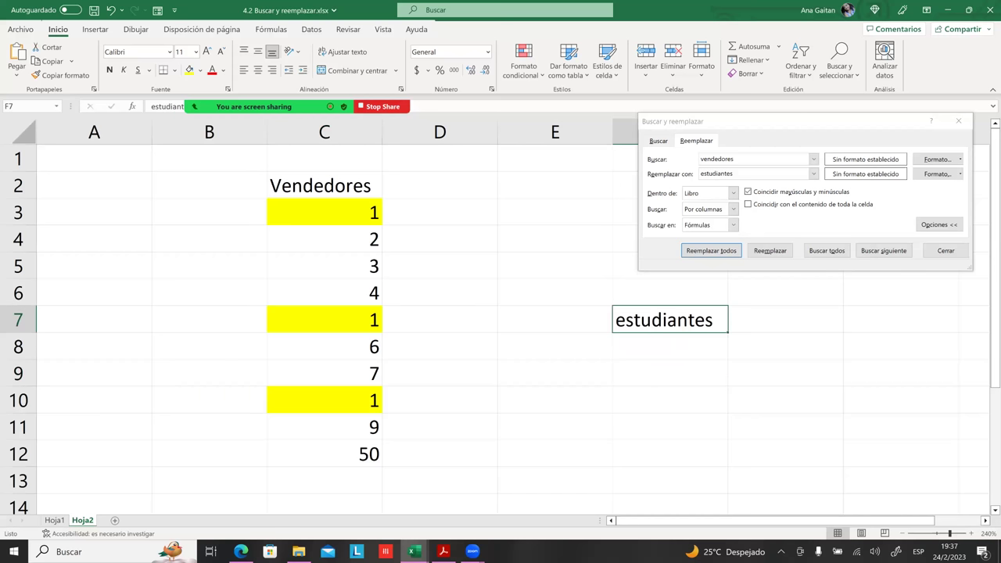
{"action": "left_click", "coordinate": [769, 250]}
- Undo the F7 replacement so it reads 'vendedores' again beside the C2 heading
{"action": "left_click", "coordinate": [785, 345]}
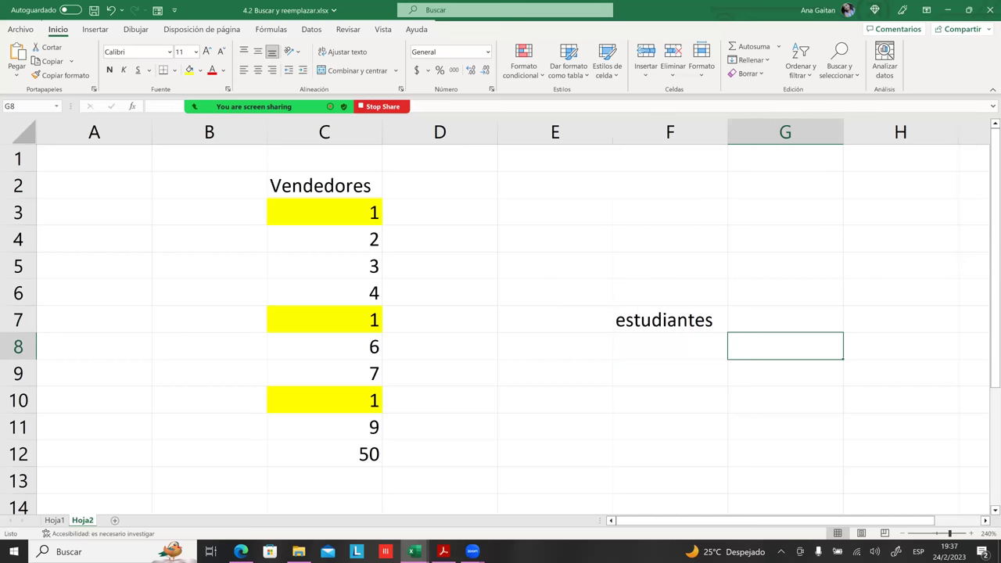
{"action": "key", "text": "ctrl+c"}
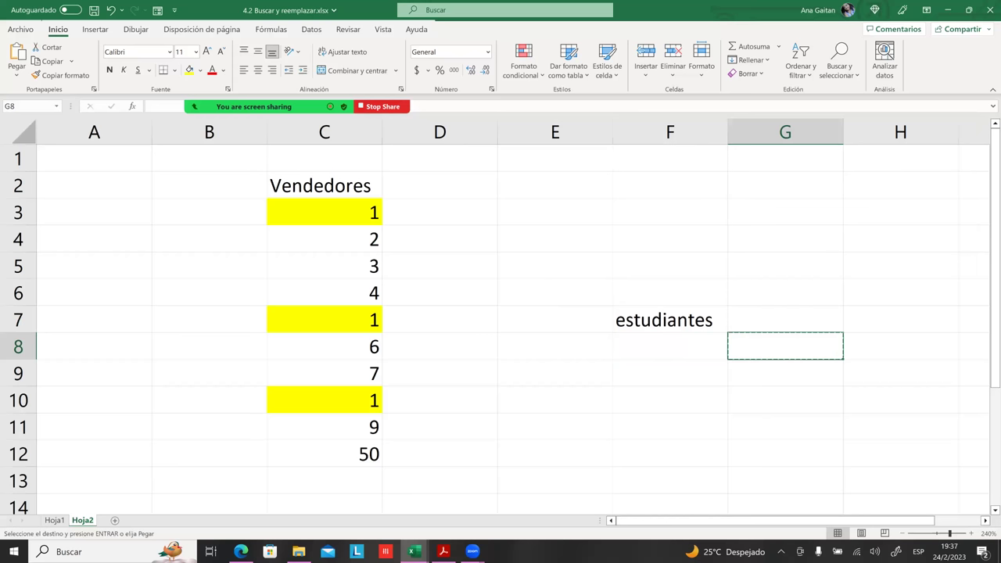
{"action": "key", "text": "ctrl+z"}
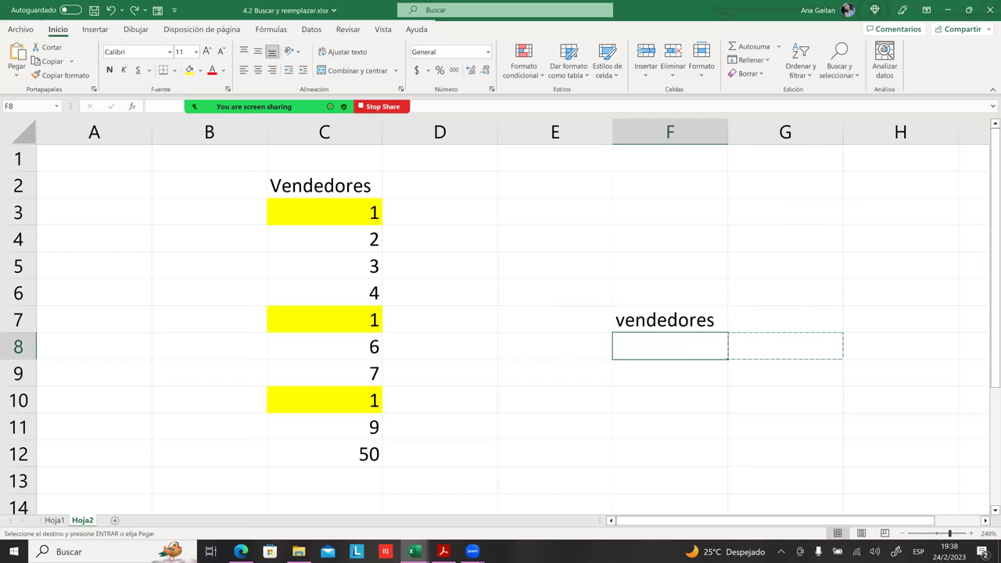
{"action": "left_click", "coordinate": [279, 185]}
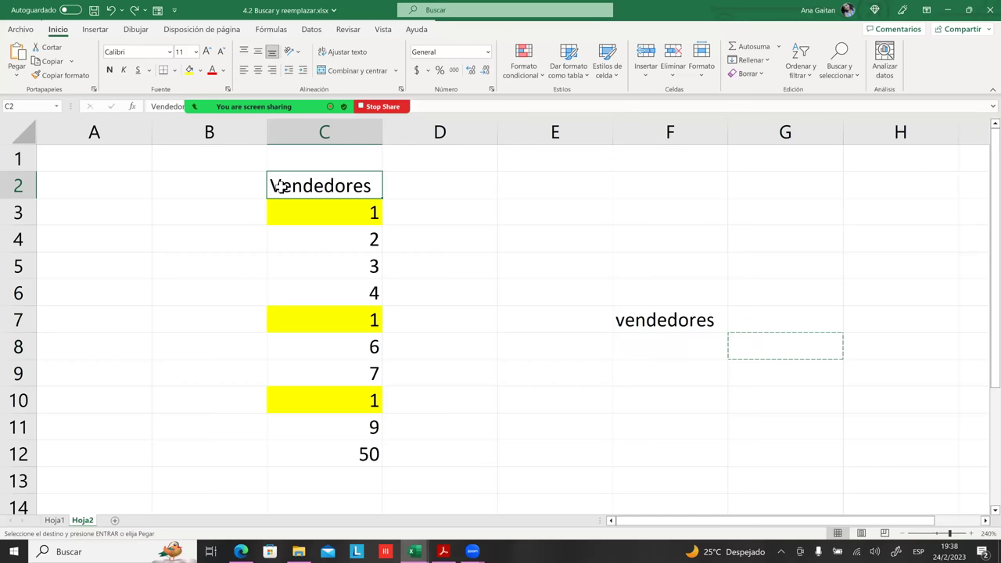
{"action": "left_click", "coordinate": [630, 317]}
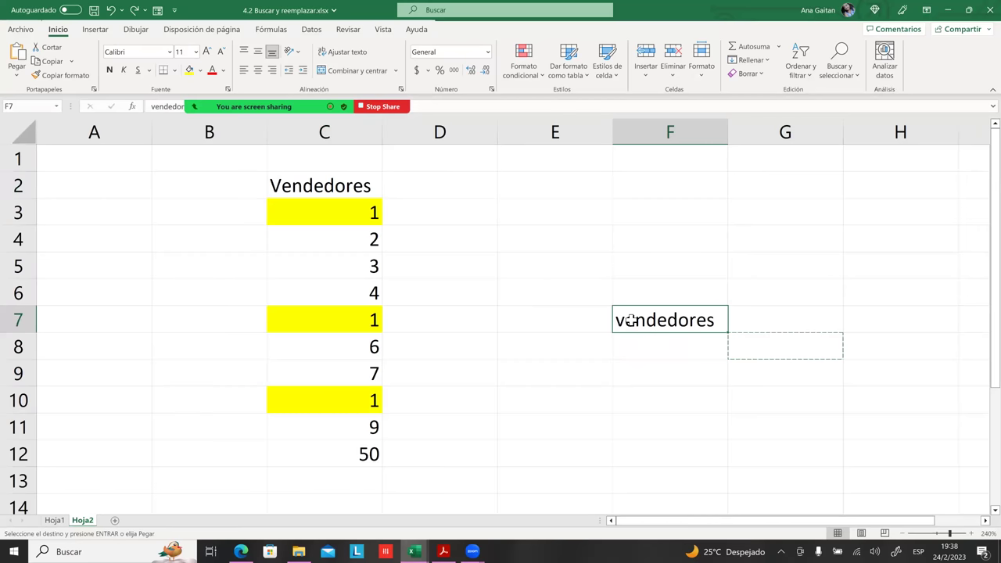
{"action": "left_click", "coordinate": [599, 269]}
- Replace all 'vendedores' with 'estudiantes' ignoring case, giving two replacements
{"action": "key", "text": "ctrl+b"}
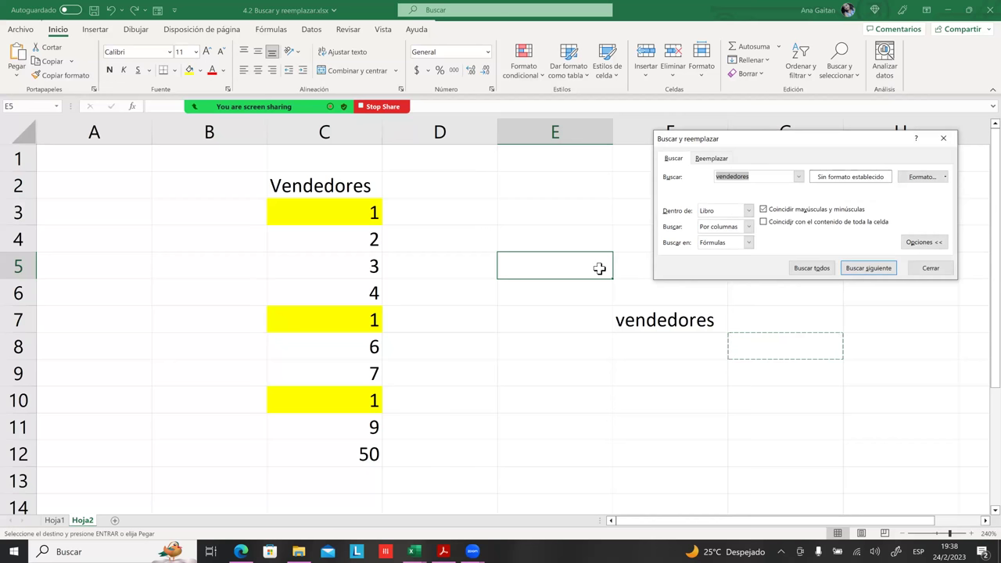
{"action": "key", "text": "ctrl+l"}
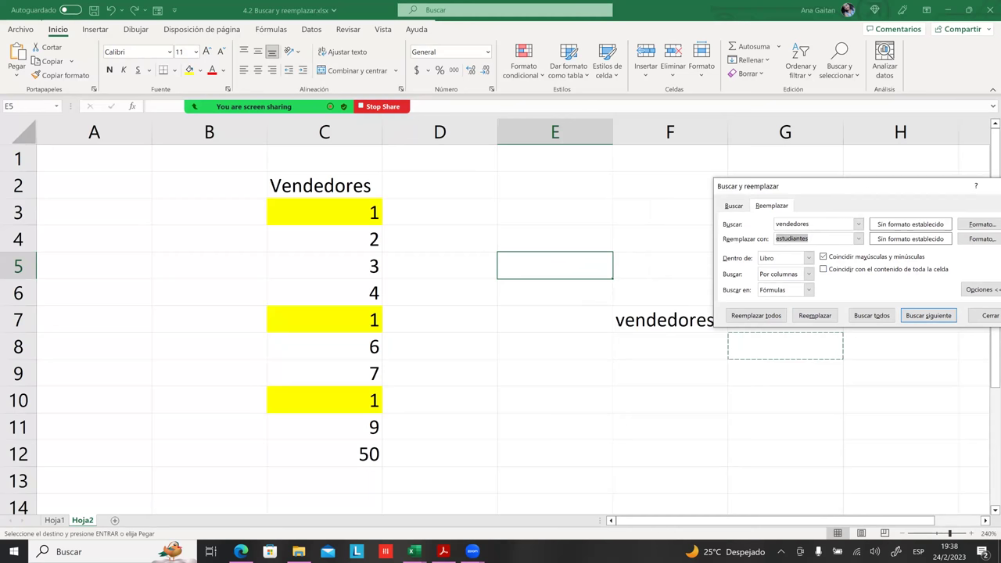
{"action": "left_click_drag", "start_coordinate": [841, 187], "coordinate": [621, 145]}
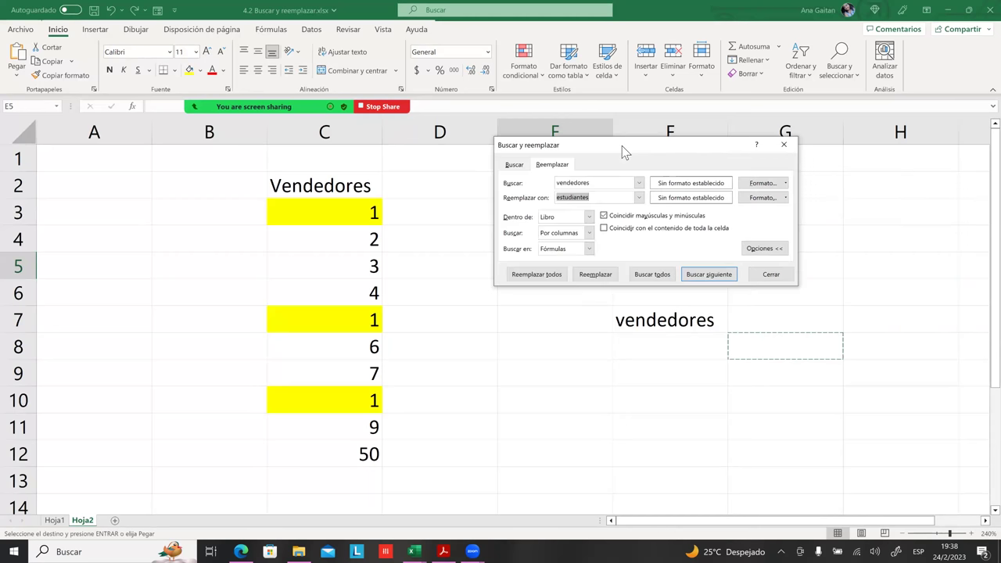
{"action": "left_click", "coordinate": [604, 216]}
{"action": "left_click", "coordinate": [546, 274]}
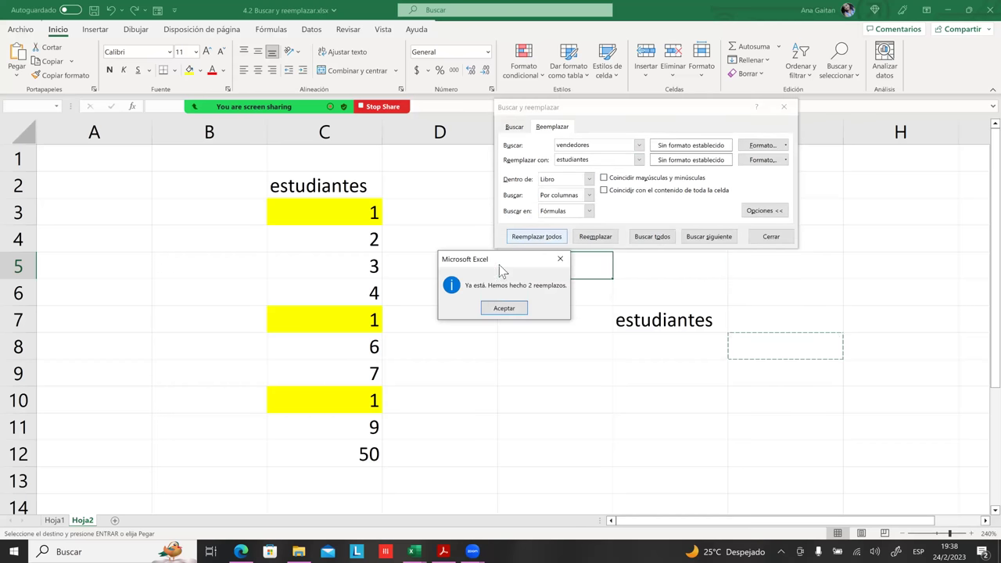
{"action": "left_click", "coordinate": [520, 310]}
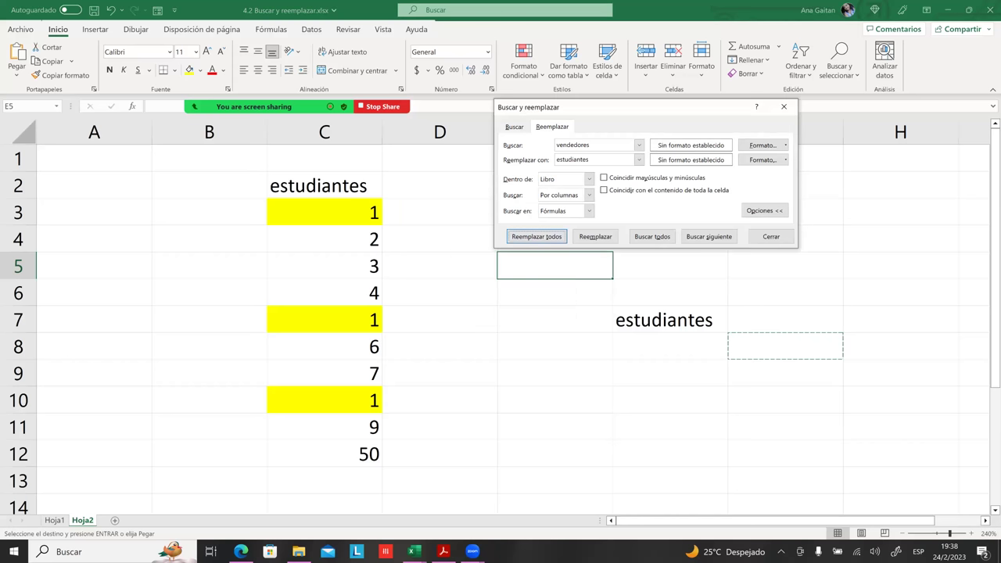
{"action": "left_click", "coordinate": [771, 237]}
- Check C2 and F7 both read 'estudiantes' and review the case-matching setting
{"action": "left_click", "coordinate": [336, 188]}
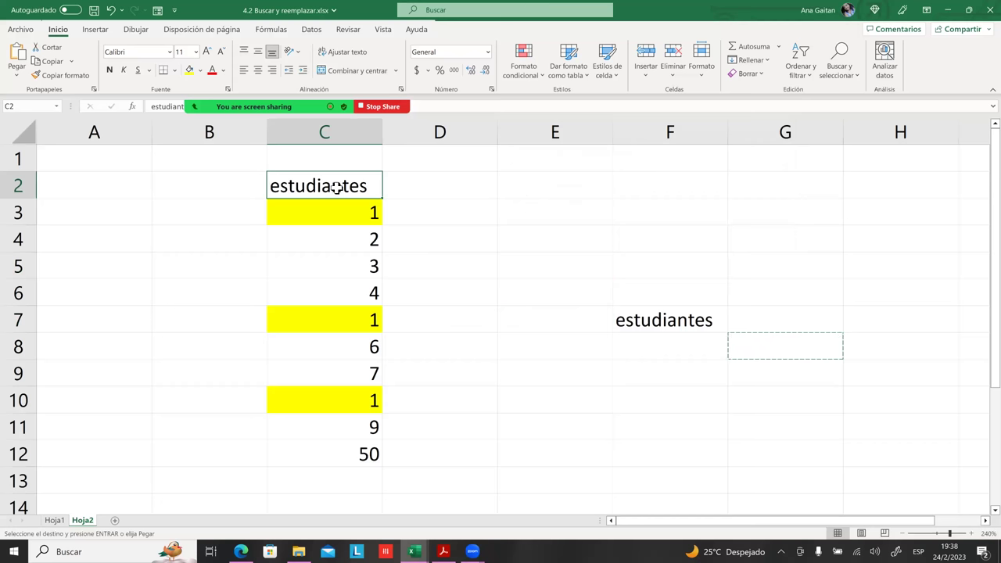
{"action": "left_click", "coordinate": [656, 326]}
{"action": "left_click", "coordinate": [785, 399]}
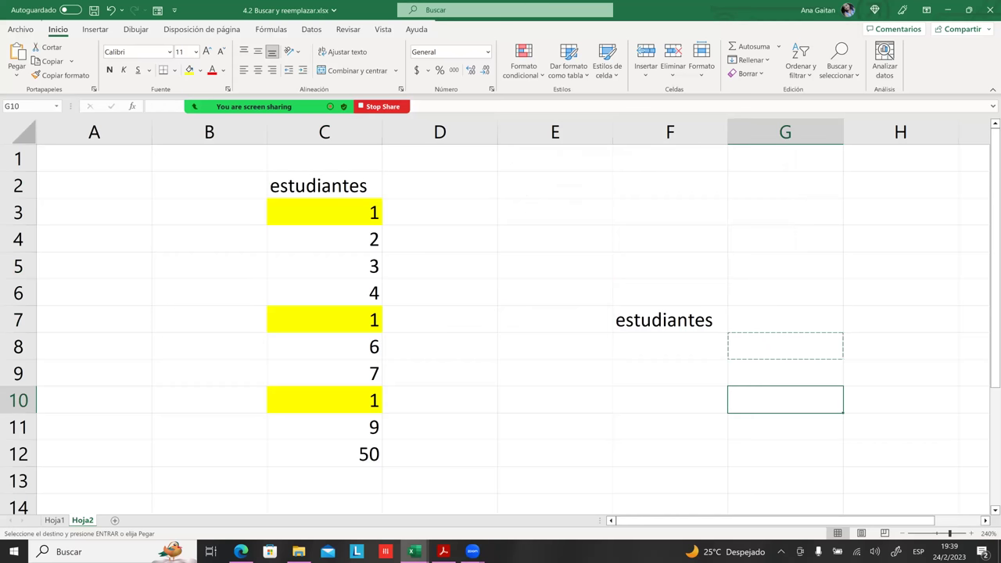
{"action": "left_click", "coordinate": [347, 195]}
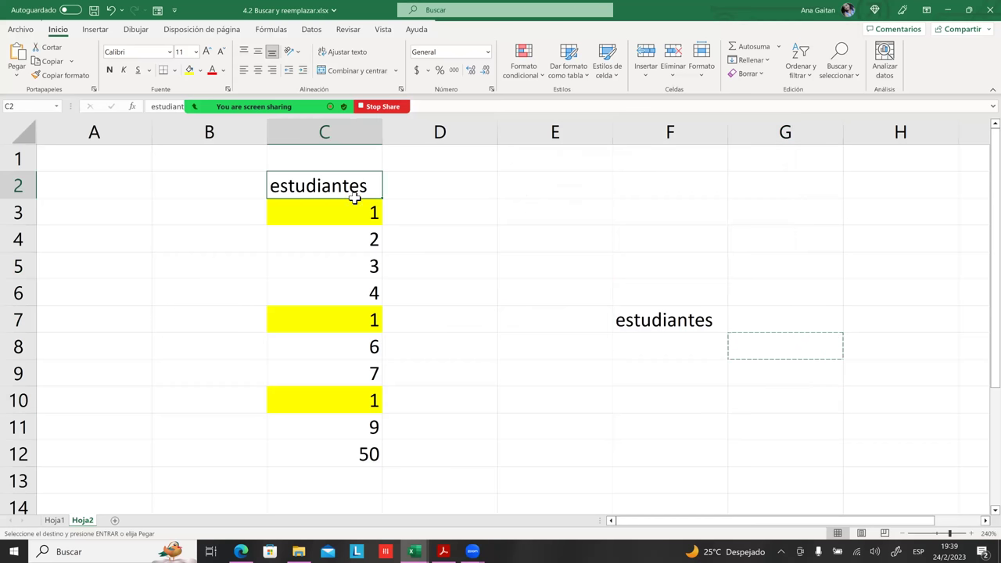
{"action": "left_click", "coordinate": [839, 58]}
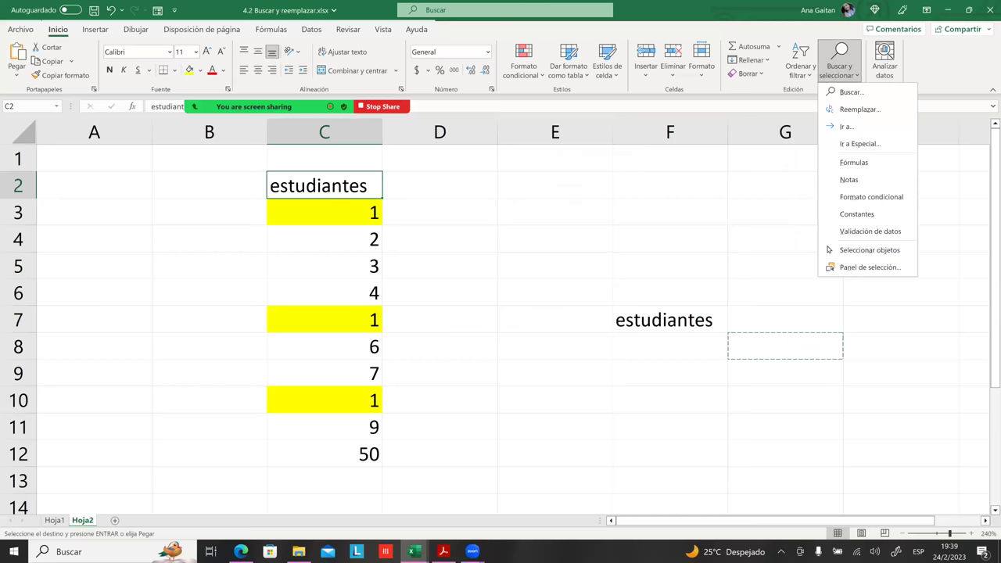
{"action": "left_click", "coordinate": [856, 107]}
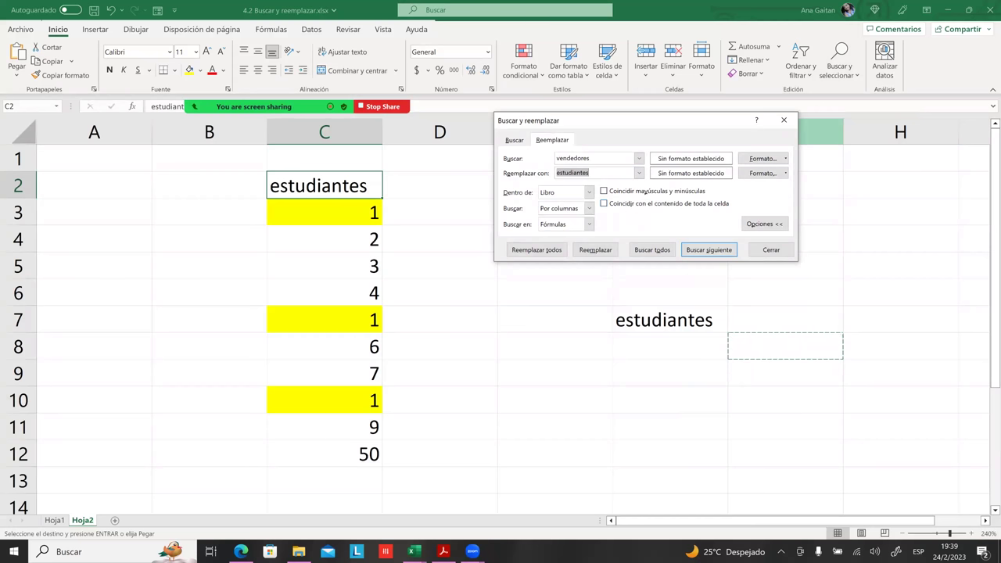
{"action": "left_click", "coordinate": [648, 192]}
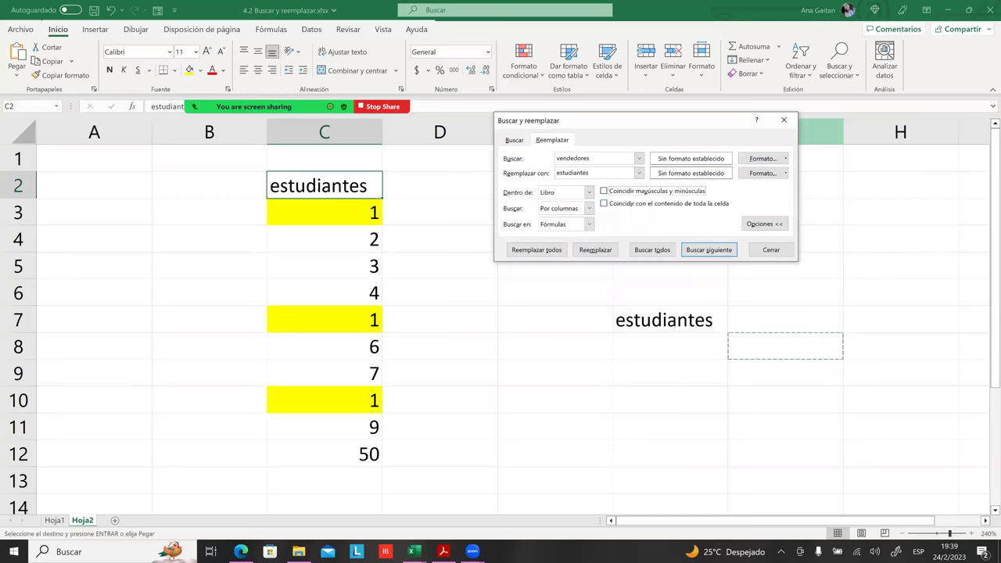
{"action": "left_click", "coordinate": [771, 250]}
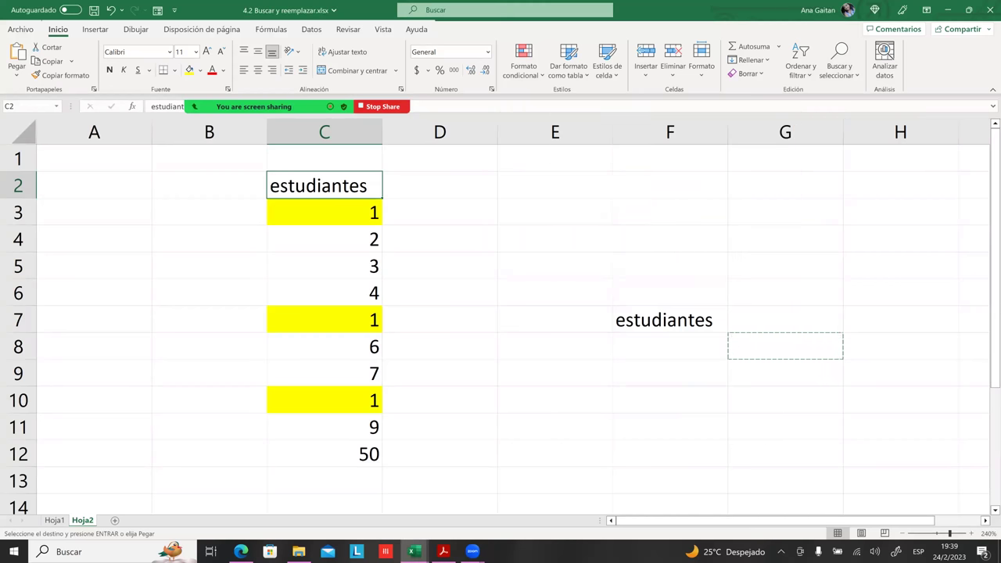
{"action": "key", "text": "Escape"}
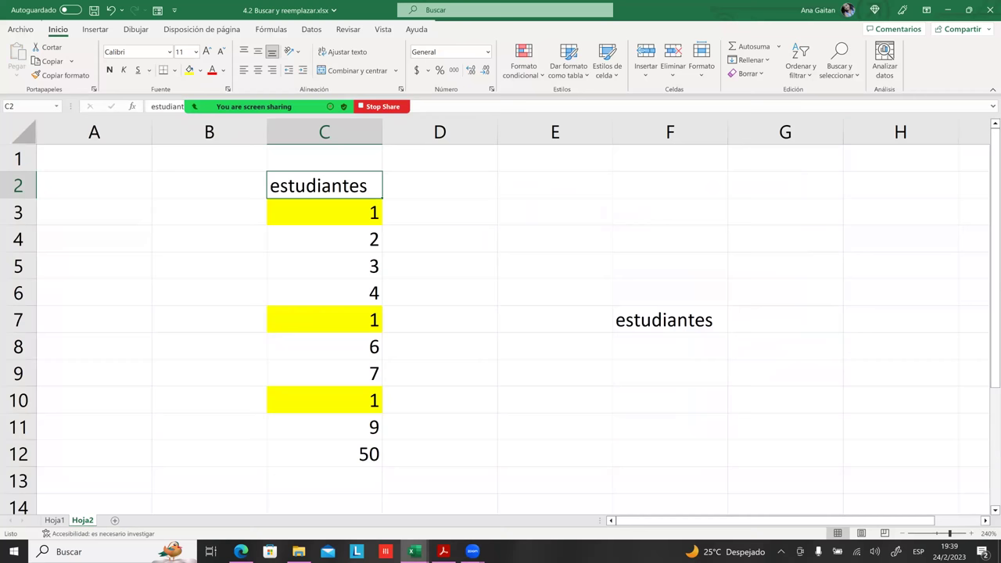
- On Hoja1, enter 'Vendedores' in B3 and headers Mes 1 through Mes 4 in C3:F3
{"action": "key", "text": "ctrl+Page_Up"}
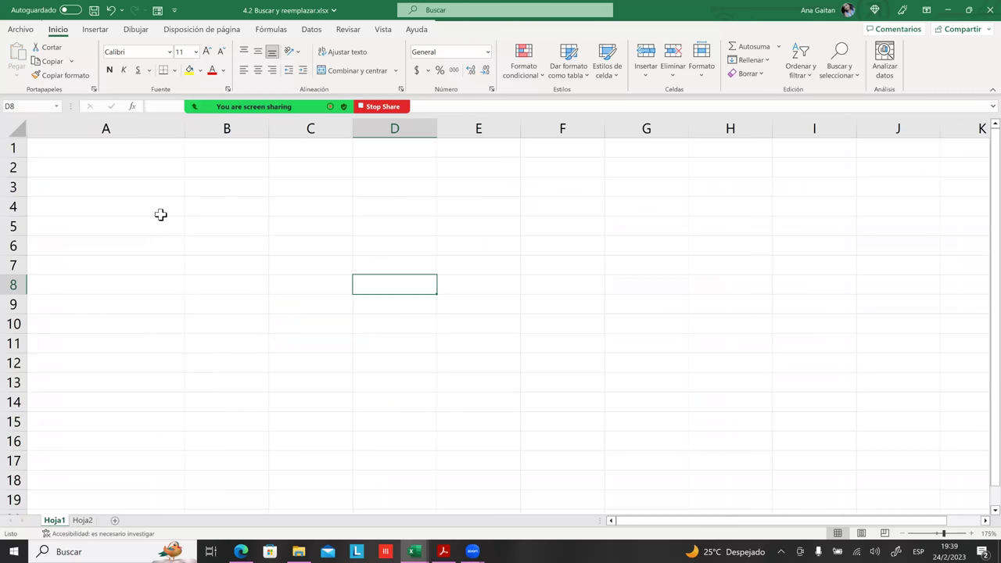
{"action": "left_click", "coordinate": [237, 194]}
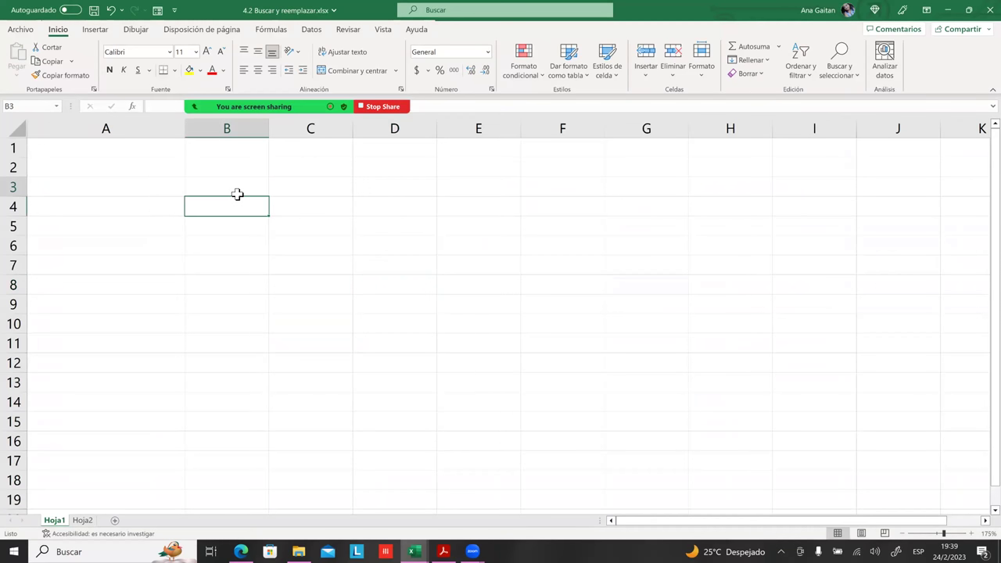
{"action": "type", "text": "Vendedore"}
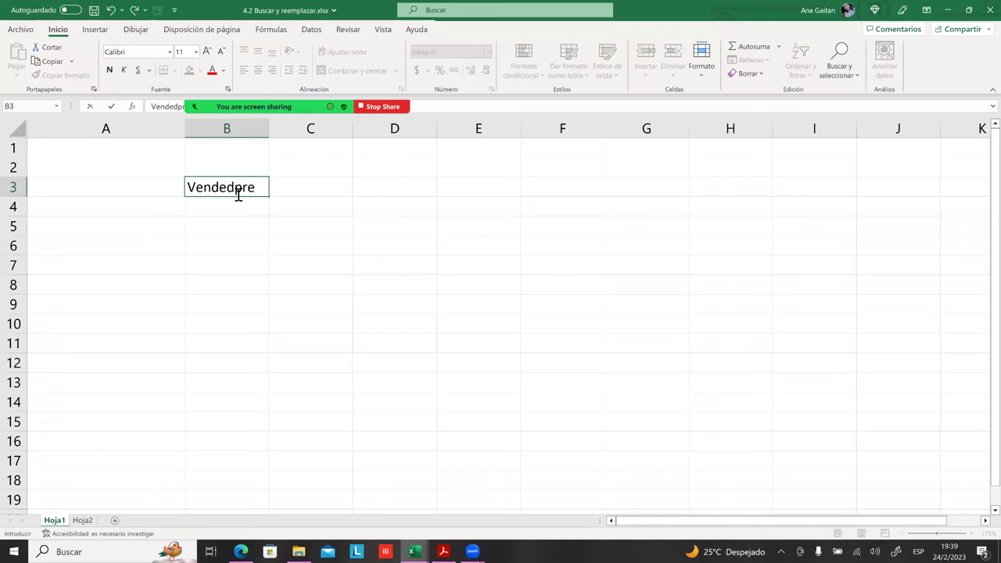
{"action": "key", "text": "BackSpace"}
{"action": "type", "text": "ores"}
{"action": "left_click", "coordinate": [313, 167]}
{"action": "left_click", "coordinate": [315, 187]}
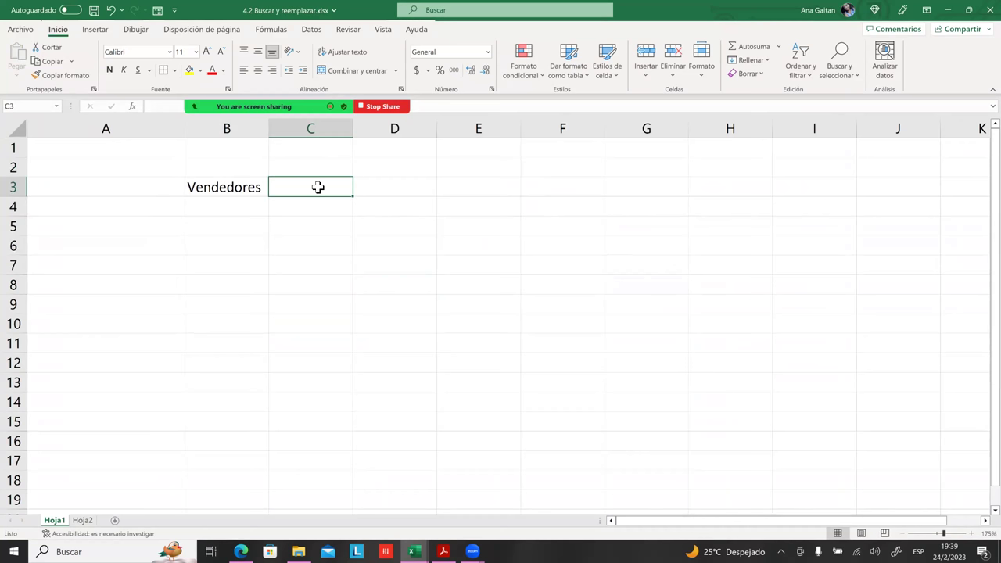
{"action": "type", "text": "Mes 1"}
{"action": "key", "text": "Return"}
{"action": "key", "text": "Up"}
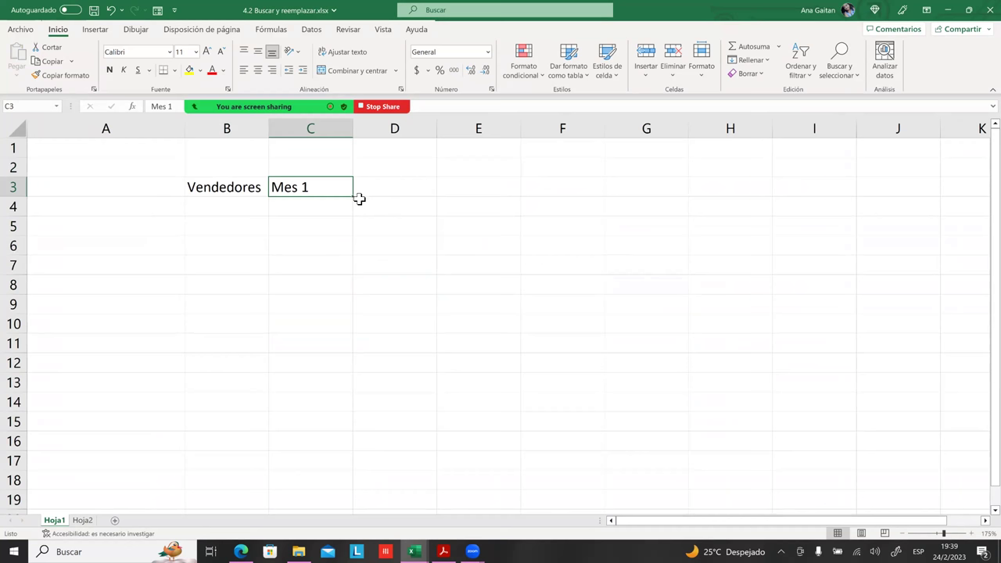
{"action": "left_click_drag", "start_coordinate": [352, 196], "coordinate": [568, 197]}
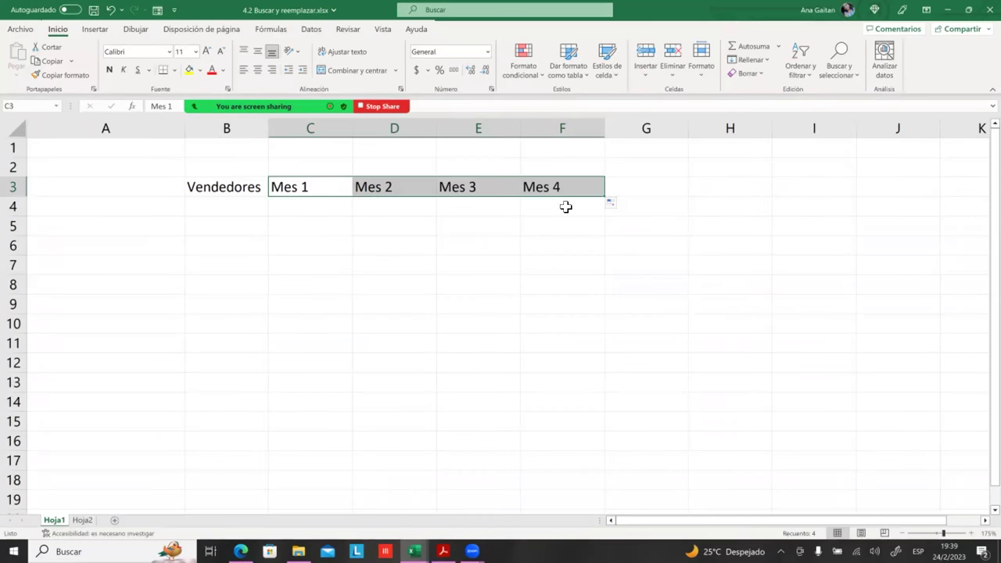
{"action": "left_click", "coordinate": [563, 244]}
{"action": "left_click", "coordinate": [333, 208]}
- Enter 'Vendedor 1' in B4 and fill down to 'Vendedor 5' in B8
{"action": "left_click", "coordinate": [235, 207]}
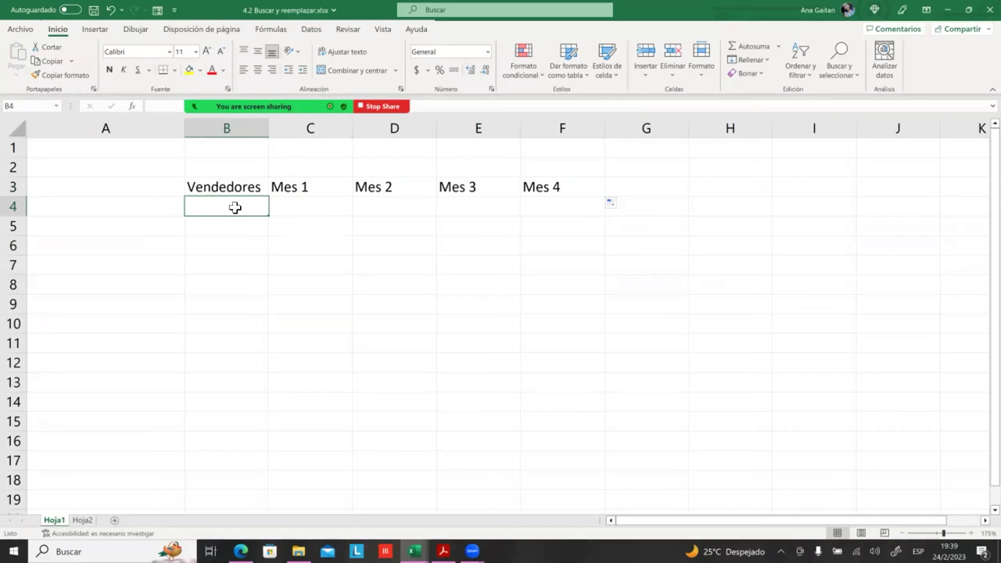
{"action": "type", "text": "Van"}
{"action": "key", "text": "BackSpace"}
{"action": "key", "text": "BackSpace"}
{"action": "key", "text": "BackSpace"}
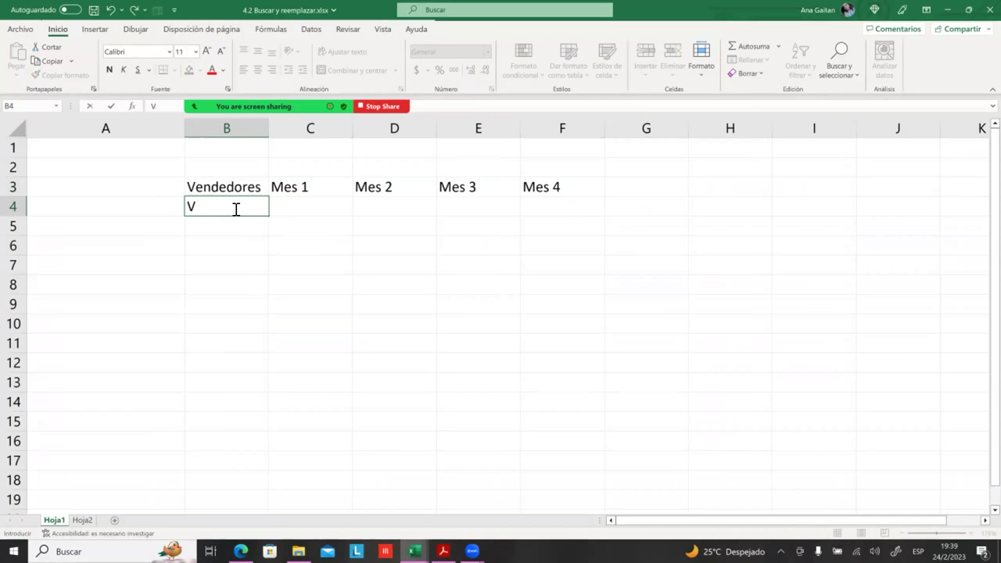
{"action": "type", "text": "endedor"}
{"action": "key", "text": "Delete"}
{"action": "type", "text": "1"}
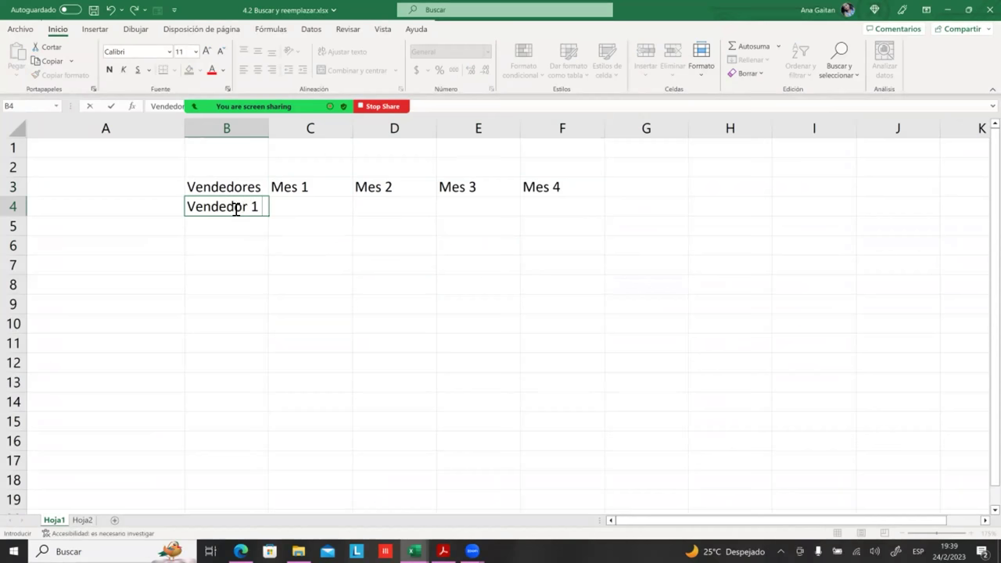
{"action": "left_click", "coordinate": [247, 241]}
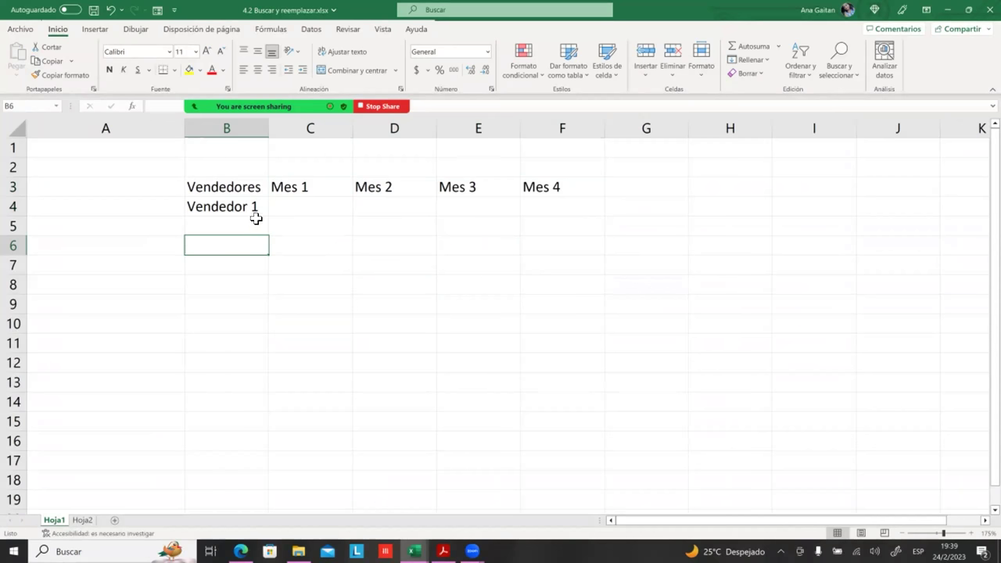
{"action": "left_click", "coordinate": [261, 209]}
{"action": "scroll", "coordinate": [291, 229], "scroll_direction": "up", "scroll_amount": 5}
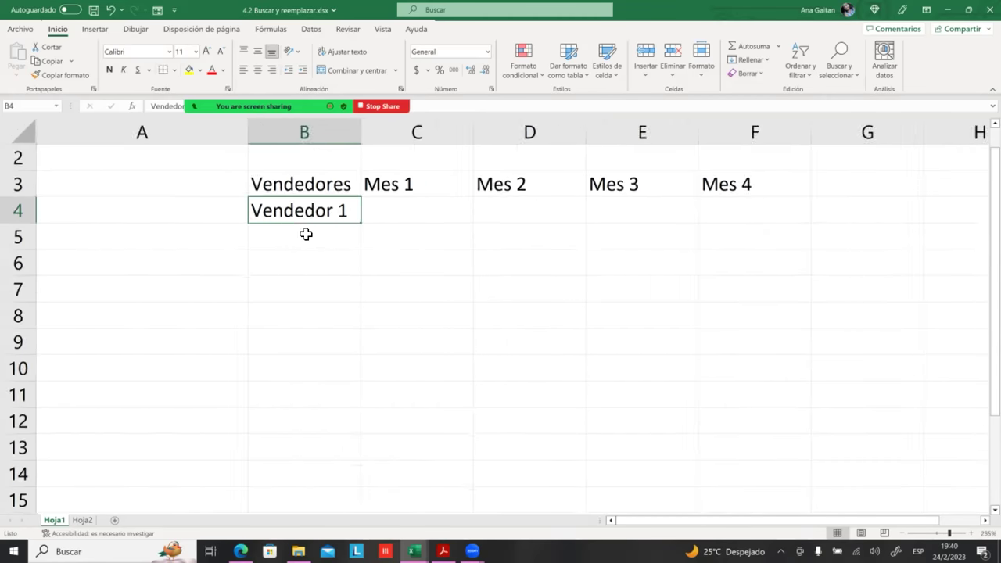
{"action": "left_click_drag", "start_coordinate": [387, 261], "coordinate": [373, 363]}
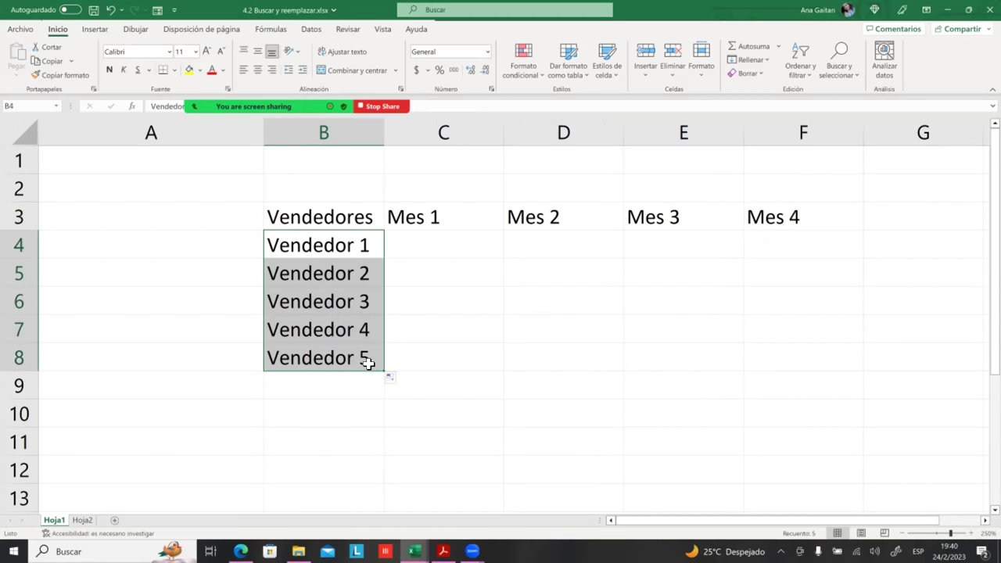
{"action": "left_click", "coordinate": [438, 353]}
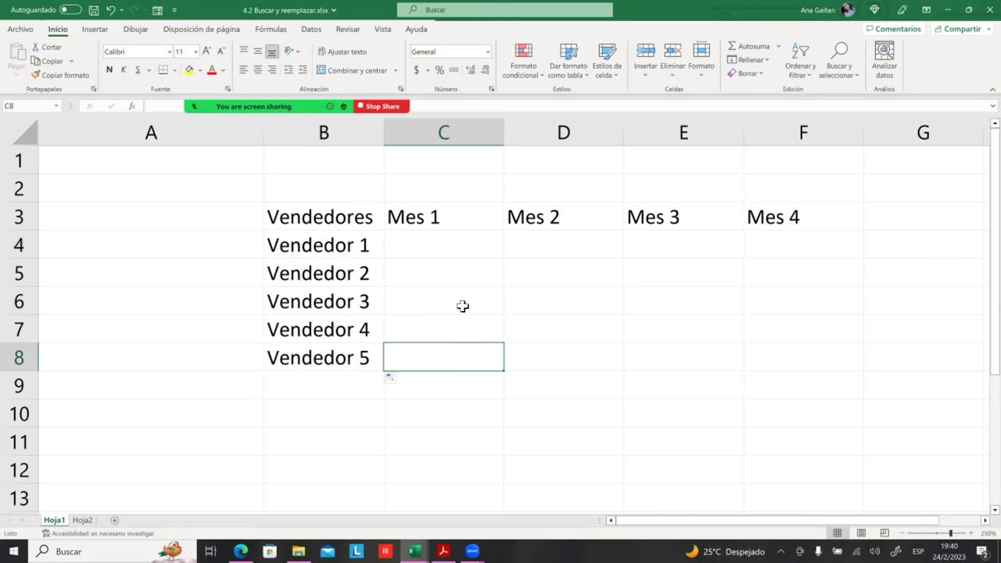
{"action": "left_click", "coordinate": [985, 520]}
{"action": "left_click", "coordinate": [817, 412]}
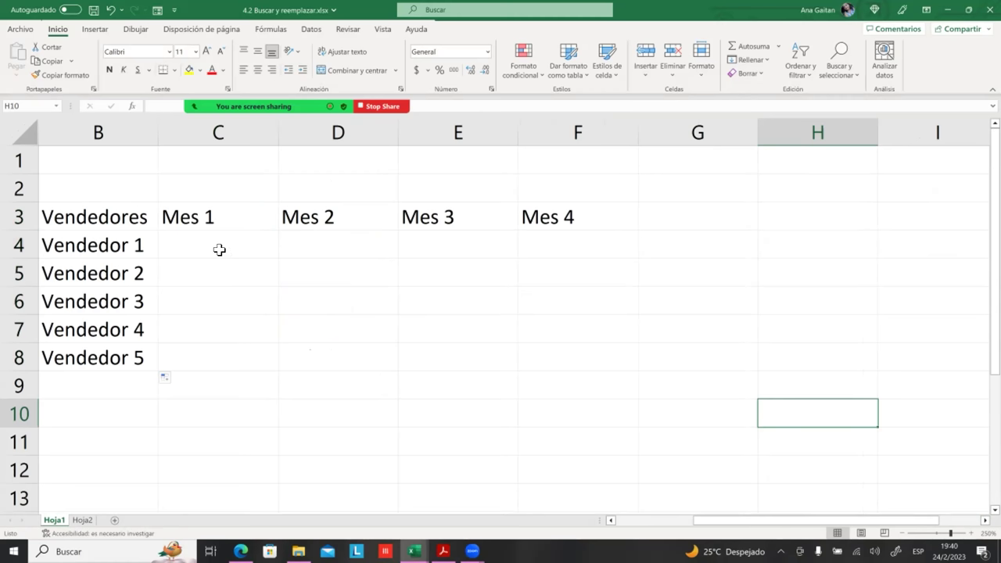
- Apply the Contabilidad (accounting) number format to the sales range C4:F8
{"action": "mouse_move", "coordinate": [220, 250]}
{"action": "left_mouse_down"}
{"action": "mouse_move", "coordinate": [360, 334]}
{"action": "mouse_move", "coordinate": [570, 364]}
{"action": "left_mouse_up"}
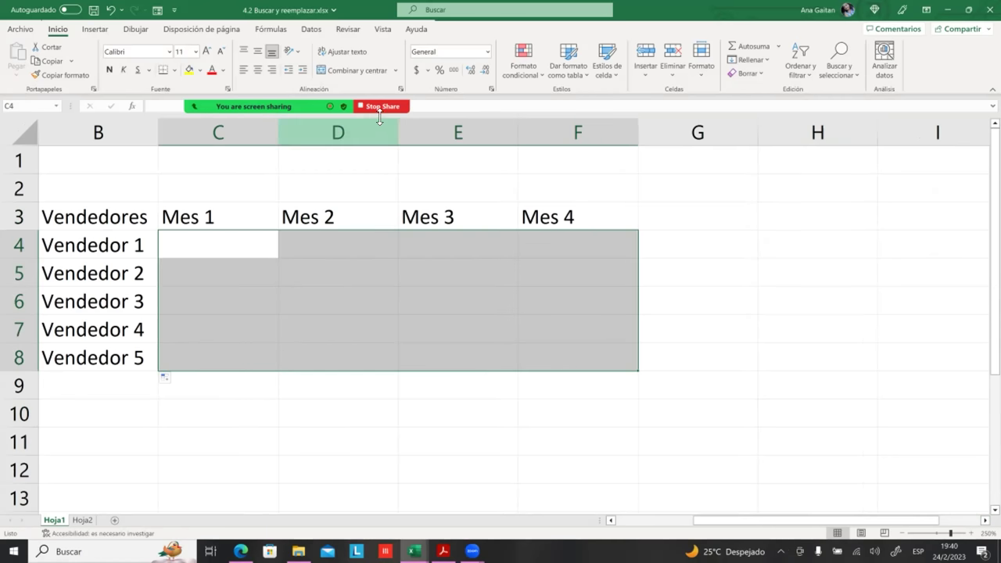
{"action": "left_click", "coordinate": [487, 52]}
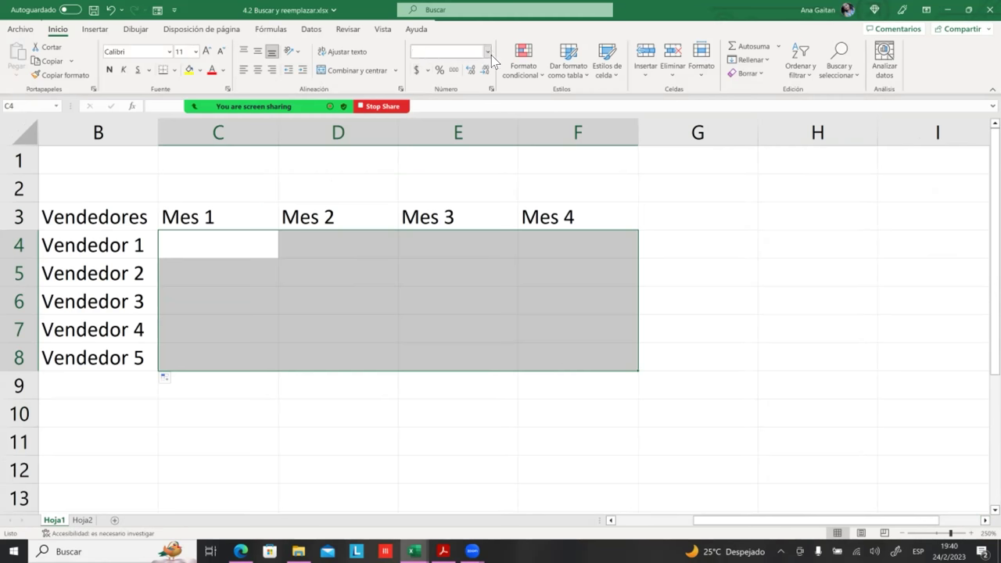
{"action": "left_click", "coordinate": [479, 150]}
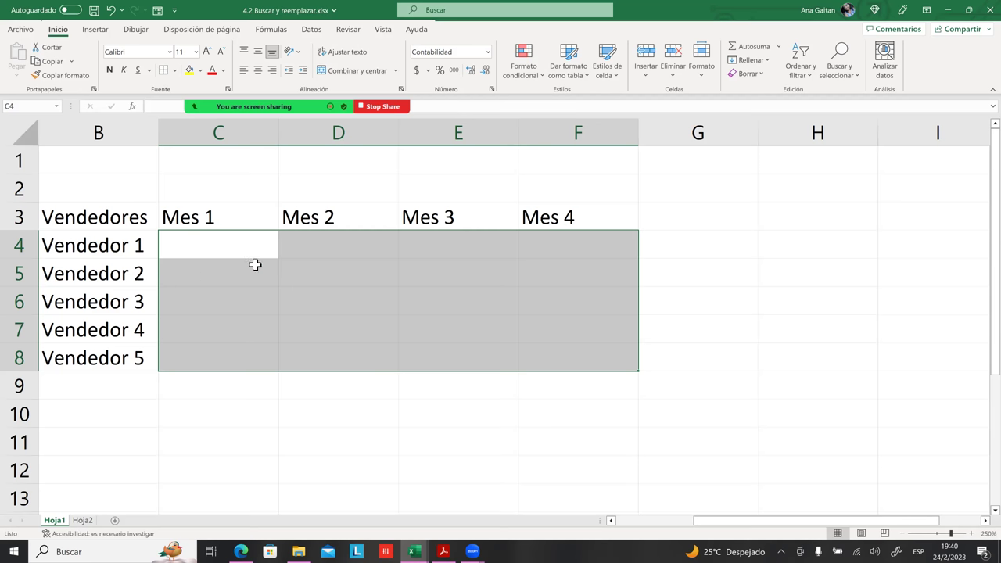
- Enter =ALEATORIO.ENTRE(100;1000) in cell C4
{"action": "left_click", "coordinate": [255, 265]}
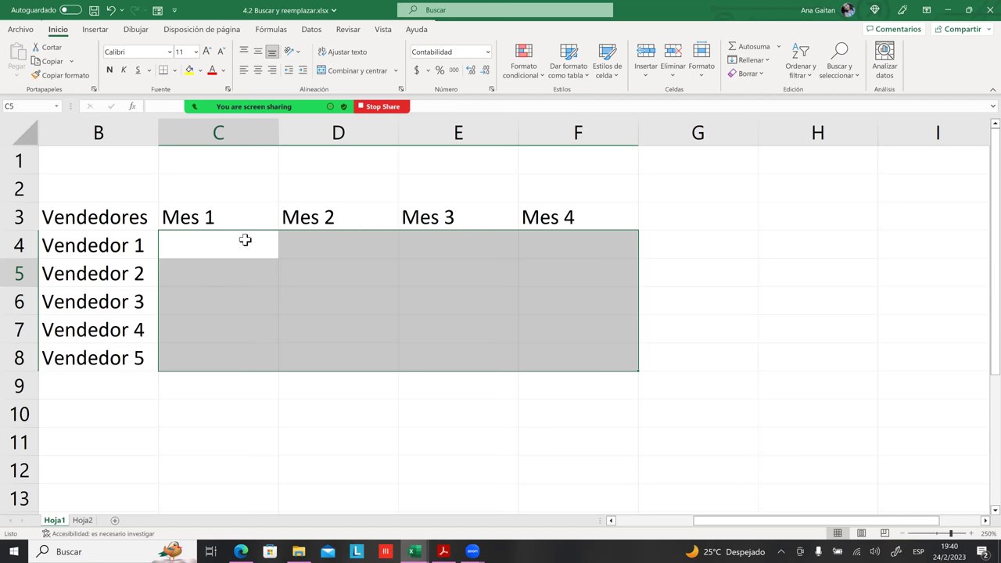
{"action": "left_click", "coordinate": [245, 241]}
{"action": "type", "text": "?"}
{"action": "key", "text": "BackSpace"}
{"action": "type", "text": "¡"}
{"action": "key", "text": "BackSpace"}
{"action": "type", "text": "="}
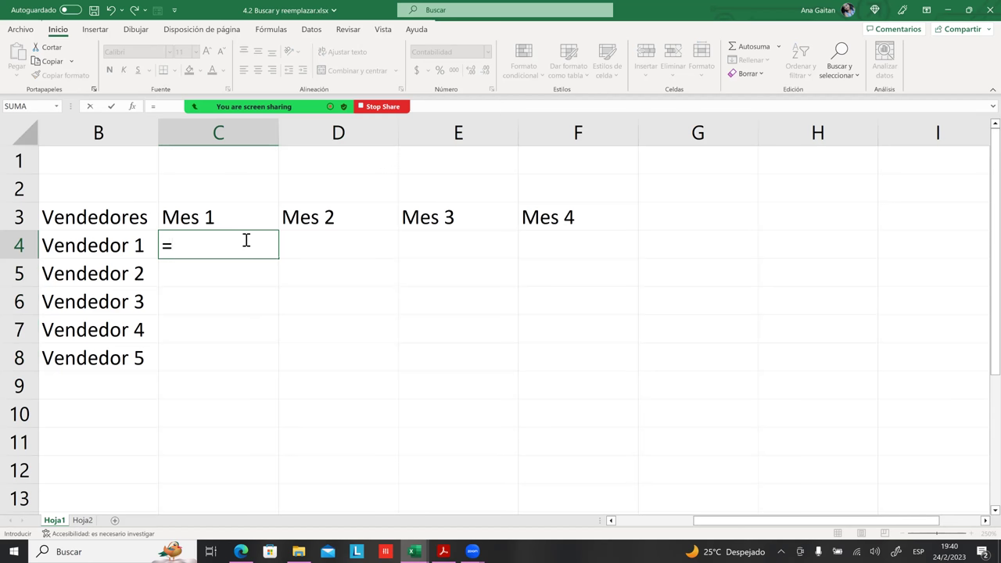
{"action": "type", "text": "ale"}
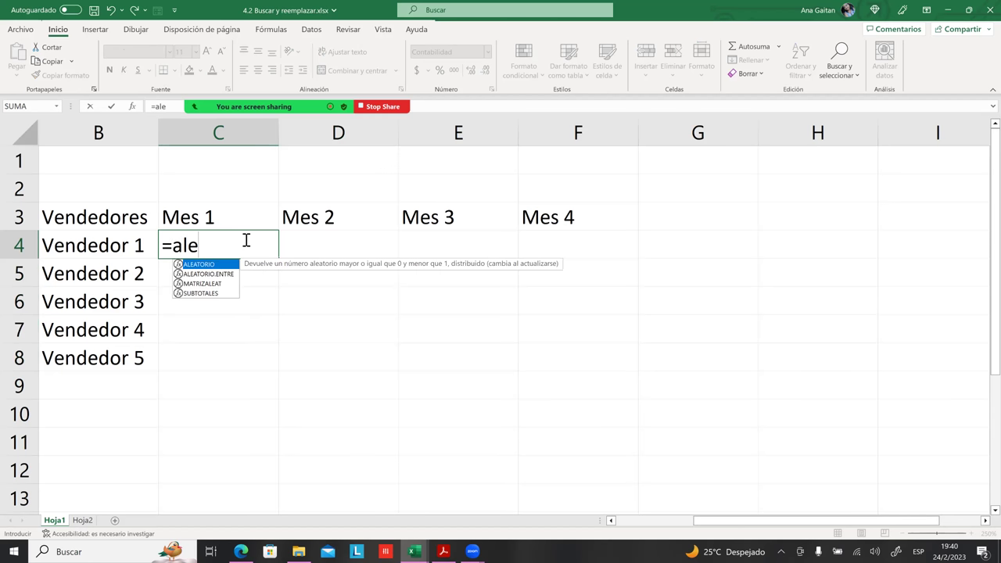
{"action": "double_click", "coordinate": [208, 274]}
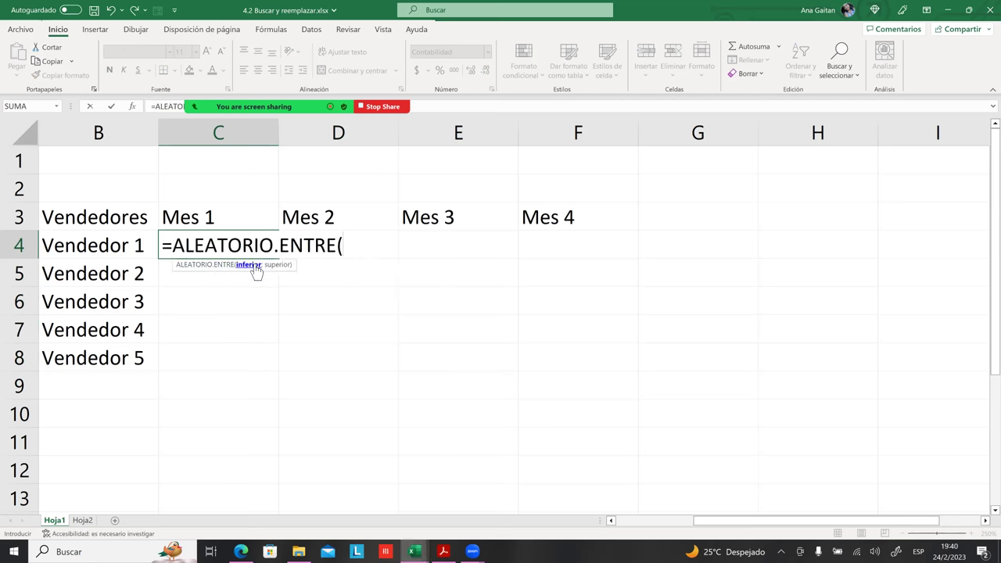
{"action": "type", "text": "100"}
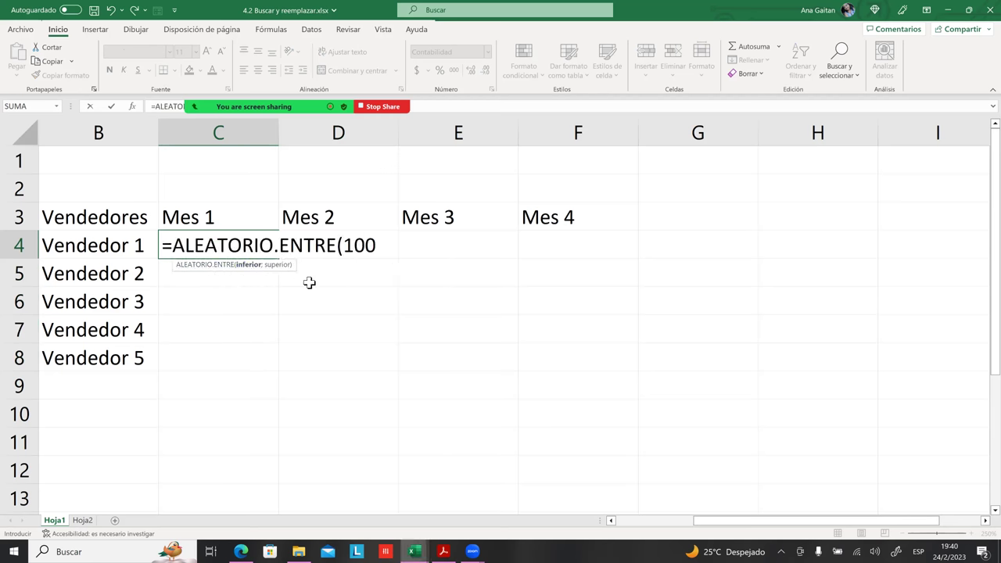
{"action": "type", "text": ";"}
{"action": "type", "text": "1000)"}
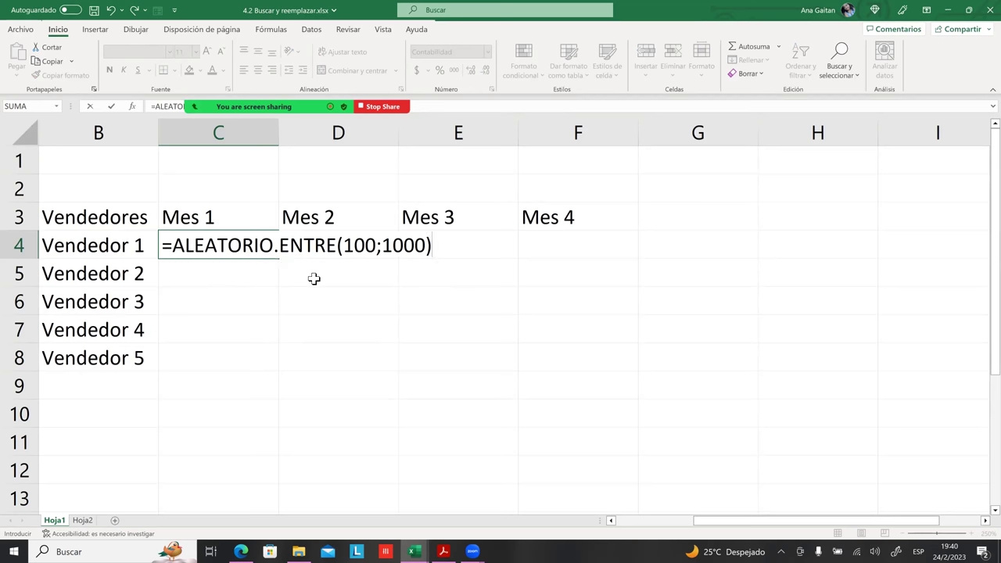
{"action": "key", "text": "Return"}
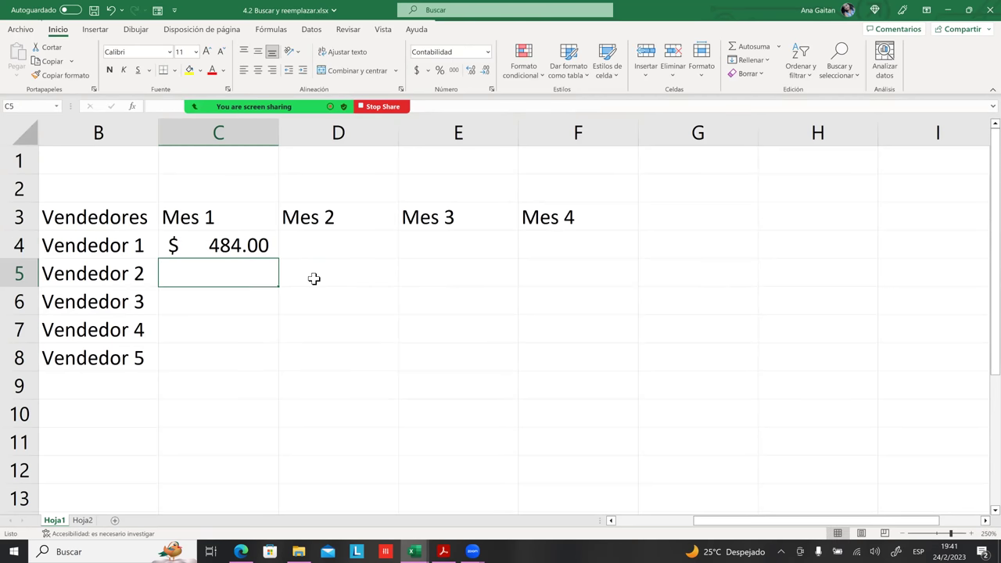
{"action": "left_click", "coordinate": [260, 246]}
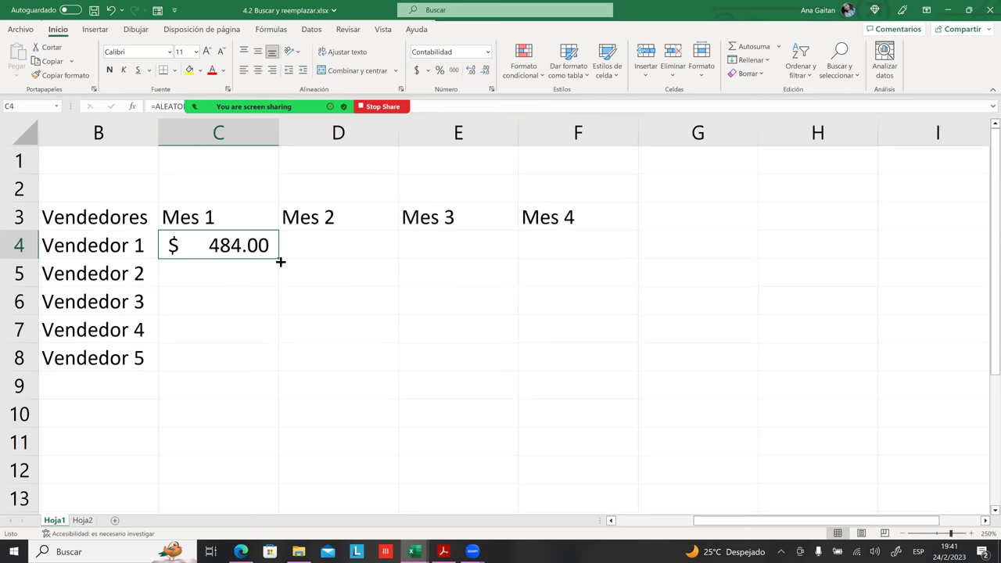
- Copy the C4 ALEATORIO.ENTRE formula across to F4 and down to row 8
{"action": "mouse_move", "coordinate": [280, 259]}
{"action": "left_mouse_down"}
{"action": "mouse_move", "coordinate": [394, 270]}
{"action": "mouse_move", "coordinate": [631, 271]}
{"action": "mouse_move", "coordinate": [640, 261]}
{"action": "left_mouse_up"}
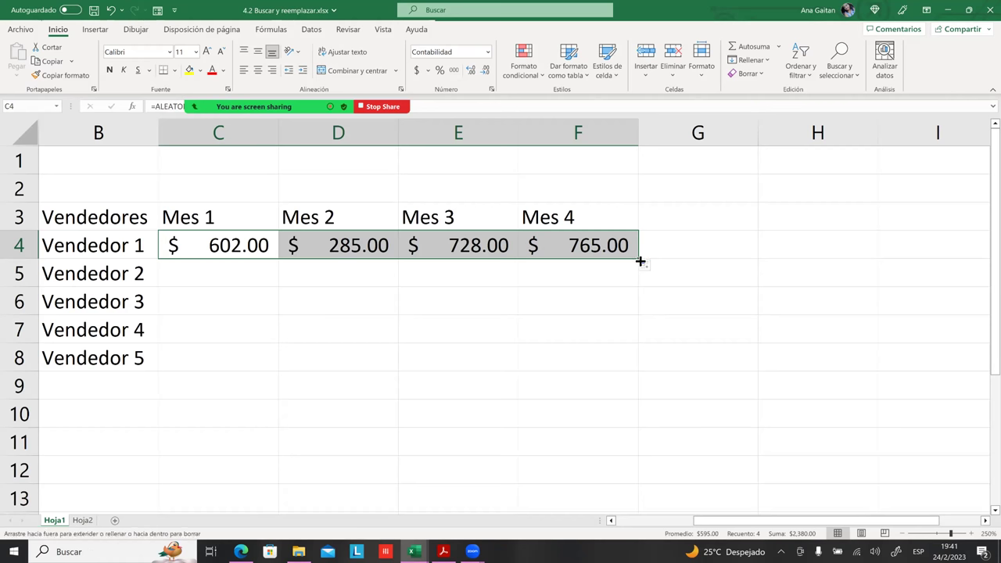
{"action": "mouse_move", "coordinate": [639, 261]}
{"action": "left_mouse_down"}
{"action": "mouse_move", "coordinate": [655, 365]}
{"action": "mouse_move", "coordinate": [579, 309]}
{"action": "left_mouse_up"}
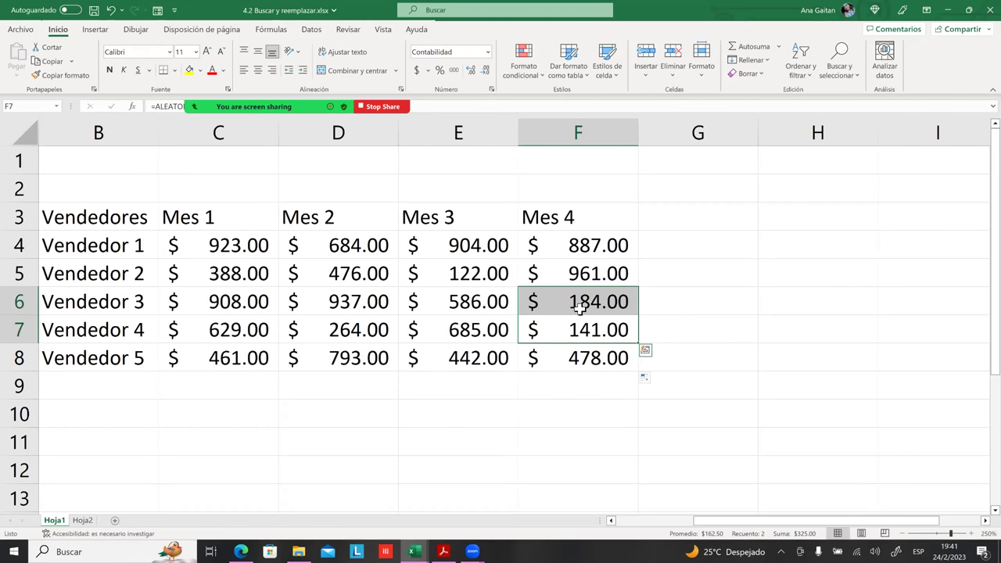
{"action": "left_click", "coordinate": [476, 383]}
{"action": "key", "text": "Left"}
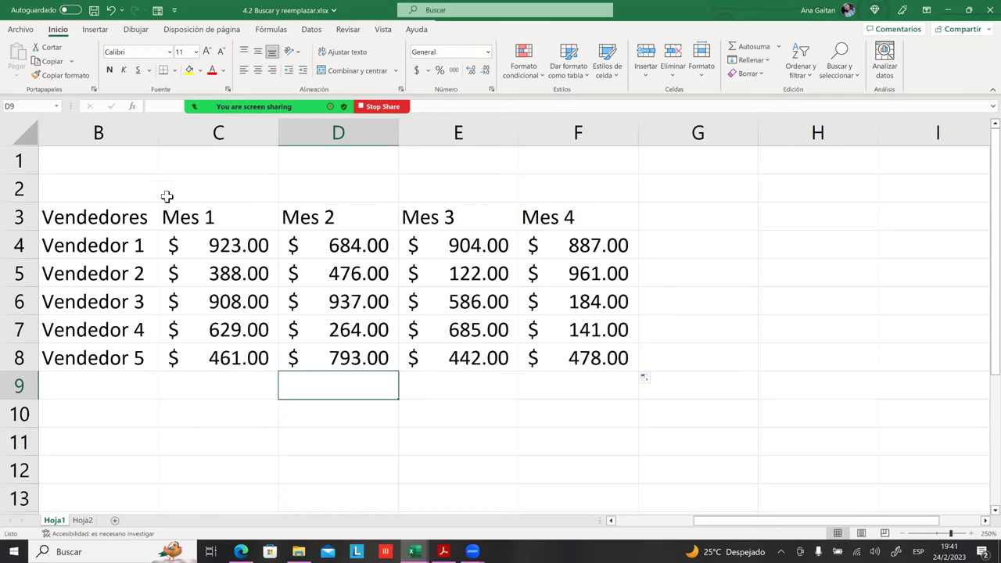
{"action": "left_click_drag", "start_coordinate": [180, 245], "coordinate": [573, 356]}
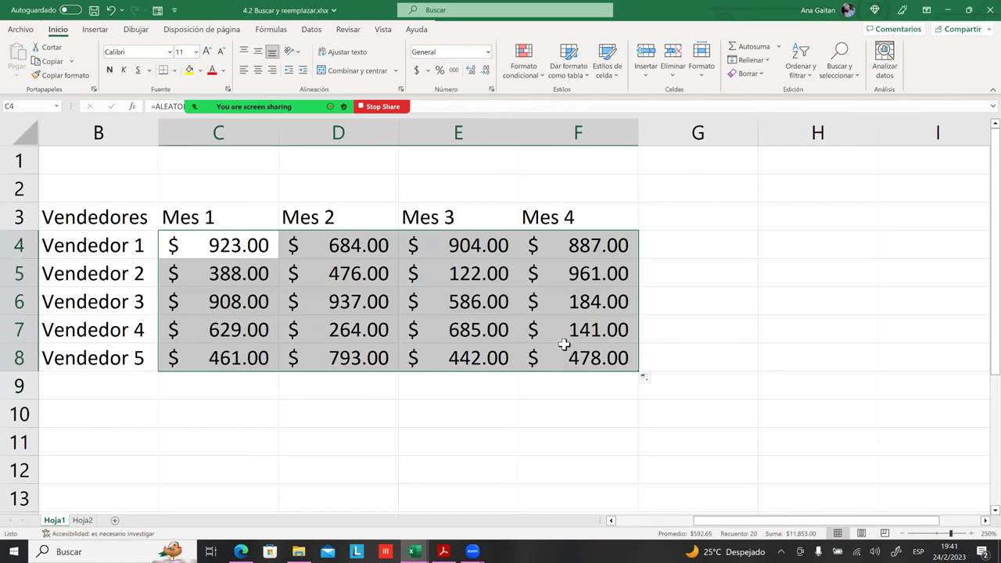
- Copy the Mes 1–Mes 4 figures in C4:F8 and paste them back onto C4 as values only
{"action": "key", "text": "ctrl+c"}
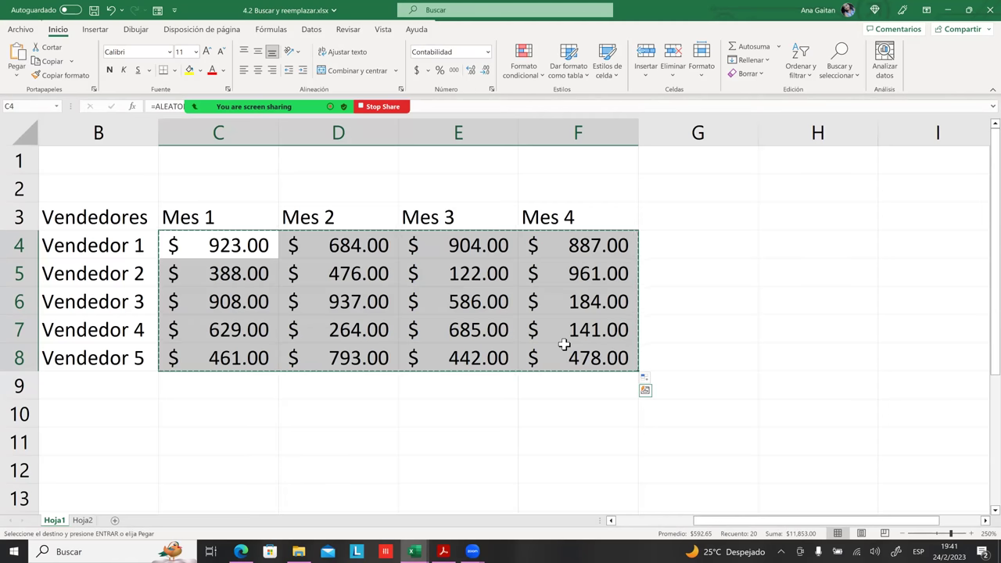
{"action": "left_click", "coordinate": [544, 331]}
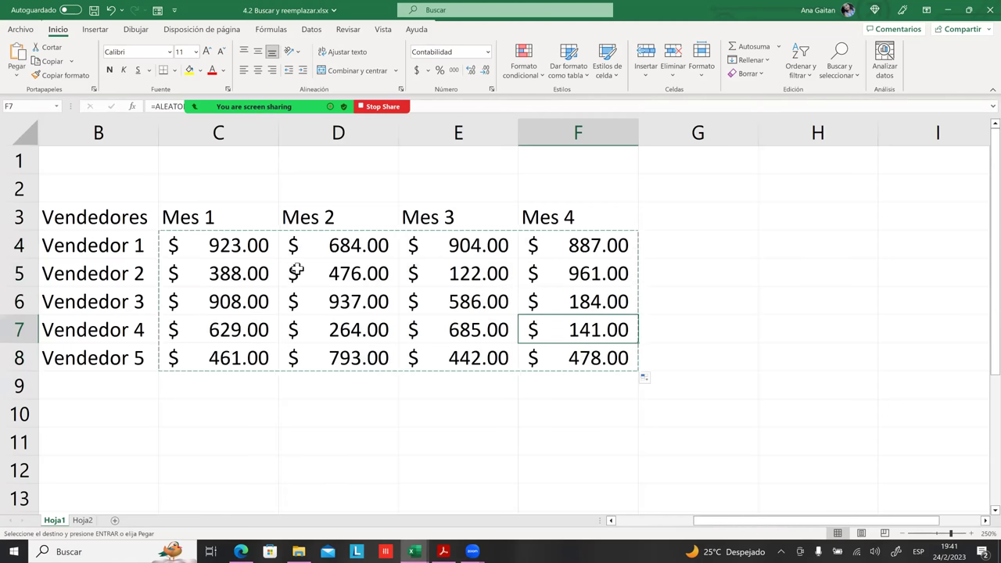
{"action": "right_click", "coordinate": [234, 249]}
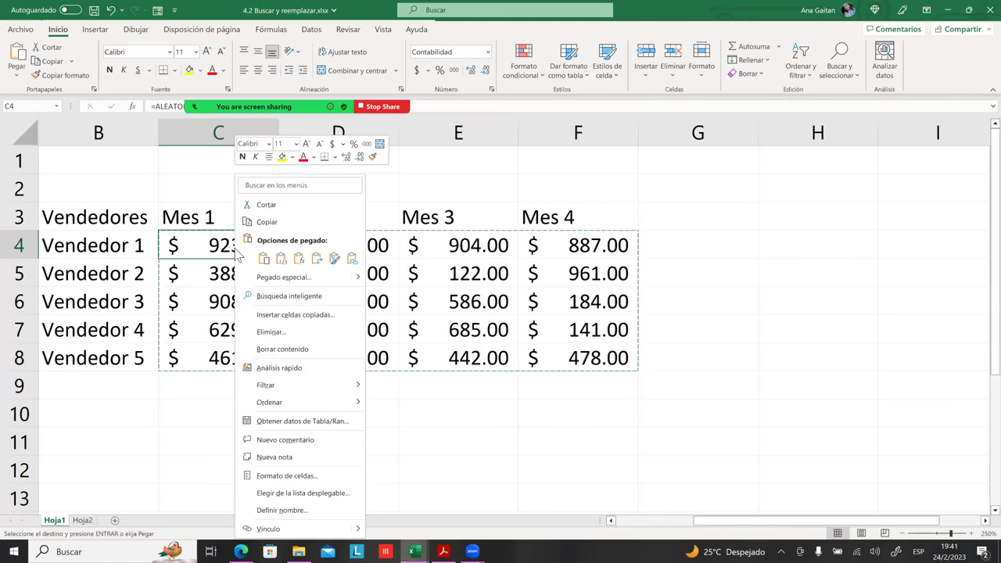
{"action": "left_click", "coordinate": [281, 258]}
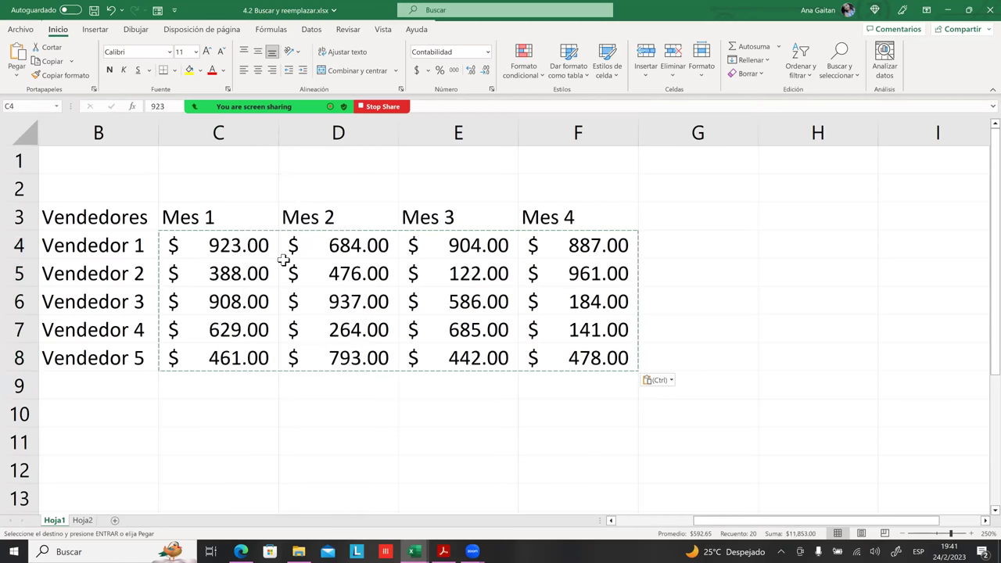
{"action": "left_click", "coordinate": [366, 293]}
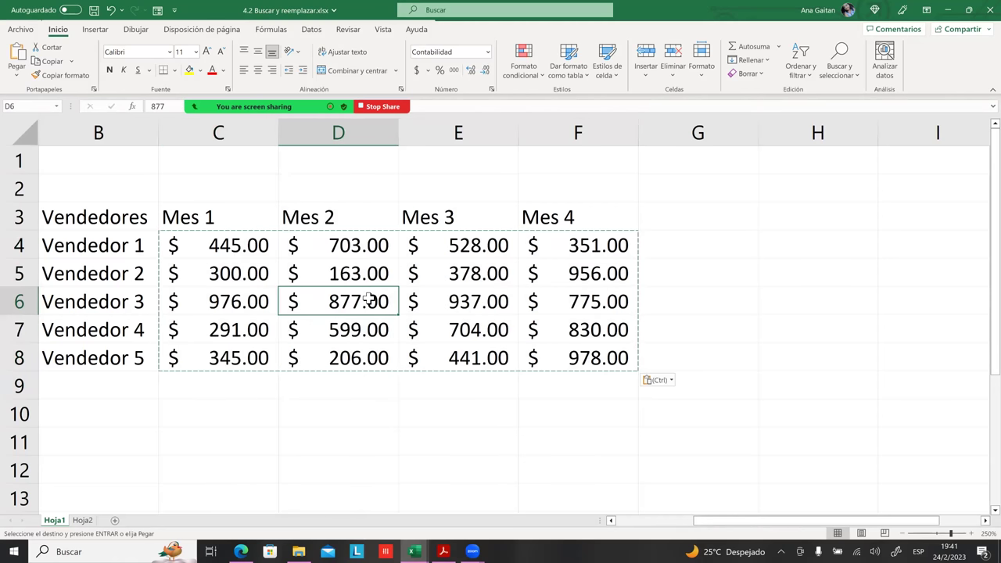
- Check C4 and C5 to confirm they now hold plain numbers such as 445
{"action": "left_click", "coordinate": [234, 274]}
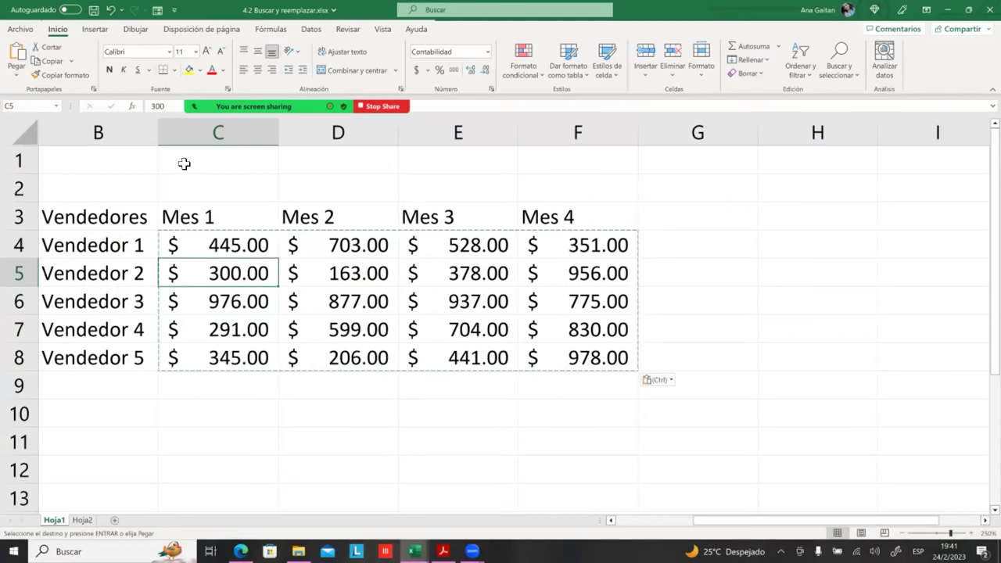
{"action": "left_click", "coordinate": [205, 252]}
{"action": "left_click", "coordinate": [208, 266]}
{"action": "left_click", "coordinate": [210, 257]}
{"action": "left_click", "coordinate": [207, 268]}
{"action": "left_click", "coordinate": [210, 256]}
{"action": "left_click", "coordinate": [211, 265]}
{"action": "left_click", "coordinate": [213, 254]}
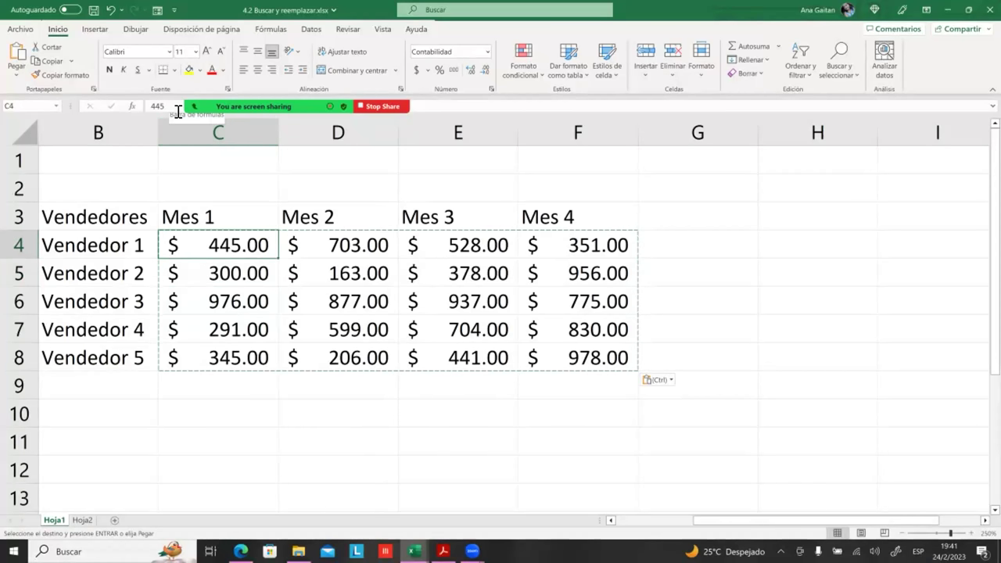
- Enter the heading 'Total de Ventas' in cell G3
{"action": "left_click", "coordinate": [338, 442]}
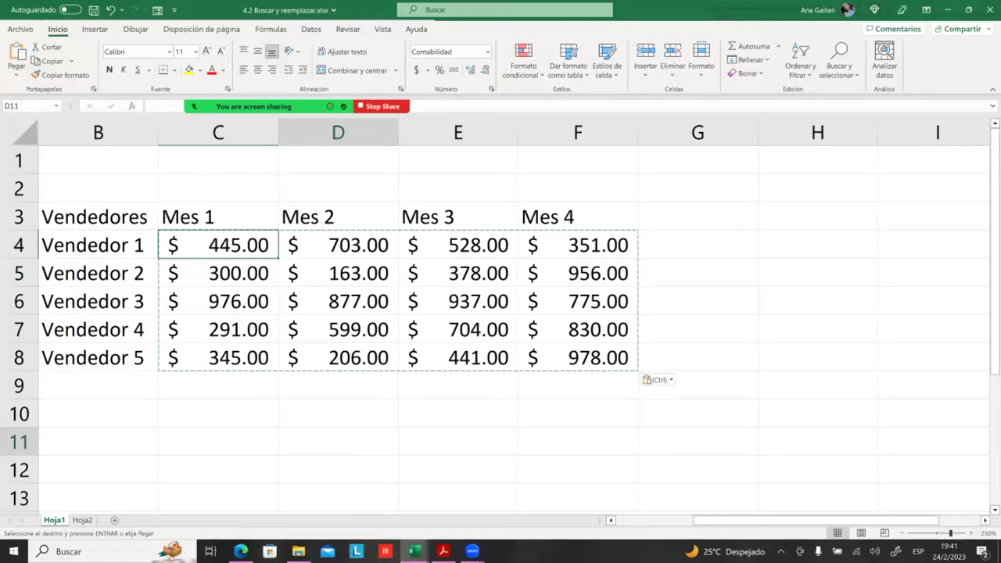
{"action": "left_click", "coordinate": [646, 223]}
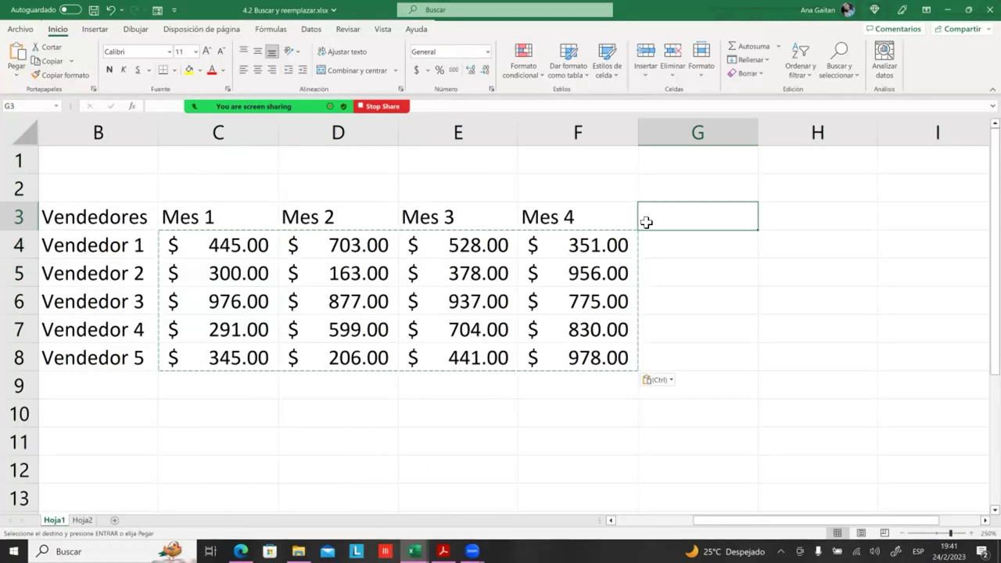
{"action": "type", "text": "tot"}
{"action": "key", "text": "BackSpace"}
{"action": "key", "text": "BackSpace"}
{"action": "key", "text": "BackSpace"}
{"action": "type", "text": "tO"}
{"action": "key", "text": "Caps_Lock"}
{"action": "key", "text": "BackSpace"}
{"action": "key", "text": "BackSpace"}
{"action": "type", "text": "Total Ve"}
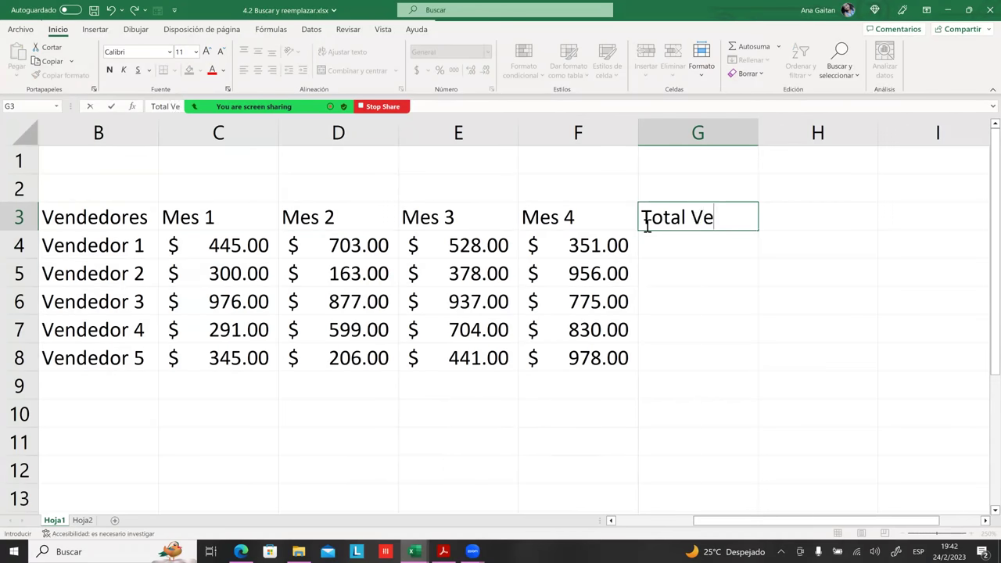
{"action": "key", "text": "BackSpace"}
{"action": "key", "text": "BackSpace"}
{"action": "type", "text": "de Ventas"}
{"action": "left_click", "coordinate": [698, 329]}
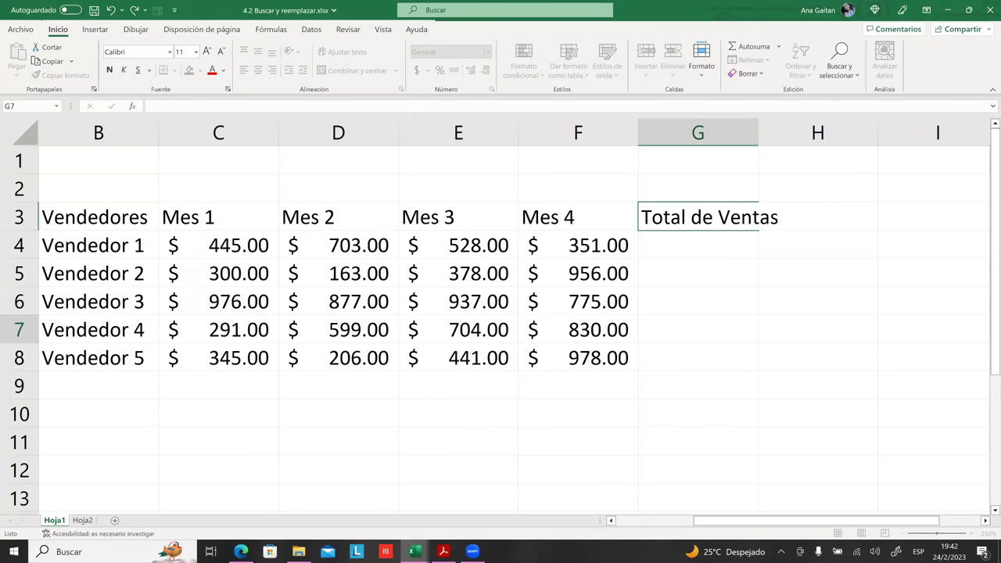
- Widen column G to fit the heading and give G4:G8 Contabilidad format
{"action": "left_click", "coordinate": [698, 216]}
{"action": "left_click_drag", "start_coordinate": [758, 131], "coordinate": [807, 131]}
{"action": "left_click", "coordinate": [836, 217]}
{"action": "left_click", "coordinate": [722, 216]}
{"action": "key", "text": "Return"}
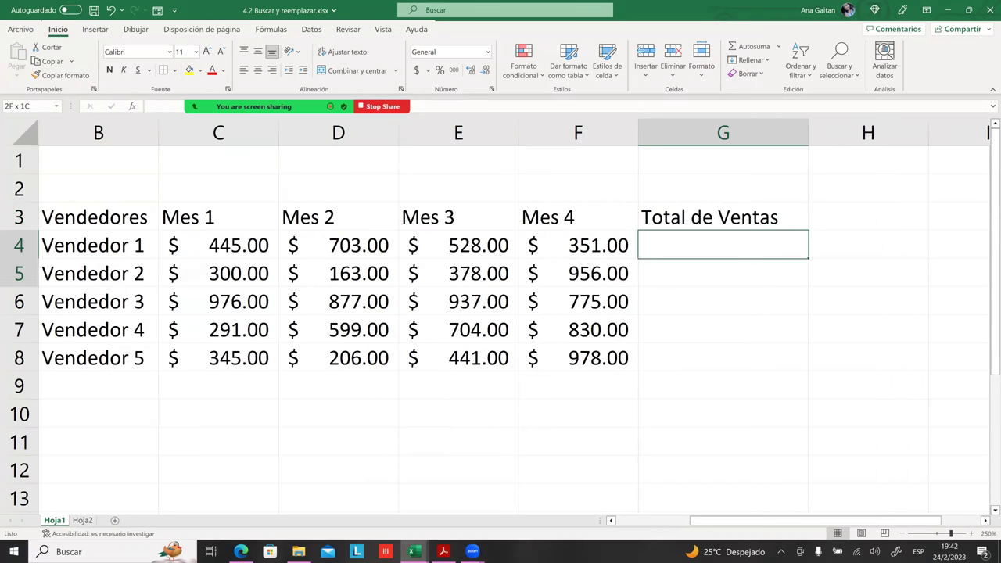
{"action": "key", "text": "shift+Down"}
{"action": "key", "text": "shift+Down"}
{"action": "key", "text": "shift+Down"}
{"action": "left_click", "coordinate": [417, 70]}
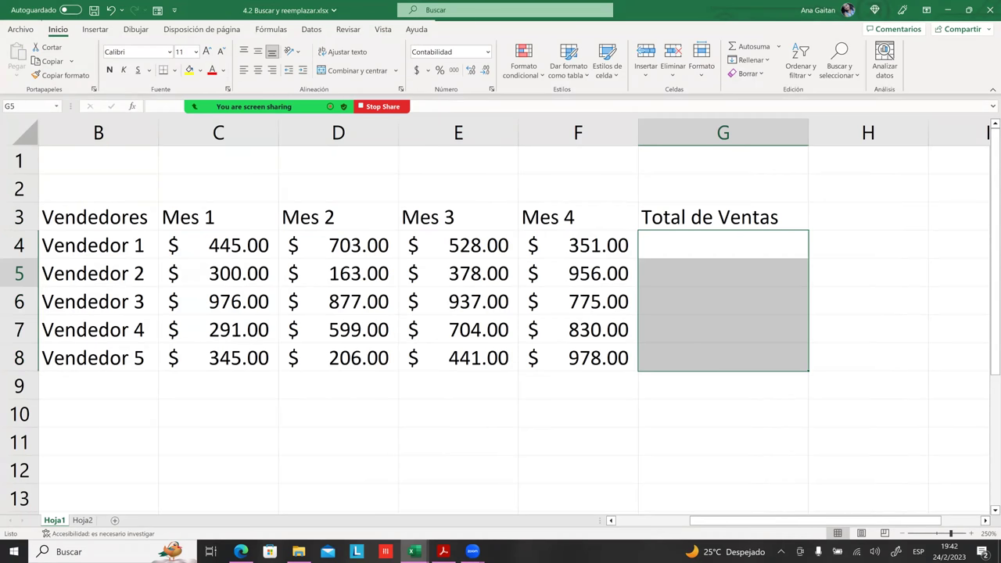
- Enter =SUMA(C4:F4) in G4, giving Vendedor 1's total of $2,027.00
{"action": "left_click", "coordinate": [722, 245]}
{"action": "type", "text": "="}
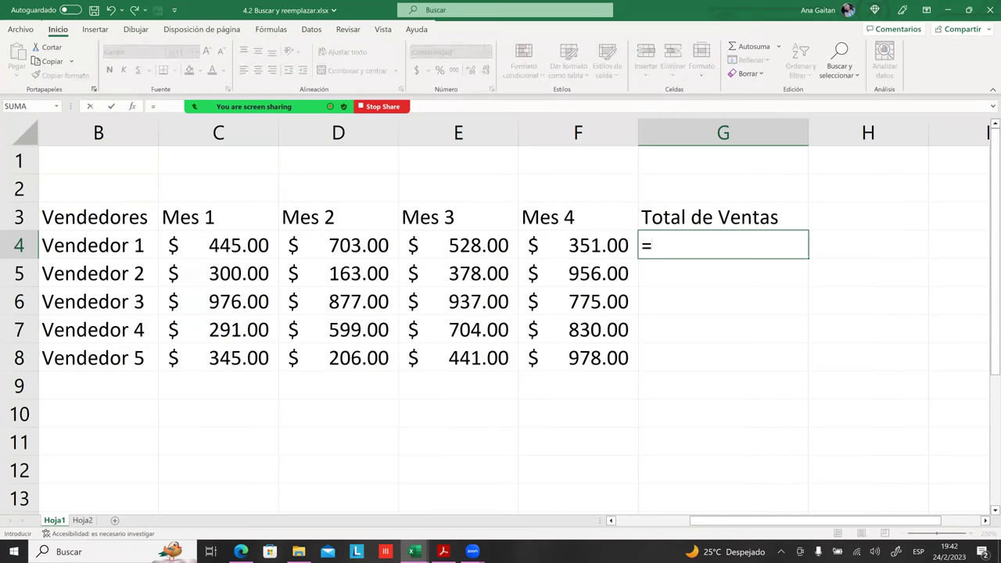
{"action": "type", "text": "su"}
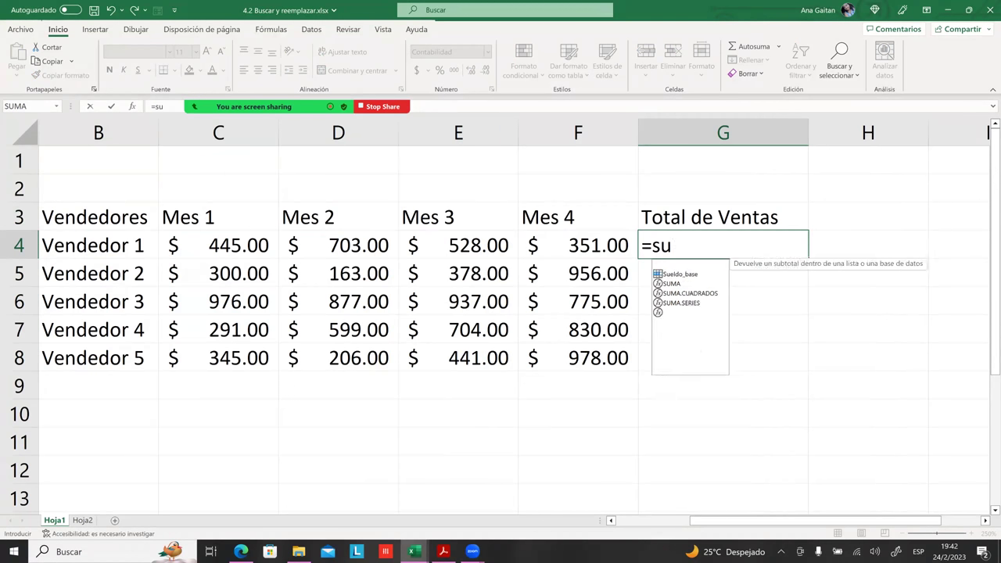
{"action": "type", "text": "ma"}
{"action": "key", "text": "Tab"}
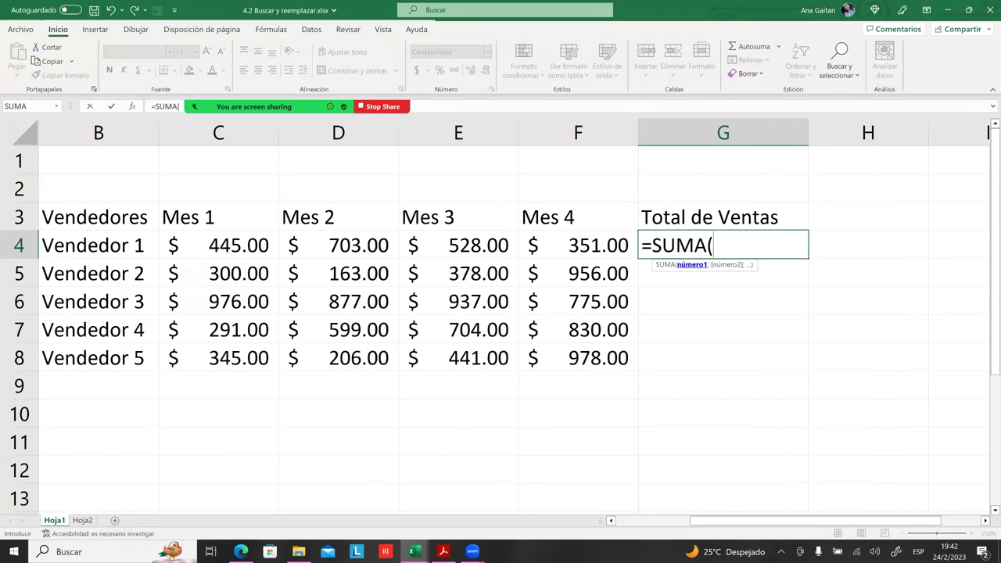
{"action": "left_click_drag", "start_coordinate": [203, 250], "coordinate": [598, 252]}
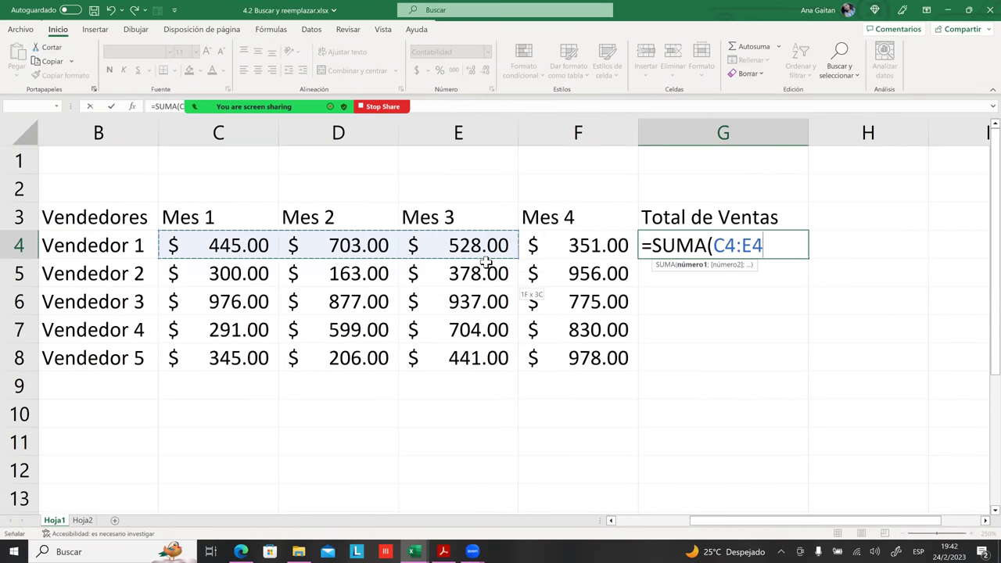
{"action": "type", "text": ")"}
{"action": "key", "text": "Return"}
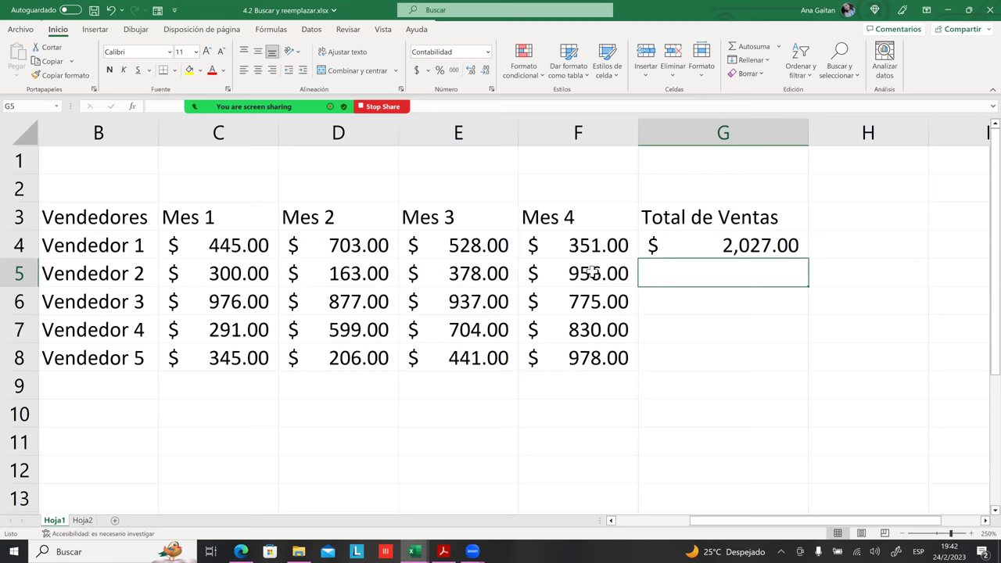
- Fill the total formula down from G4 to G8 for the other vendors
{"action": "left_click", "coordinate": [656, 356]}
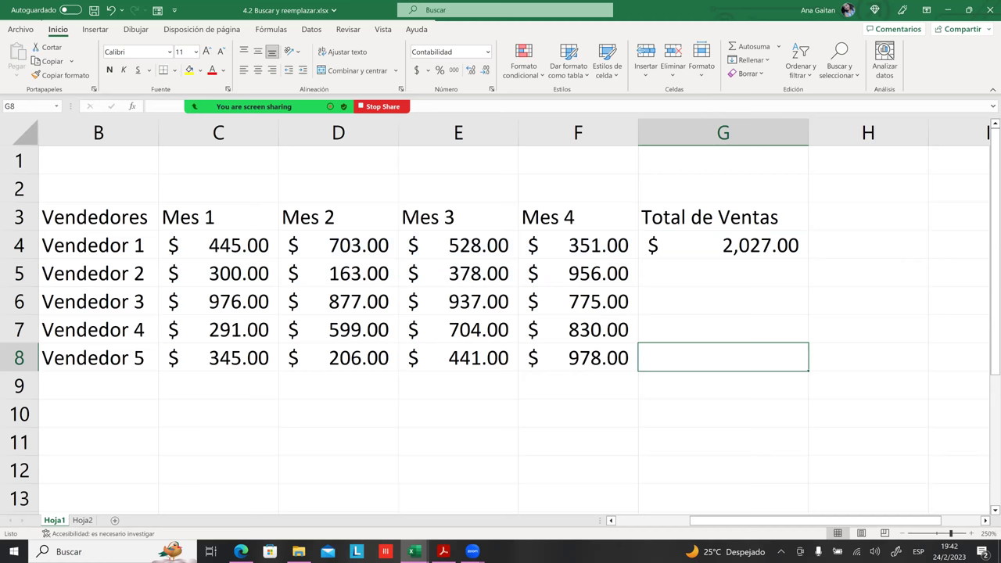
{"action": "left_click", "coordinate": [722, 244]}
{"action": "left_click_drag", "start_coordinate": [808, 258], "coordinate": [808, 364]}
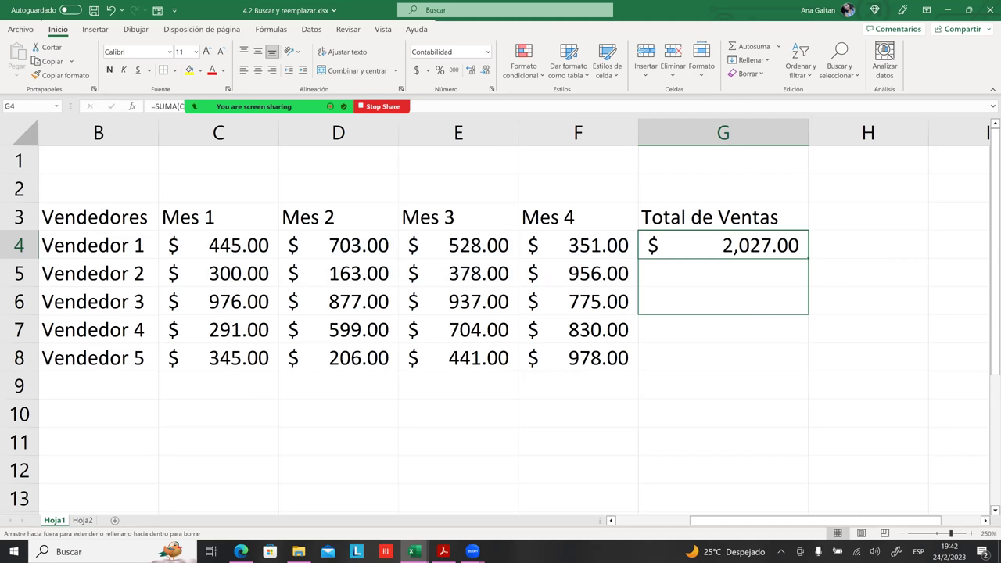
{"action": "left_click", "coordinate": [722, 441]}
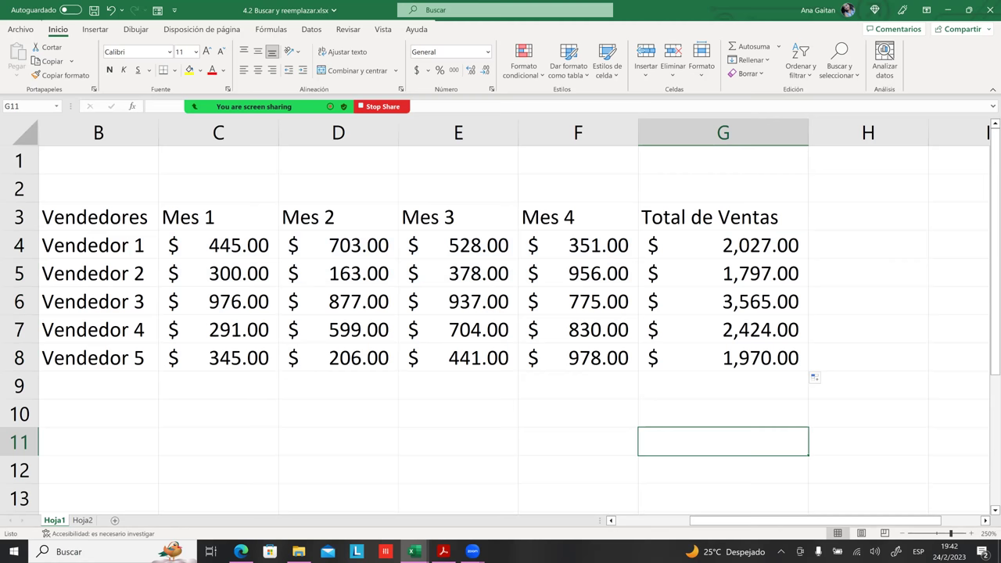
{"action": "left_click_drag", "start_coordinate": [816, 519], "coordinate": [802, 520]}
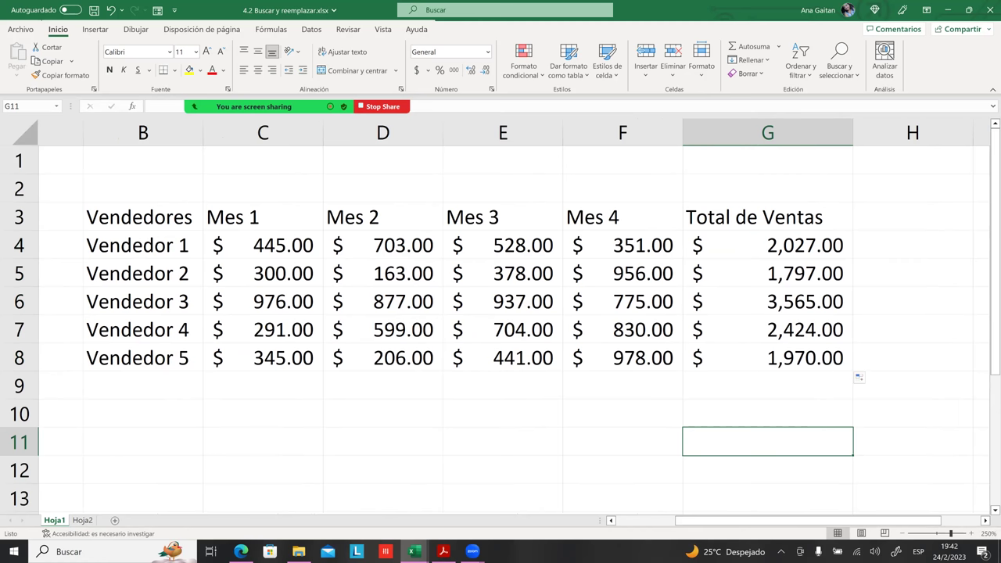
{"action": "key", "text": "Up"}
{"action": "key", "text": "Up"}
{"action": "key", "text": "Up"}
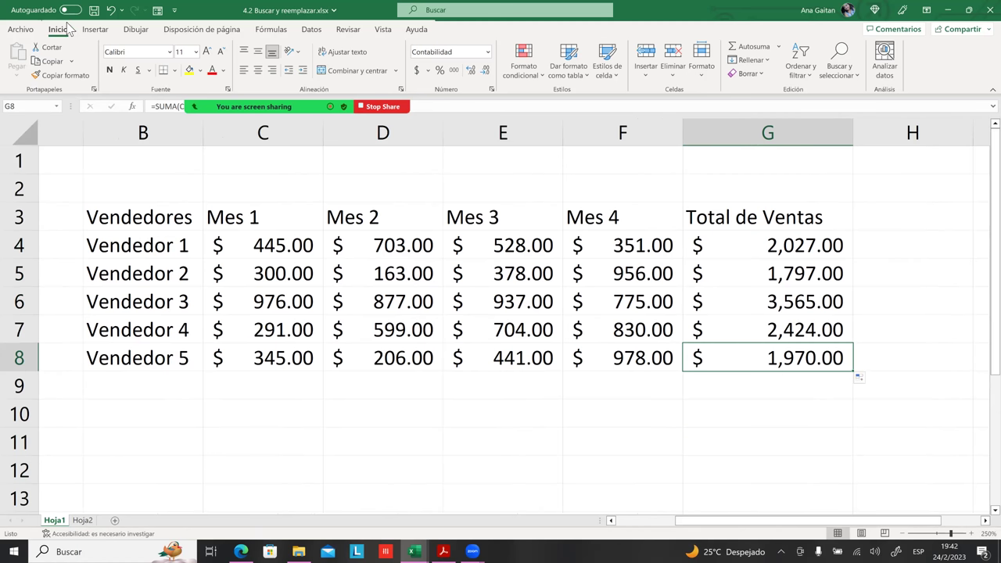
- Turn B3:G8 into a table with headers using Ctrl+T
{"action": "key", "text": "Up"}
{"action": "key", "text": "Up"}
{"action": "key", "text": "Down"}
{"action": "key", "text": "Down"}
{"action": "key", "text": "ctrl+t"}
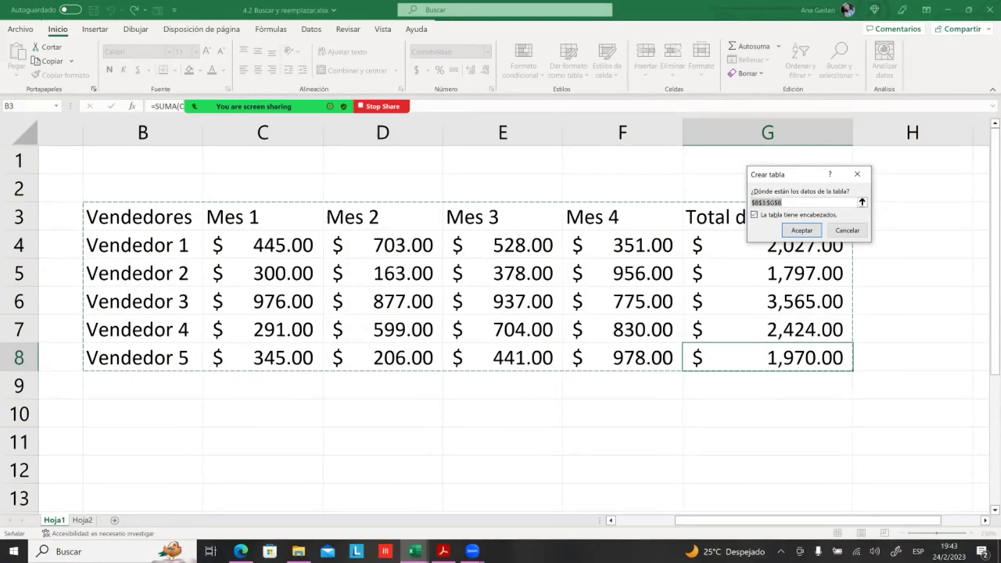
{"action": "left_click", "coordinate": [801, 230]}
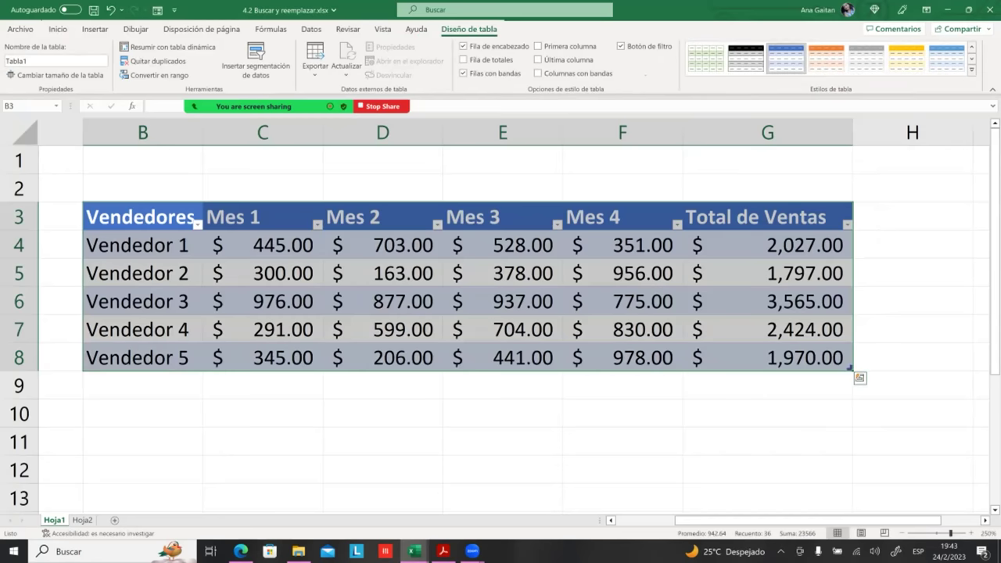
- Inspect the cells and total formulas in the new Tabla1
{"action": "left_click", "coordinate": [622, 385]}
{"action": "left_click", "coordinate": [767, 301]}
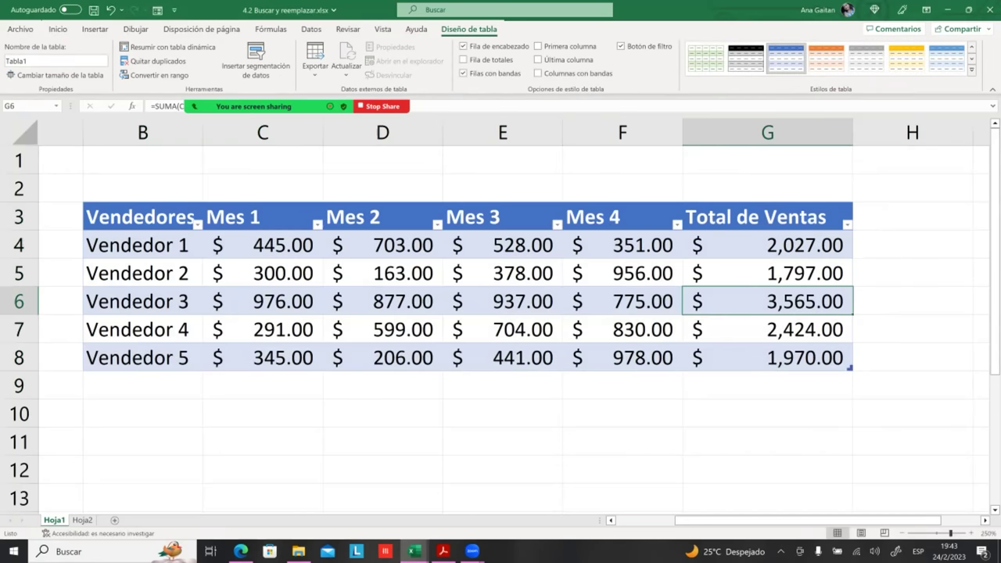
{"action": "key", "text": "Up"}
{"action": "key", "text": "Up"}
{"action": "left_click", "coordinate": [462, 240]}
{"action": "left_click", "coordinate": [366, 271]}
{"action": "left_click", "coordinate": [767, 301]}
{"action": "key", "text": "Up"}
{"action": "key", "text": "Up"}
{"action": "key", "text": "ctrl+Down"}
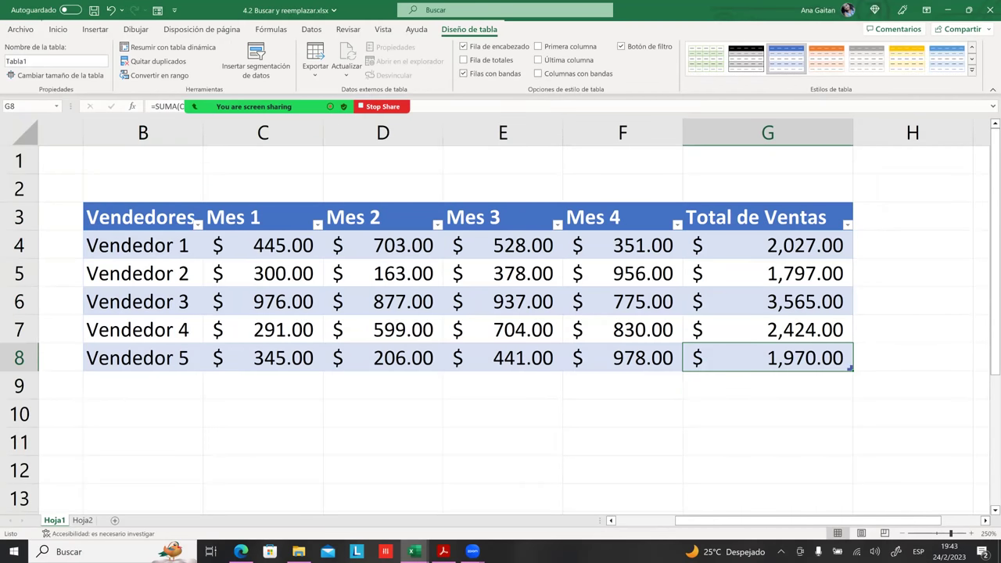
{"action": "left_click", "coordinate": [218, 249]}
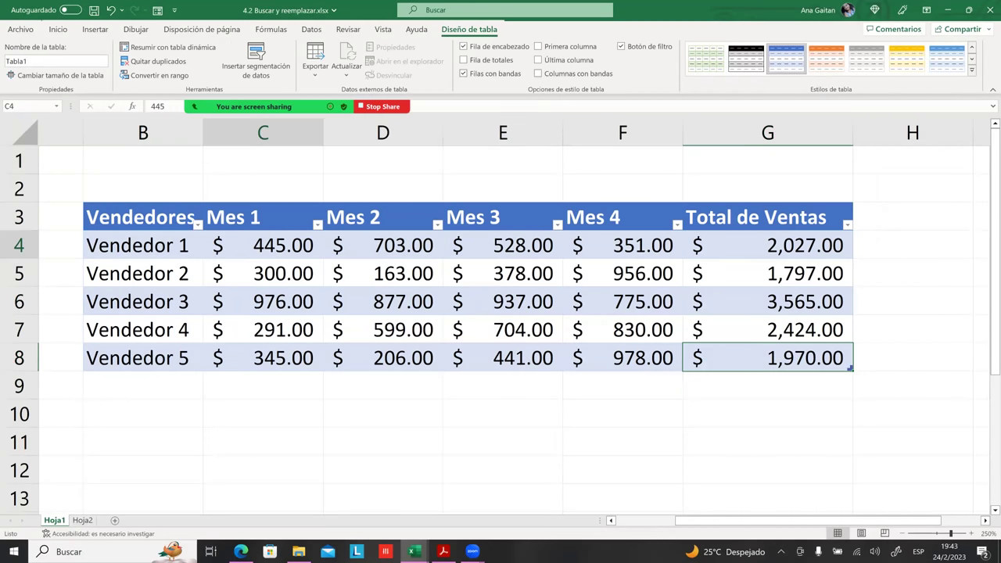
- Select the whole sales table B3:G8, headers included, and copy it with Ctrl+C
{"action": "left_click", "coordinate": [100, 220]}
{"action": "left_click_drag", "start_coordinate": [305, 283], "coordinate": [641, 357]}
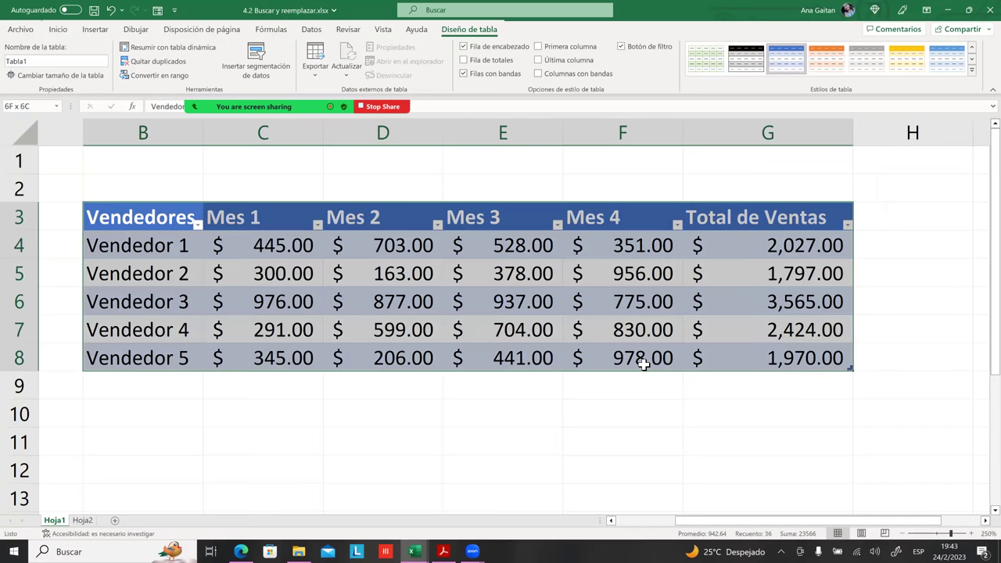
{"action": "left_click", "coordinate": [621, 441]}
{"action": "left_click", "coordinate": [625, 358]}
{"action": "left_click", "coordinate": [623, 413]}
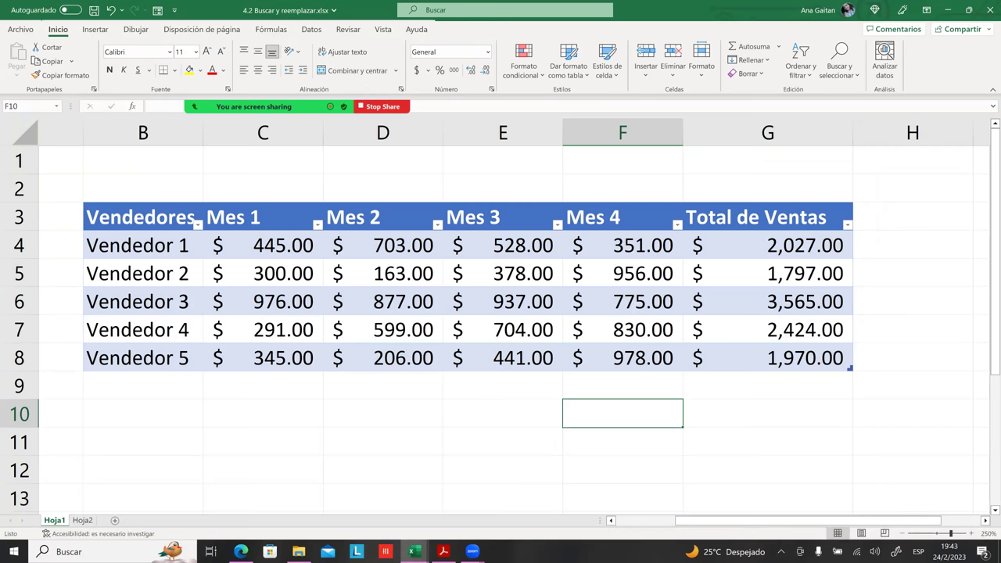
{"action": "left_click", "coordinate": [502, 413]}
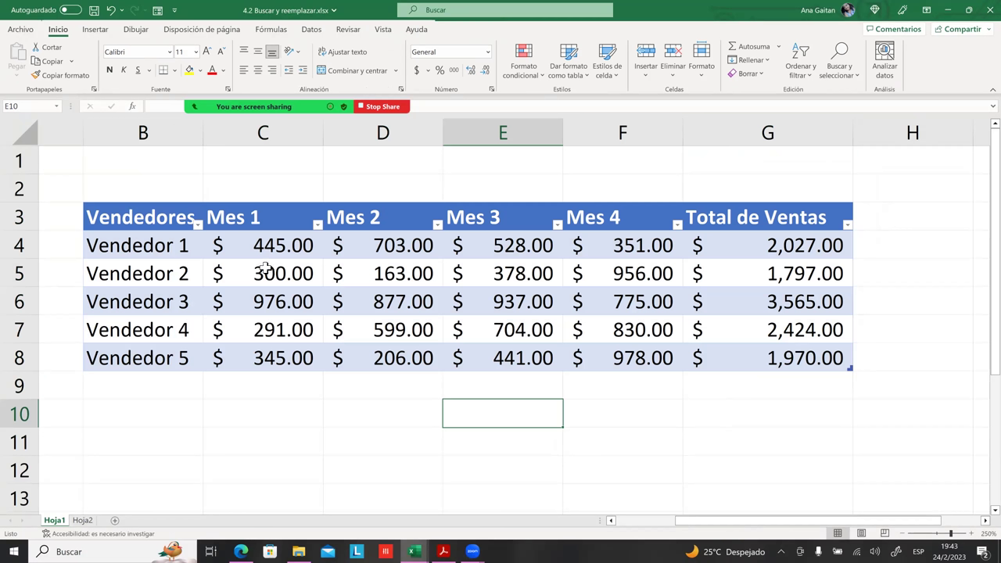
{"action": "left_click", "coordinate": [160, 233]}
{"action": "left_click", "coordinate": [156, 219]}
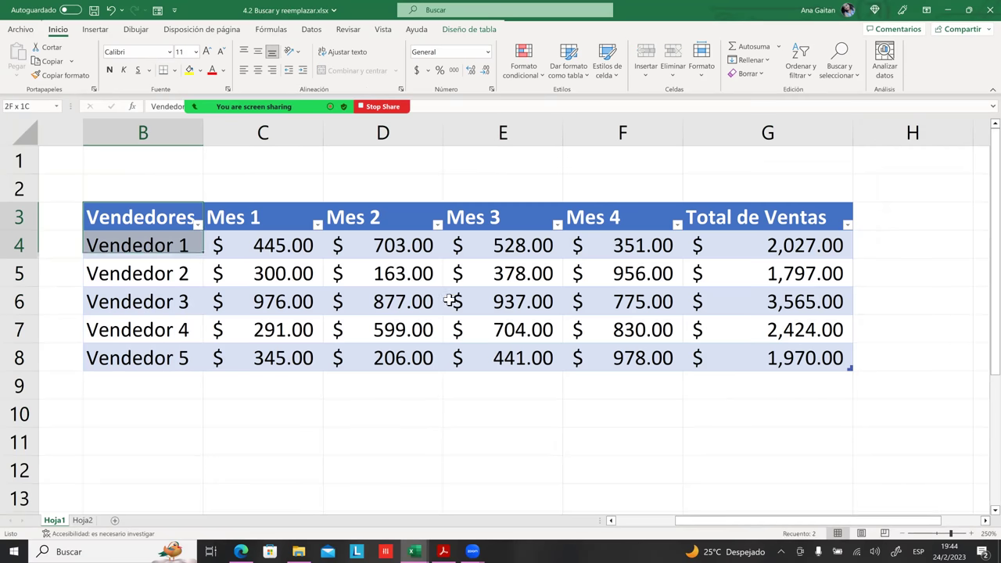
{"action": "left_click_drag", "start_coordinate": [157, 219], "coordinate": [828, 358]}
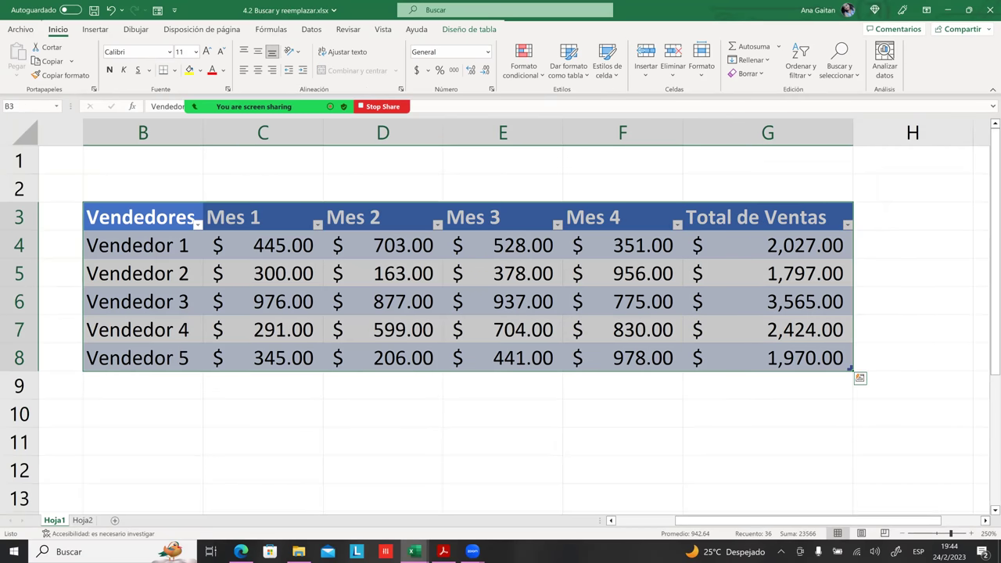
{"action": "key", "text": "ctrl+c"}
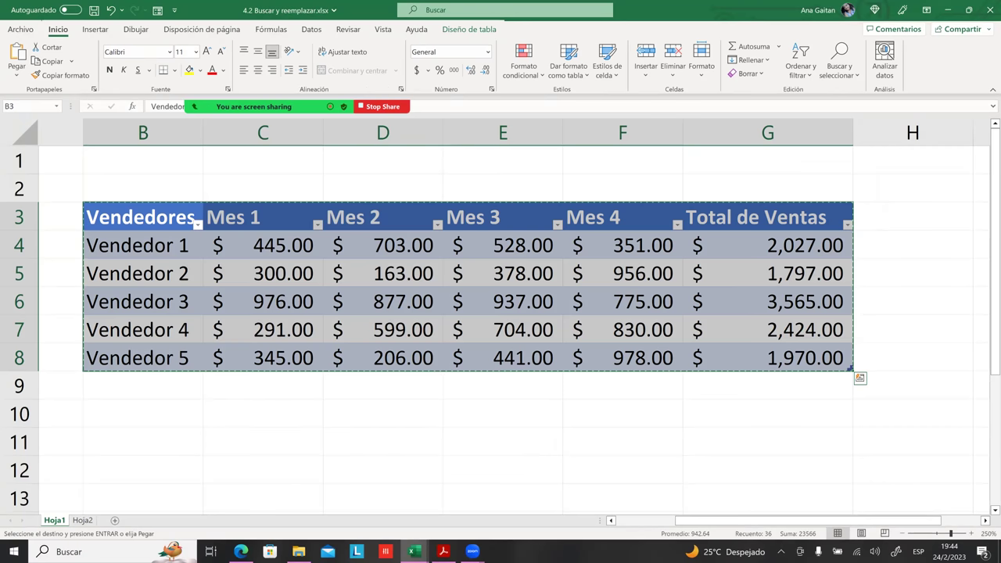
- Add sheet Hoja3 and paste the table at D6, keeping source column widths
{"action": "left_click", "coordinate": [143, 414]}
{"action": "left_click", "coordinate": [114, 520]}
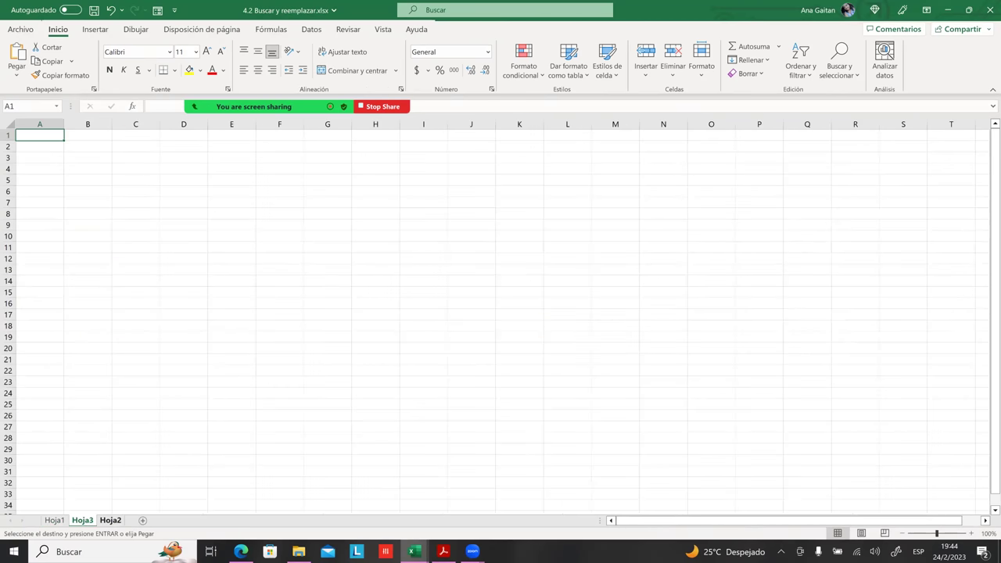
{"action": "left_click", "coordinate": [182, 193]}
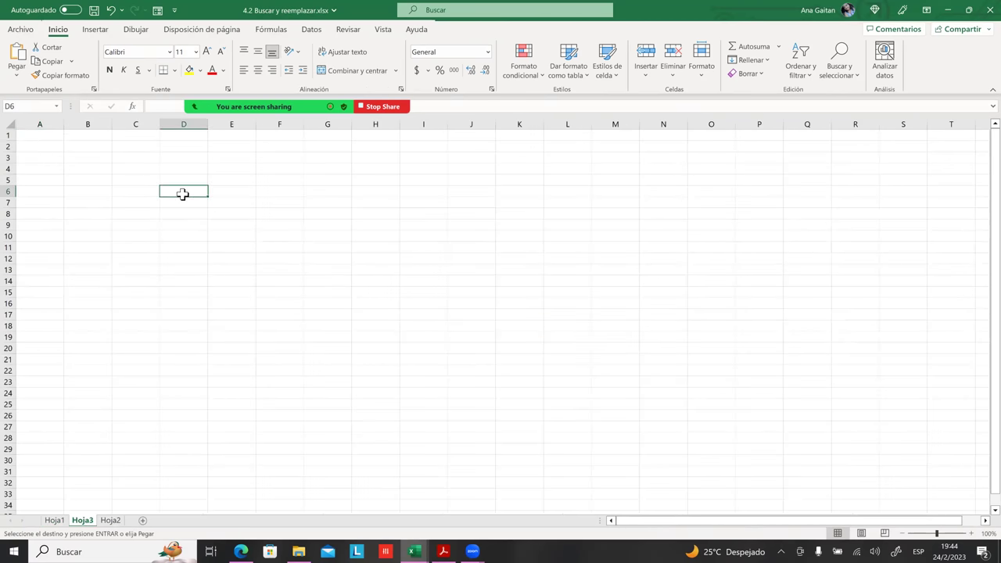
{"action": "right_click", "coordinate": [183, 196]}
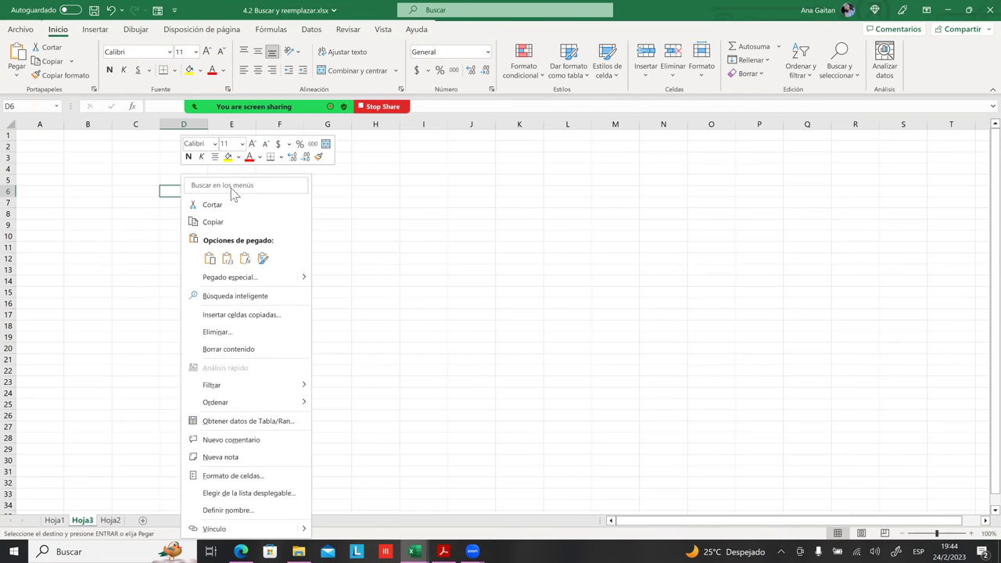
{"action": "mouse_move", "coordinate": [305, 277]}
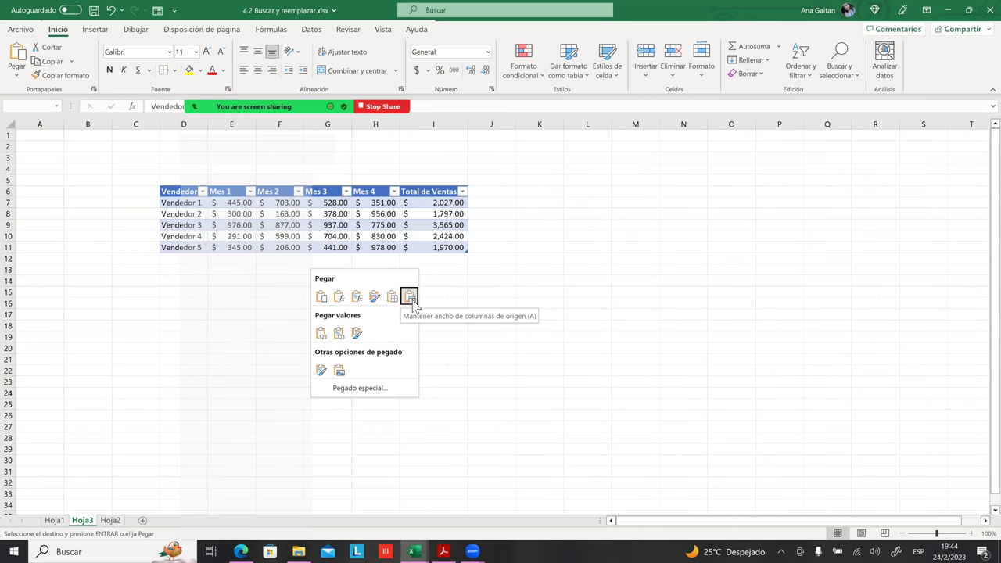
{"action": "left_click", "coordinate": [411, 302]}
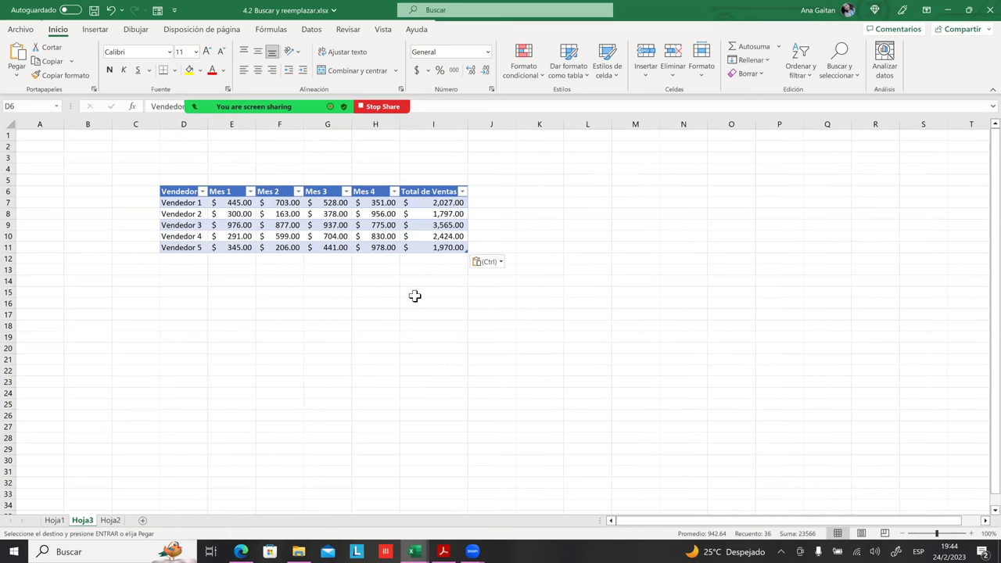
{"action": "left_click", "coordinate": [411, 299]}
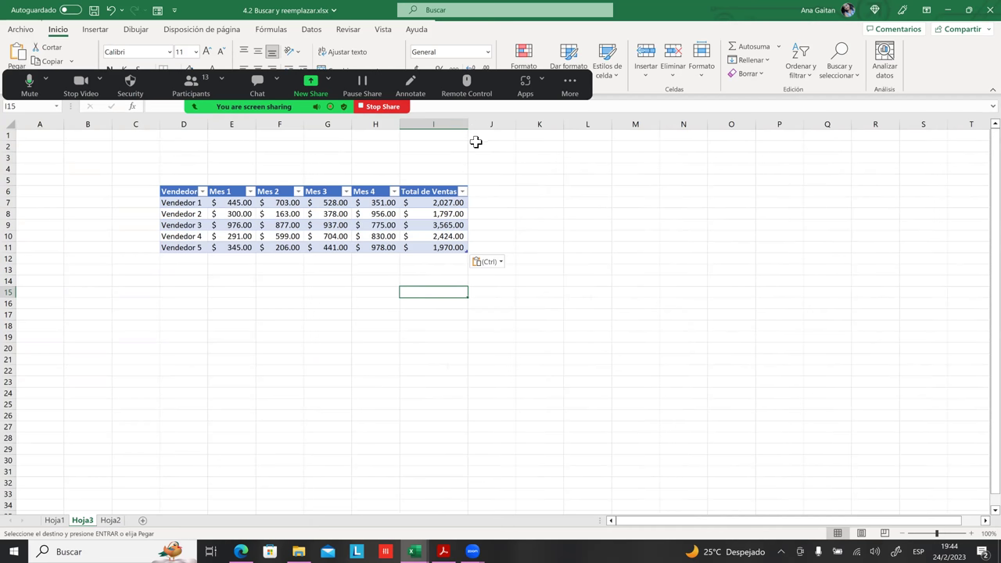
- Scroll back to the top of Hoja3 and return to Hoja1
{"action": "left_click", "coordinate": [452, 272]}
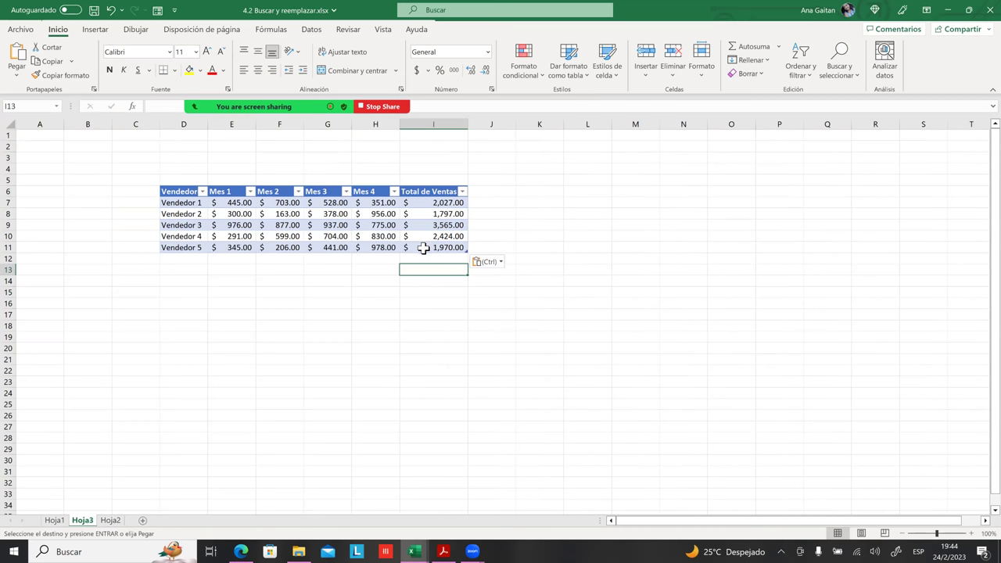
{"action": "scroll", "coordinate": [425, 248], "scroll_direction": "up", "scroll_amount": 2, "text": "ctrl"}
{"action": "scroll", "coordinate": [425, 248], "scroll_direction": "up", "scroll_amount": 1, "text": "ctrl"}
{"action": "scroll", "coordinate": [427, 252], "scroll_direction": "up", "scroll_amount": 2, "text": "ctrl"}
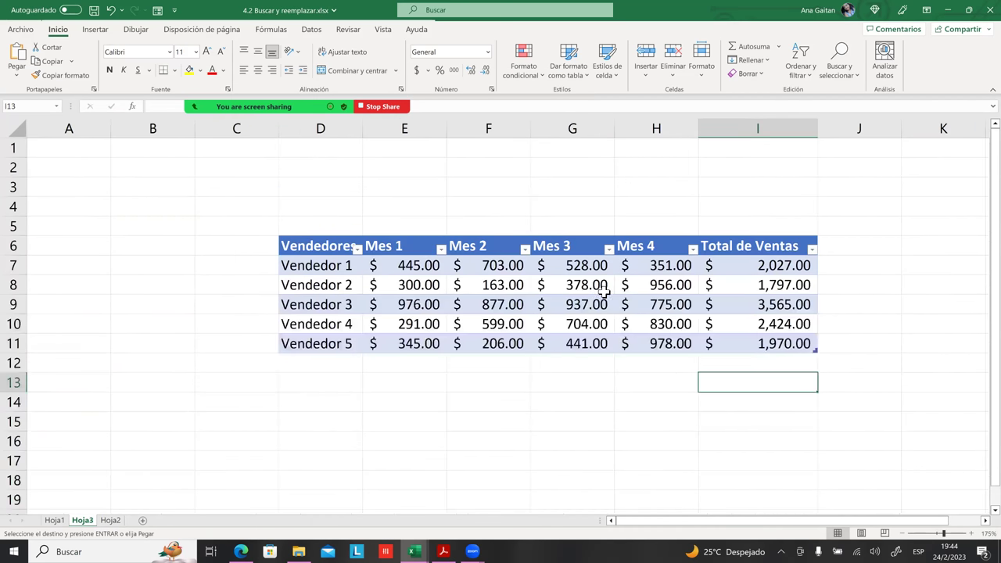
{"action": "scroll", "coordinate": [603, 292], "scroll_direction": "up", "scroll_amount": 1, "text": "ctrl"}
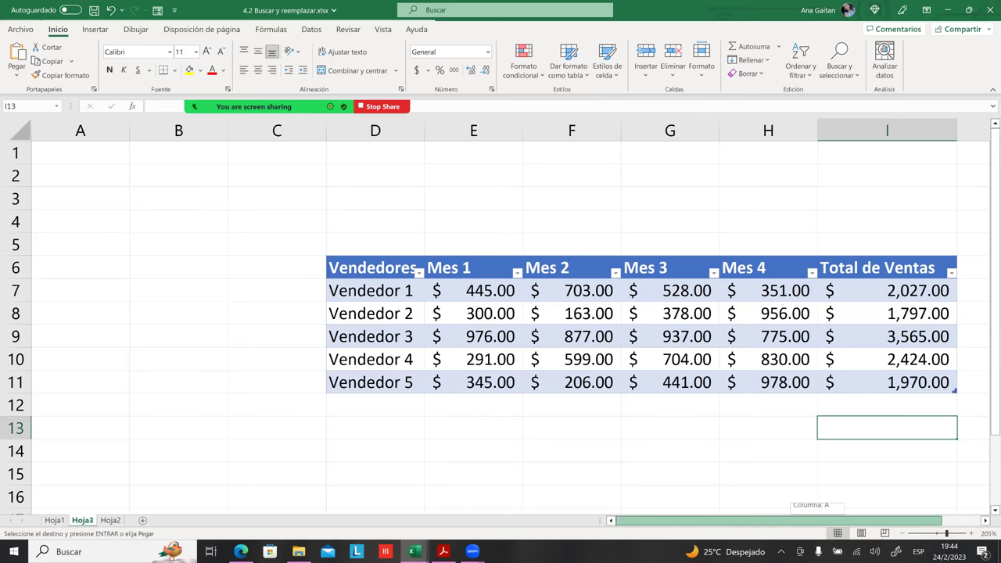
{"action": "scroll", "coordinate": [805, 512], "scroll_direction": "up", "scroll_amount": 1, "text": "ctrl"}
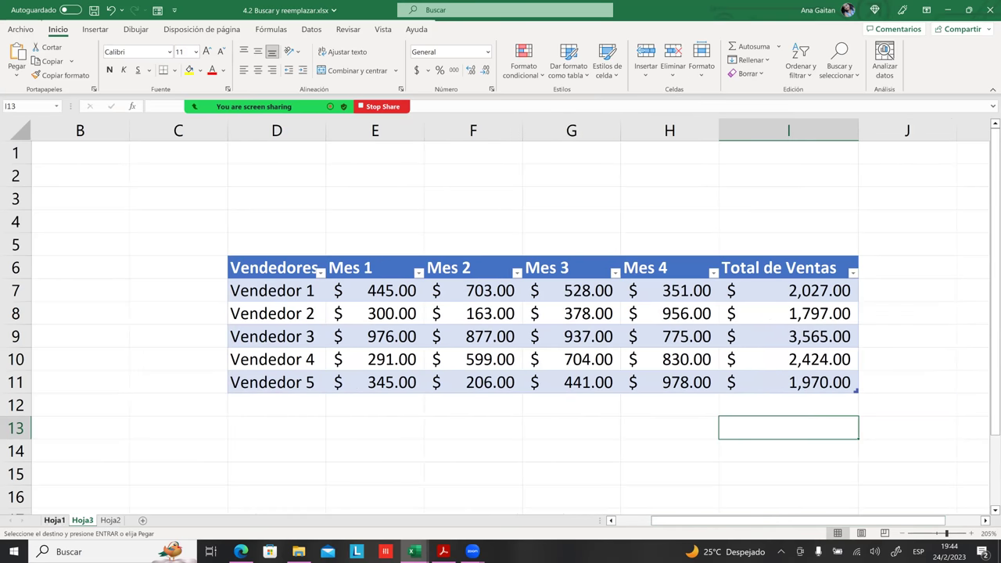
{"action": "left_click", "coordinate": [54, 519]}
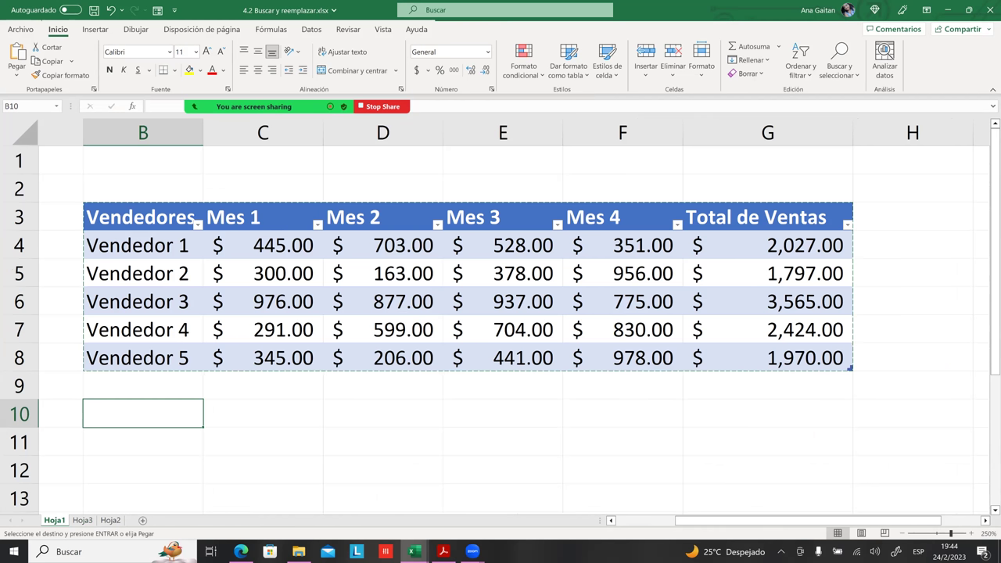
- Cancel the pending copy and inspect cells of the Hoja1 sales table
{"action": "key", "text": "Escape"}
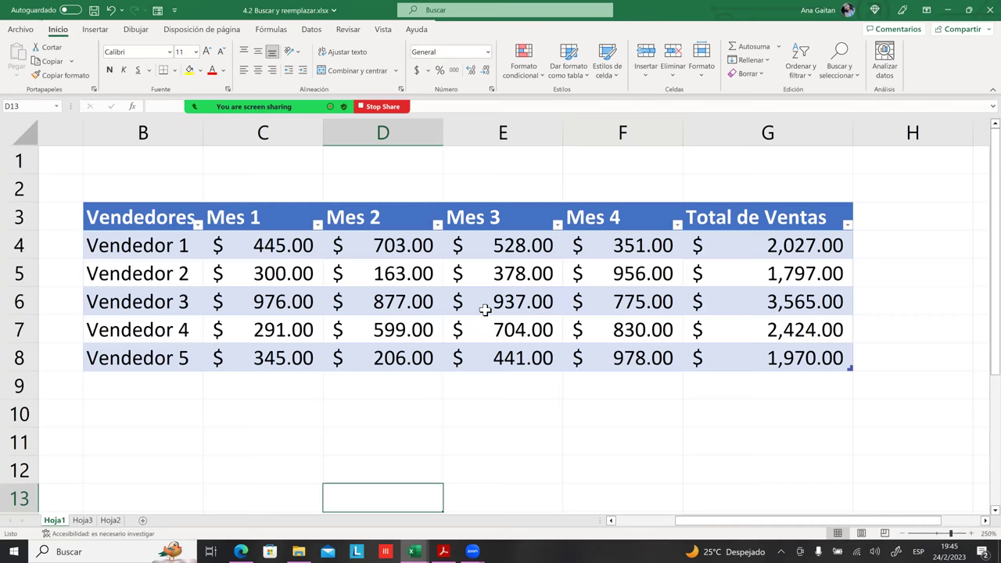
{"action": "left_click", "coordinate": [487, 306]}
{"action": "left_click", "coordinate": [403, 274]}
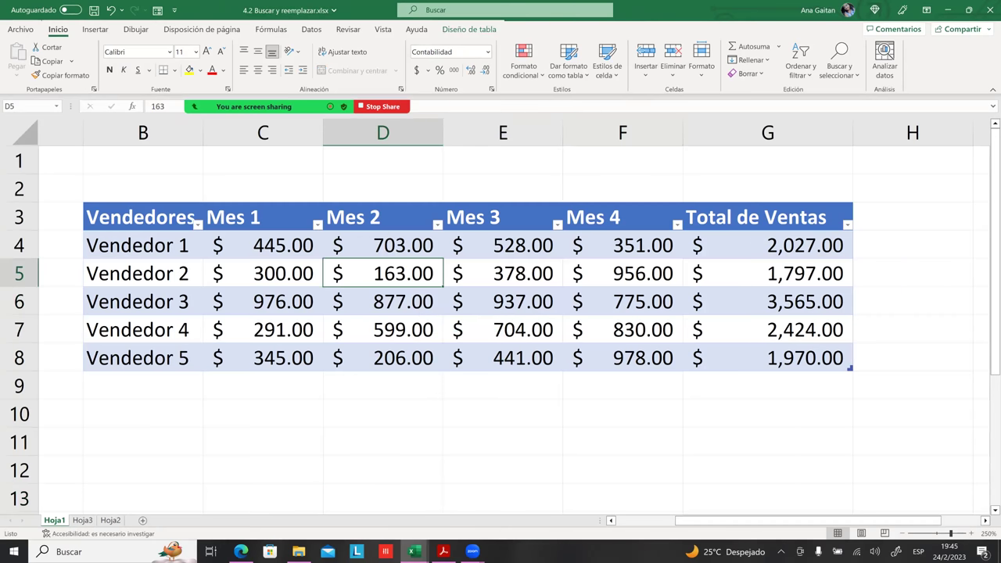
{"action": "left_click", "coordinate": [386, 225]}
- Check Hoja2 and Hoja3's pasted table, return to Hoja1, and open Buscar y seleccionar
{"action": "left_click", "coordinate": [111, 520]}
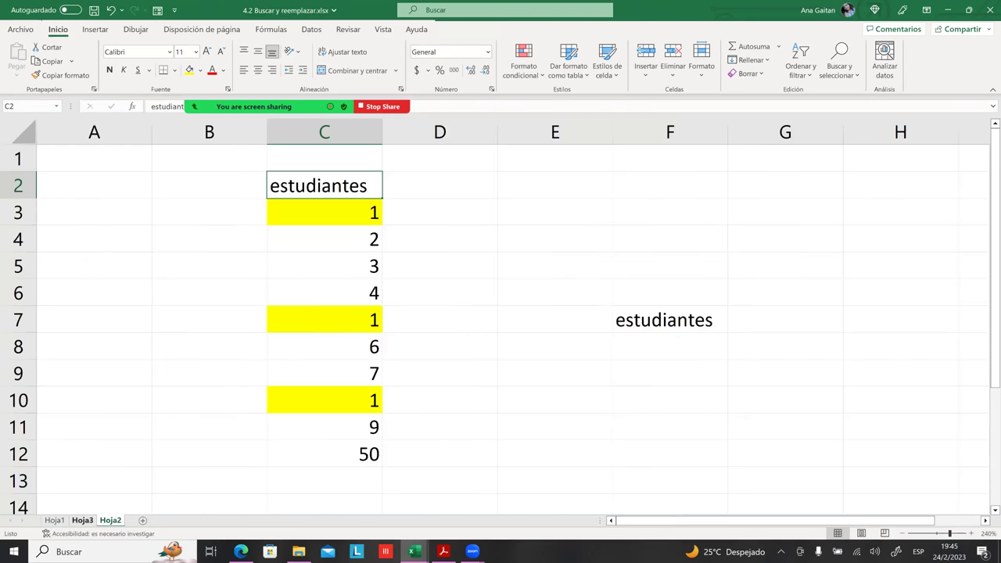
{"action": "left_click", "coordinate": [82, 520]}
{"action": "left_click", "coordinate": [276, 428]}
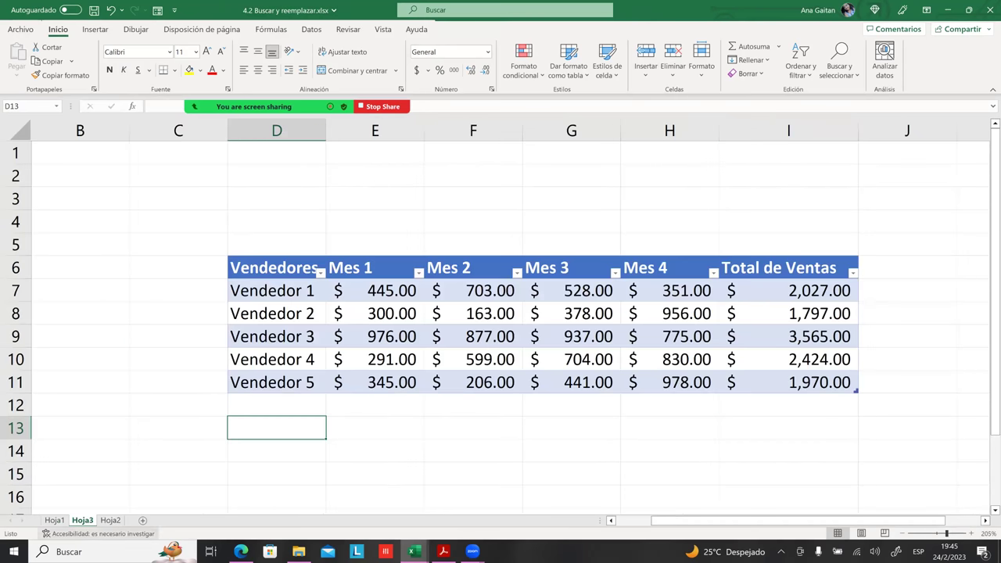
{"action": "key", "text": "ctrl+Page_Up"}
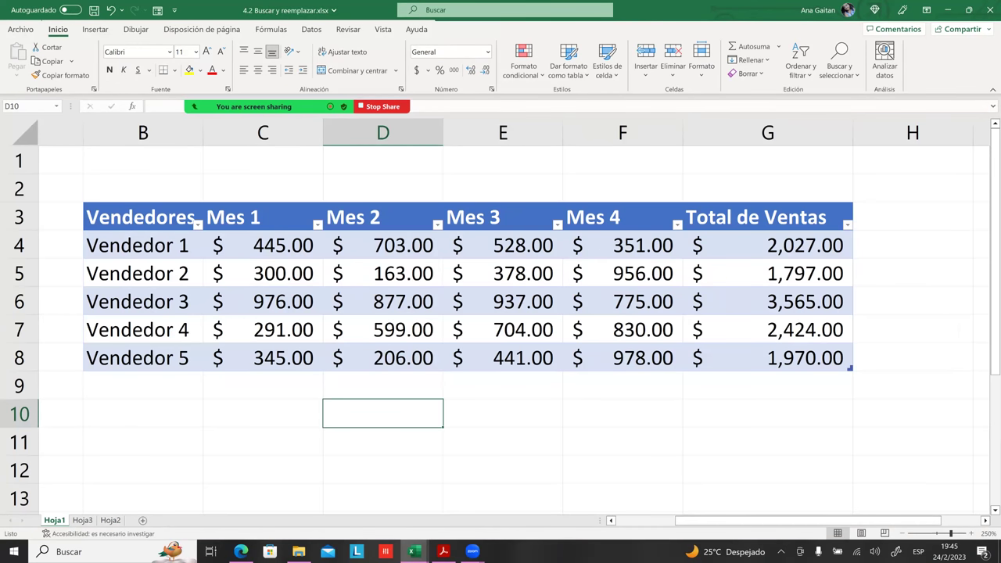
{"action": "left_click", "coordinate": [839, 66]}
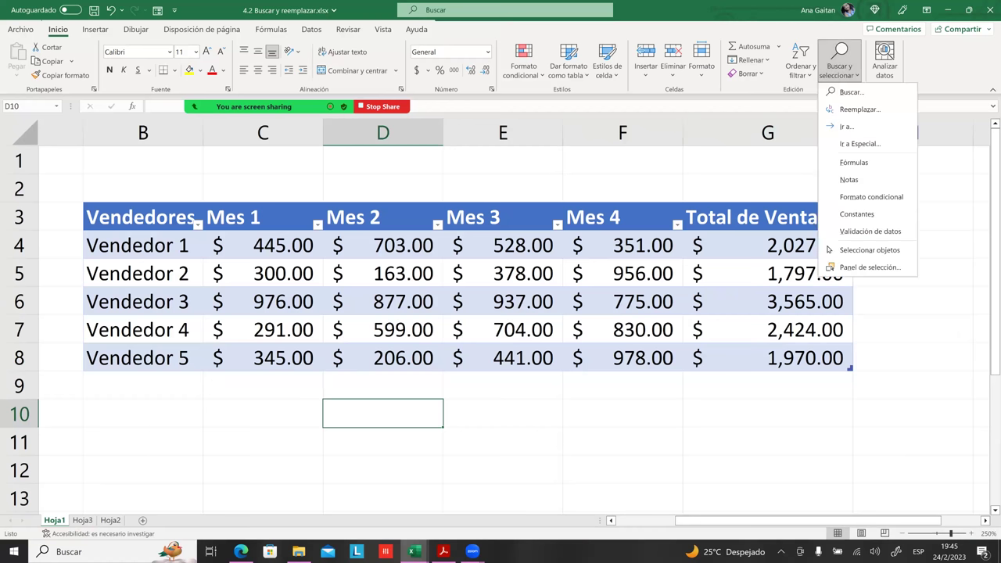
- Open Buscar y reemplazar, reposition the dialog and clear the replacement text
{"action": "left_click", "coordinate": [852, 92]}
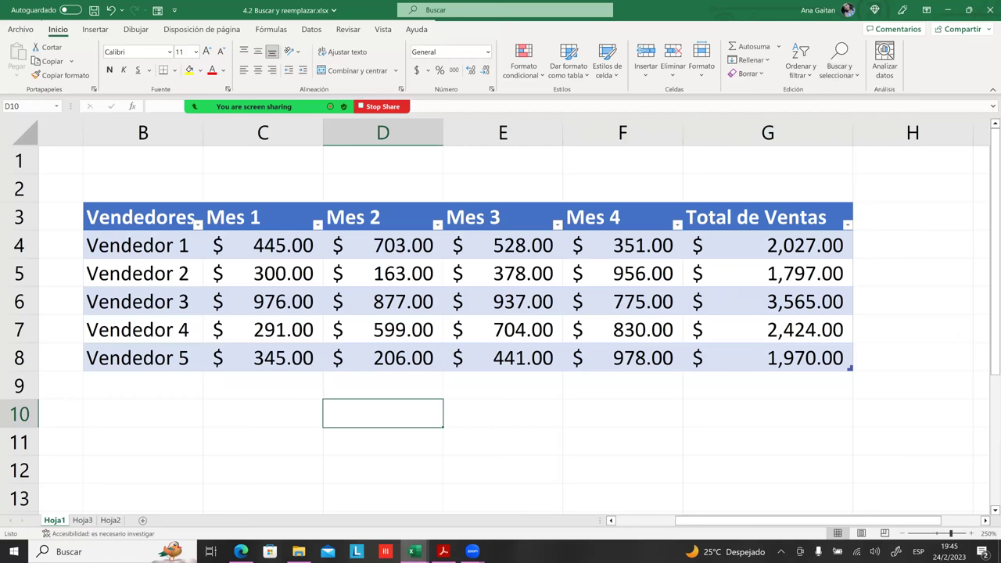
{"action": "left_click_drag", "start_coordinate": [630, 139], "coordinate": [703, 266]}
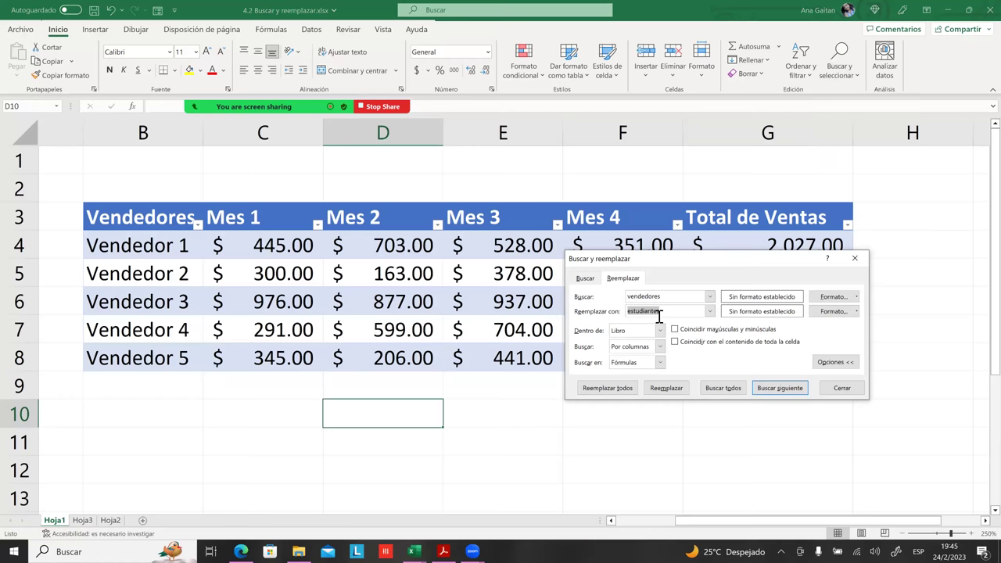
{"action": "key", "text": "BackSpace"}
{"action": "key", "text": "BackSpace"}
{"action": "key", "text": "BackSpace"}
{"action": "key", "text": "BackSpace"}
{"action": "key", "text": "BackSpace"}
{"action": "key", "text": "BackSpace"}
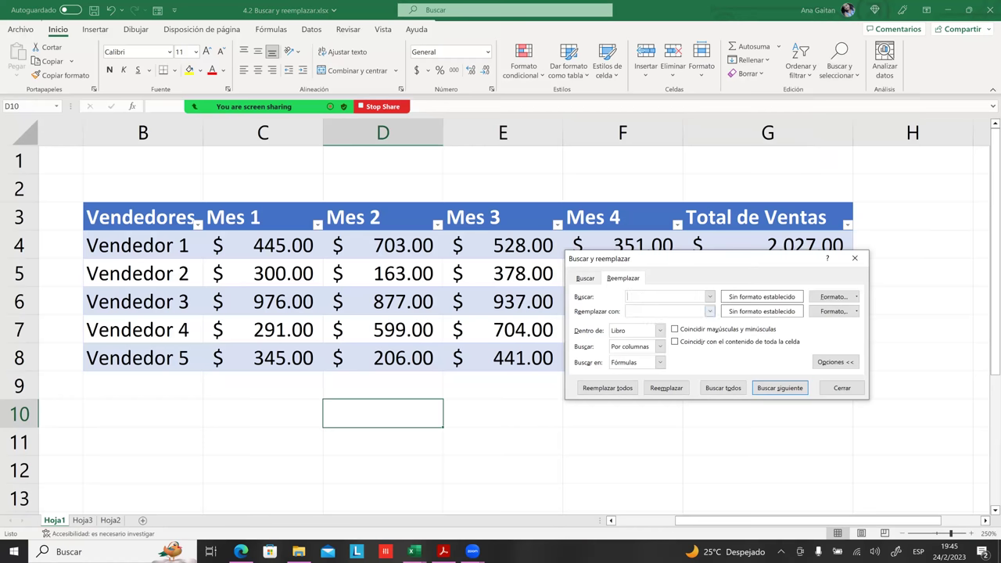
{"action": "left_click_drag", "start_coordinate": [609, 258], "coordinate": [543, 147]}
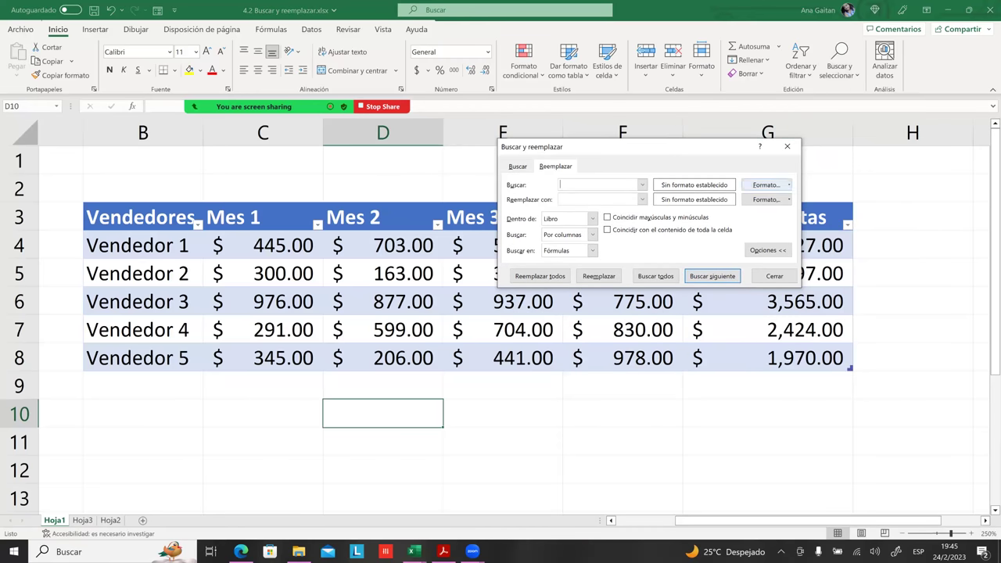
- Look at the search and replacement Formato options, then move the dialog below the headers
{"action": "left_click", "coordinate": [788, 184]}
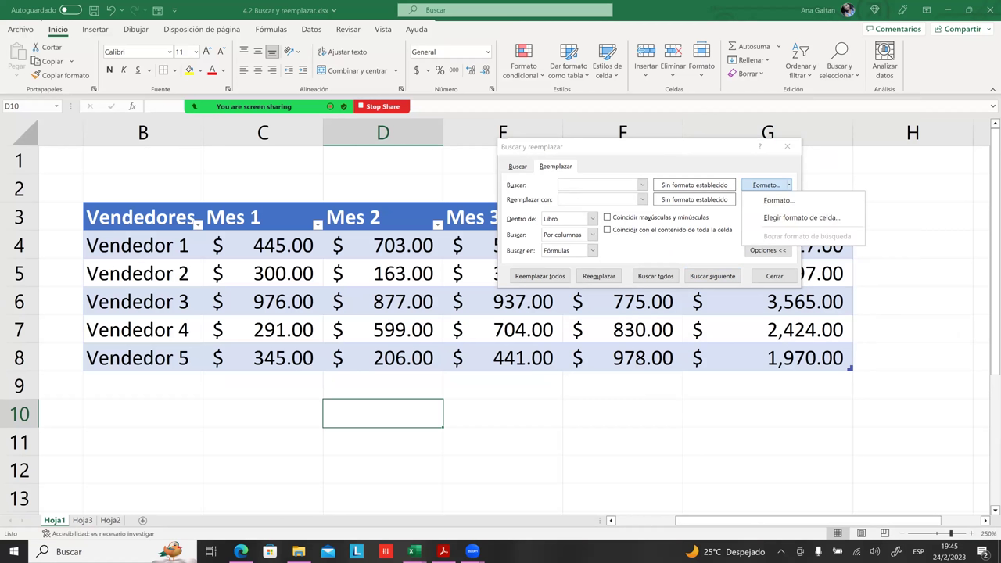
{"action": "key", "text": "Escape"}
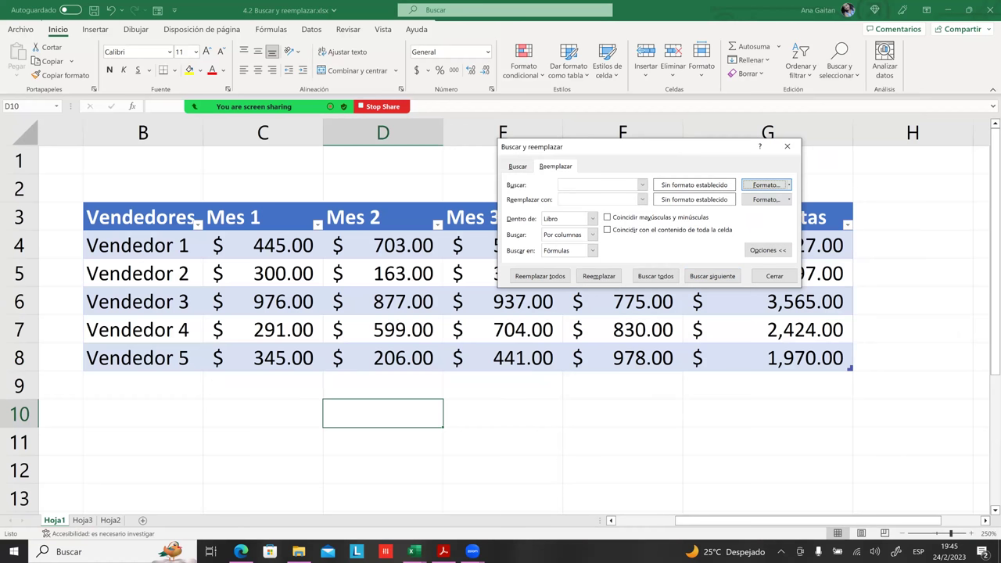
{"action": "left_click", "coordinate": [765, 199]}
{"action": "left_click", "coordinate": [788, 200]}
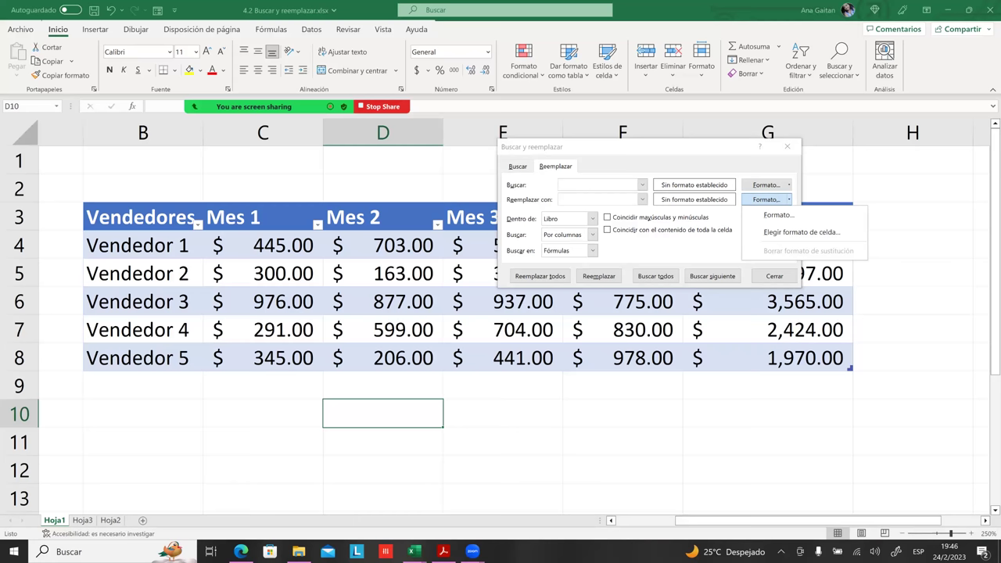
{"action": "key", "text": "Escape"}
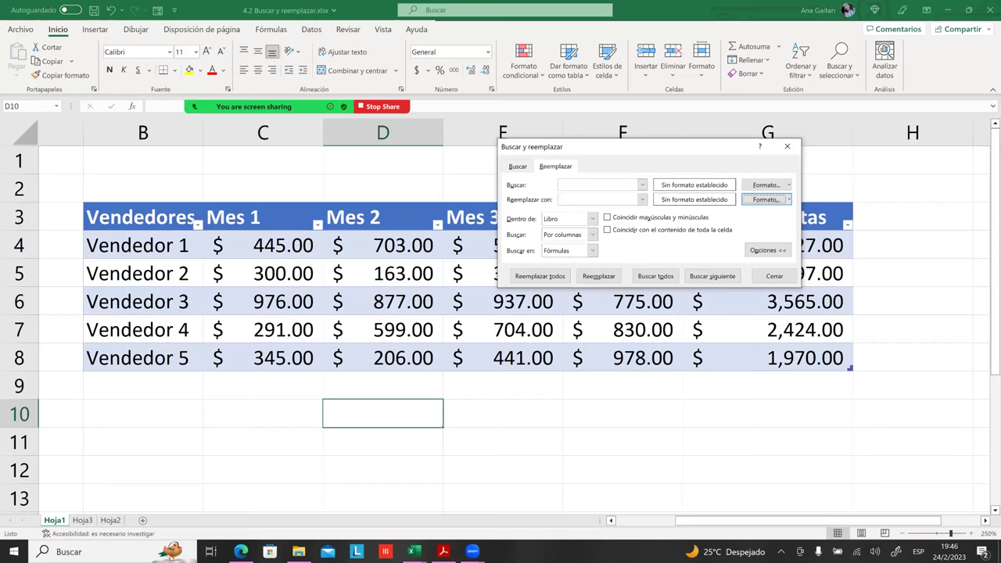
{"action": "left_click_drag", "start_coordinate": [671, 146], "coordinate": [631, 318]}
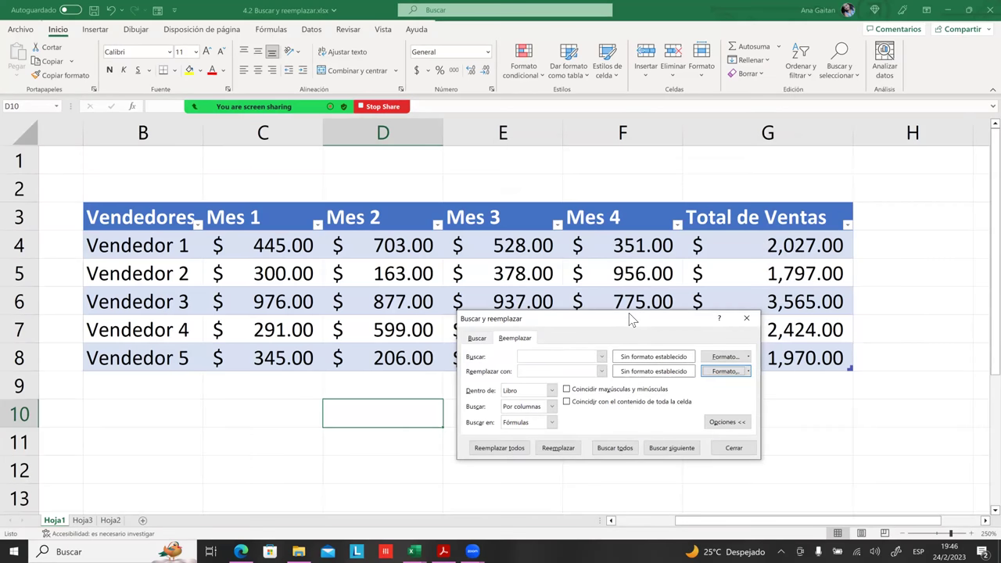
- Move the dialog above the table and take the search format from the Vendedores header B3
{"action": "left_click_drag", "start_coordinate": [630, 317], "coordinate": [594, 327]}
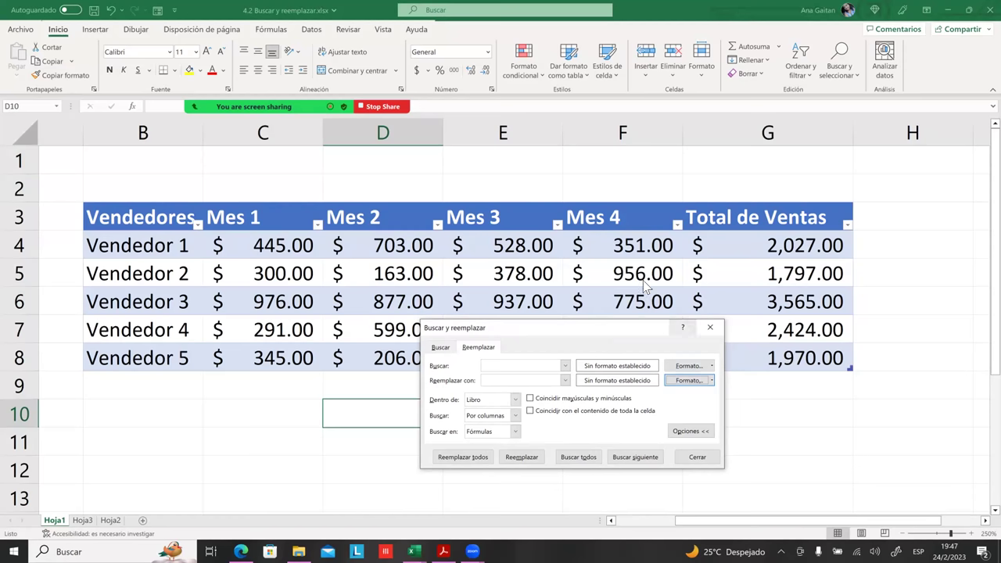
{"action": "left_click_drag", "start_coordinate": [647, 328], "coordinate": [547, 99]}
{"action": "left_click", "coordinate": [613, 137]}
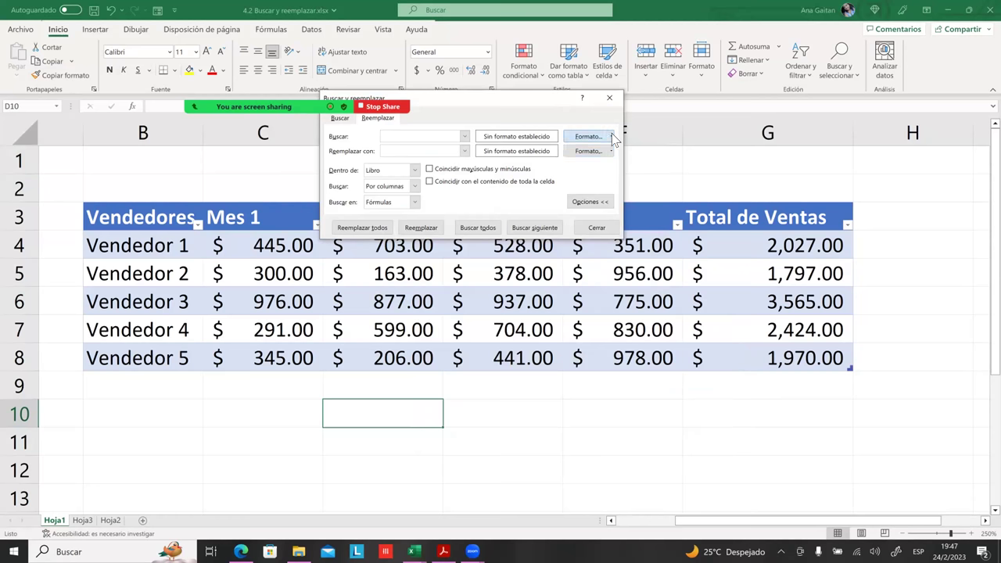
{"action": "left_click", "coordinate": [614, 138]}
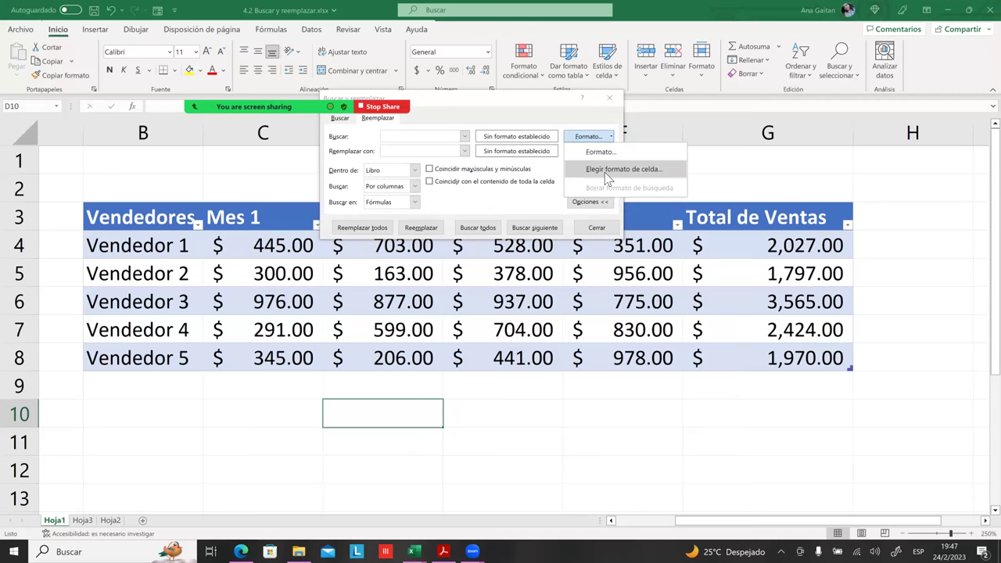
{"action": "left_click", "coordinate": [604, 172]}
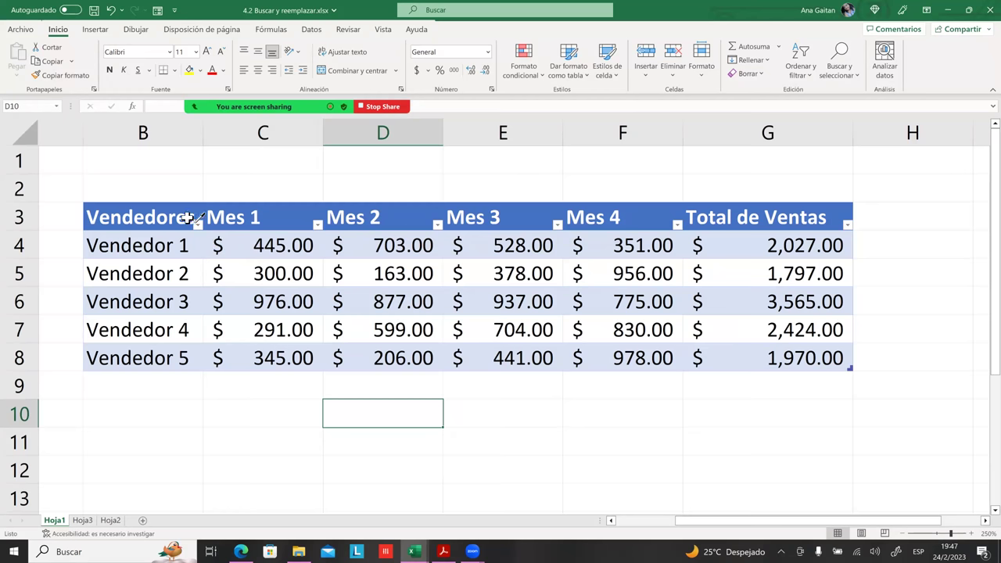
{"action": "left_click", "coordinate": [157, 222]}
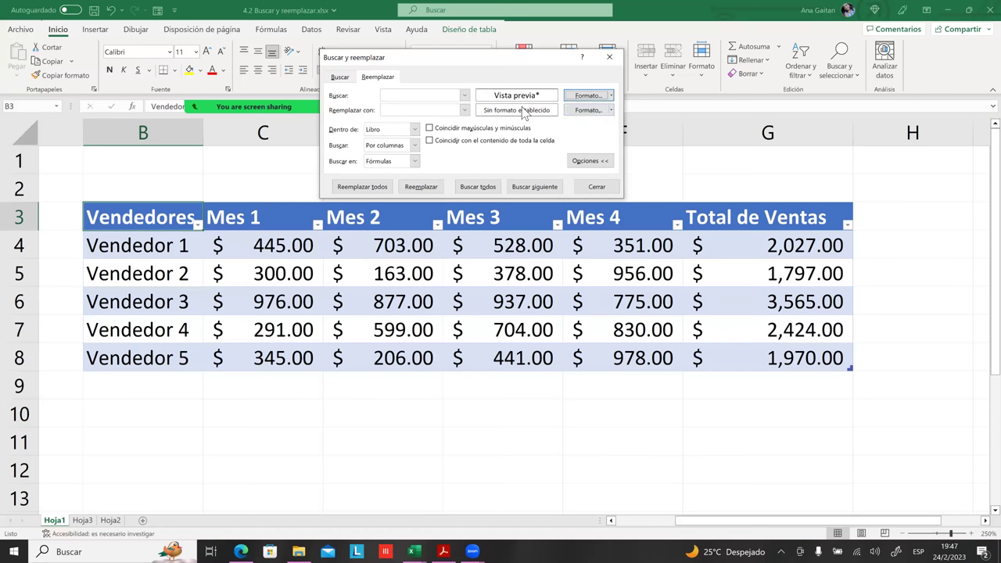
{"action": "left_click", "coordinate": [612, 111]}
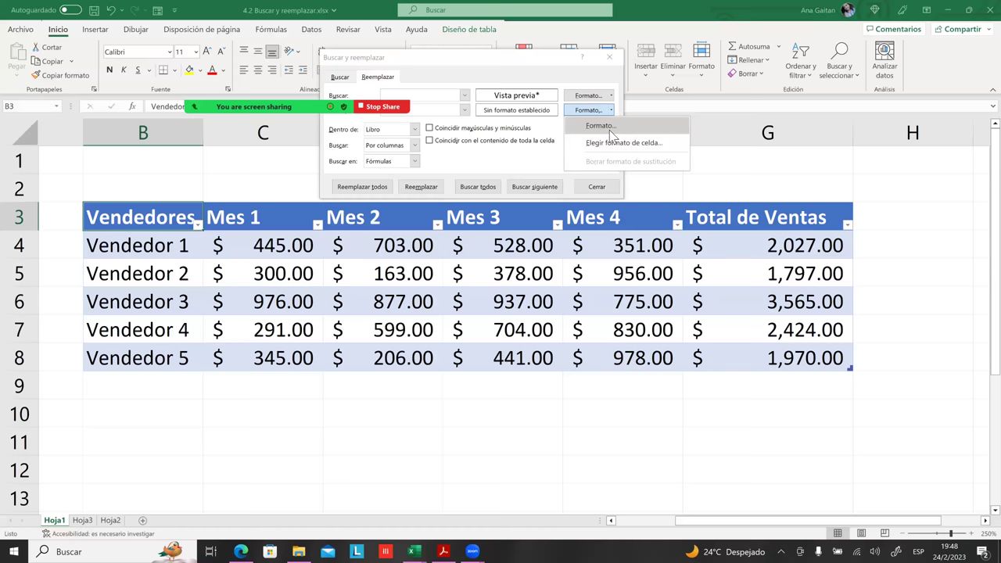
- In Reemplazar formato, set the replacement fill to the light peach swatch
{"action": "left_click", "coordinate": [605, 127]}
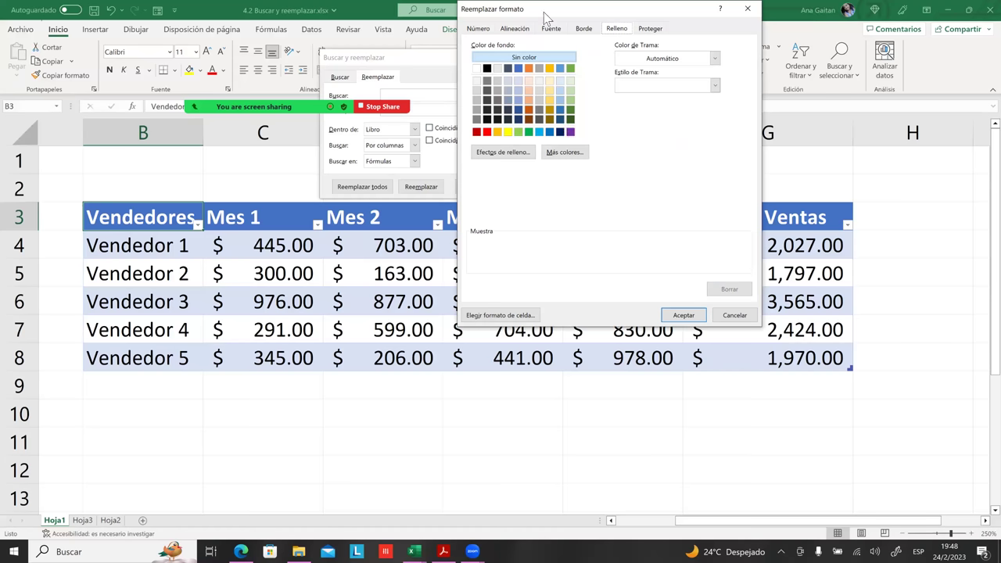
{"action": "mouse_move", "coordinate": [547, 9]}
{"action": "left_mouse_down"}
{"action": "mouse_move", "coordinate": [726, 97]}
{"action": "mouse_move", "coordinate": [725, 85]}
{"action": "left_mouse_up"}
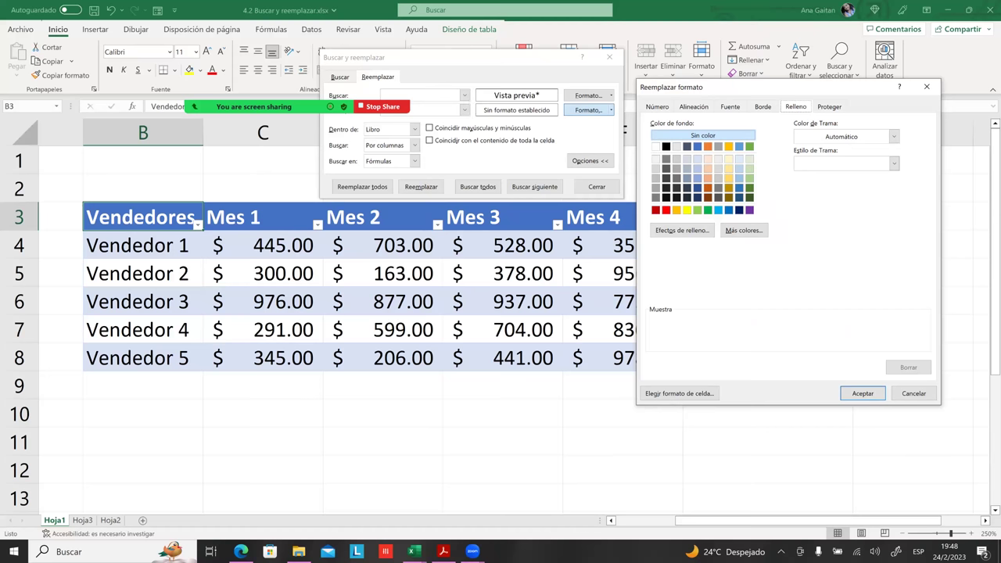
{"action": "left_click", "coordinate": [708, 159]}
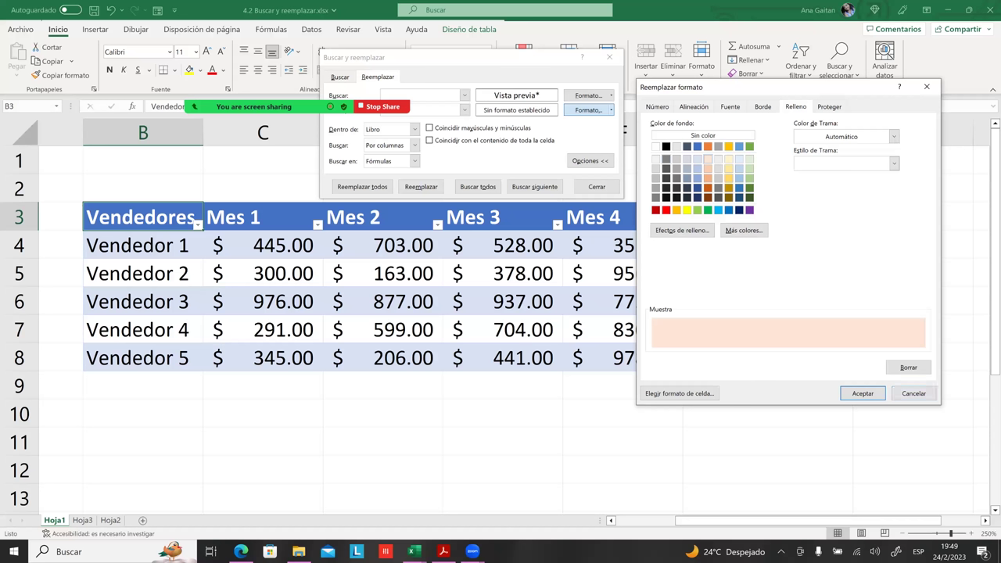
{"action": "left_click", "coordinate": [652, 152]}
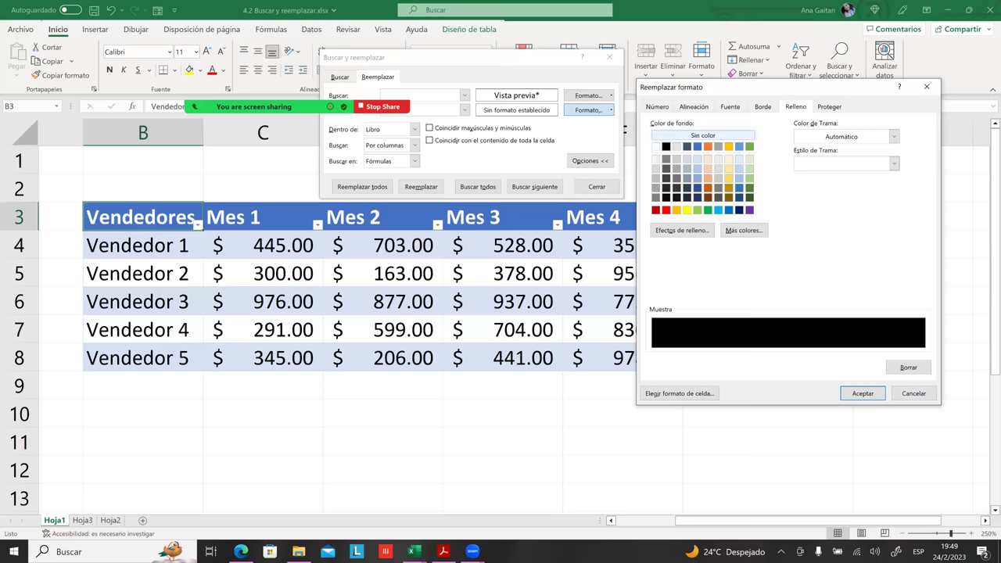
{"action": "left_click", "coordinate": [708, 159]}
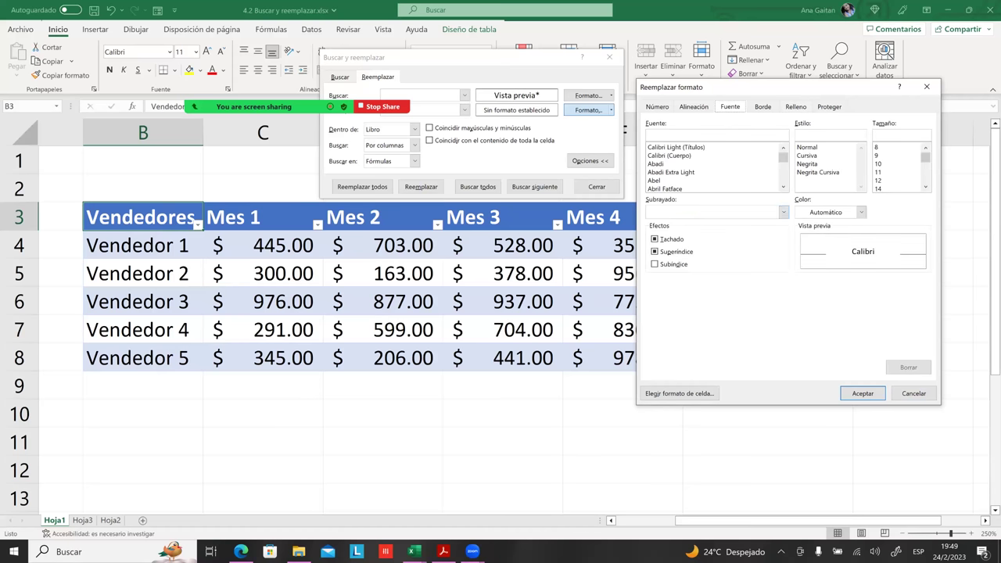
- Set the replacement format to purple, bold, 14-point text with the peach fill, and confirm it
{"action": "left_click", "coordinate": [860, 212]}
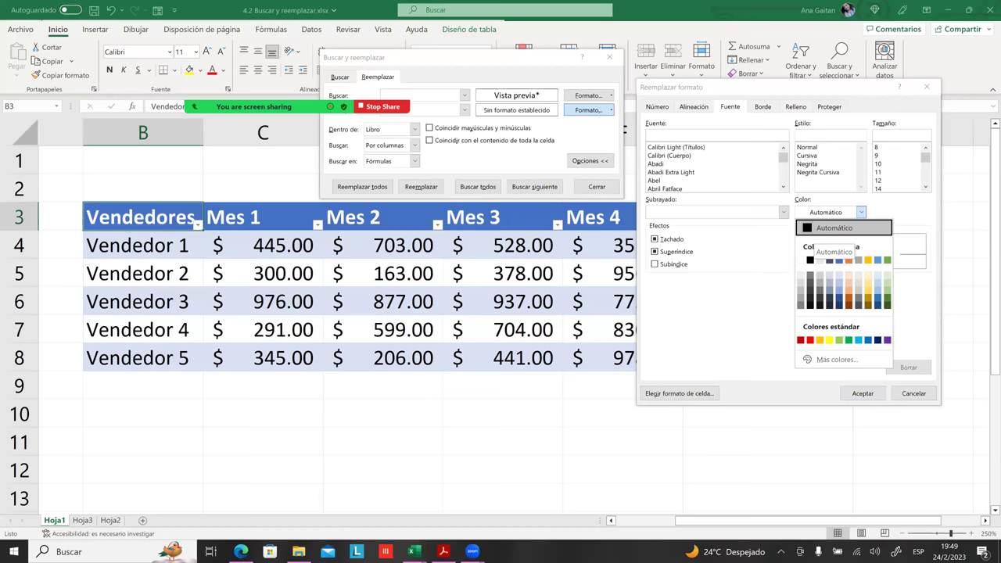
{"action": "mouse_move", "coordinate": [254, 107]}
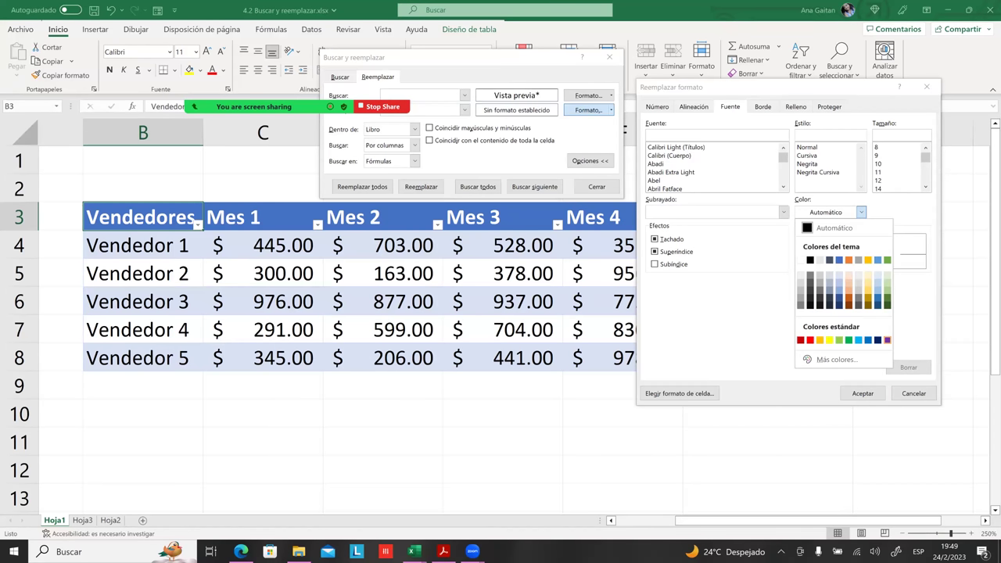
{"action": "left_click", "coordinate": [886, 339]}
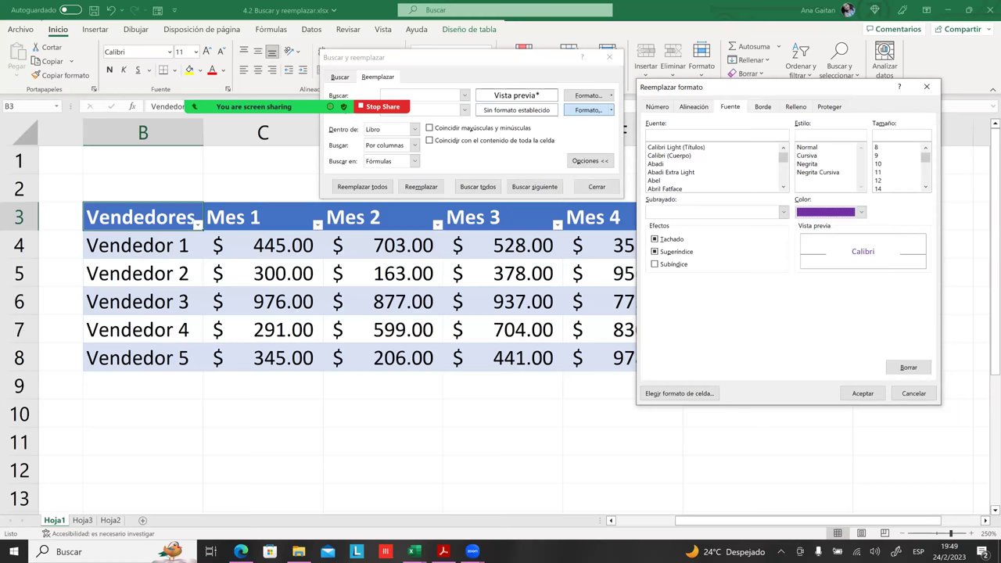
{"action": "left_click", "coordinate": [807, 164]}
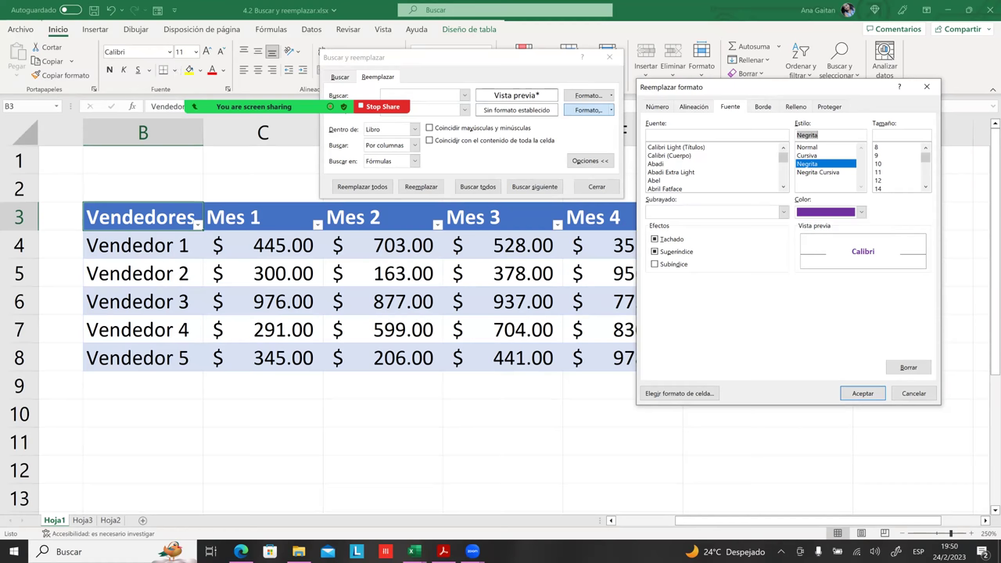
{"action": "left_click", "coordinate": [883, 188]}
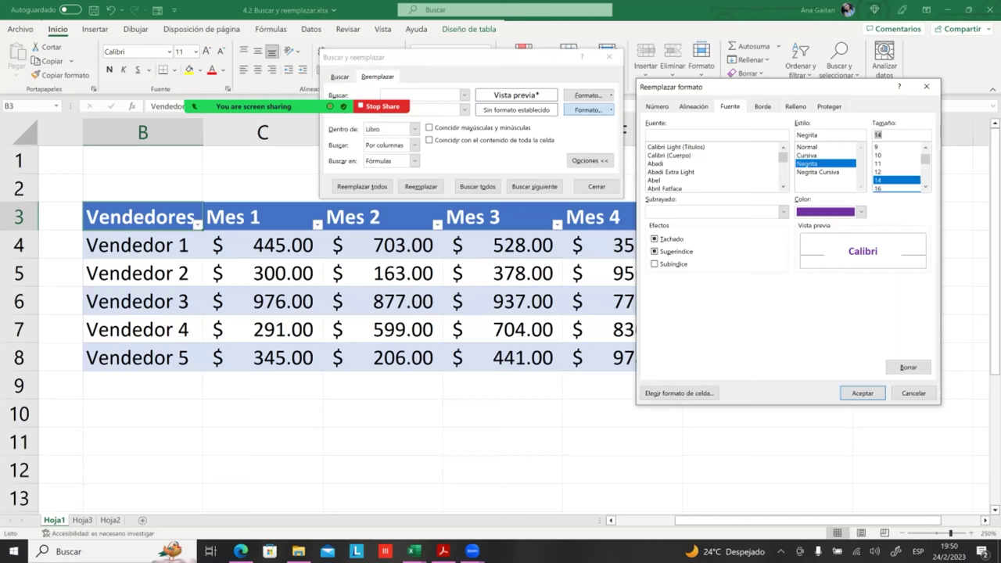
{"action": "left_click", "coordinate": [795, 106]}
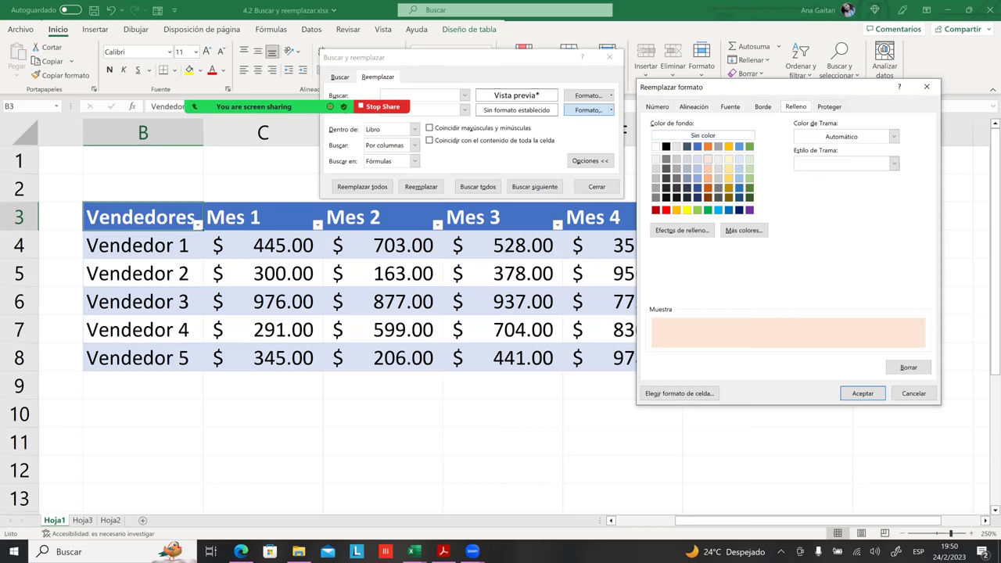
{"action": "left_click", "coordinate": [862, 393]}
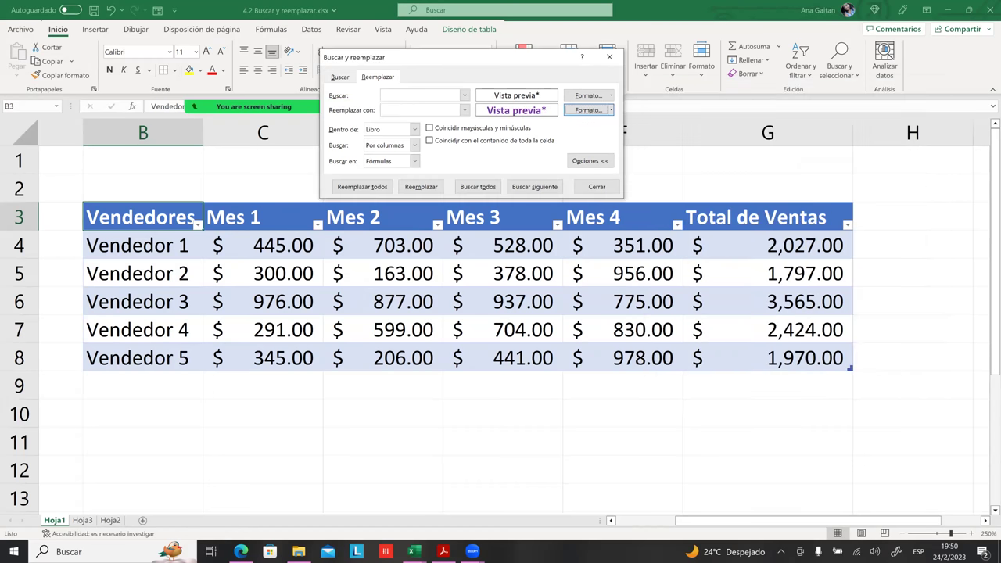
- Replace all matching formatting and accept the 191-replacements message
{"action": "left_click", "coordinate": [360, 192]}
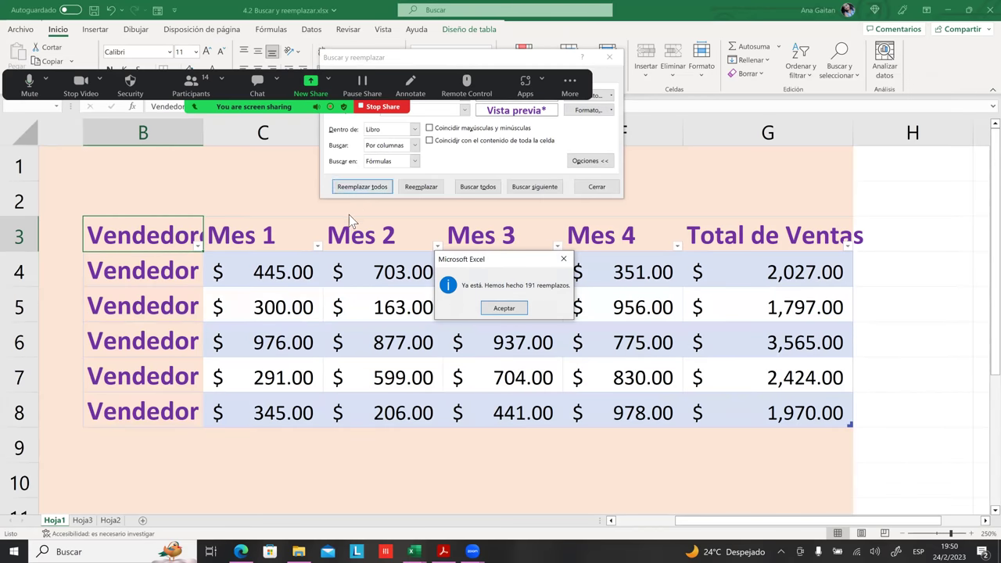
{"action": "left_click", "coordinate": [513, 310]}
{"action": "left_click", "coordinate": [622, 480]}
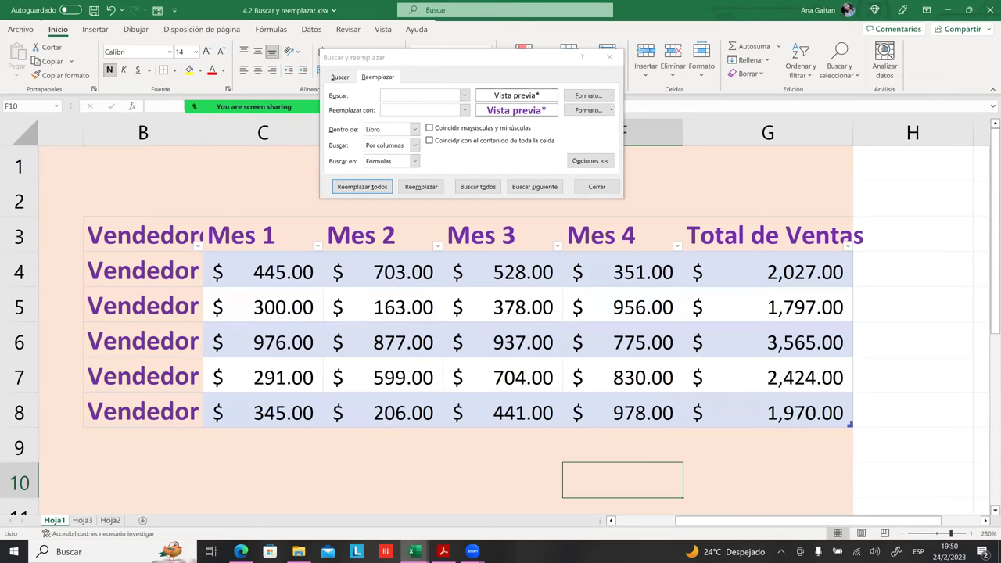
- Scroll through the sheet to check the newly formatted bold purple, peach-filled cells
{"action": "scroll", "coordinate": [622, 480], "scroll_direction": "down", "scroll_amount": 2}
{"action": "scroll", "coordinate": [622, 480], "scroll_direction": "down", "scroll_amount": 4}
{"action": "scroll", "coordinate": [622, 480], "scroll_direction": "down", "scroll_amount": 6}
{"action": "scroll", "coordinate": [622, 480], "scroll_direction": "up", "scroll_amount": 6}
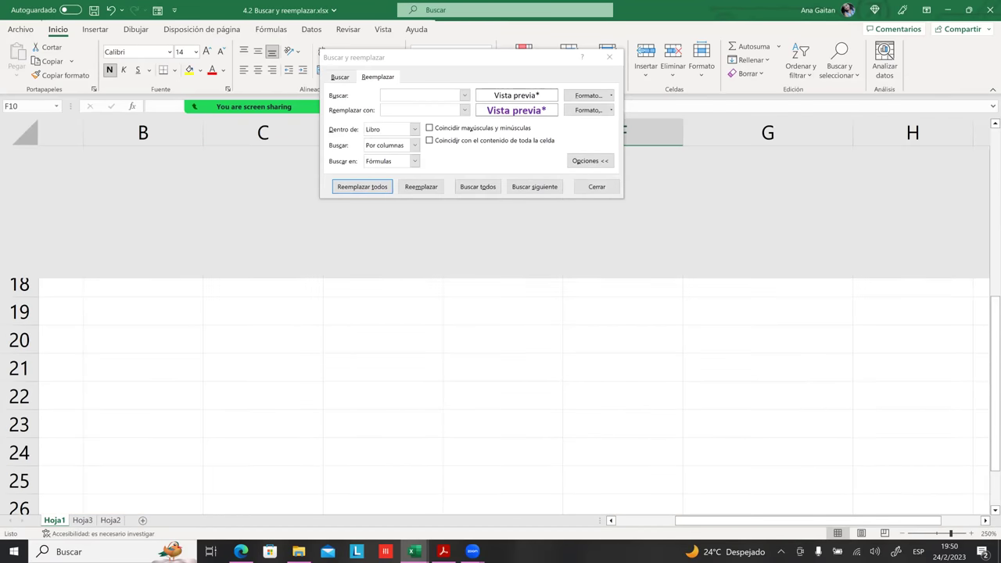
{"action": "scroll", "coordinate": [622, 480], "scroll_direction": "up", "scroll_amount": 6}
{"action": "scroll", "coordinate": [622, 469], "scroll_direction": "down", "scroll_amount": 7}
{"action": "scroll", "coordinate": [623, 469], "scroll_direction": "down", "scroll_amount": 4}
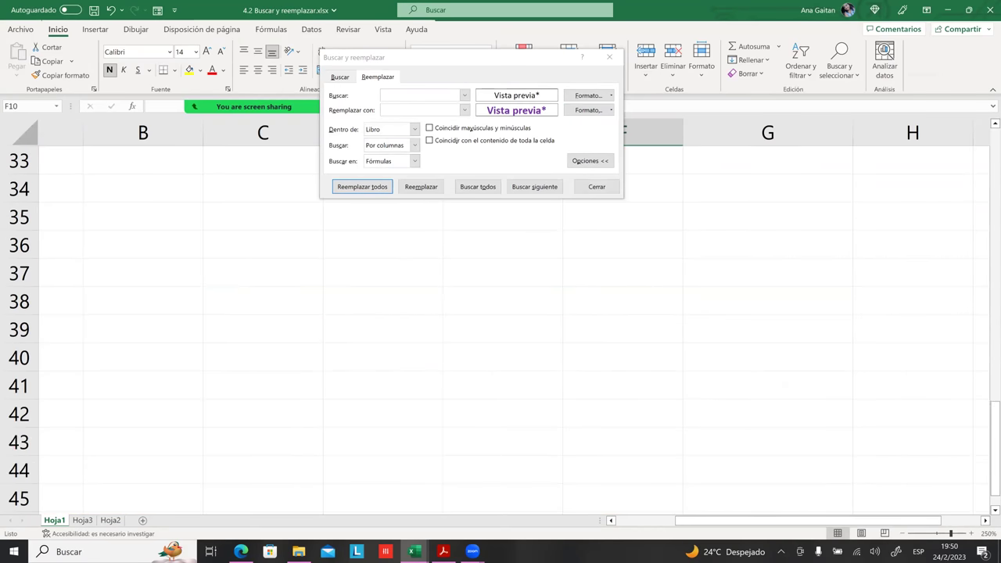
{"action": "left_click", "coordinate": [622, 441]}
{"action": "scroll", "coordinate": [620, 358], "scroll_direction": "down", "scroll_amount": 6, "text": "ctrl"}
{"action": "scroll", "coordinate": [631, 364], "scroll_direction": "up", "scroll_amount": 2}
{"action": "scroll", "coordinate": [631, 364], "scroll_direction": "up", "scroll_amount": 6}
{"action": "scroll", "coordinate": [652, 364], "scroll_direction": "up", "scroll_amount": 3}
{"action": "left_click", "coordinate": [539, 366]}
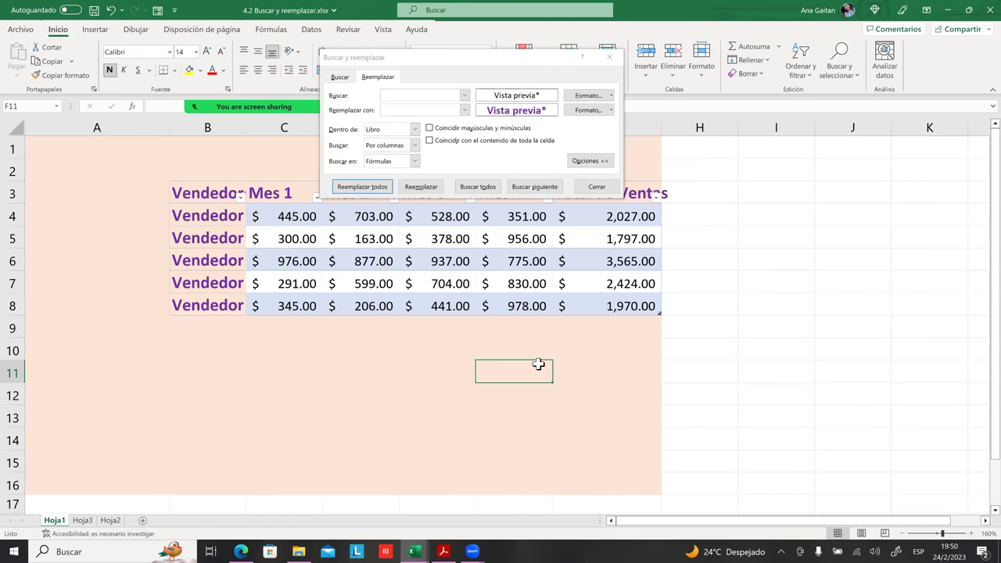
- Close find-and-replace and widen column G so 'Total de Ventas' fits
{"action": "left_click", "coordinate": [597, 186]}
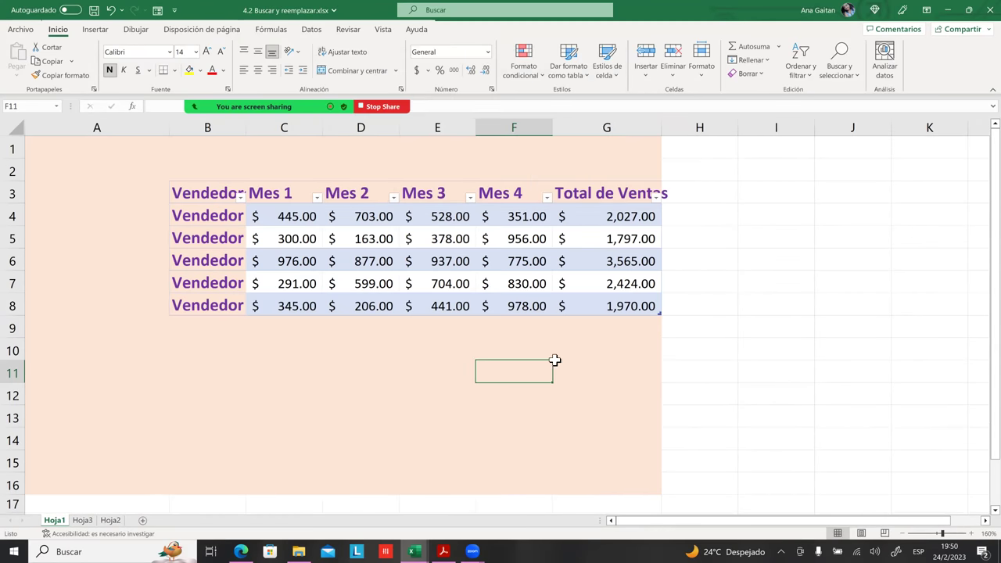
{"action": "left_click", "coordinate": [699, 305]}
{"action": "left_click", "coordinate": [643, 195]}
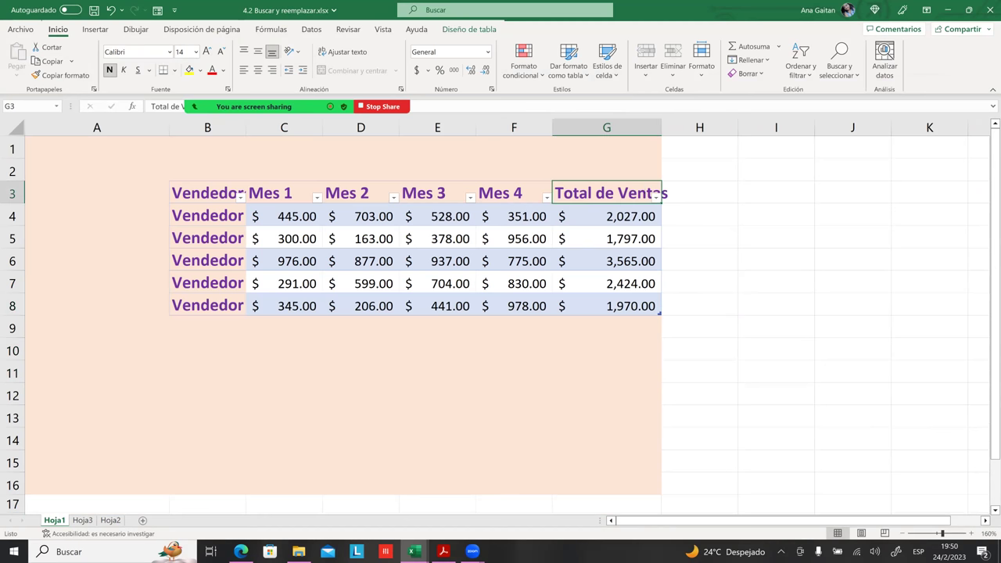
{"action": "left_click_drag", "start_coordinate": [661, 127], "coordinate": [719, 127]}
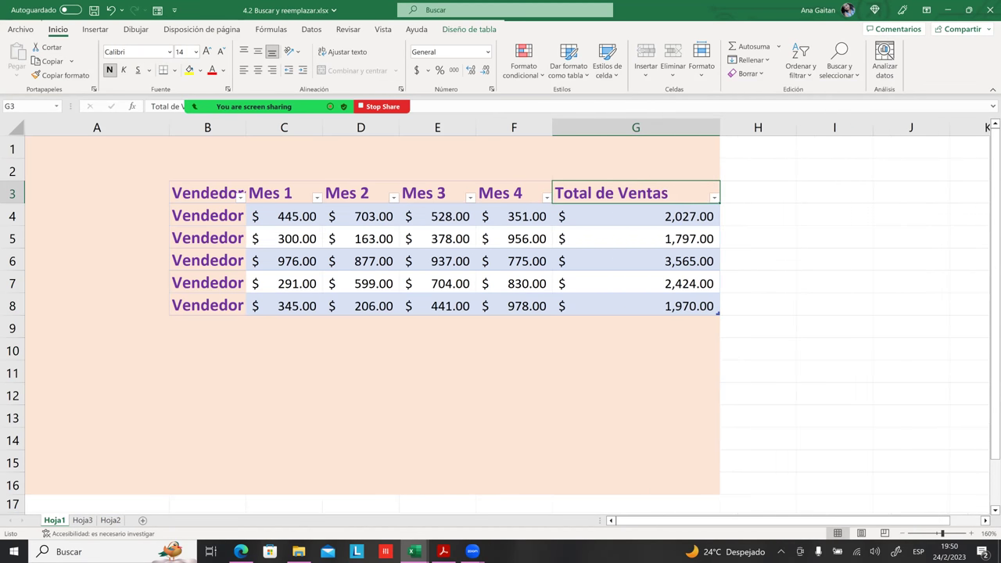
{"action": "left_click", "coordinate": [599, 360]}
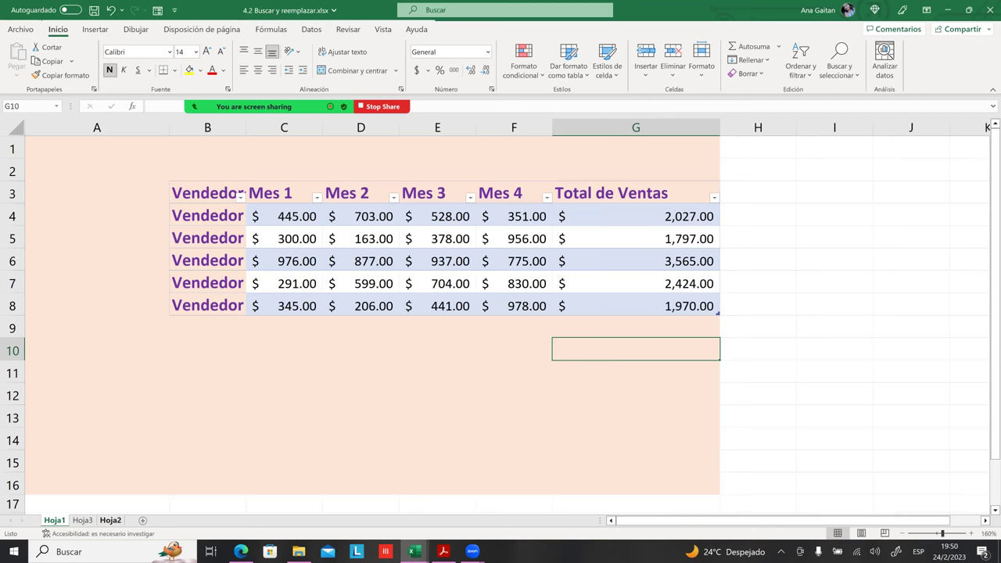
- Look through Hoja2, Hoja3 and Hoja1, selecting cells E9, D6 and D12
{"action": "left_click", "coordinate": [110, 520]}
{"action": "left_click", "coordinate": [439, 399]}
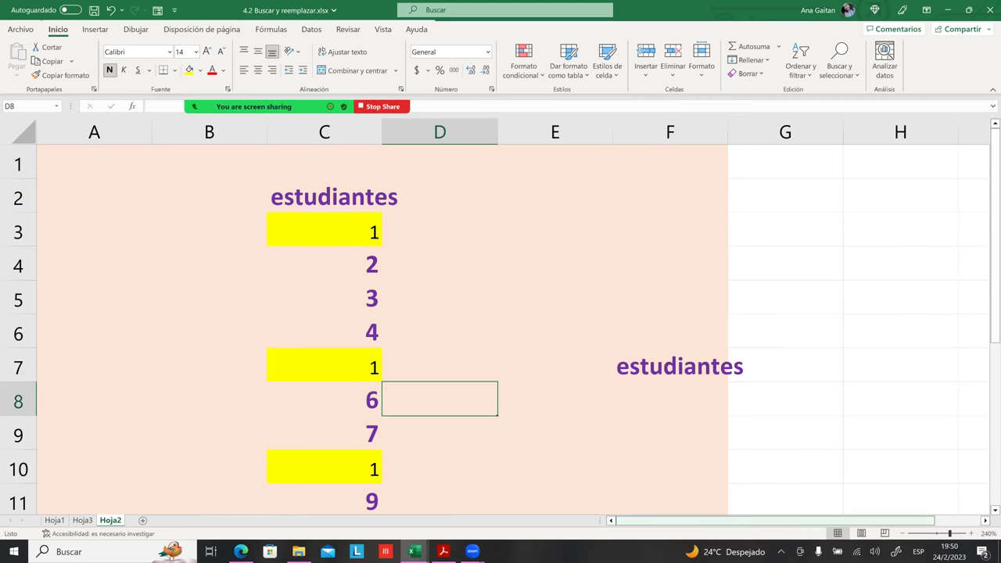
{"action": "left_click", "coordinate": [555, 432]}
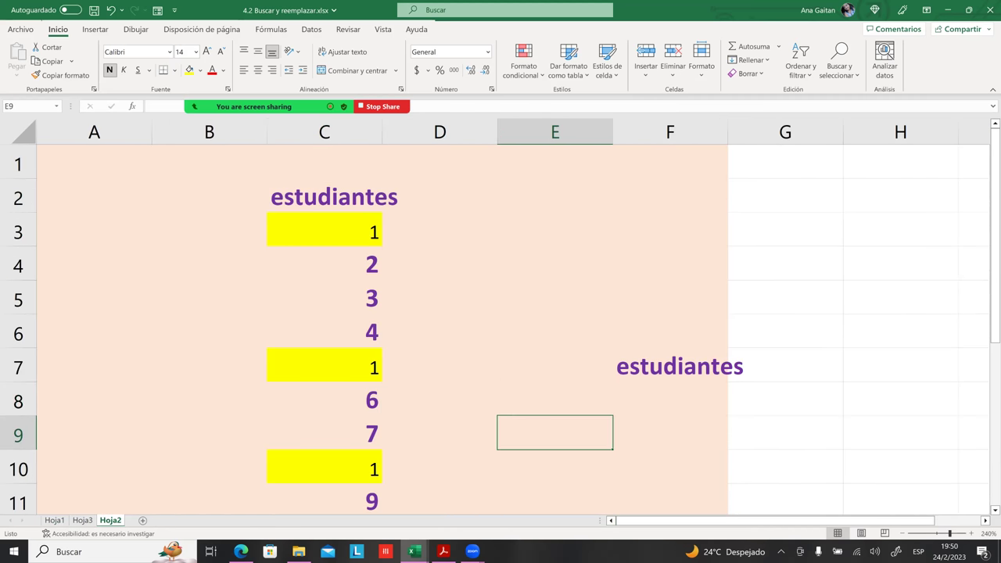
{"action": "key", "text": "ctrl+Page_Up"}
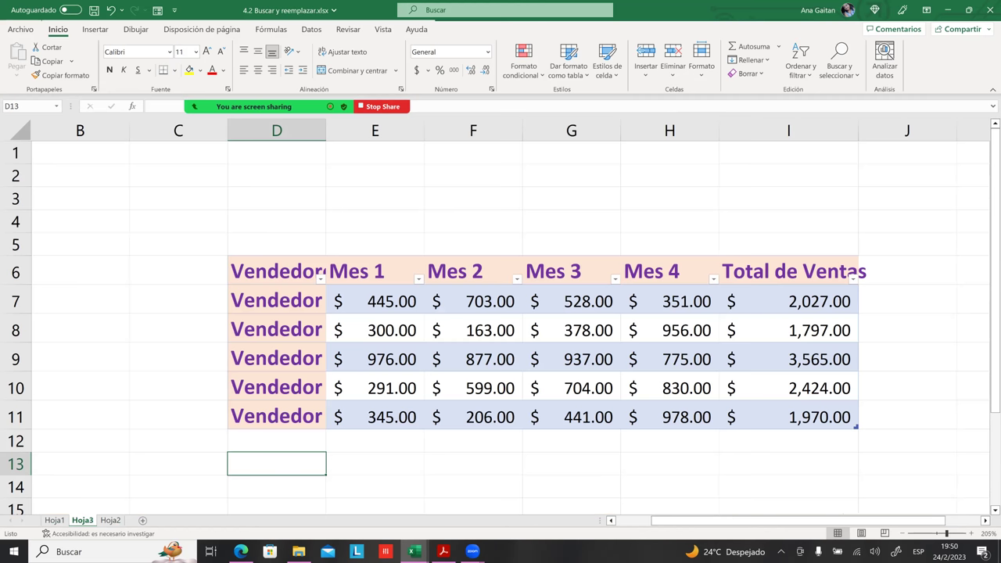
{"action": "left_click", "coordinate": [266, 332]}
{"action": "left_click", "coordinate": [281, 272]}
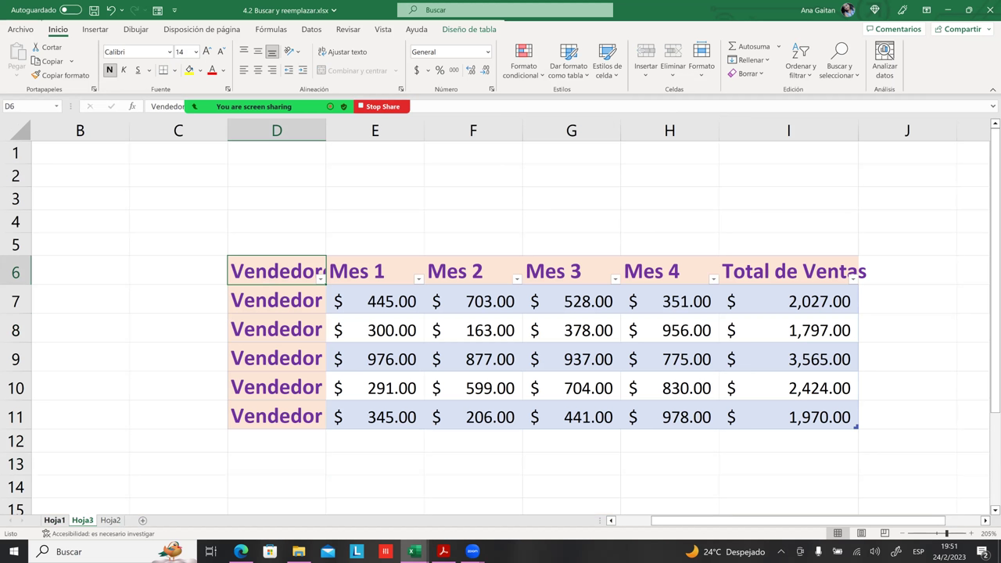
{"action": "key", "text": "ctrl+Page_Up"}
{"action": "left_click", "coordinate": [360, 394]}
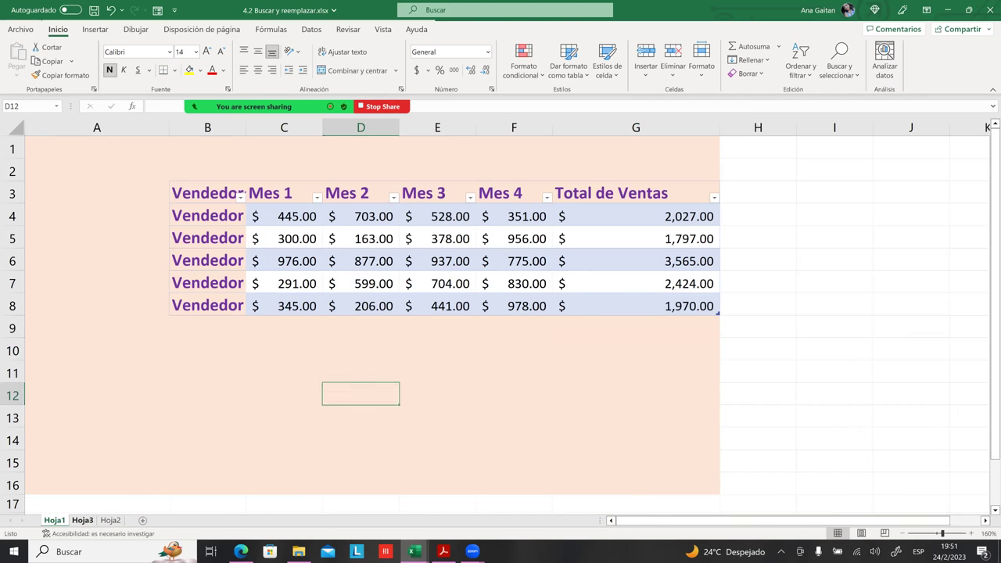
- Widen column D on Hoja3 to fit the seller names, then compare with Hoja1
{"action": "left_click", "coordinate": [82, 520]}
{"action": "mouse_move", "coordinate": [328, 131]}
{"action": "left_mouse_down"}
{"action": "mouse_move", "coordinate": [396, 119]}
{"action": "mouse_move", "coordinate": [377, 150]}
{"action": "mouse_move", "coordinate": [363, 290]}
{"action": "left_mouse_up"}
{"action": "left_click", "coordinate": [414, 416]}
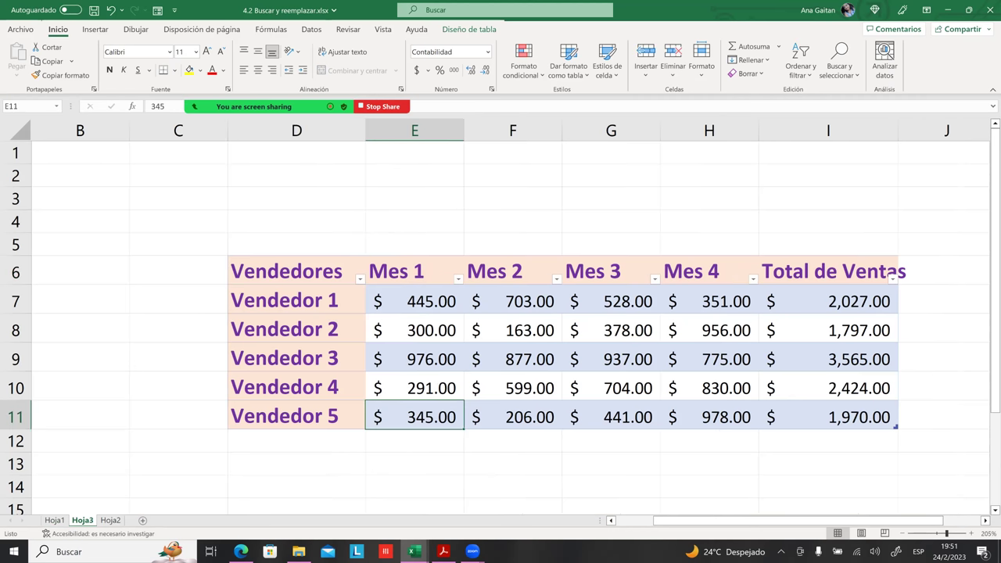
{"action": "key", "text": "ctrl+Page_Up"}
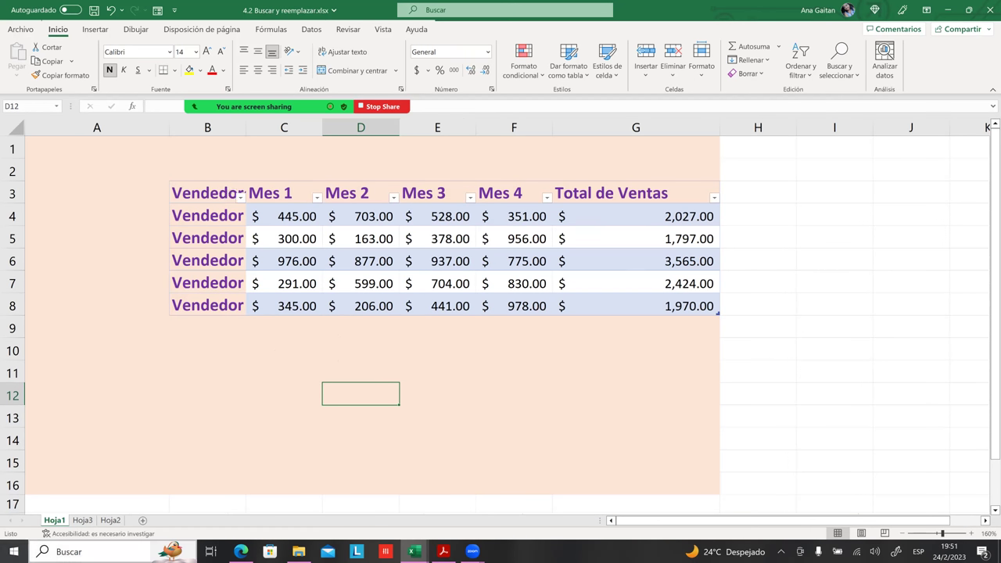
{"action": "key", "text": "ctrl+Page_Down"}
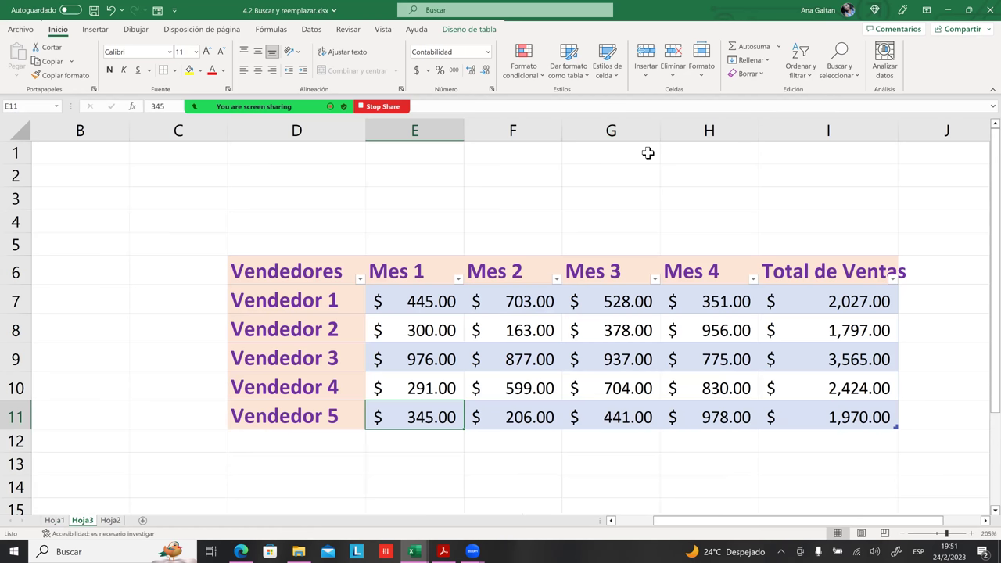
{"action": "key", "text": "ctrl+Page_Up"}
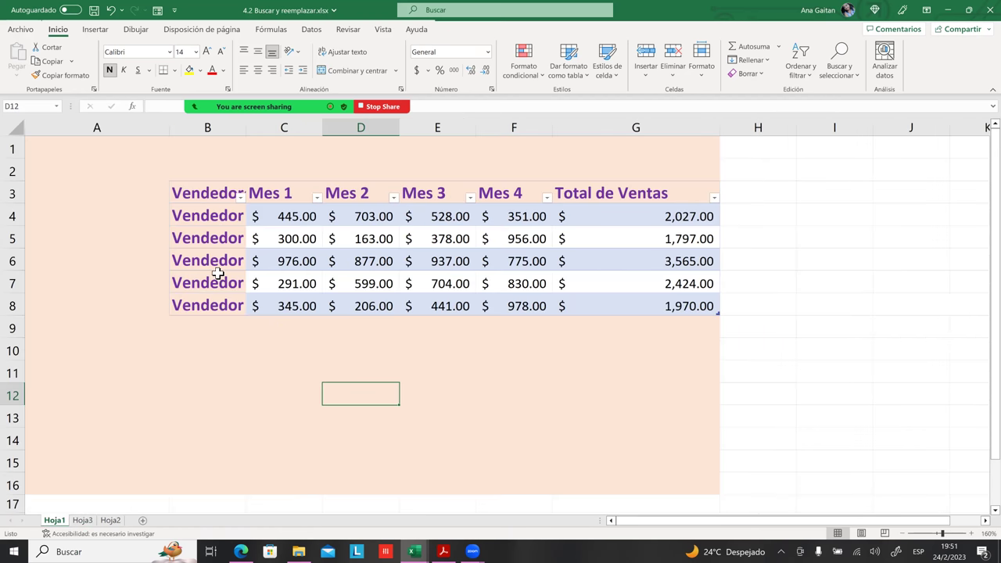
- On Hoja1, select B14, the range D15:G16, the last table row and header B3
{"action": "left_click", "coordinate": [240, 426]}
{"action": "scroll", "coordinate": [240, 426], "scroll_direction": "down", "scroll_amount": 1}
{"action": "scroll", "coordinate": [240, 426], "scroll_direction": "down", "scroll_amount": 3}
{"action": "scroll", "coordinate": [372, 324], "scroll_direction": "up", "scroll_amount": 2}
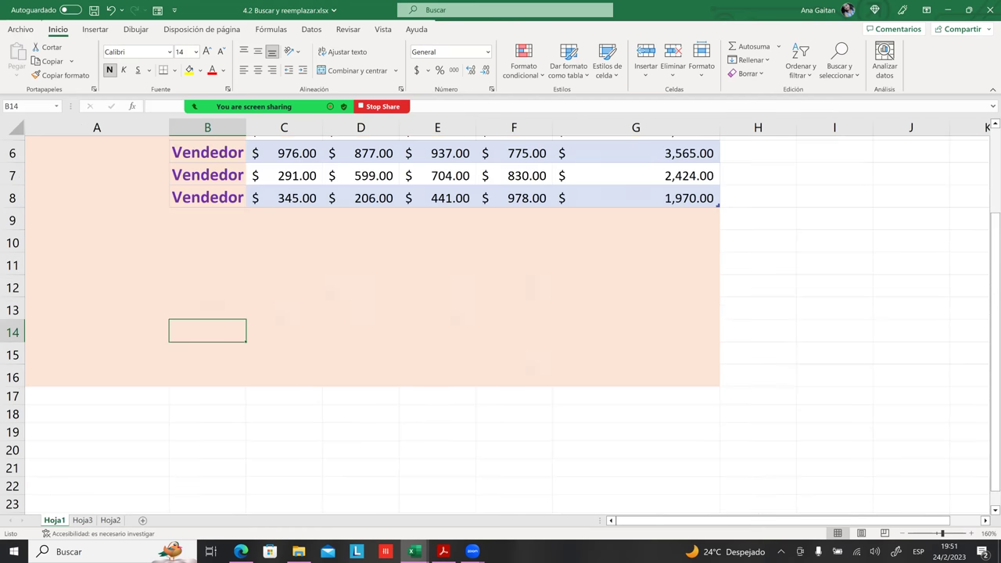
{"action": "left_click_drag", "start_coordinate": [655, 364], "coordinate": [356, 348]}
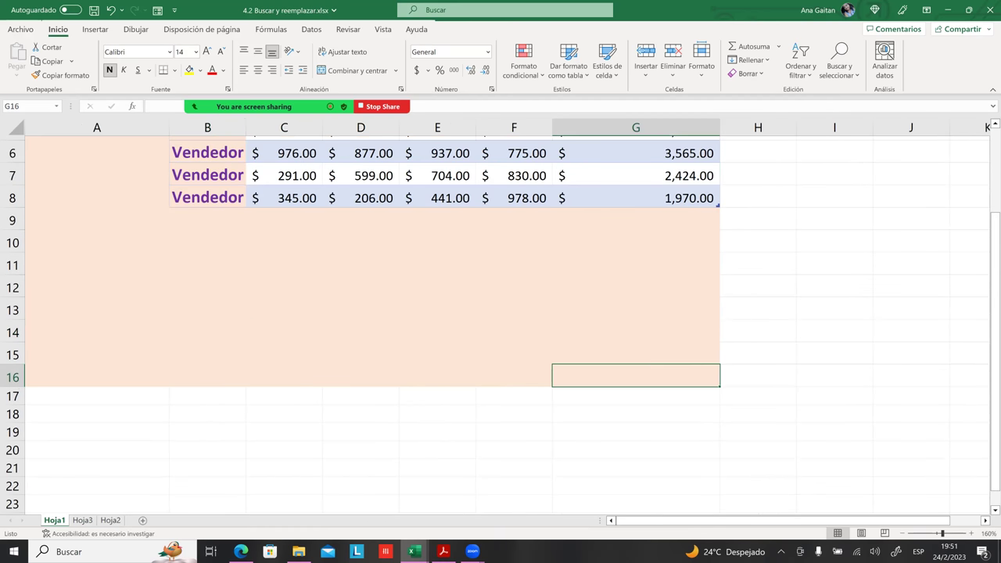
{"action": "left_click", "coordinate": [173, 205]}
{"action": "scroll", "coordinate": [202, 235], "scroll_direction": "up", "scroll_amount": 2}
{"action": "left_click", "coordinate": [194, 192]}
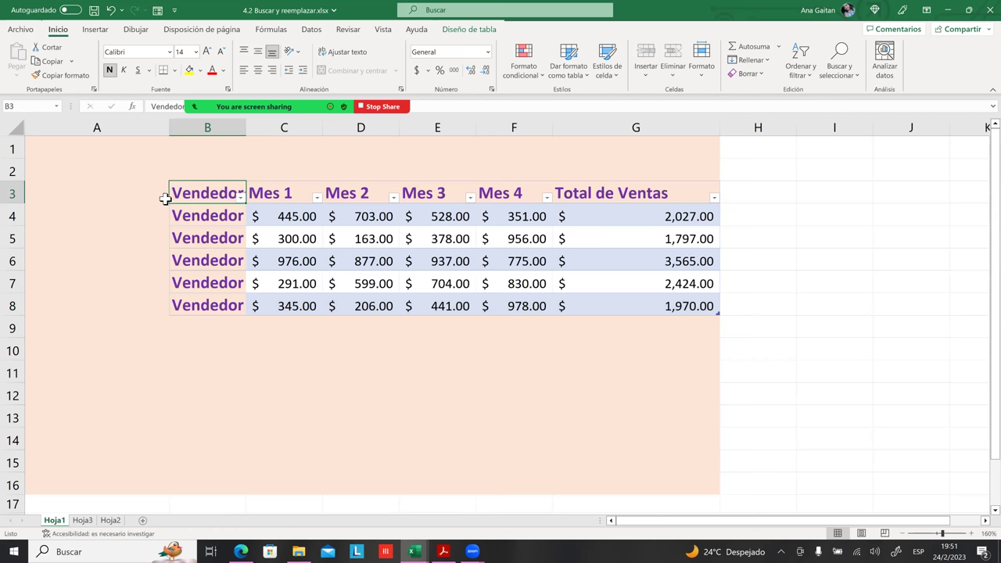
- Type trial text into C2, A4 and A6, then undo the entries with Ctrl+Z
{"action": "left_click", "coordinate": [273, 165]}
{"action": "type", "text": "rgreghrth"}
{"action": "left_click", "coordinate": [51, 212]}
{"action": "type", "text": "adsasf"}
{"action": "key", "text": "Return"}
{"action": "left_click", "coordinate": [78, 264]}
{"action": "type", "text": "dfdsgfdgfd"}
{"action": "left_click", "coordinate": [55, 334]}
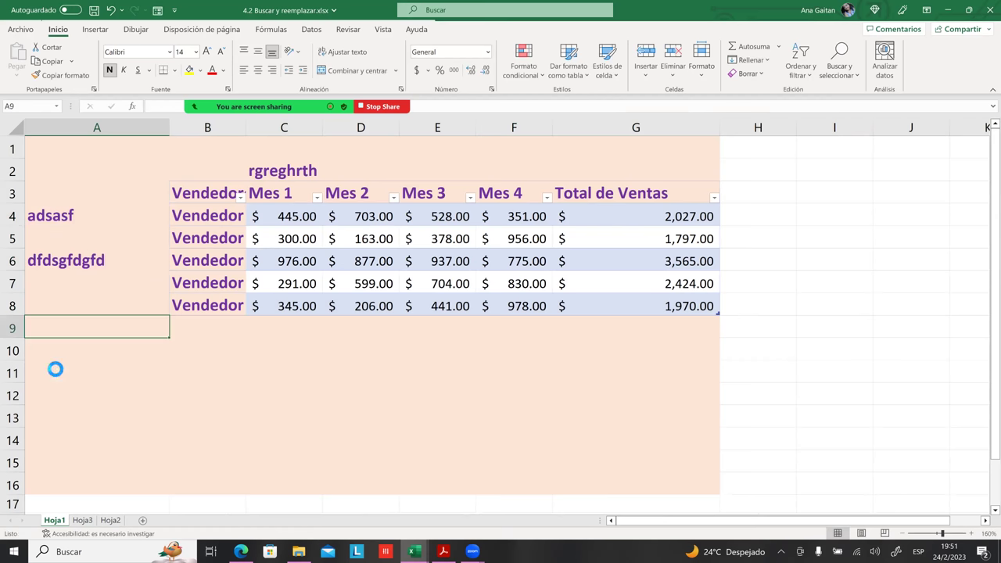
{"action": "key", "text": "ctrl+z"}
{"action": "key", "text": "ctrl+z"}
{"action": "key", "text": "ctrl+z"}
{"action": "key", "text": "ctrl+z"}
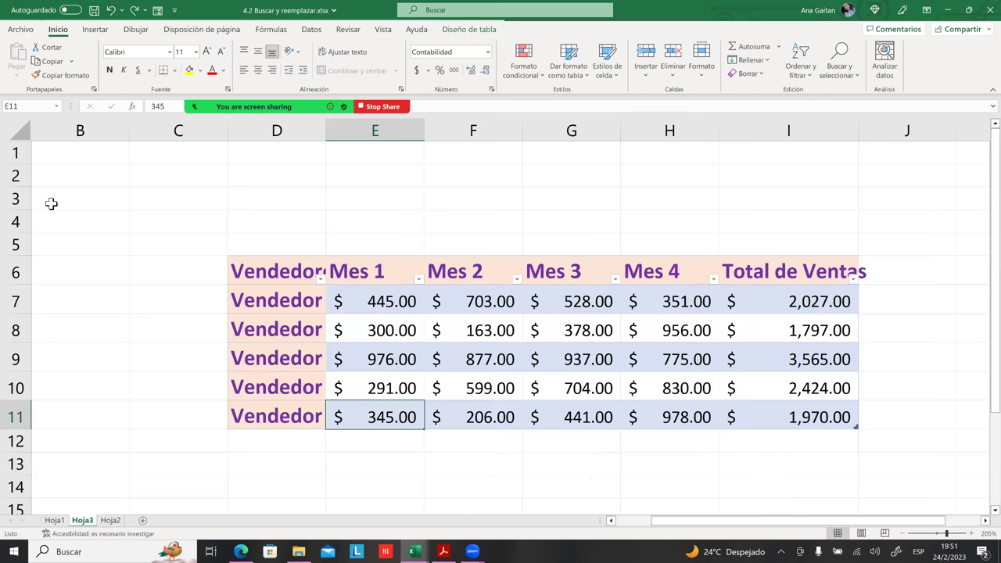
{"action": "left_click", "coordinate": [202, 227]}
- On Hoja1, select the header row B3:G3, then click C13 to deselect
{"action": "key", "text": "ctrl+Page_Up"}
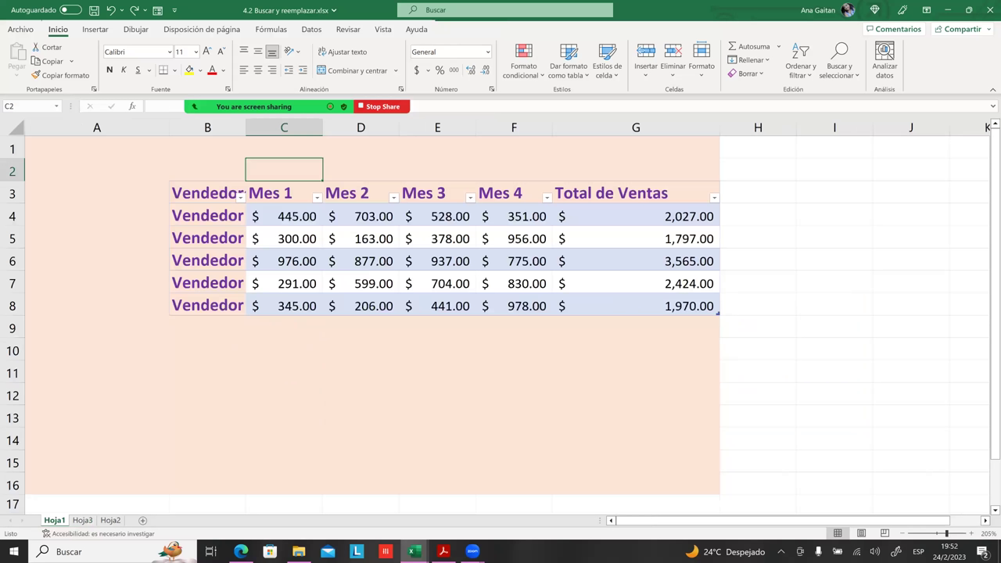
{"action": "left_click_drag", "start_coordinate": [226, 194], "coordinate": [657, 199]}
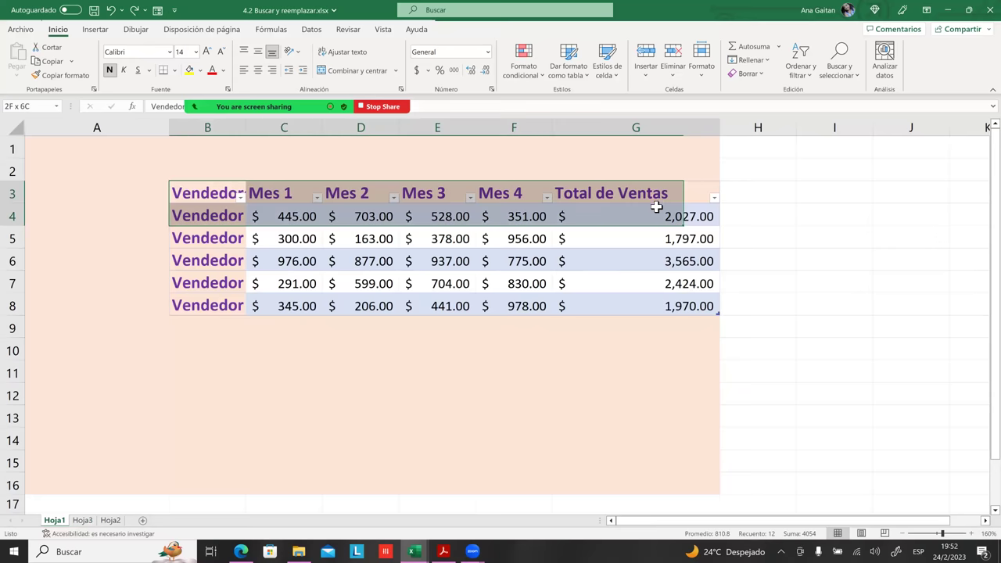
{"action": "left_click_drag", "start_coordinate": [657, 200], "coordinate": [657, 200]}
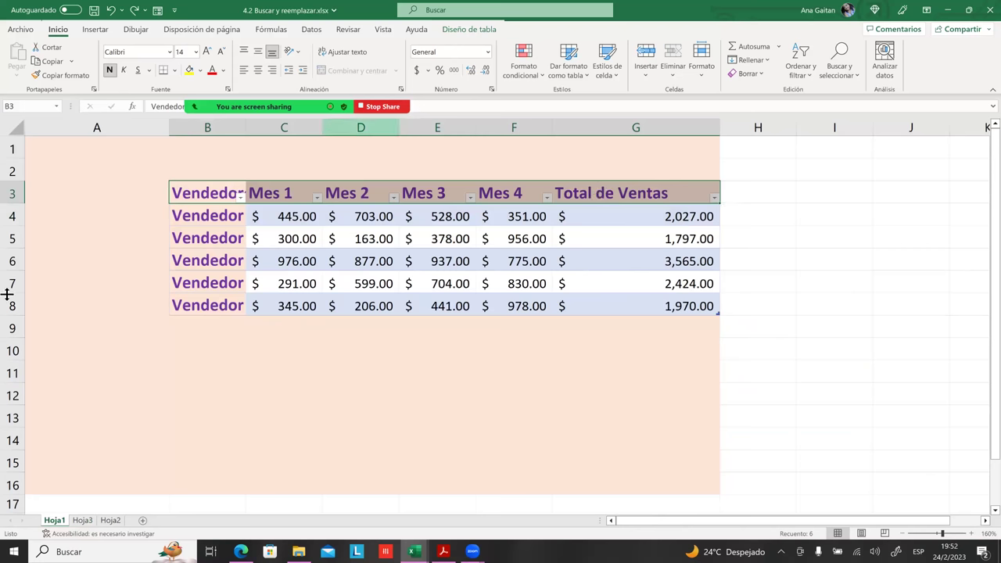
{"action": "left_click", "coordinate": [283, 416]}
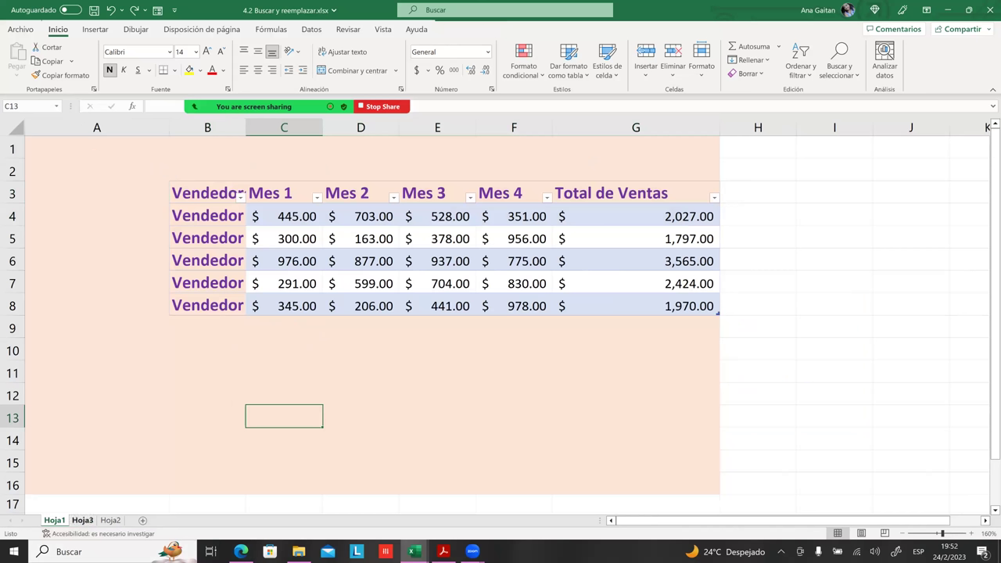
- Go to Hoja3 and select cell C6 beside the copied table
{"action": "left_click", "coordinate": [82, 520]}
{"action": "left_click", "coordinate": [171, 265]}
{"action": "scroll", "coordinate": [209, 335], "scroll_direction": "down", "scroll_amount": 3}
{"action": "scroll", "coordinate": [214, 335], "scroll_direction": "up", "scroll_amount": 3}
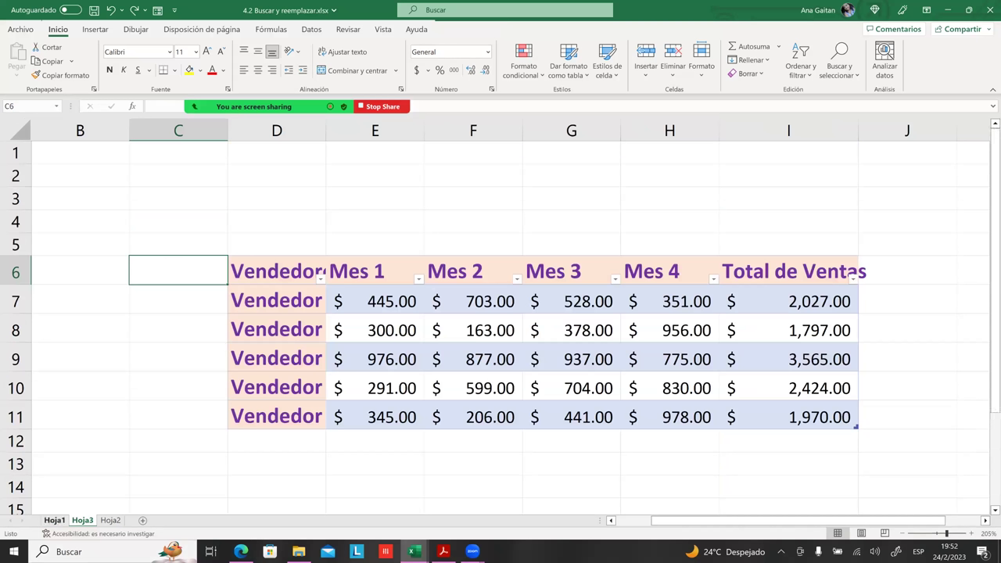
- Back on Hoja1, select A7 and the range A10:F15, then clear it to C10
{"action": "left_click", "coordinate": [54, 520]}
{"action": "left_click", "coordinate": [60, 287]}
{"action": "left_click_drag", "start_coordinate": [78, 350], "coordinate": [469, 463]}
{"action": "scroll", "coordinate": [636, 313], "scroll_direction": "down", "scroll_amount": 3}
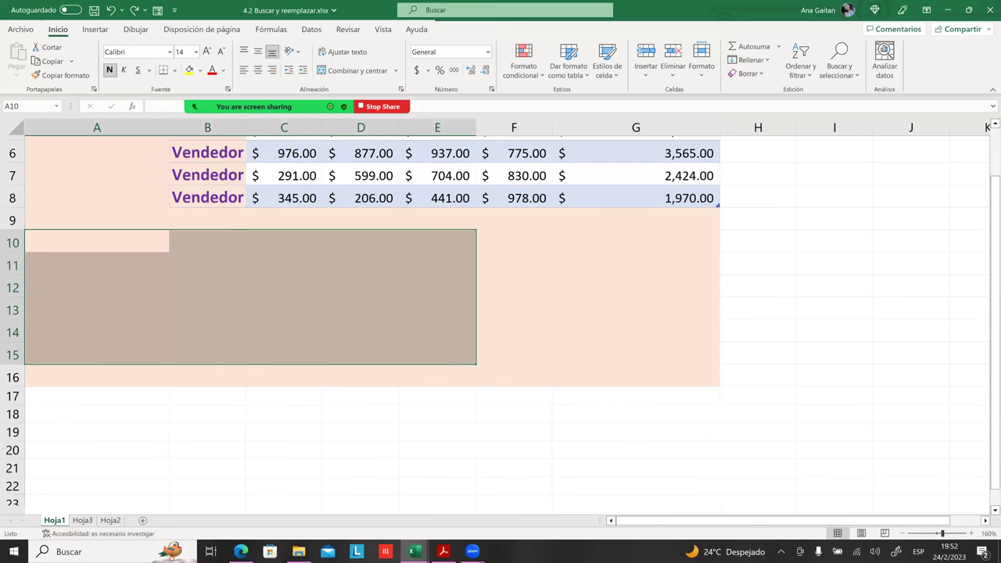
{"action": "mouse_move", "coordinate": [635, 320]}
{"action": "left_mouse_down"}
{"action": "mouse_move", "coordinate": [380, 16]}
{"action": "mouse_move", "coordinate": [94, 141]}
{"action": "left_mouse_up"}
{"action": "left_click", "coordinate": [158, 242]}
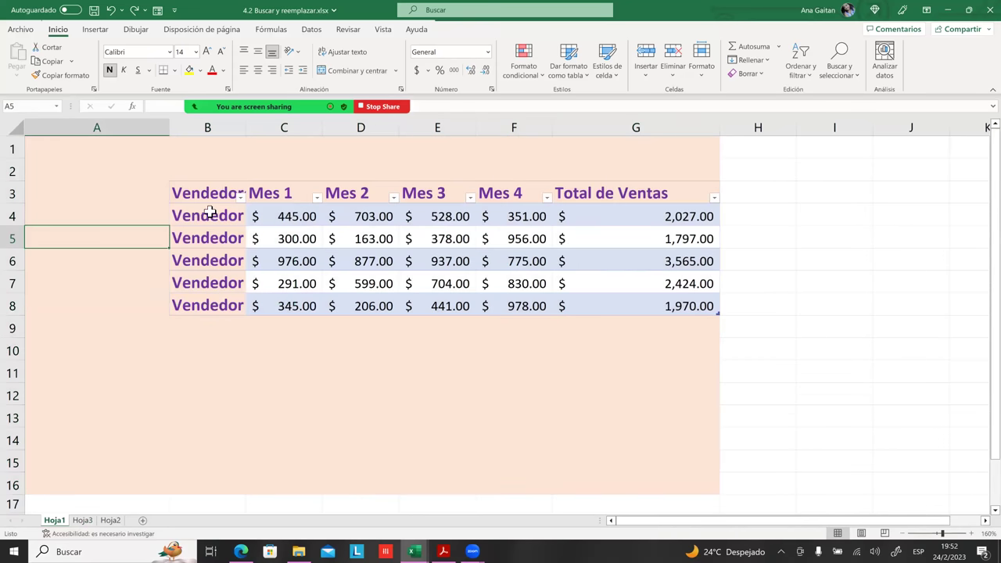
{"action": "left_click", "coordinate": [290, 351]}
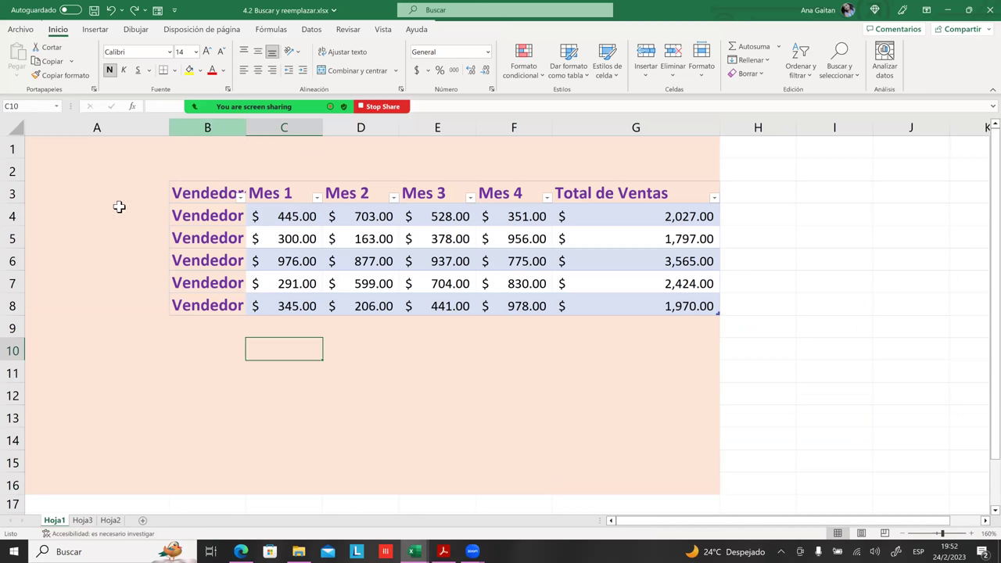
- On Hoja3, widen column D so the full seller names show, moving to C5
{"action": "key", "text": "ctrl+Page_Down"}
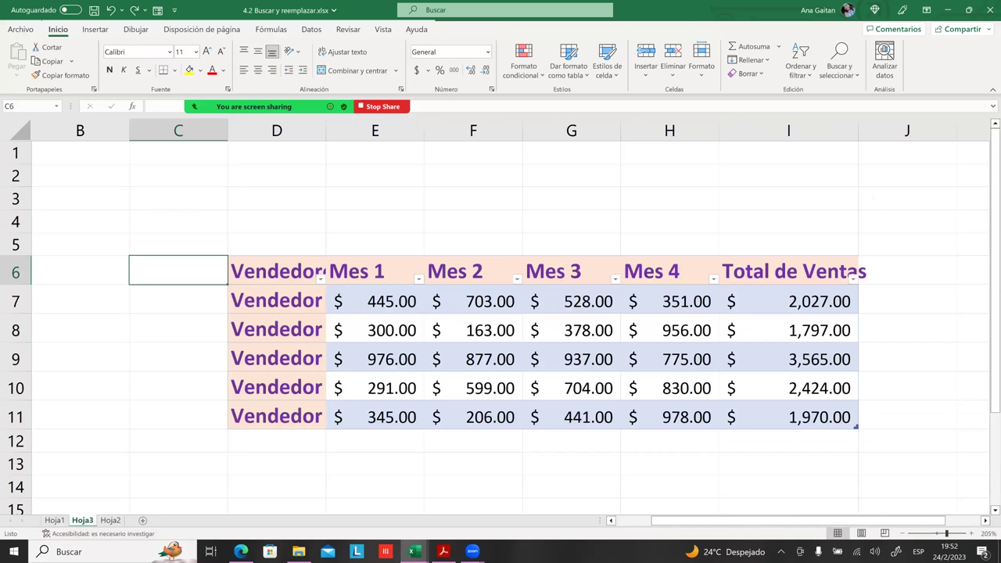
{"action": "left_click", "coordinate": [236, 228]}
{"action": "scroll", "coordinate": [350, 148], "scroll_direction": "down", "scroll_amount": 1}
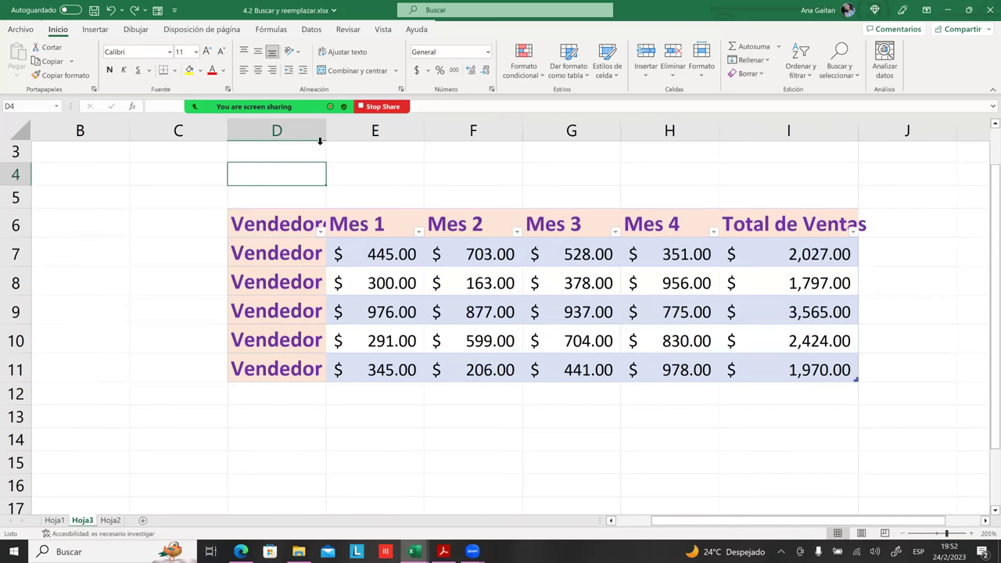
{"action": "left_click_drag", "start_coordinate": [325, 131], "coordinate": [384, 117]}
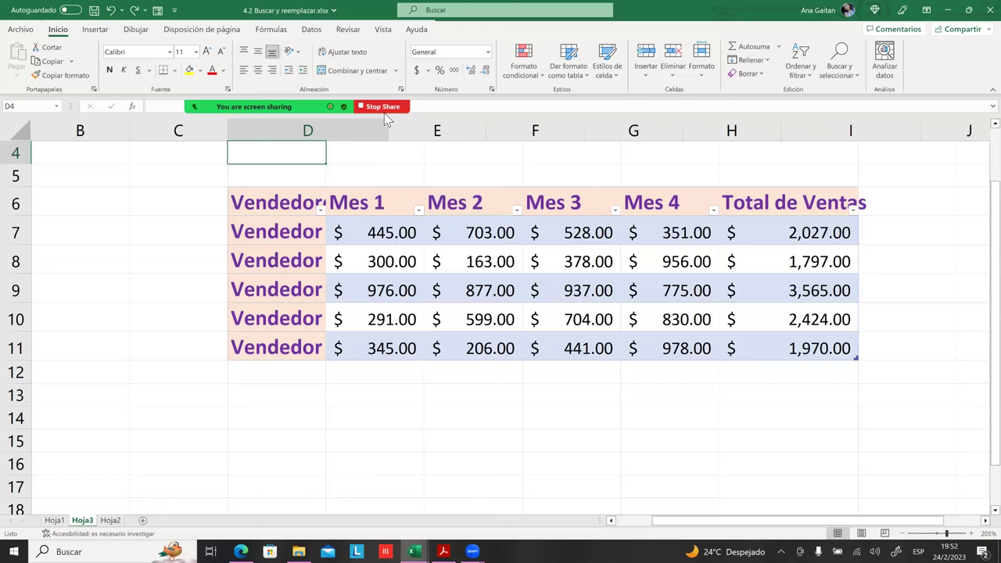
{"action": "key", "text": "Down"}
{"action": "key", "text": "Left"}
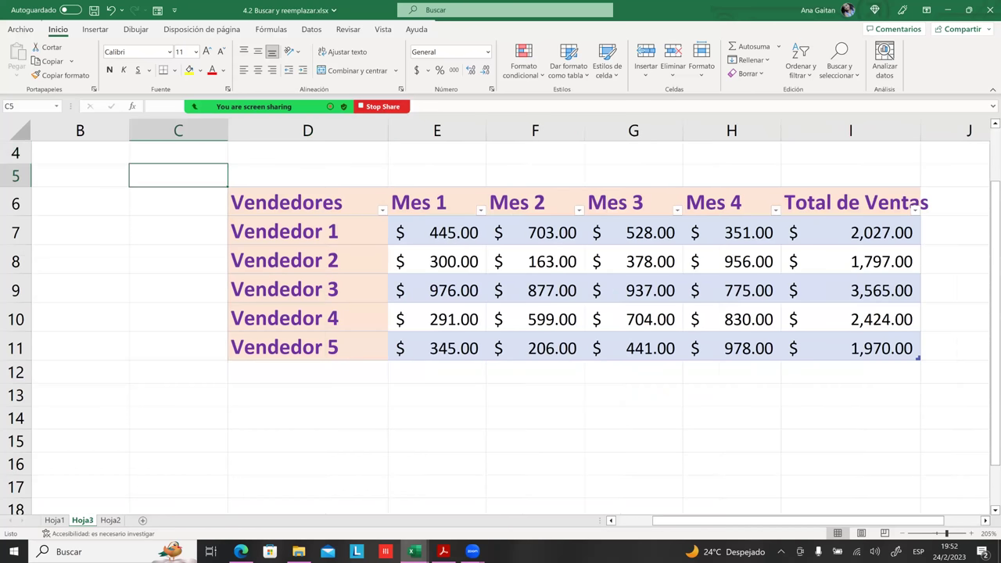
- Select and clear various parts of the Hoja3 sales table, including names and headers
{"action": "left_click_drag", "start_coordinate": [688, 521], "coordinate": [651, 521]}
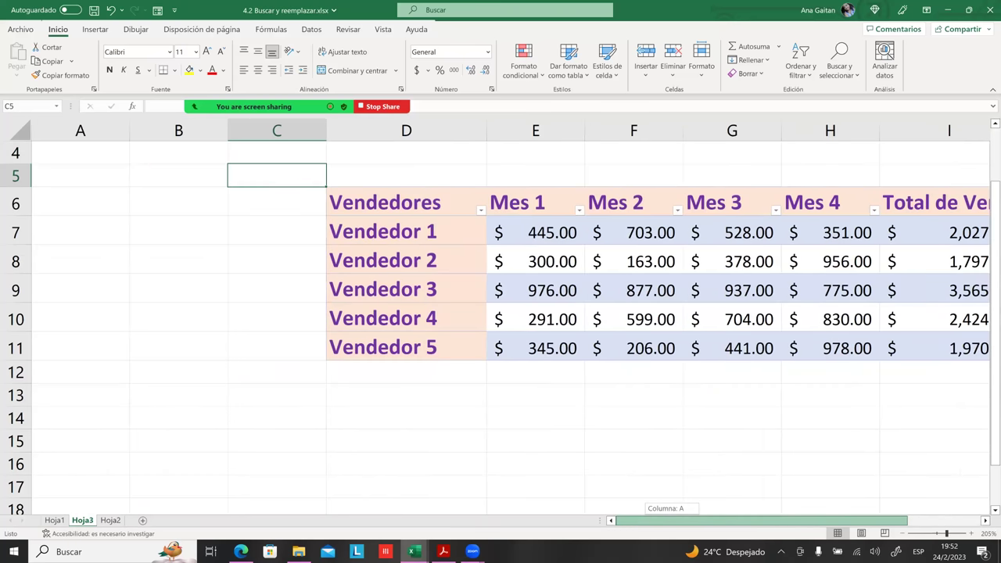
{"action": "scroll", "coordinate": [378, 365], "scroll_direction": "right", "scroll_amount": 2}
{"action": "left_click", "coordinate": [436, 417]}
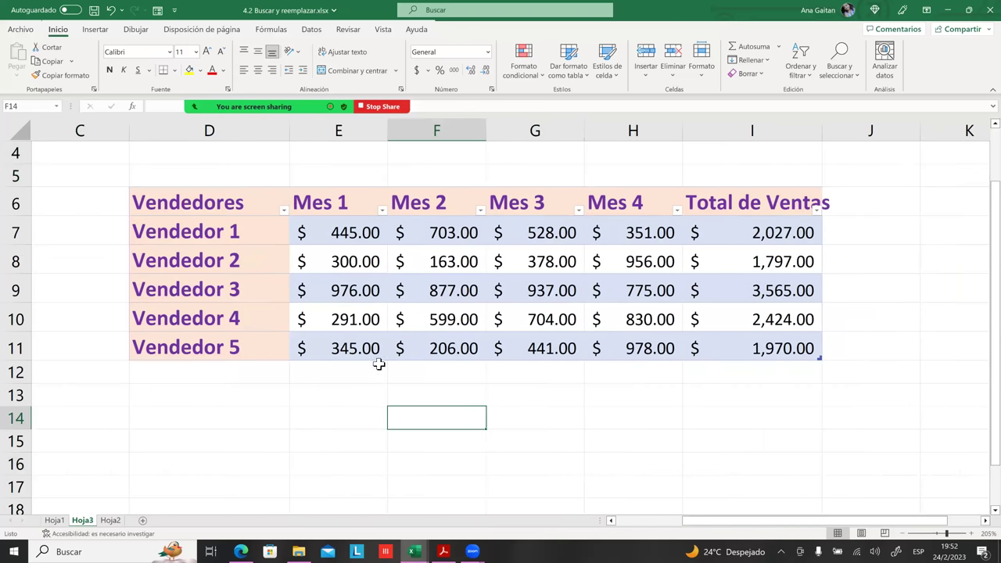
{"action": "mouse_move", "coordinate": [275, 202]}
{"action": "left_mouse_down"}
{"action": "mouse_move", "coordinate": [643, 338]}
{"action": "mouse_move", "coordinate": [790, 349]}
{"action": "left_mouse_up"}
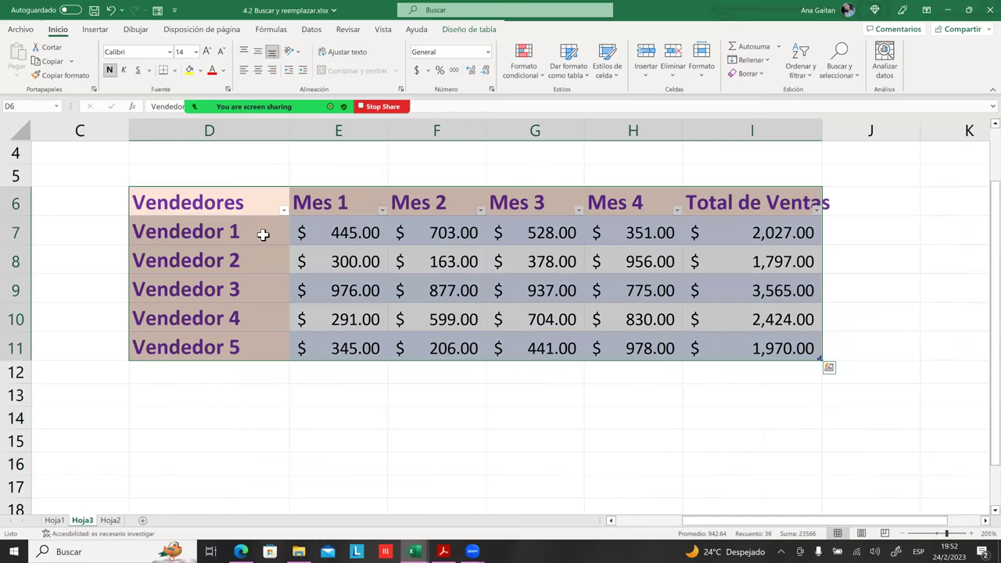
{"action": "left_click", "coordinate": [263, 233]}
{"action": "mouse_move", "coordinate": [217, 199]}
{"action": "left_mouse_down"}
{"action": "mouse_move", "coordinate": [568, 351]}
{"action": "mouse_move", "coordinate": [630, 348]}
{"action": "left_mouse_up"}
{"action": "left_click", "coordinate": [633, 505]}
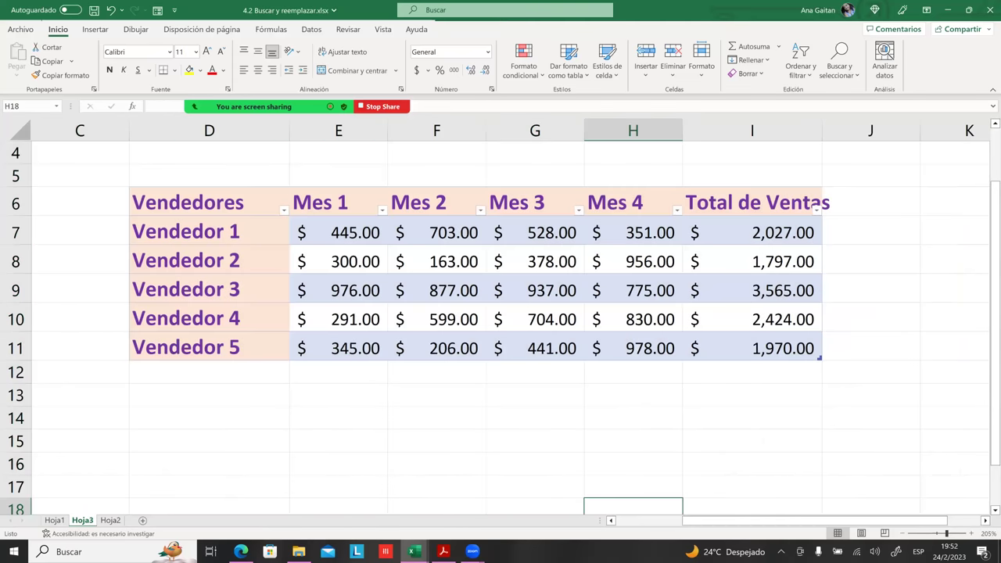
{"action": "left_click_drag", "start_coordinate": [208, 200], "coordinate": [563, 205]}
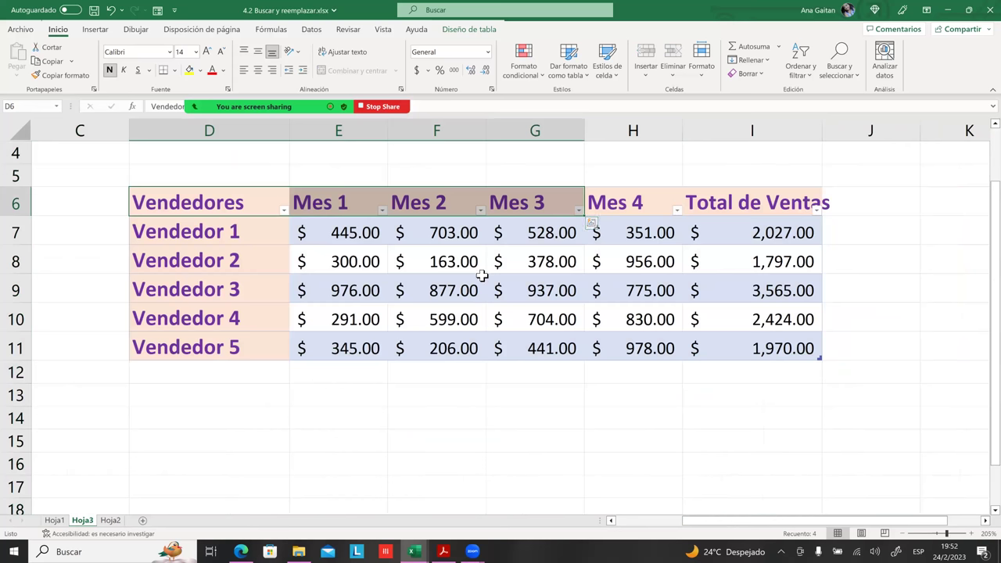
{"action": "left_click", "coordinate": [208, 486]}
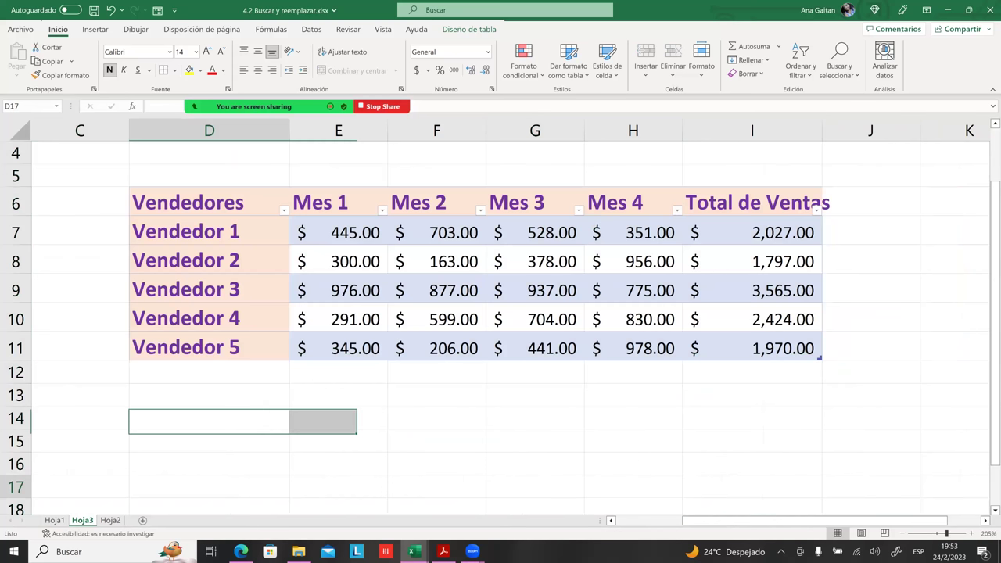
- Switch to Hoja1 and select cell D11
{"action": "left_click", "coordinate": [54, 520]}
{"action": "left_click", "coordinate": [97, 306]}
{"action": "left_click", "coordinate": [369, 364]}
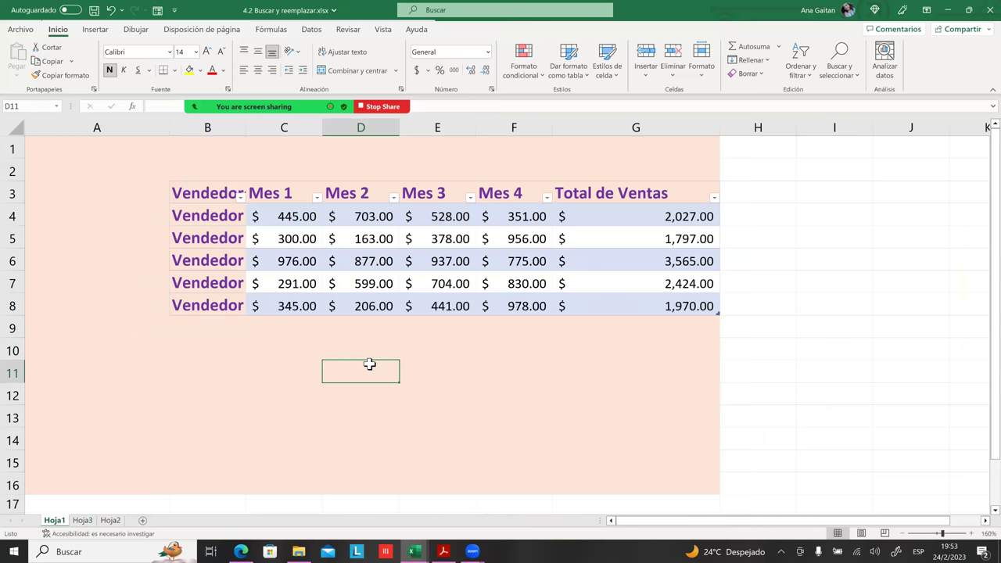
- Review the Reemplazar tab and its sheet-or-workbook option in Buscar y reemplazar, then close it
{"action": "key", "text": "ctrl+b"}
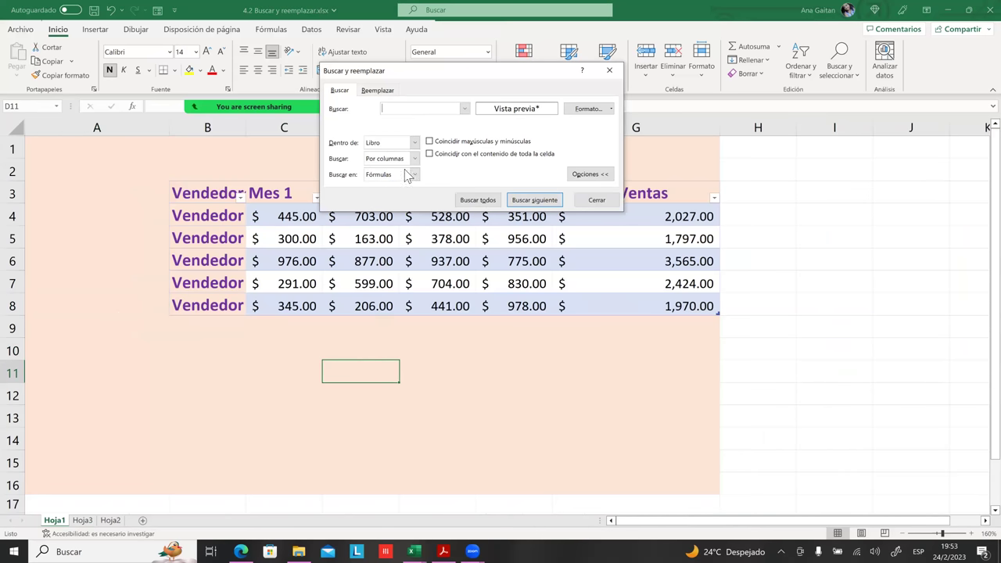
{"action": "left_click", "coordinate": [382, 91]}
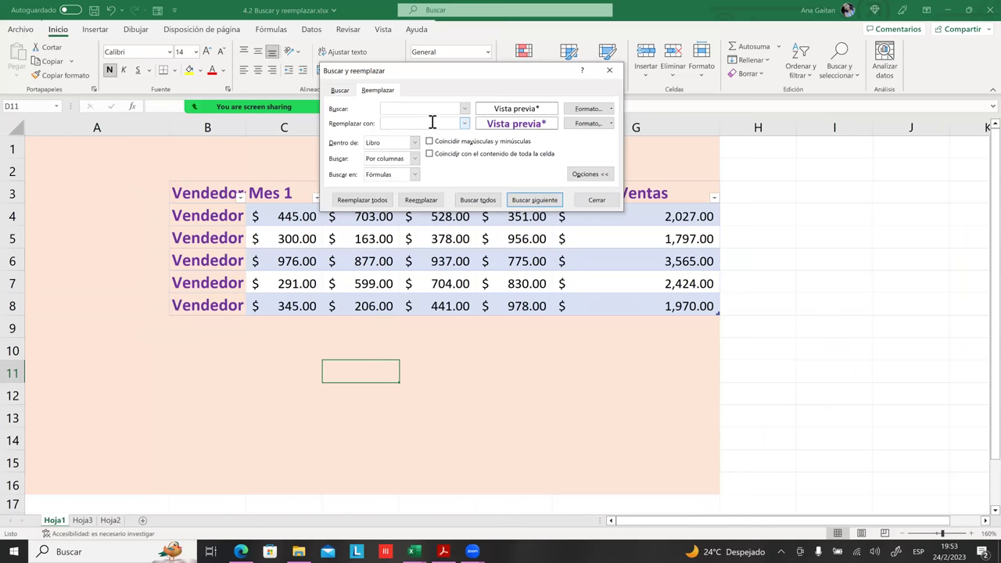
{"action": "left_click_drag", "start_coordinate": [515, 71], "coordinate": [721, 144]}
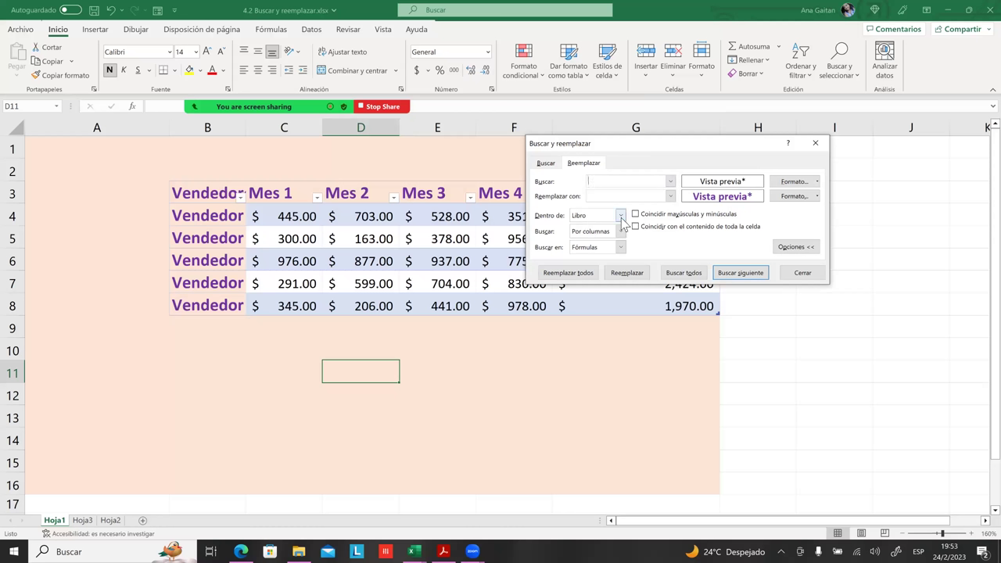
{"action": "left_click", "coordinate": [622, 216]}
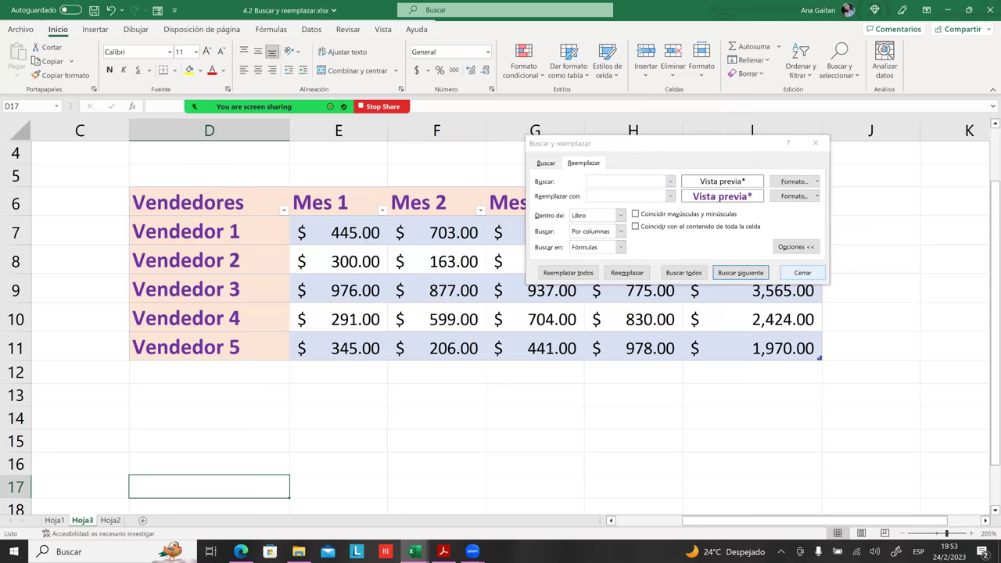
{"action": "left_click", "coordinate": [802, 273]}
- Move the sales table down to E9, then undo the move with Ctrl+Z
{"action": "left_click", "coordinate": [535, 418]}
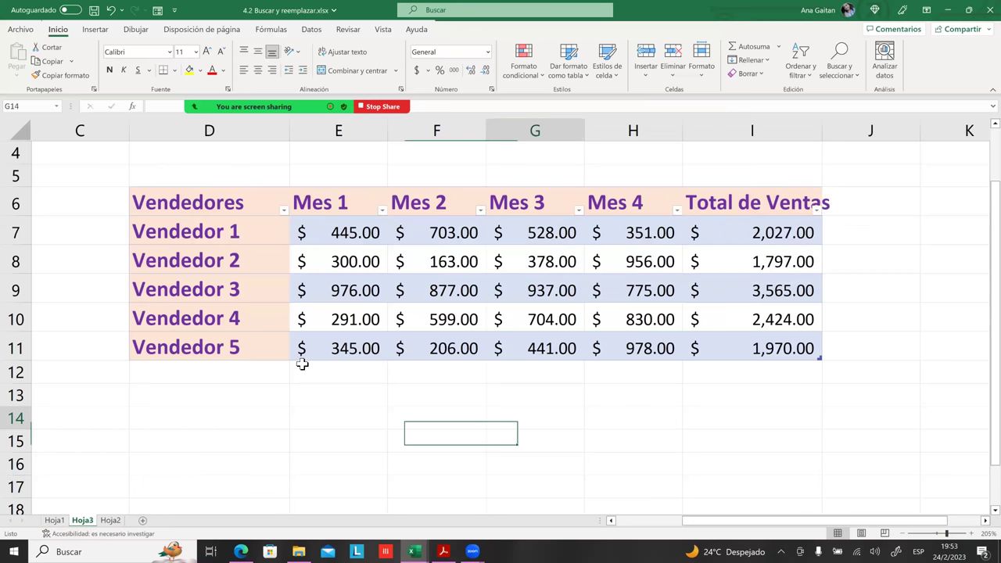
{"action": "left_click", "coordinate": [209, 235]}
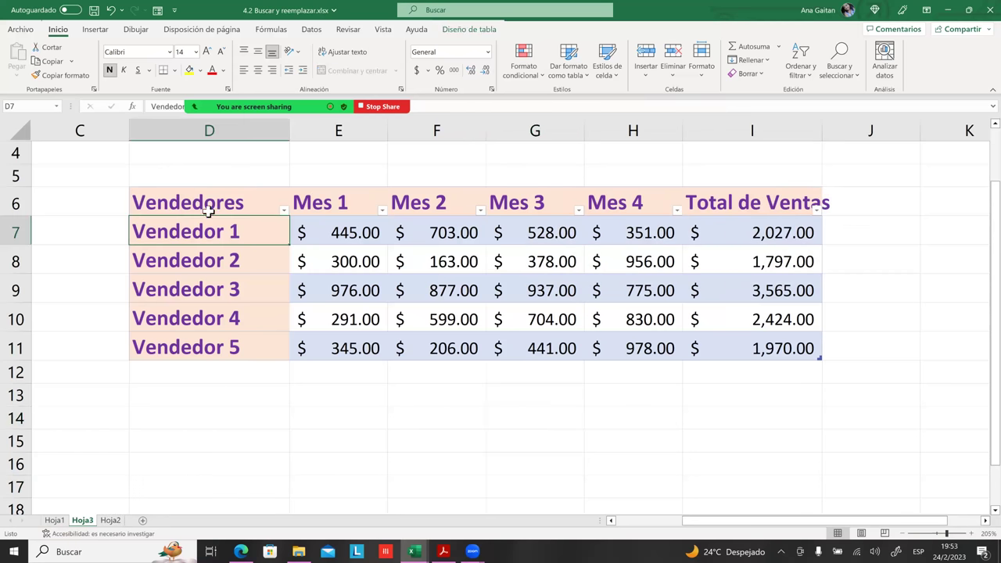
{"action": "key", "text": "ctrl+a"}
{"action": "key", "text": "ctrl+a"}
{"action": "left_click_drag", "start_coordinate": [337, 189], "coordinate": [400, 263]}
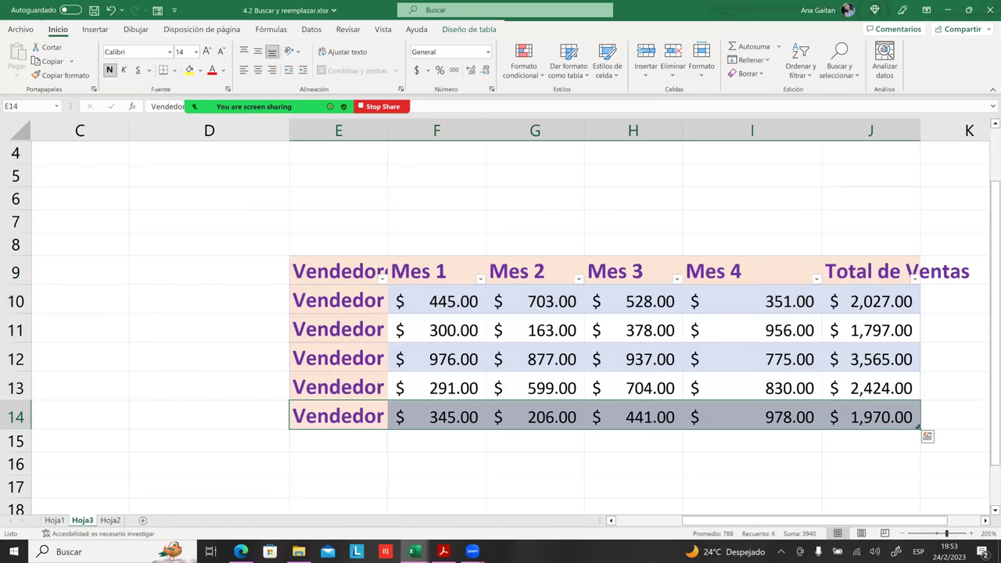
{"action": "key", "text": "ctrl+z"}
{"action": "left_click", "coordinate": [338, 506]}
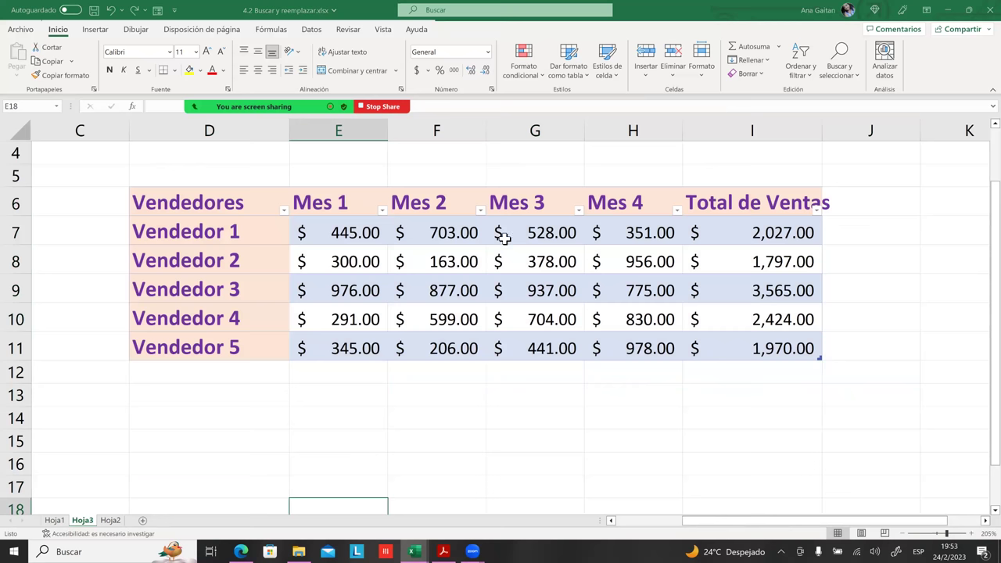
- Open the Find window with Ctrl+B and position it beside the sales table
{"action": "key", "text": "ctrl+b"}
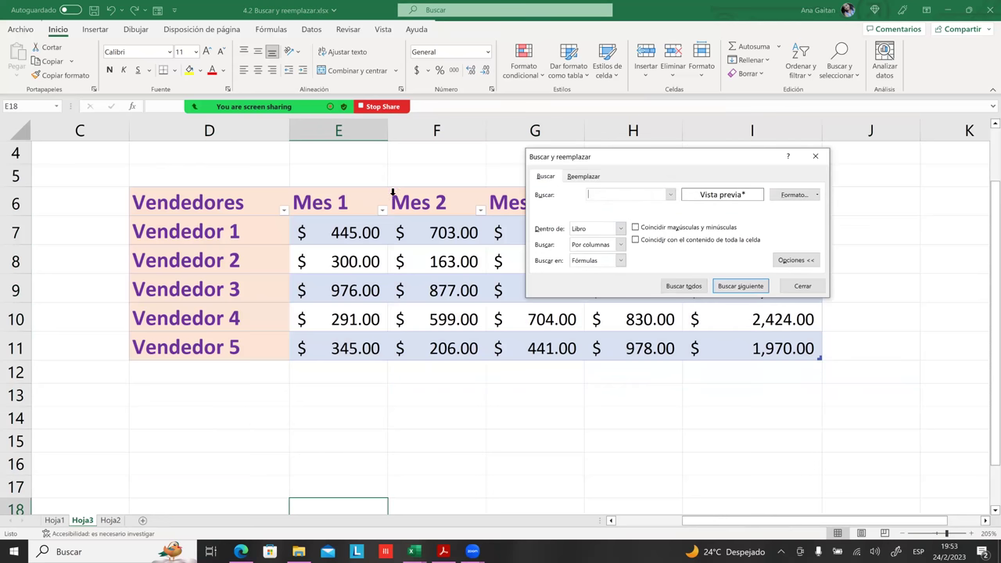
{"action": "left_click_drag", "start_coordinate": [646, 164], "coordinate": [728, 164]}
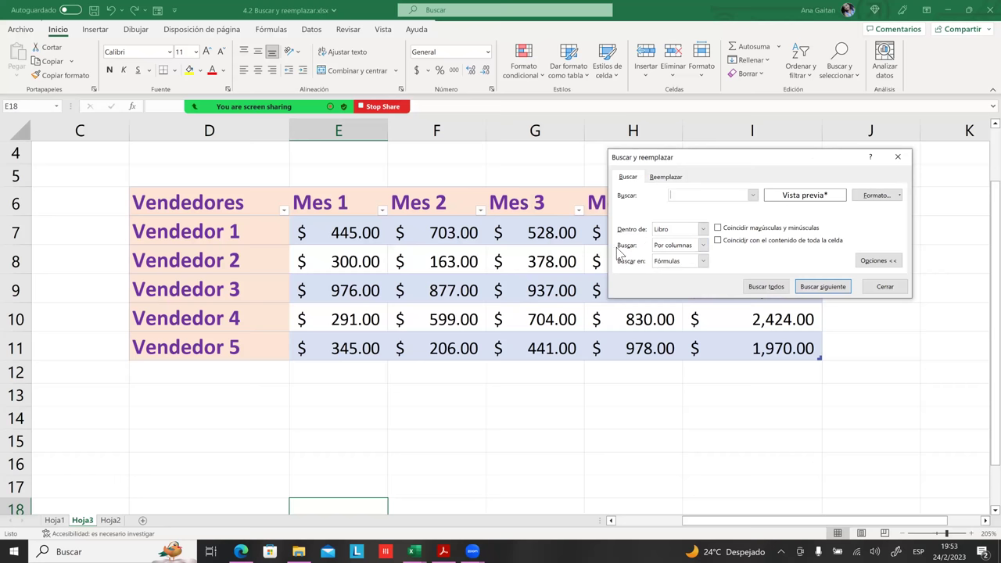
{"action": "left_click_drag", "start_coordinate": [754, 157], "coordinate": [650, 162]}
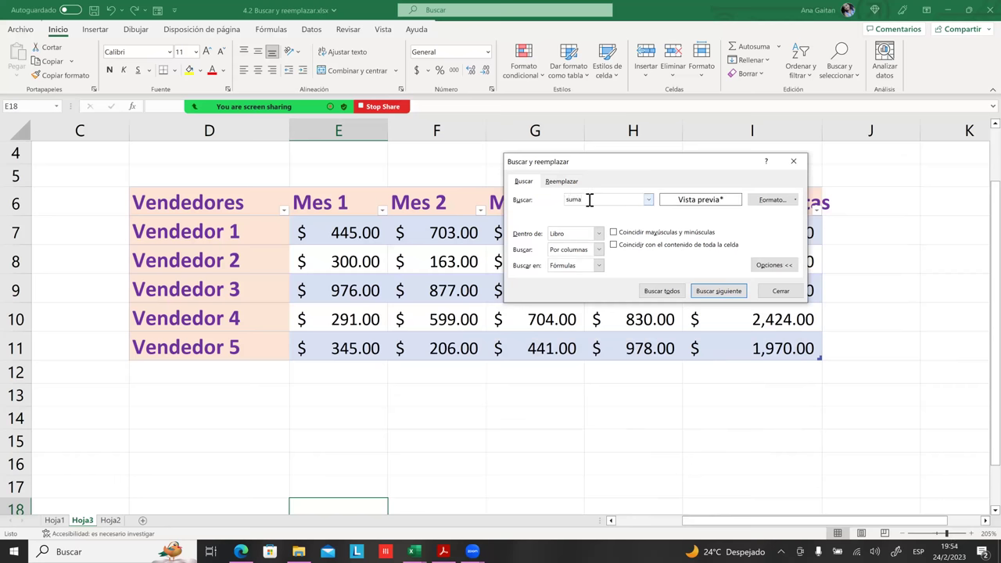
{"action": "left_click_drag", "start_coordinate": [631, 165], "coordinate": [409, 394]}
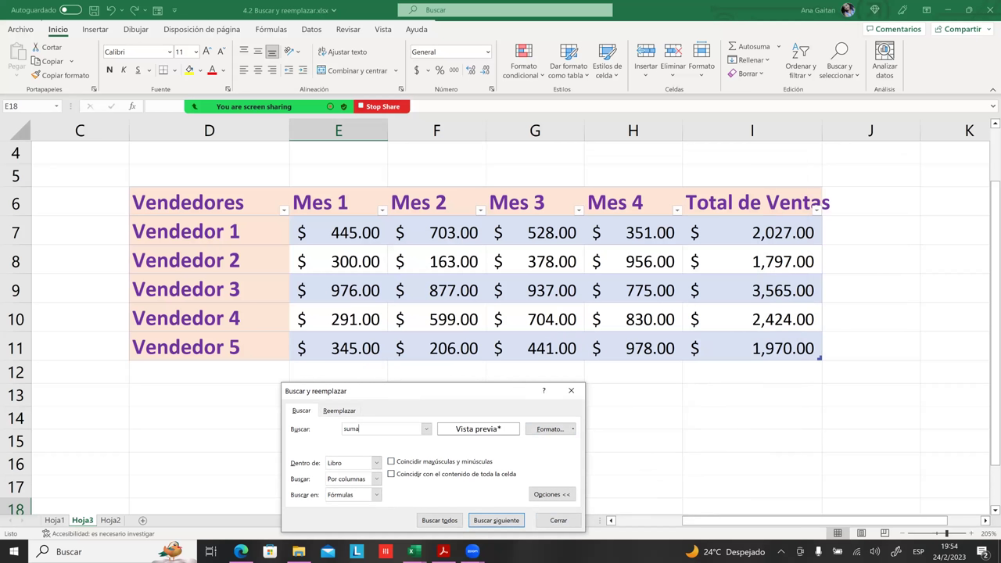
{"action": "left_click_drag", "start_coordinate": [469, 328], "coordinate": [439, 206]}
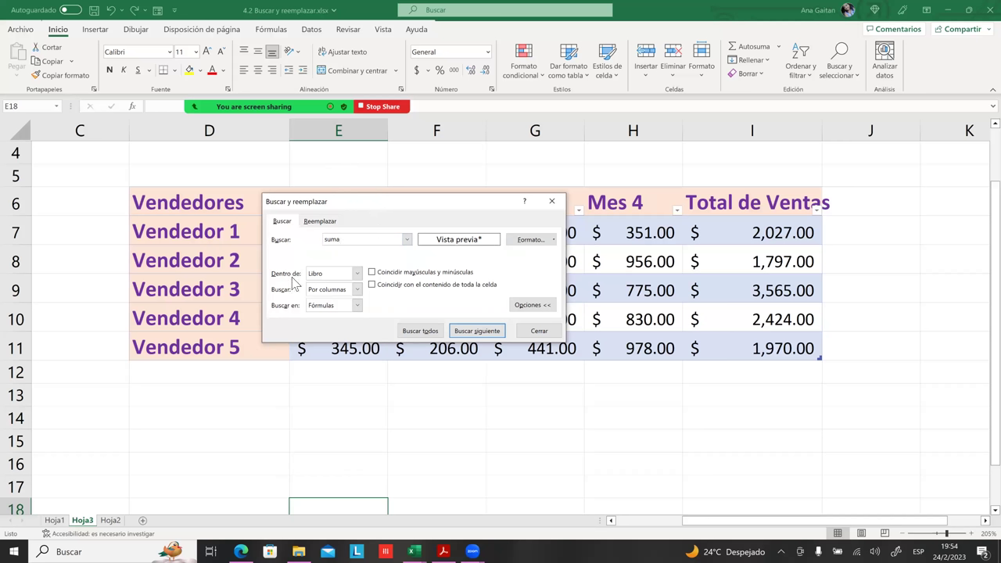
- Search within Hoja, by columns, looking in Valores, then select cell I14
{"action": "left_click", "coordinate": [359, 275]}
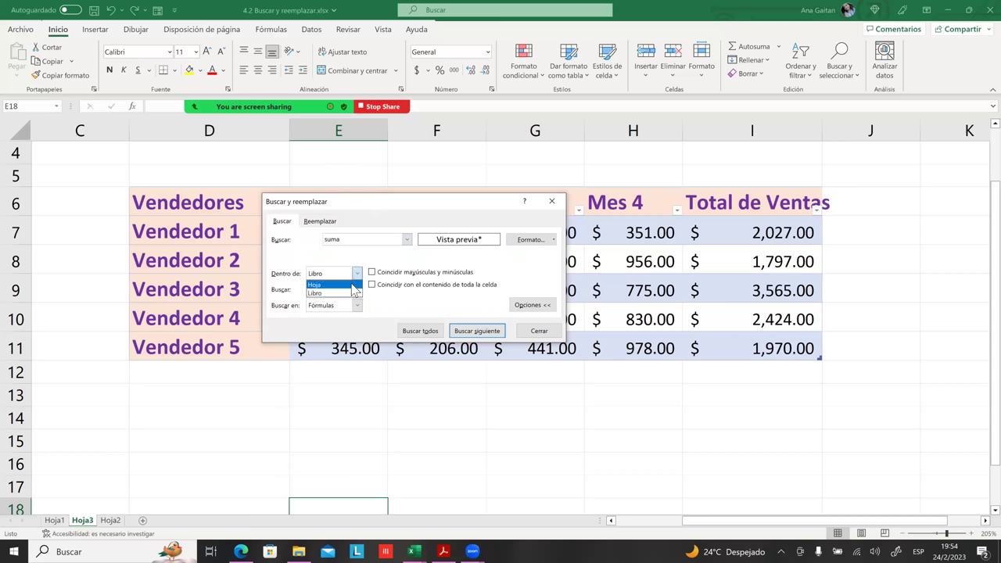
{"action": "left_click", "coordinate": [352, 286]}
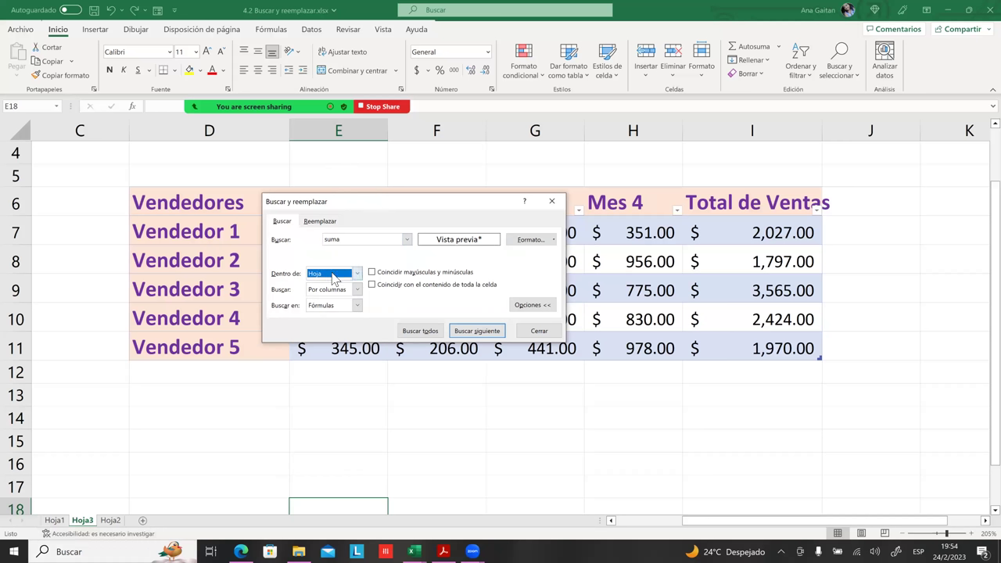
{"action": "left_click", "coordinate": [358, 291]}
{"action": "left_click", "coordinate": [364, 301]}
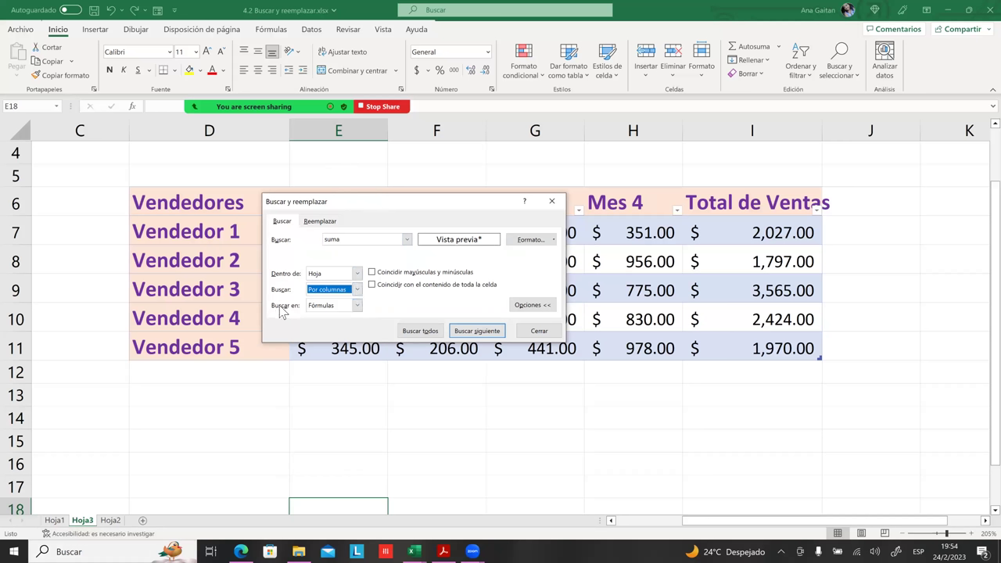
{"action": "left_click", "coordinate": [357, 305]}
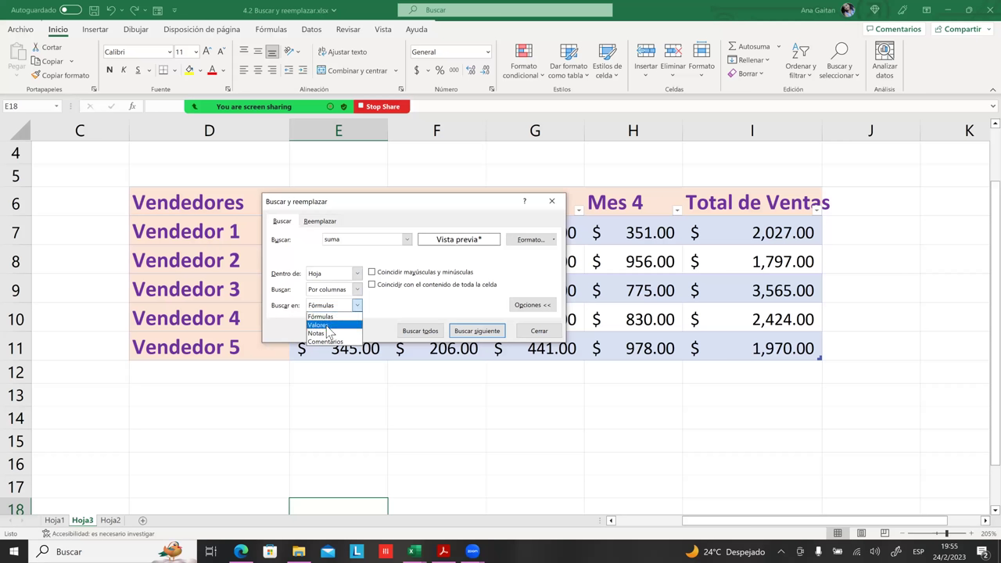
{"action": "left_click", "coordinate": [326, 327]}
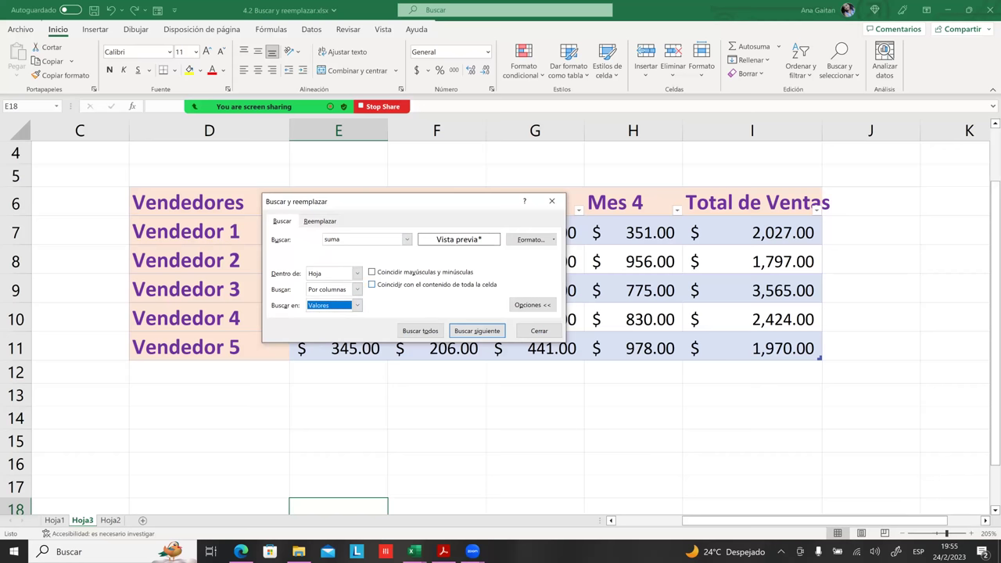
{"action": "left_click", "coordinate": [751, 418]}
- Enter the word 'suma' in cell I14
{"action": "type", "text": "suma"}
{"action": "key", "text": "Return"}
{"action": "left_click", "coordinate": [751, 417]}
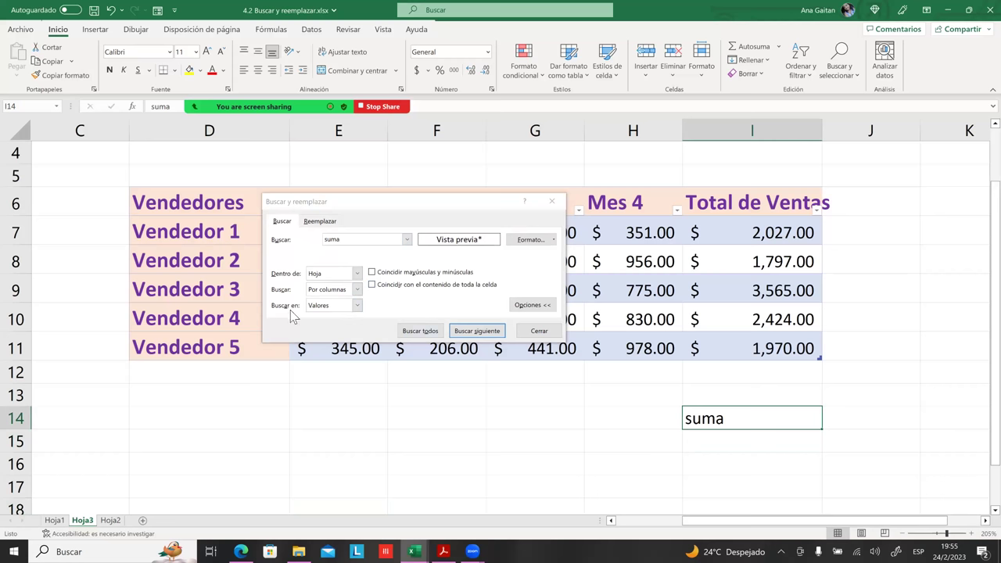
- Switch the search back to Fórmulas and list all matches, finding $I$14
{"action": "left_click", "coordinate": [360, 307]}
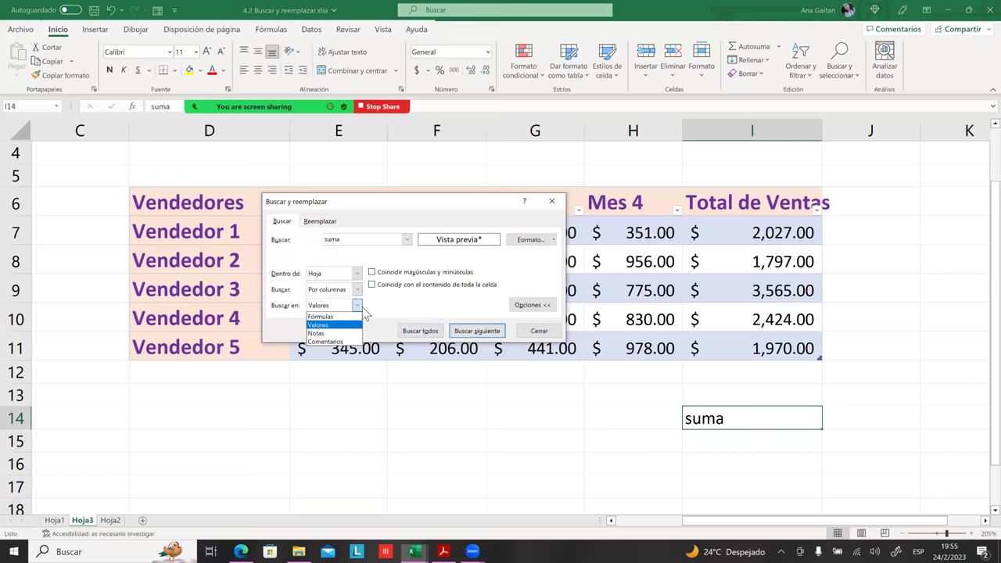
{"action": "left_click", "coordinate": [348, 317]}
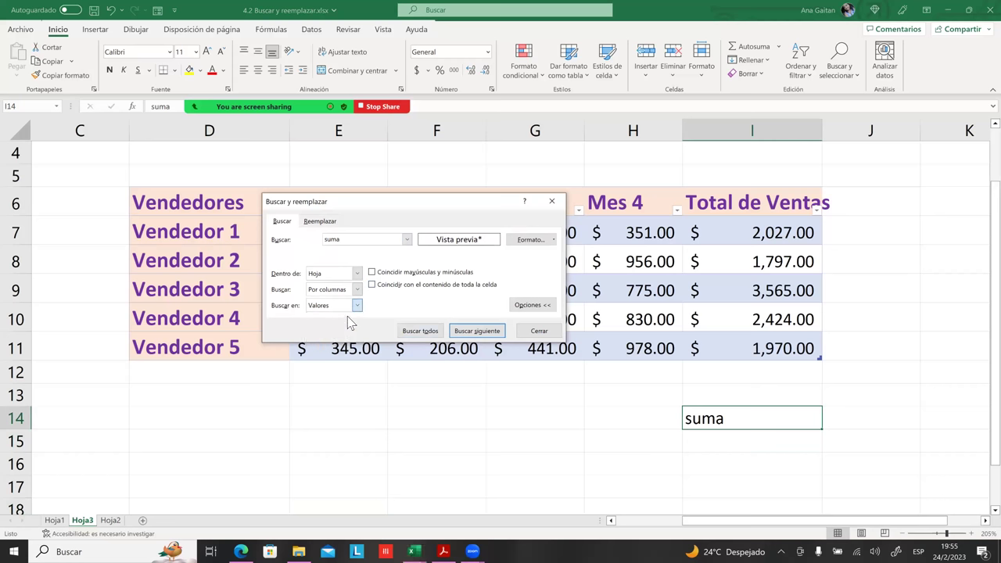
{"action": "left_click", "coordinate": [531, 308]}
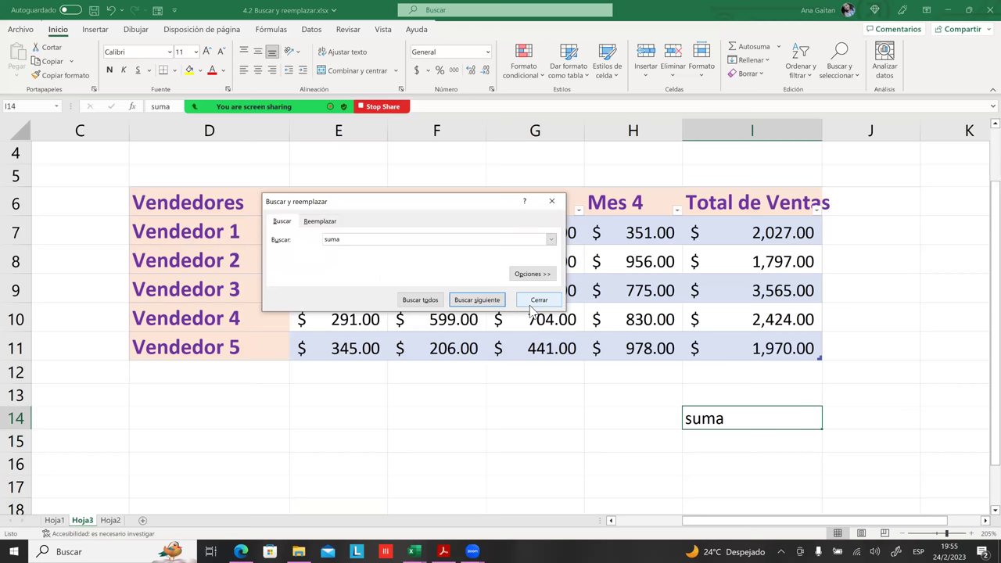
{"action": "left_click", "coordinate": [535, 274]}
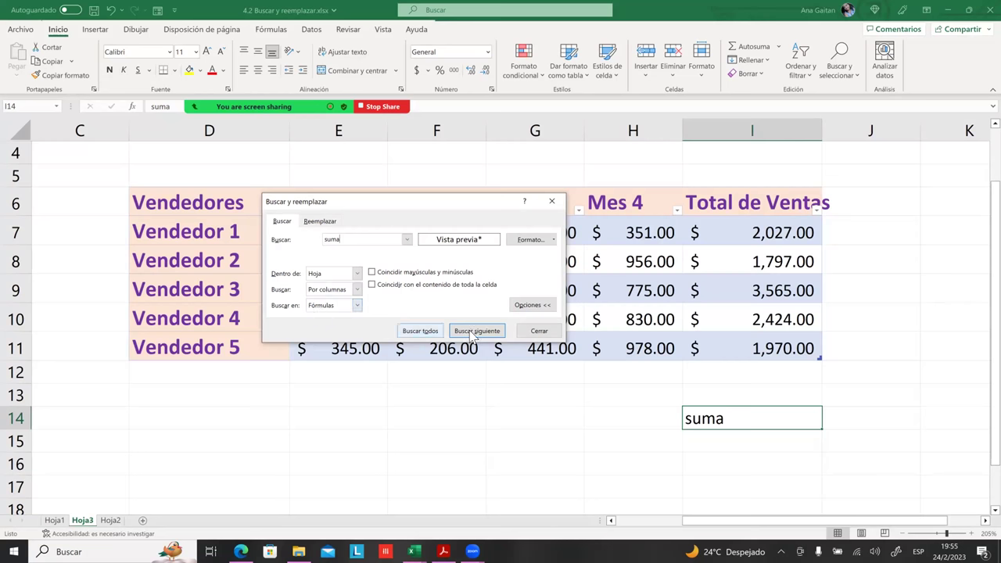
{"action": "left_click", "coordinate": [438, 335]}
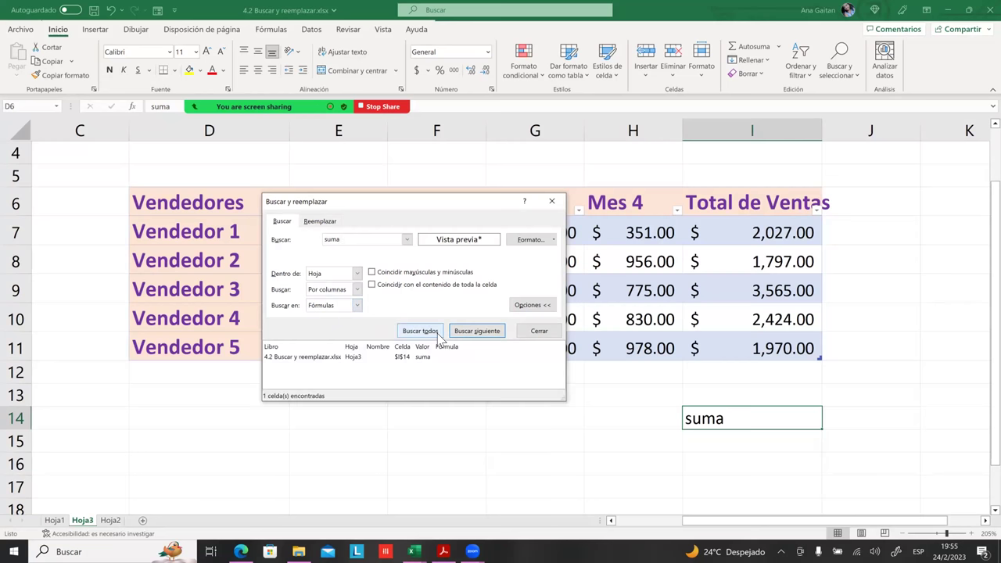
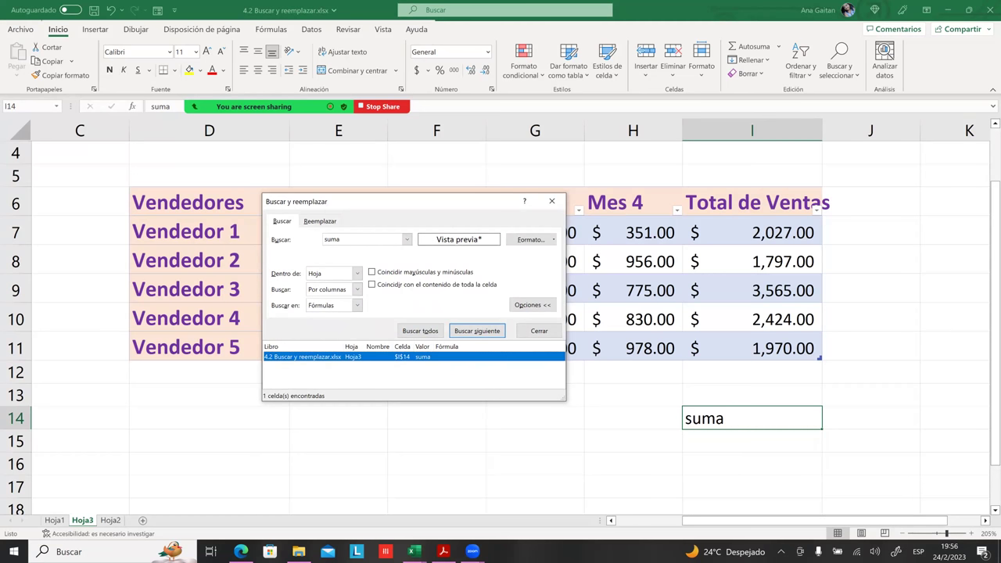
- List every cell containing suma, retrying with Look in set to values and Search set to by rows
{"action": "mouse_move", "coordinate": [254, 107]}
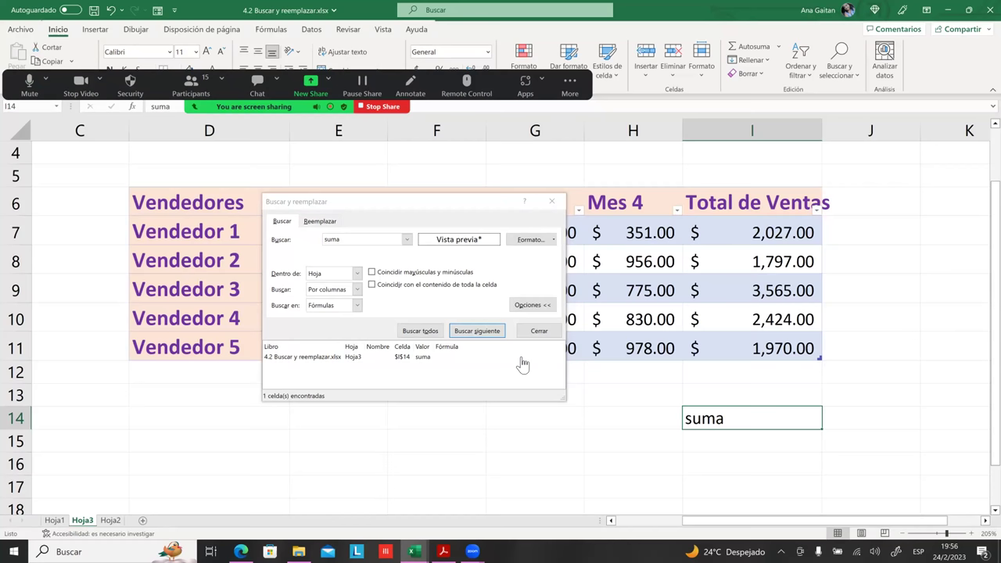
{"action": "left_click", "coordinate": [420, 331]}
{"action": "left_click", "coordinate": [471, 336]}
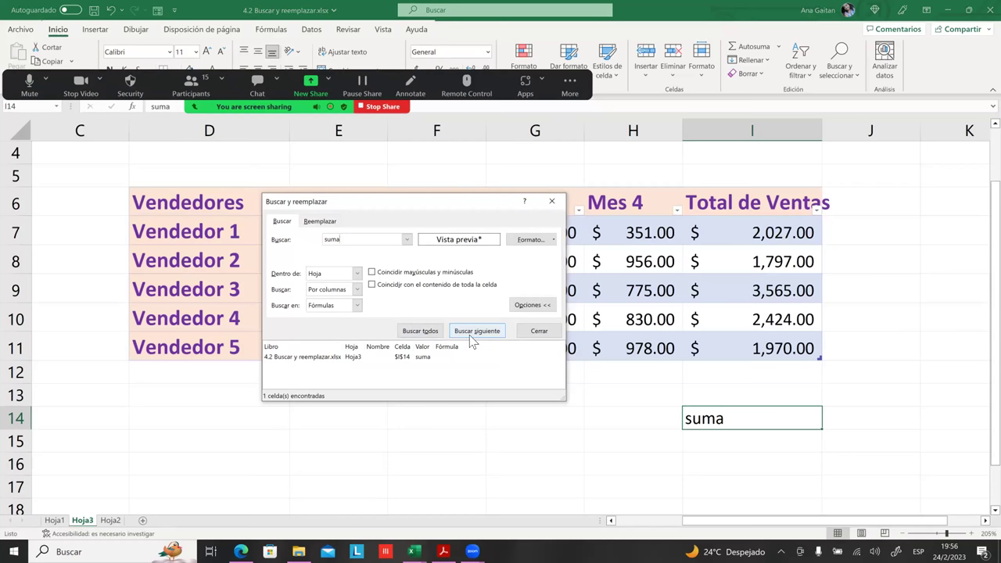
{"action": "left_click", "coordinate": [422, 331]}
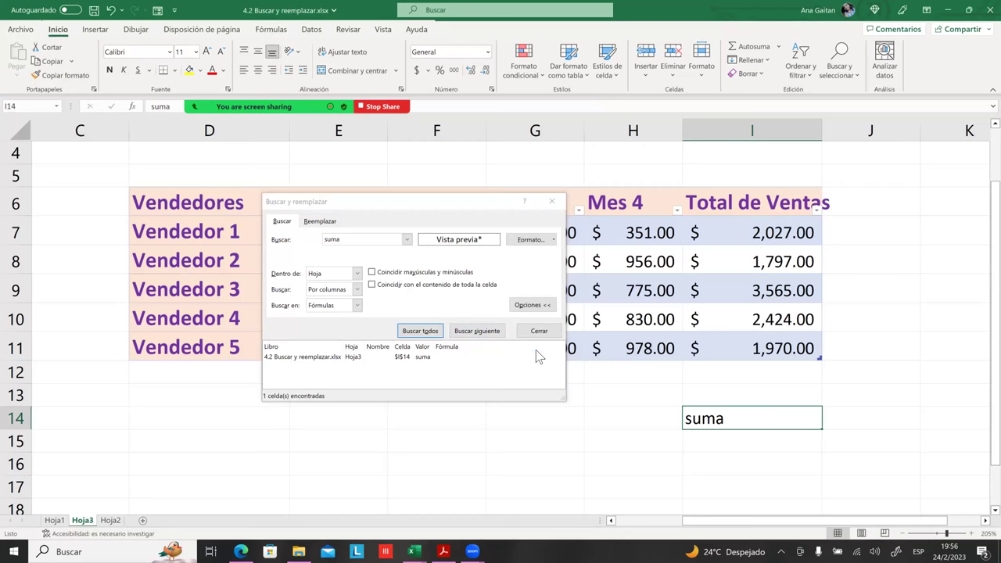
{"action": "left_click", "coordinate": [357, 305]}
{"action": "left_click", "coordinate": [336, 325]}
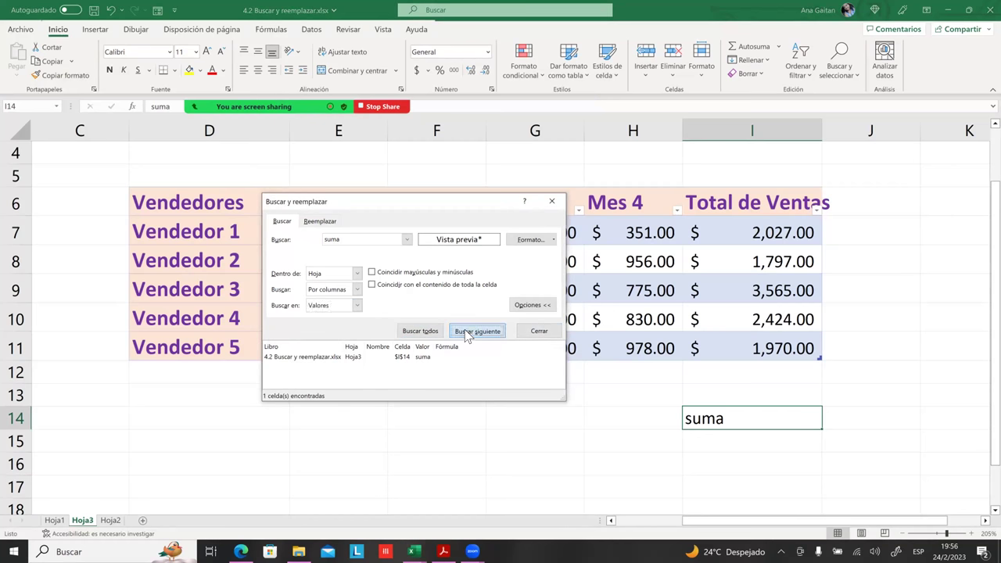
{"action": "left_click", "coordinate": [426, 332]}
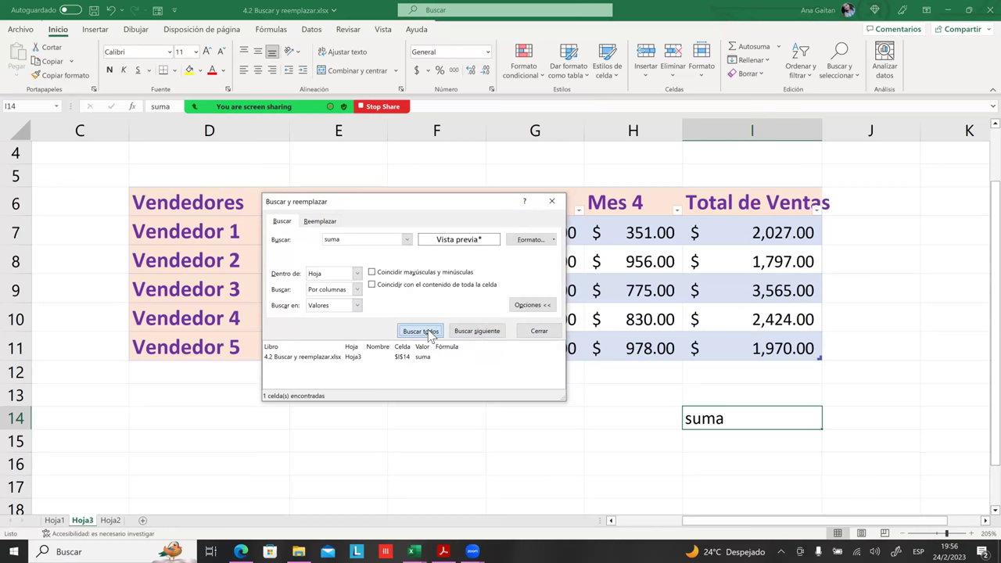
{"action": "left_click", "coordinate": [357, 289]}
{"action": "left_click", "coordinate": [336, 300]}
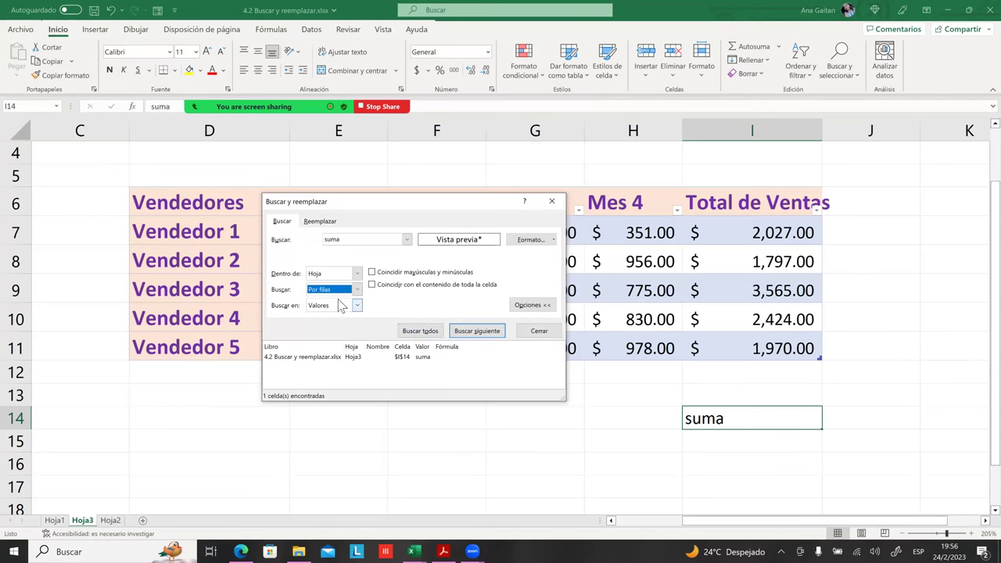
{"action": "left_click", "coordinate": [438, 334]}
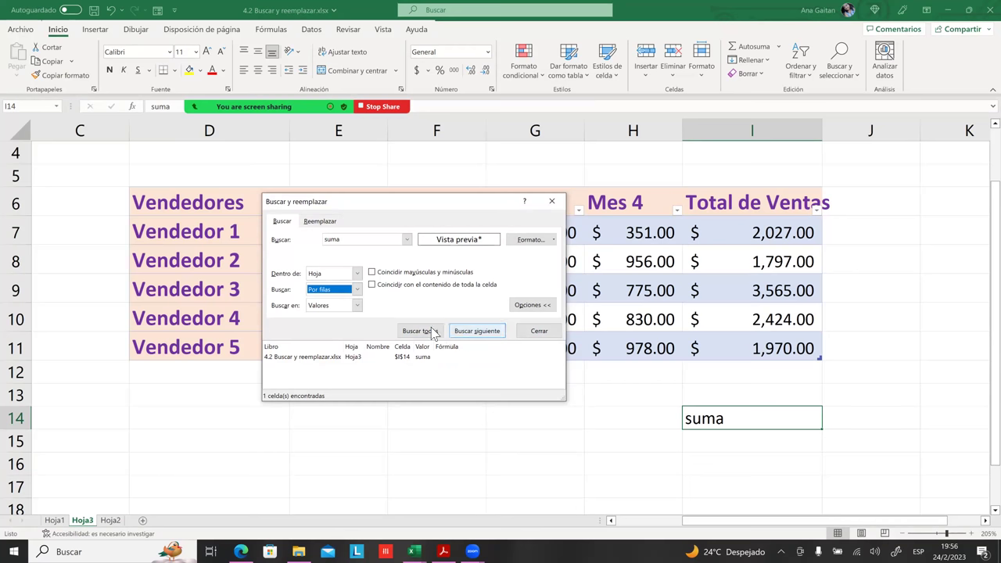
{"action": "left_click", "coordinate": [434, 332]}
{"action": "left_click", "coordinate": [434, 333]}
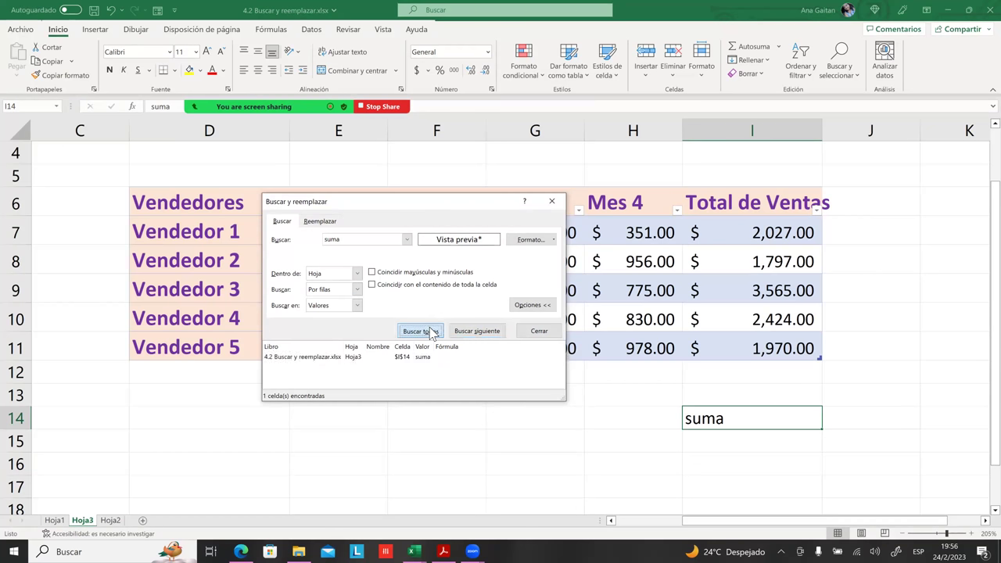
- Close the find dialog and delete the stray word suma from cell I14
{"action": "left_click", "coordinate": [539, 330]}
{"action": "left_click", "coordinate": [751, 440]}
{"action": "left_click", "coordinate": [751, 418]}
{"action": "key", "text": "Delete"}
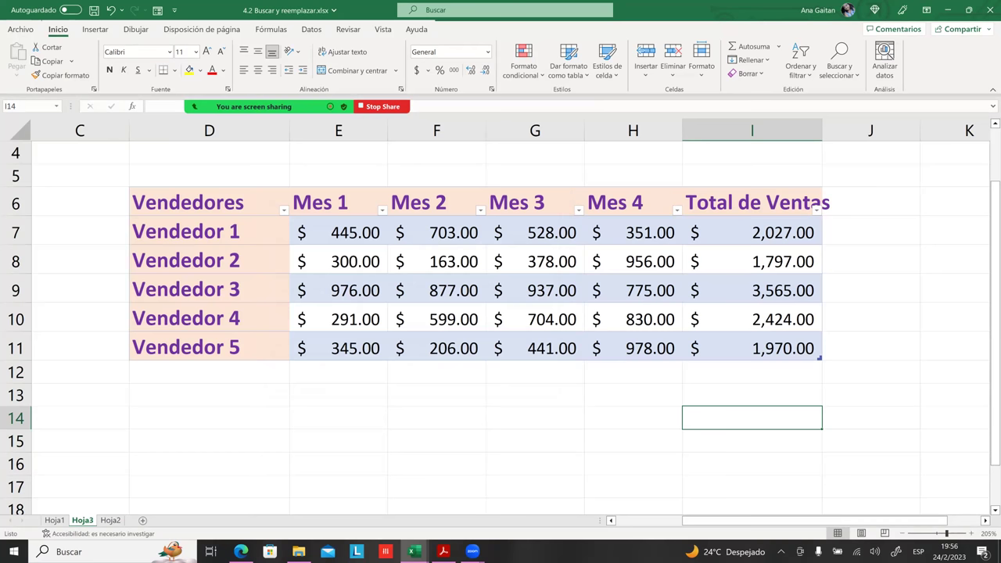
{"action": "left_click", "coordinate": [752, 440]}
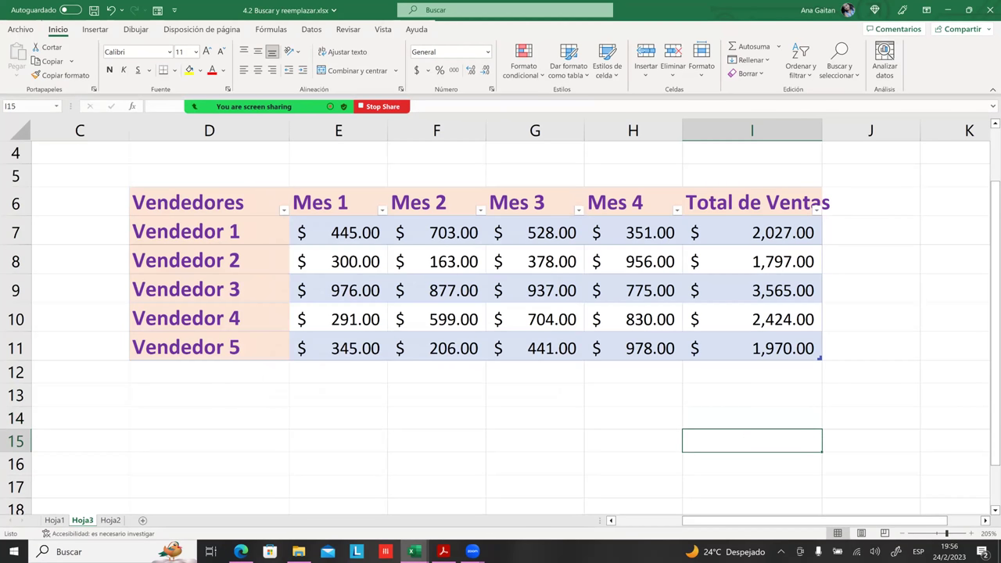
- Search formulas for suma again, dismiss the nothing-found messages, and close the dialog
{"action": "key", "text": "ctrl+b"}
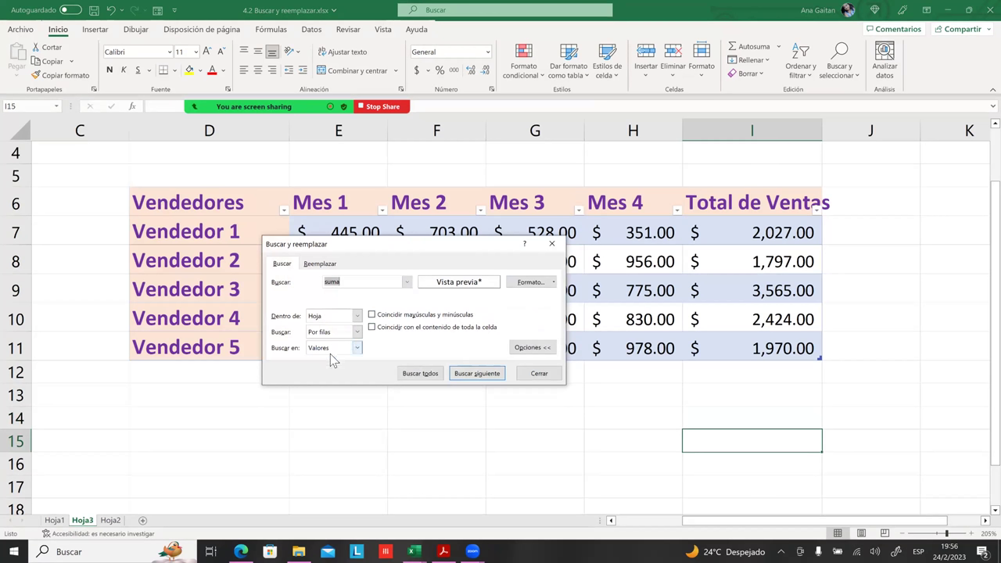
{"action": "left_click", "coordinate": [330, 353]}
{"action": "left_click", "coordinate": [329, 358]}
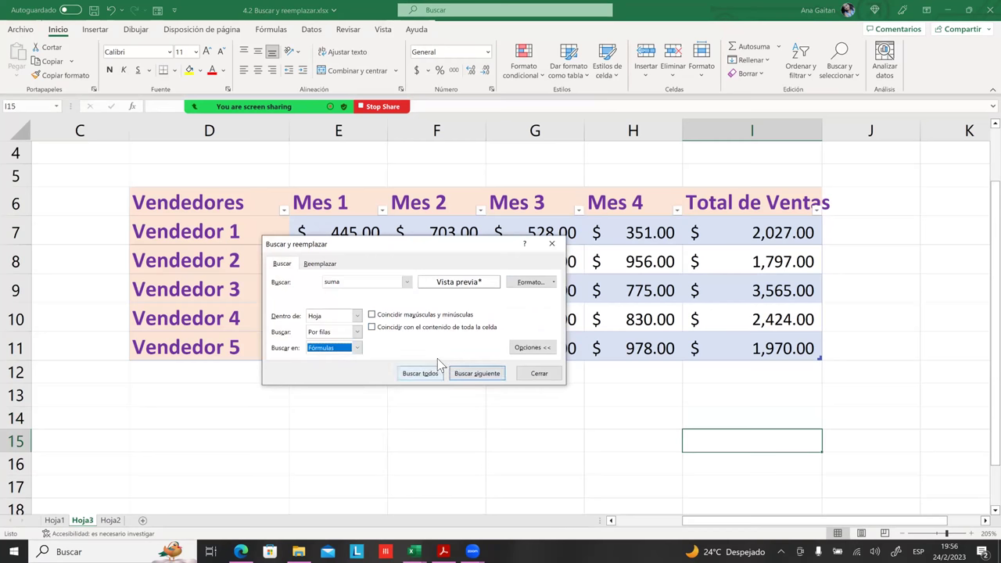
{"action": "left_click", "coordinate": [464, 369]}
{"action": "left_click", "coordinate": [490, 310]}
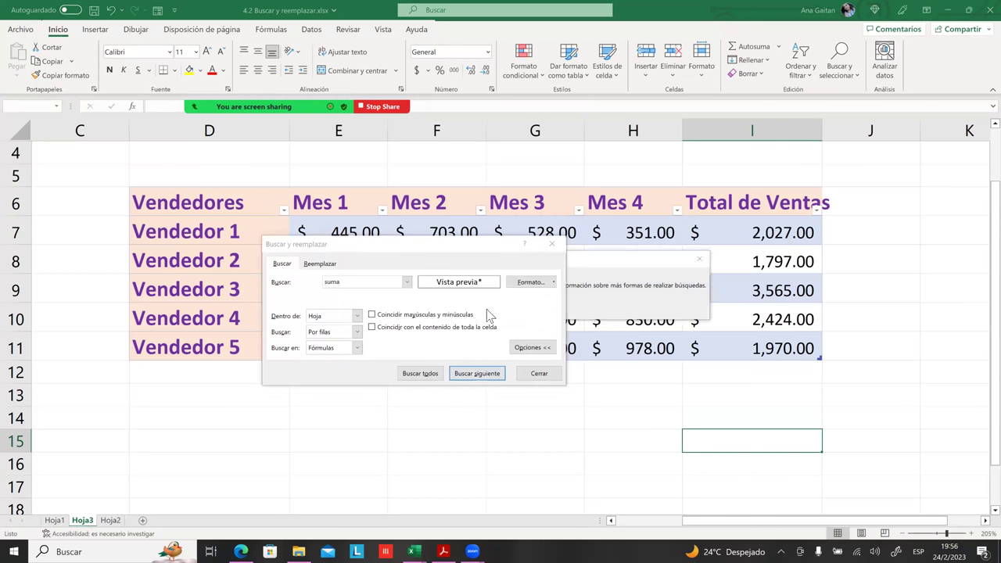
{"action": "left_click", "coordinate": [412, 371]}
{"action": "left_click", "coordinate": [502, 306]}
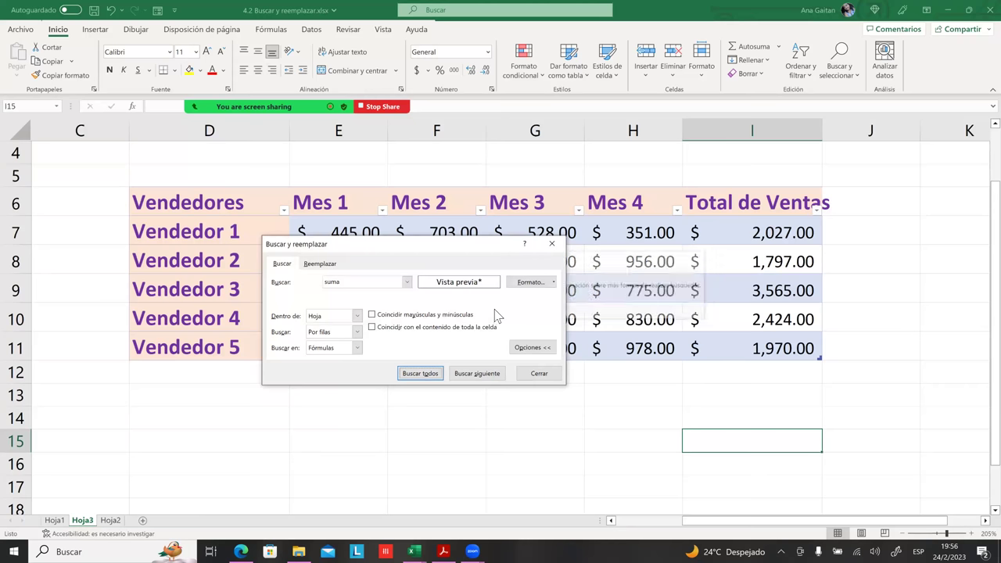
{"action": "left_click", "coordinate": [539, 373]}
- Clear the existing Total de Ventas values in cells I7 through I11
{"action": "left_click", "coordinate": [750, 262]}
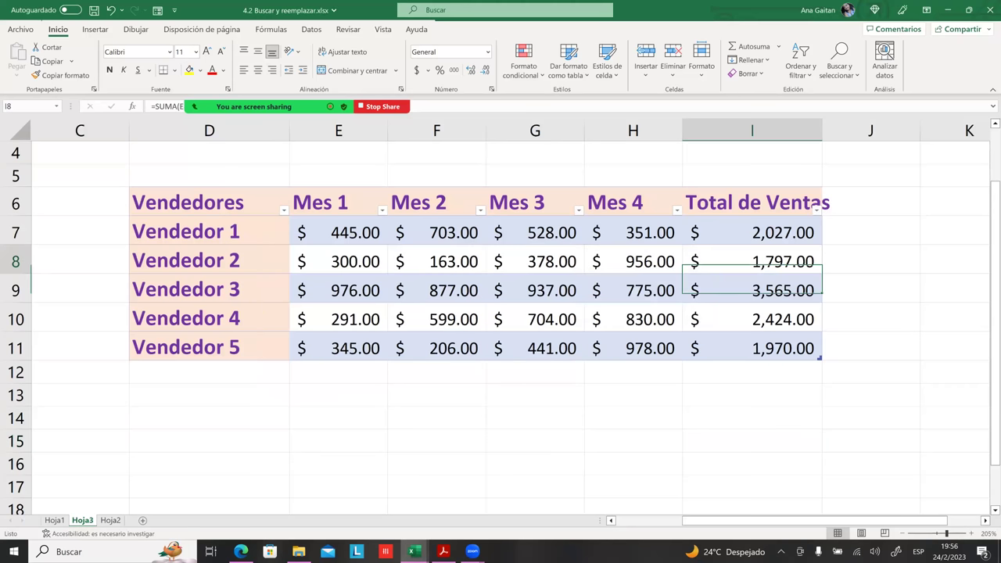
{"action": "left_click", "coordinate": [751, 233]}
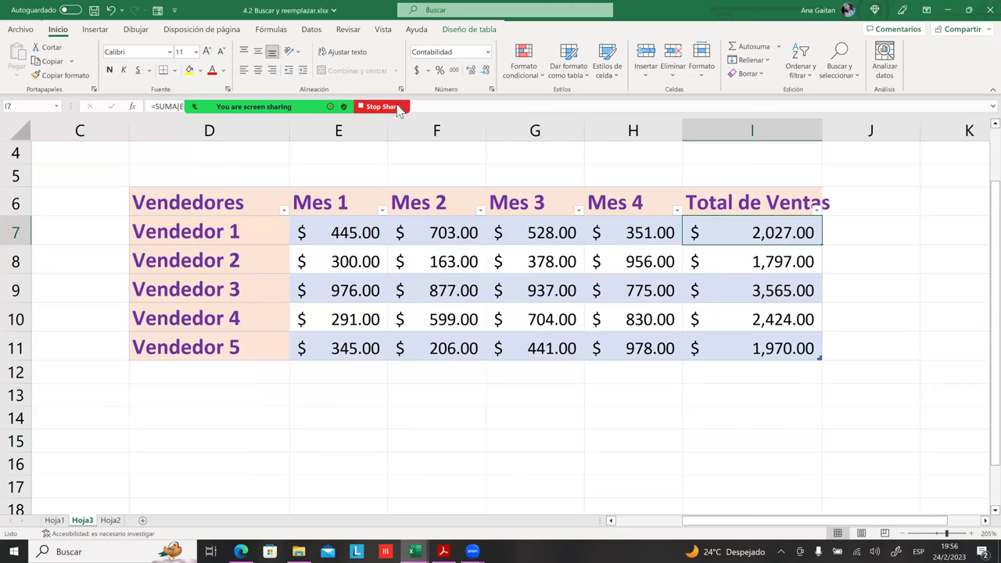
{"action": "key", "text": "shift+Down"}
{"action": "key", "text": "shift+Down"}
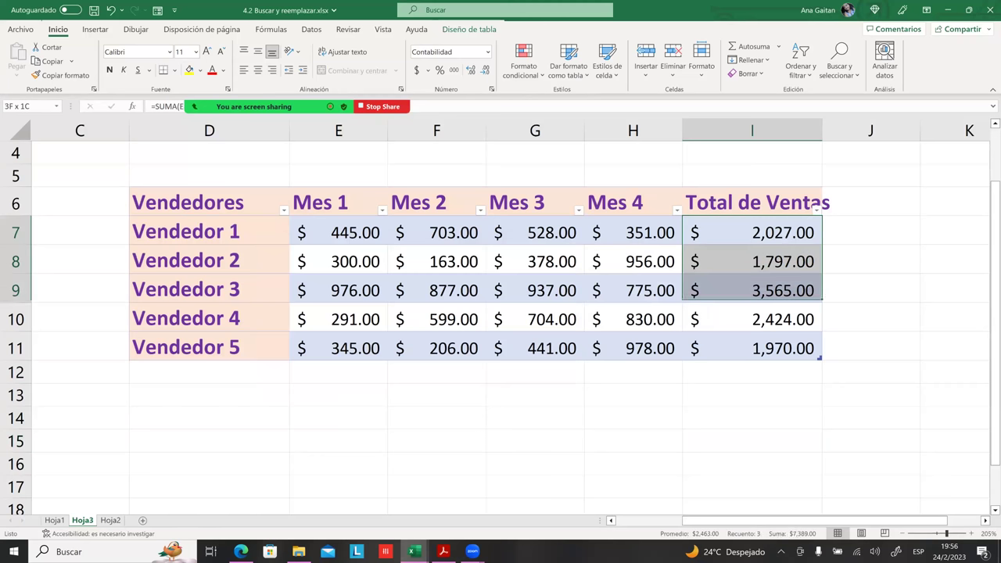
{"action": "key", "text": "shift+Down"}
{"action": "key", "text": "shift+Down"}
{"action": "key", "text": "Delete"}
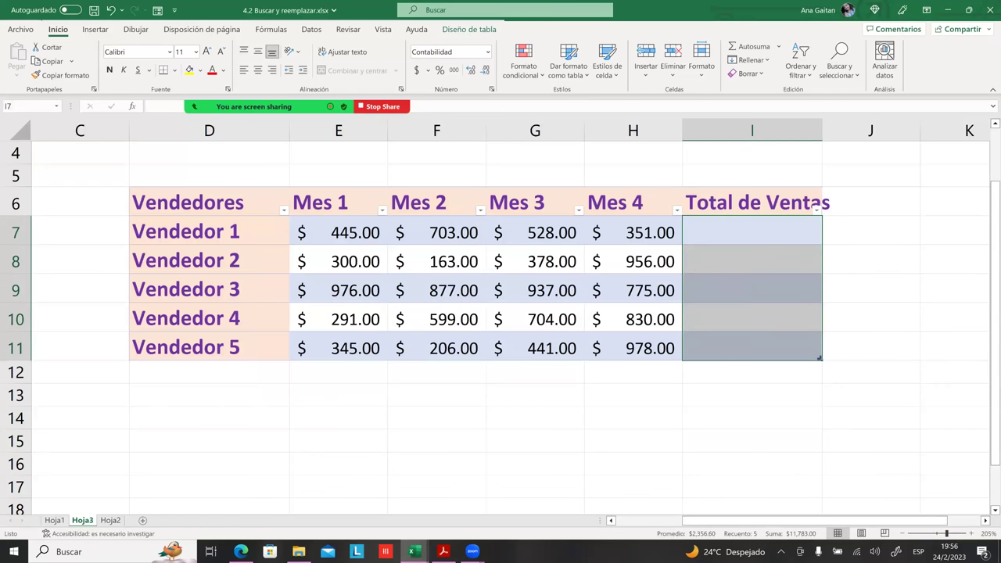
{"action": "key", "text": "shift+Up"}
{"action": "key", "text": "shift+Up"}
{"action": "key", "text": "shift+Up"}
{"action": "key", "text": "shift+Up"}
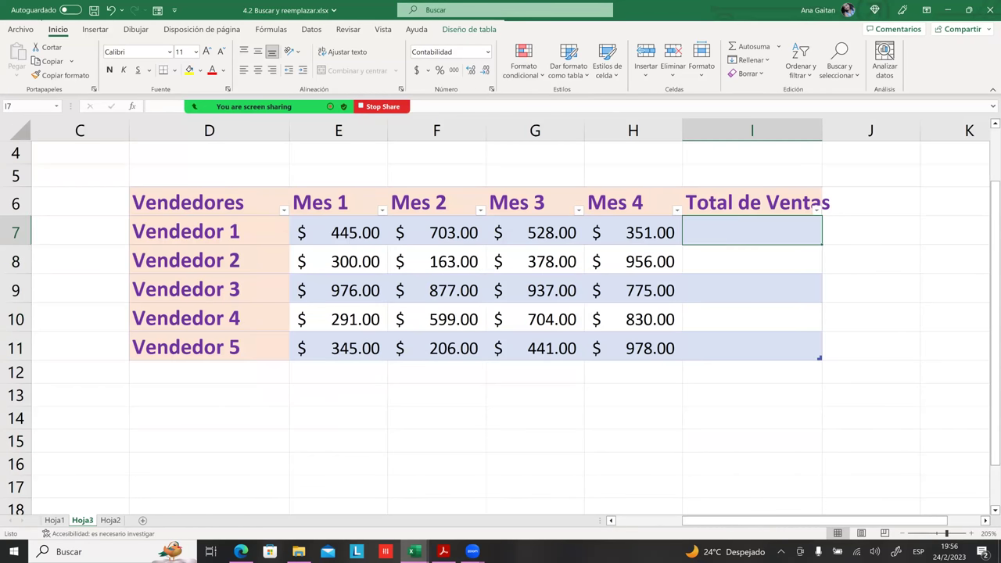
- Enter =SUMA(Tabla14[@[Mes 1]:[Mes 4]]) in I7 so totals fill the column
{"action": "type", "text": "=sum"}
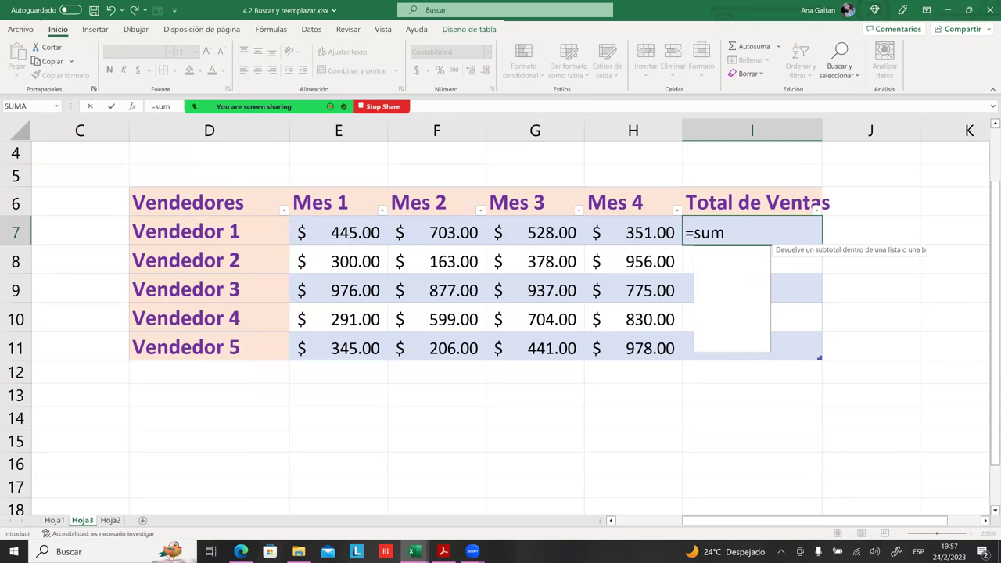
{"action": "type", "text": "a"}
{"action": "key", "text": "Tab"}
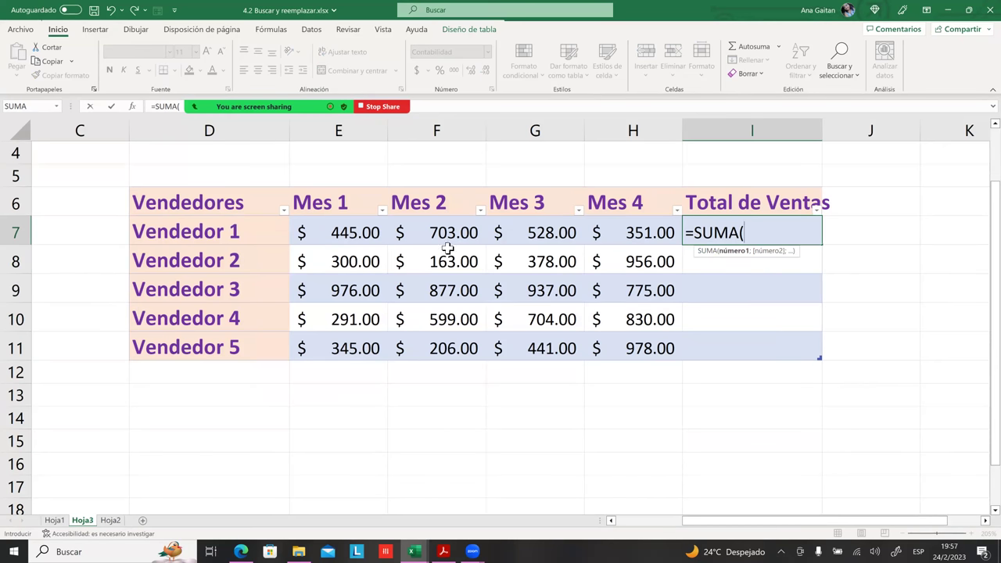
{"action": "mouse_move", "coordinate": [362, 224]}
{"action": "left_mouse_down"}
{"action": "mouse_move", "coordinate": [617, 245]}
{"action": "mouse_move", "coordinate": [651, 234]}
{"action": "left_mouse_up"}
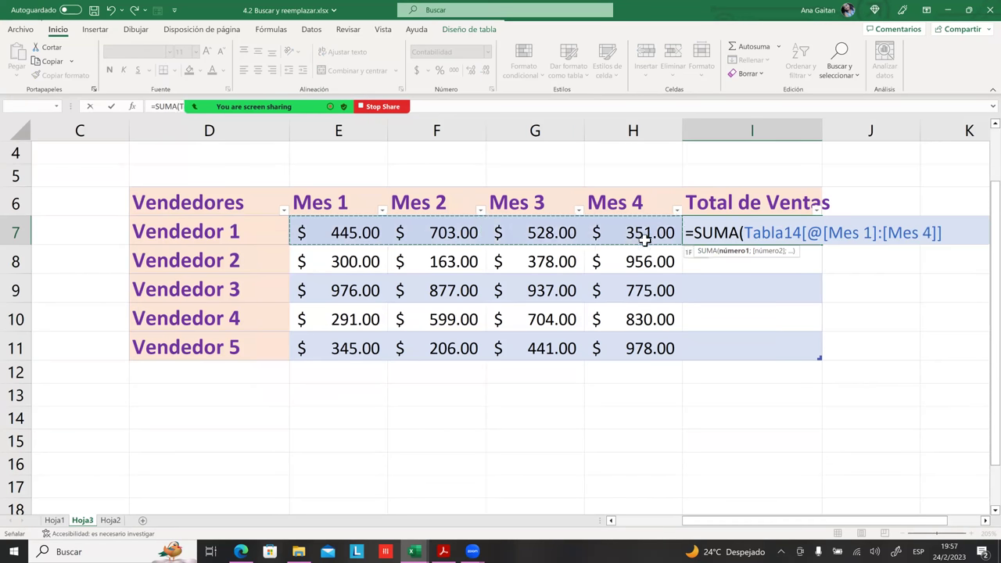
{"action": "key", "text": "Return"}
{"action": "key", "text": "Down"}
{"action": "key", "text": "Down"}
{"action": "left_click", "coordinate": [752, 417]}
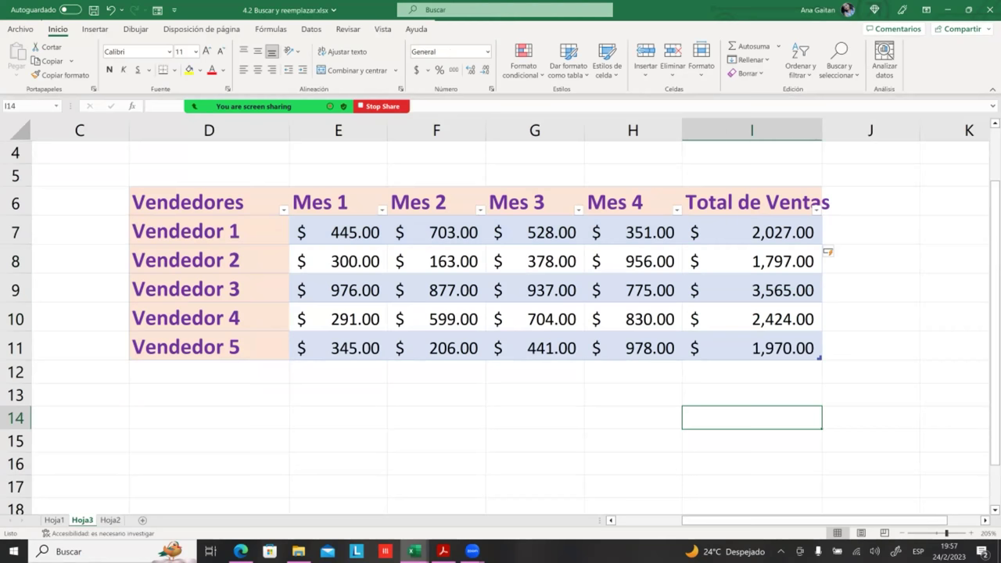
- Search for suma, then clear the format restrictions on both the find and replace sides
{"action": "key", "text": "ctrl+b"}
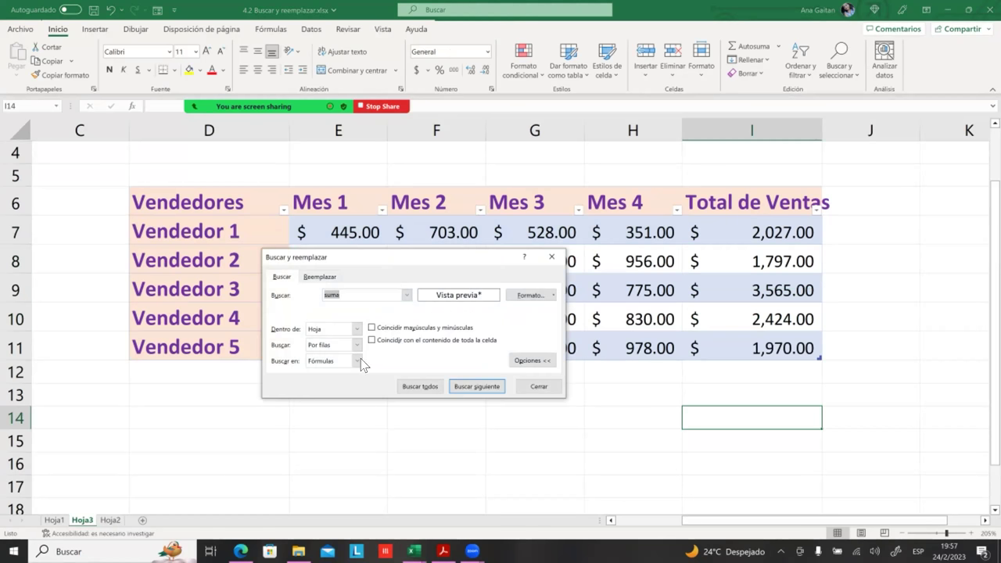
{"action": "key", "text": "Return"}
{"action": "left_click", "coordinate": [488, 309]}
{"action": "left_click", "coordinate": [553, 297]}
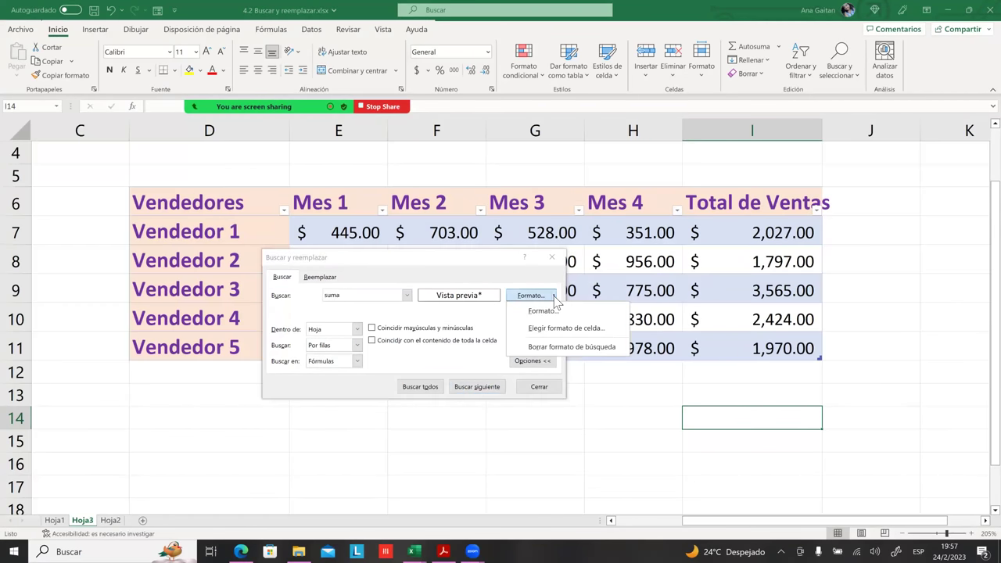
{"action": "left_click", "coordinate": [565, 348]}
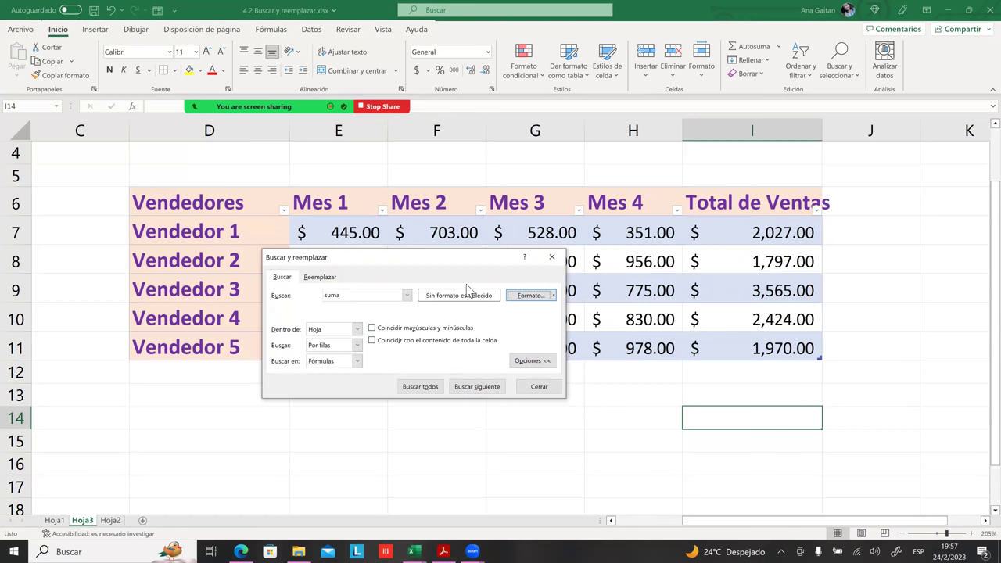
{"action": "left_click", "coordinate": [333, 278]}
{"action": "left_click", "coordinate": [553, 309]}
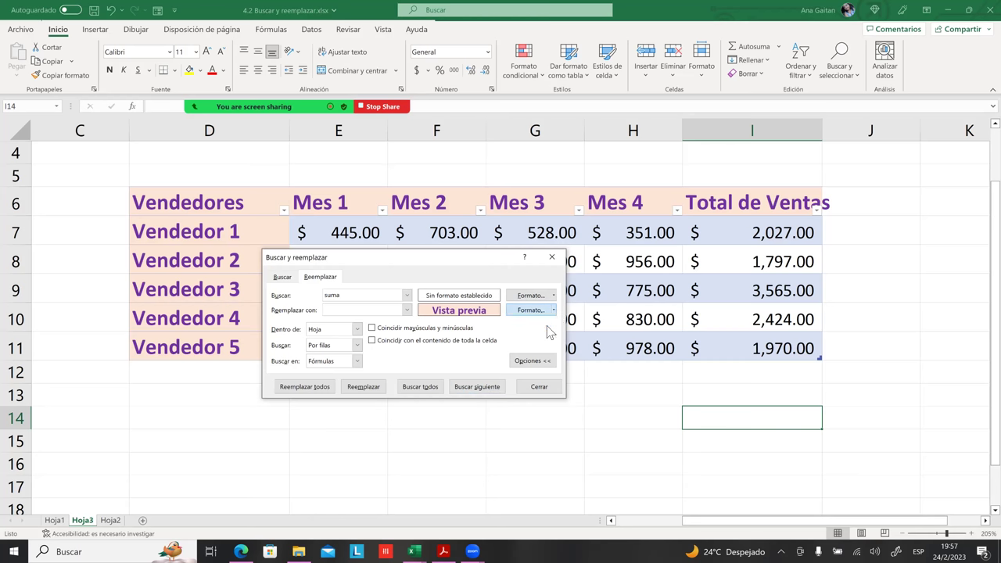
{"action": "left_click", "coordinate": [551, 362]}
{"action": "left_click", "coordinate": [552, 295]}
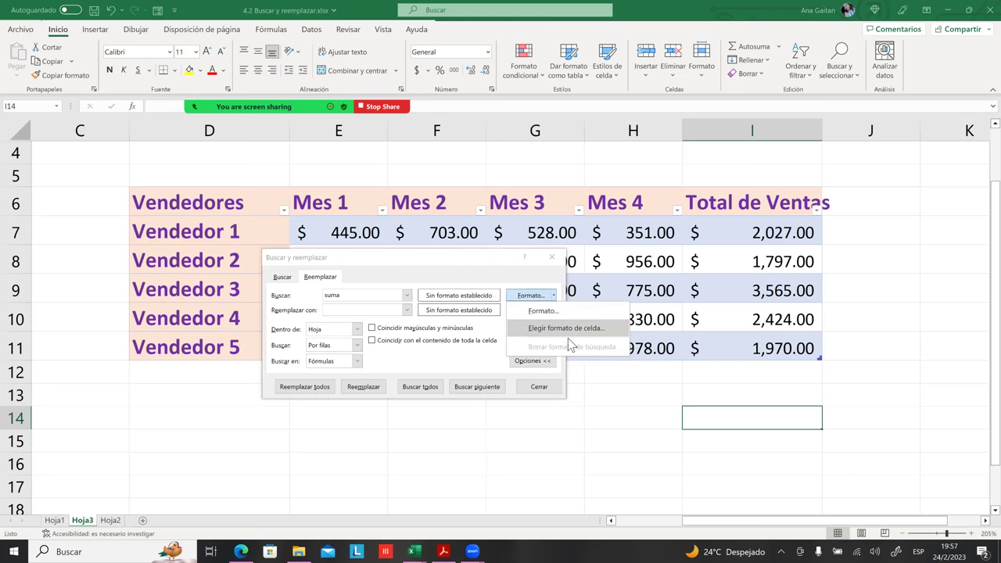
{"action": "left_click", "coordinate": [553, 295]}
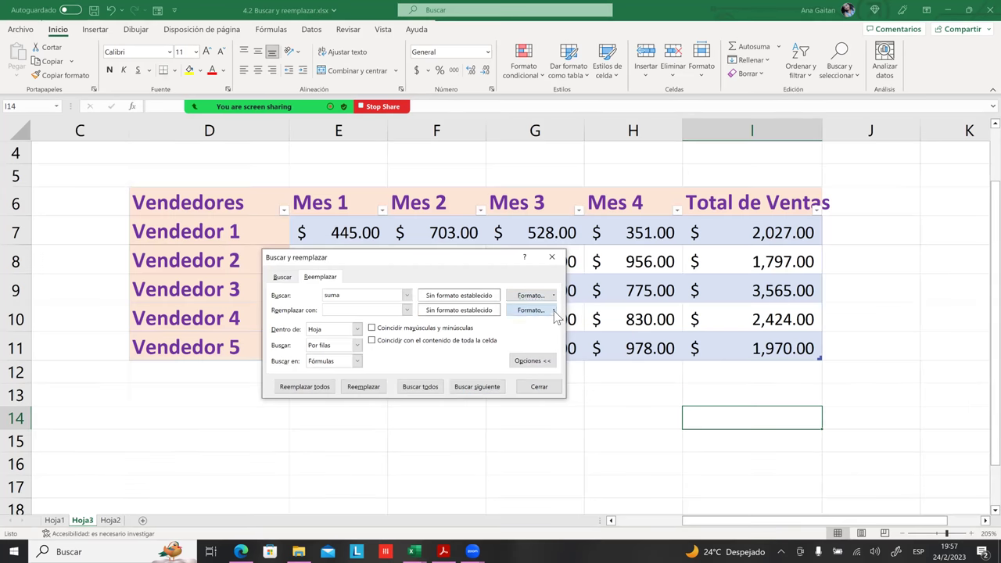
{"action": "left_click", "coordinate": [554, 310]}
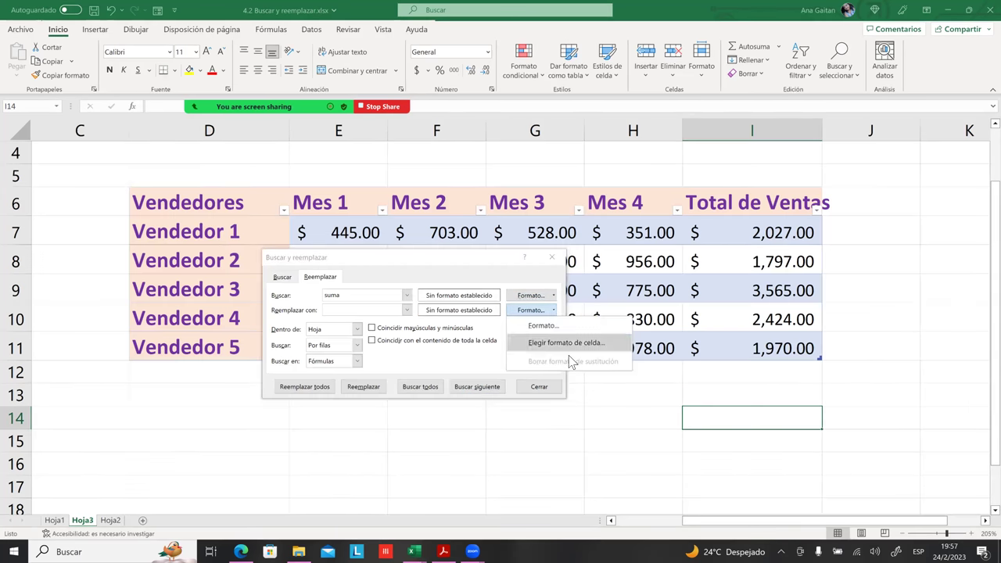
{"action": "left_click", "coordinate": [288, 282]}
- Find and list all formulas containing suma, then close the Buscar y reemplazar dialog
{"action": "left_click", "coordinate": [283, 278]}
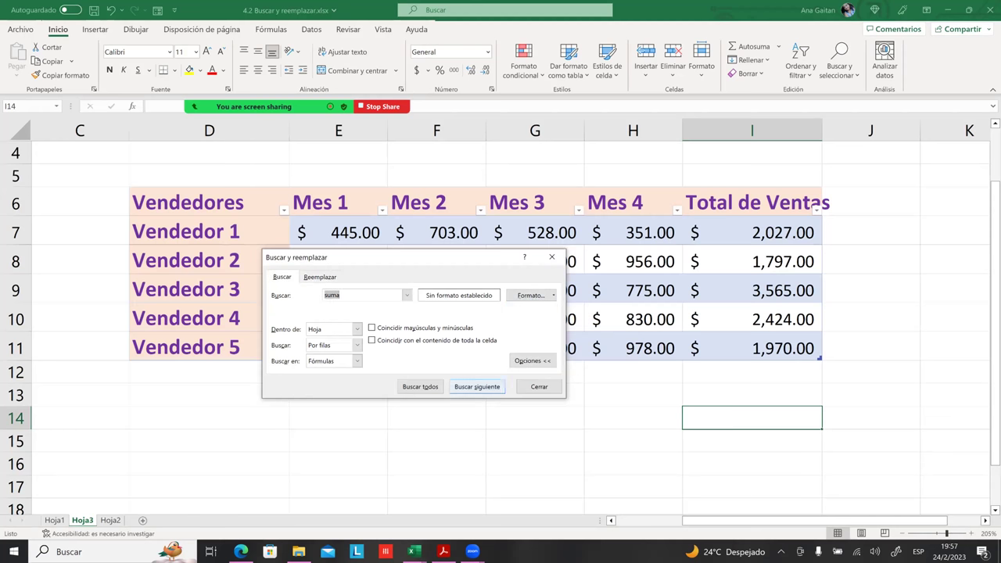
{"action": "left_click", "coordinate": [476, 386]}
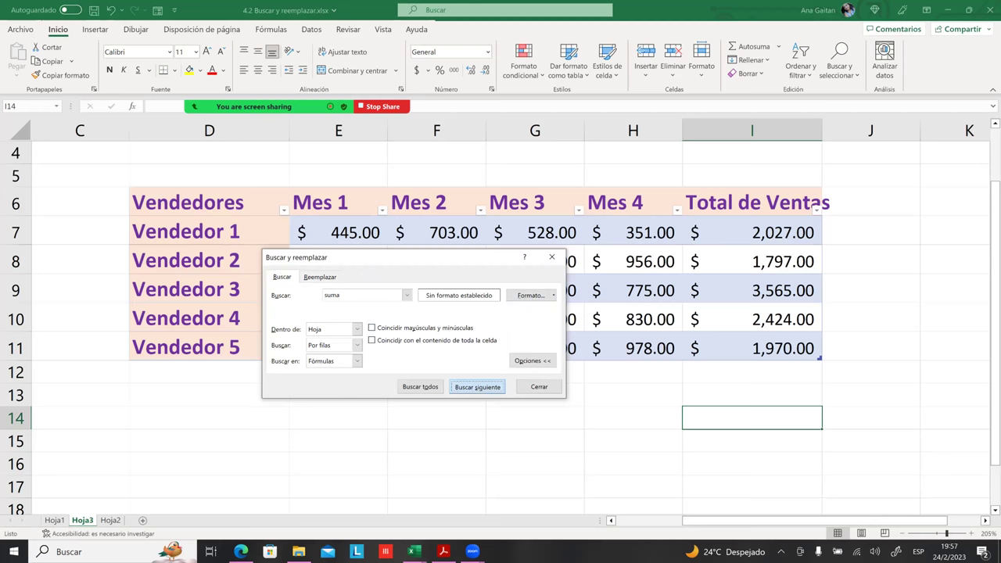
{"action": "left_click", "coordinate": [420, 386]}
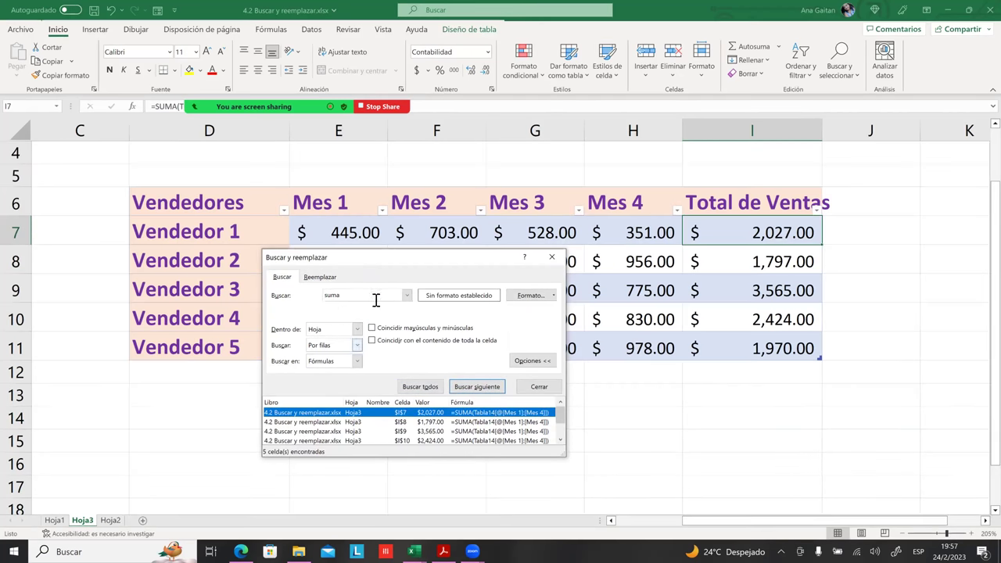
{"action": "left_click_drag", "start_coordinate": [407, 259], "coordinate": [388, 169]}
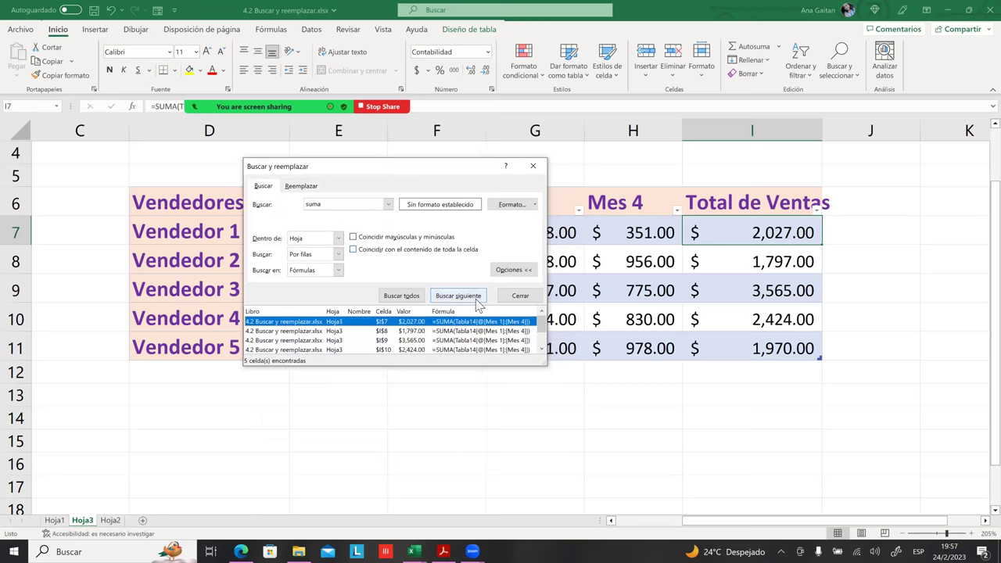
{"action": "left_click", "coordinate": [533, 166]}
- Type the word suma into cell H13
{"action": "left_click", "coordinate": [632, 395]}
{"action": "type", "text": "suma"}
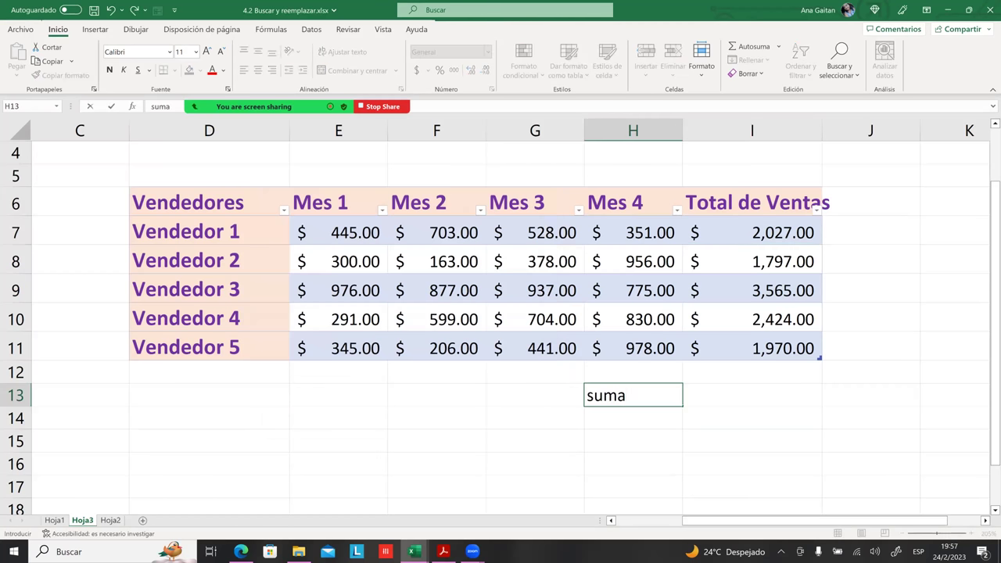
{"action": "left_click", "coordinate": [632, 441]}
- Reopen Buscar y reemplazar, list all six suma matches, and switch to the Reemplazar tab
{"action": "key", "text": "ctrl+b"}
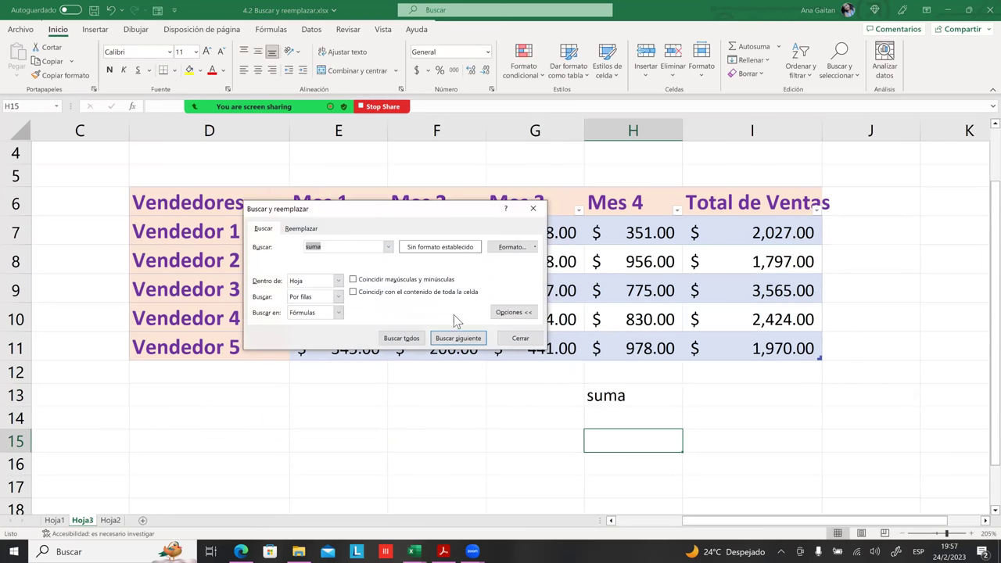
{"action": "left_click", "coordinate": [402, 338]}
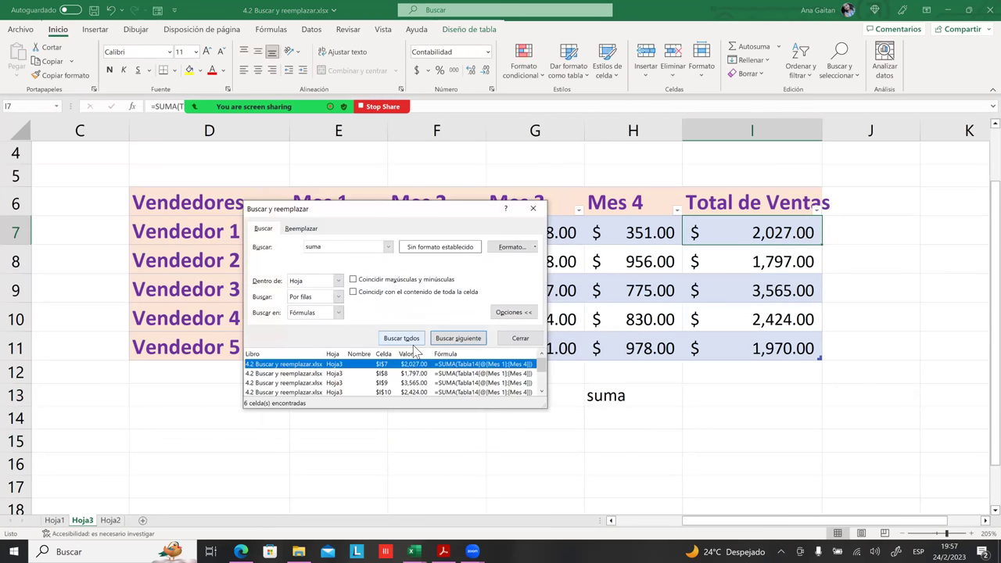
{"action": "left_click", "coordinate": [301, 231]}
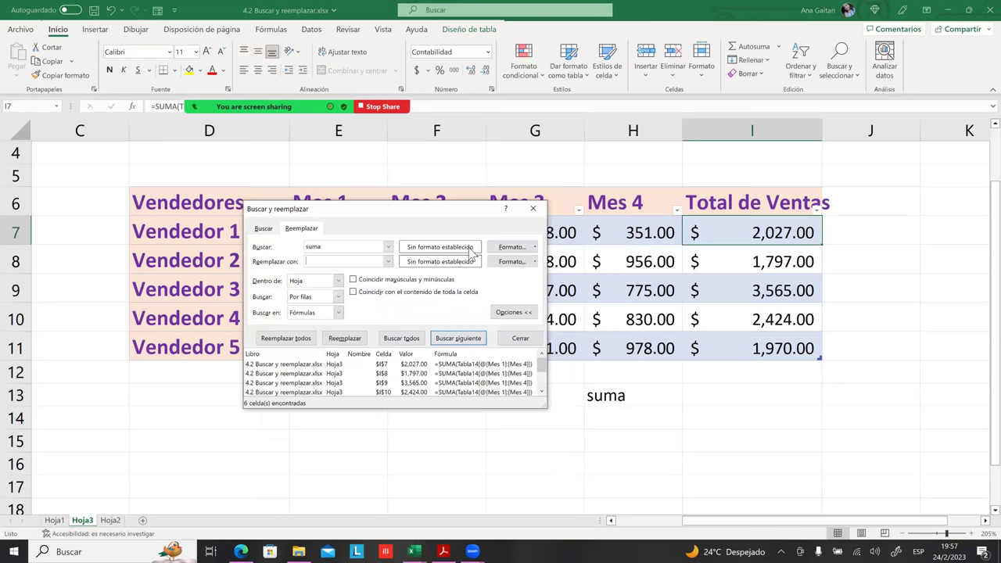
{"action": "left_click", "coordinate": [535, 248]}
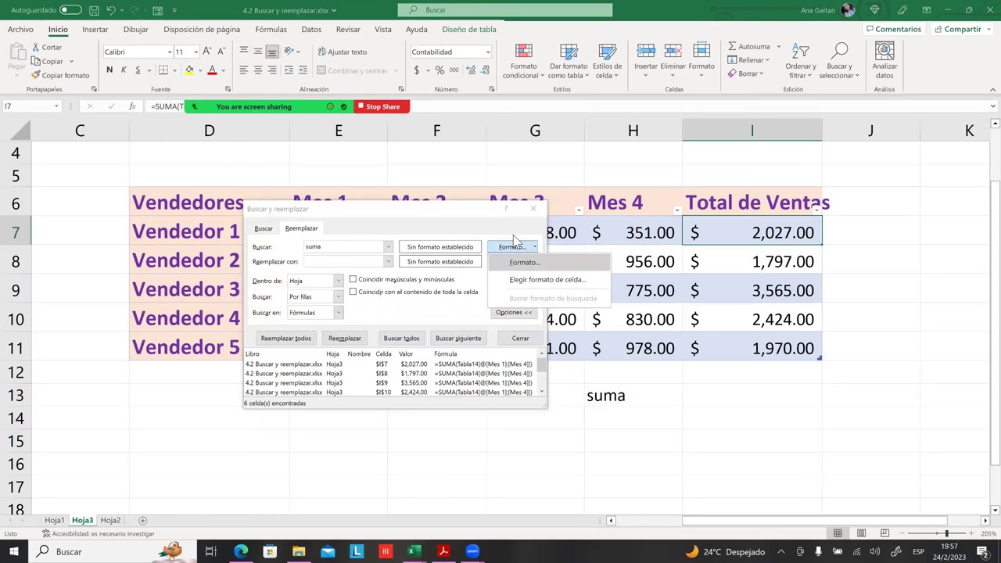
{"action": "left_click", "coordinate": [513, 237]}
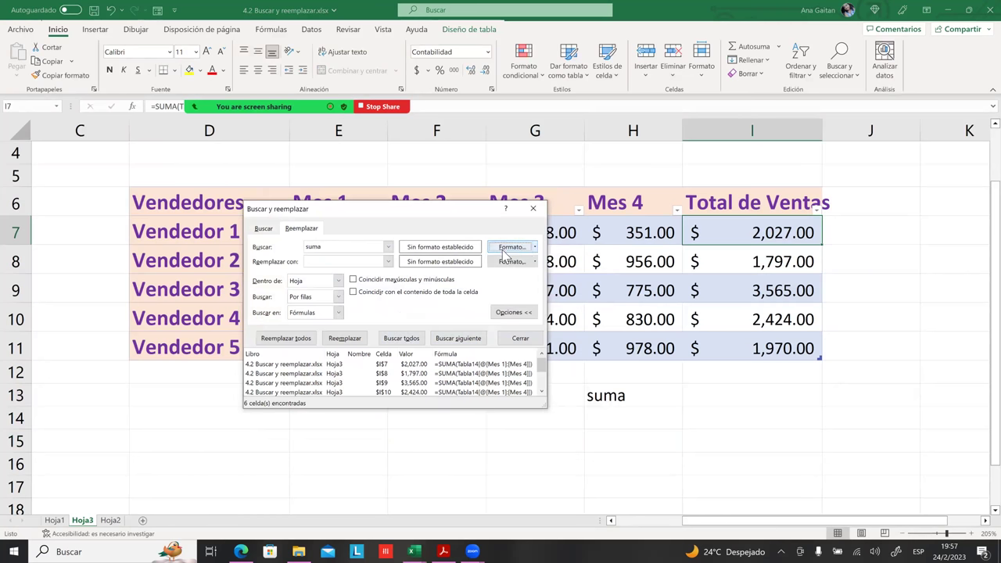
{"action": "left_click", "coordinate": [535, 262]}
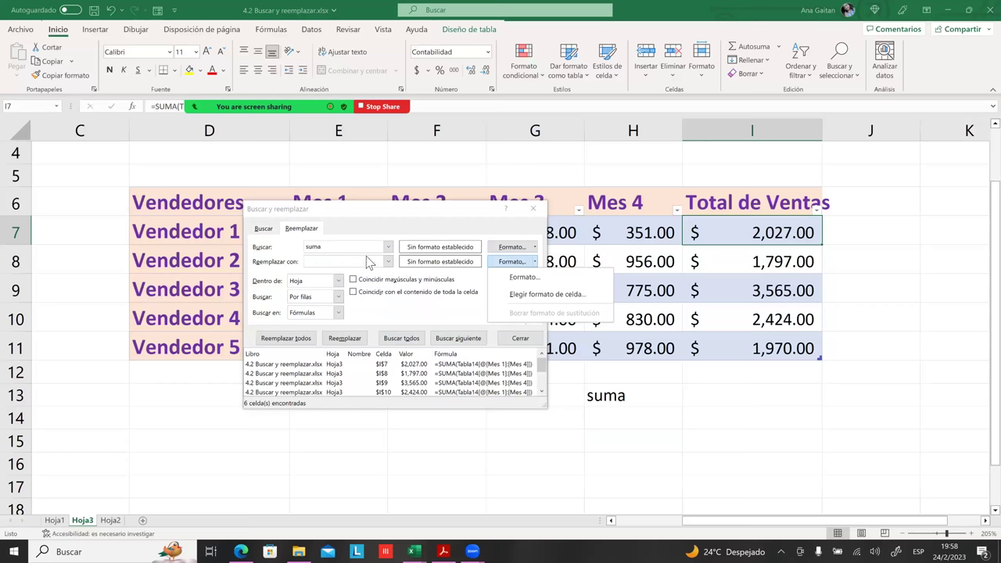
{"action": "left_click", "coordinate": [376, 233]}
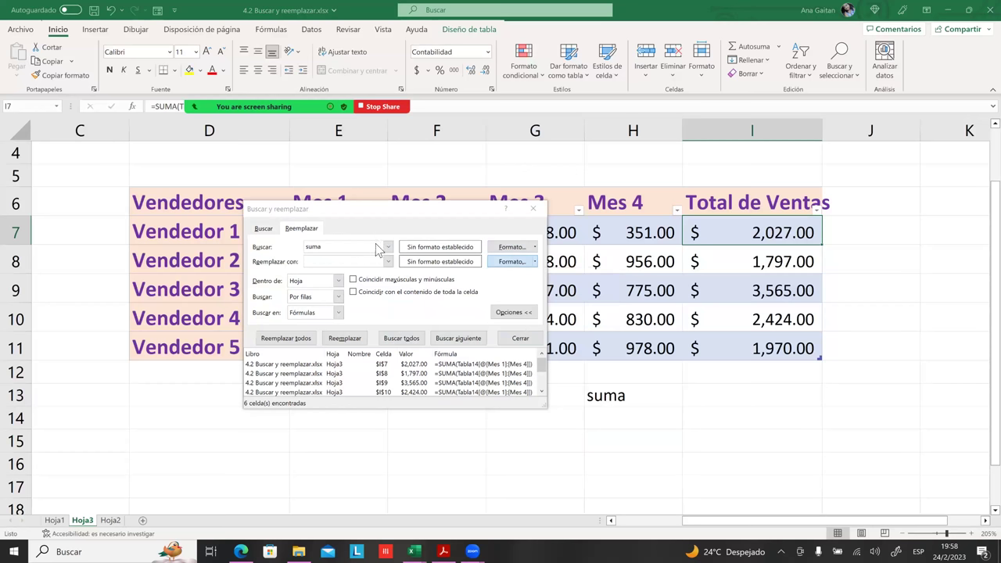
- Replace all six suma matches with nothing, widen column I, and close the dialog
{"action": "left_click", "coordinate": [297, 342]}
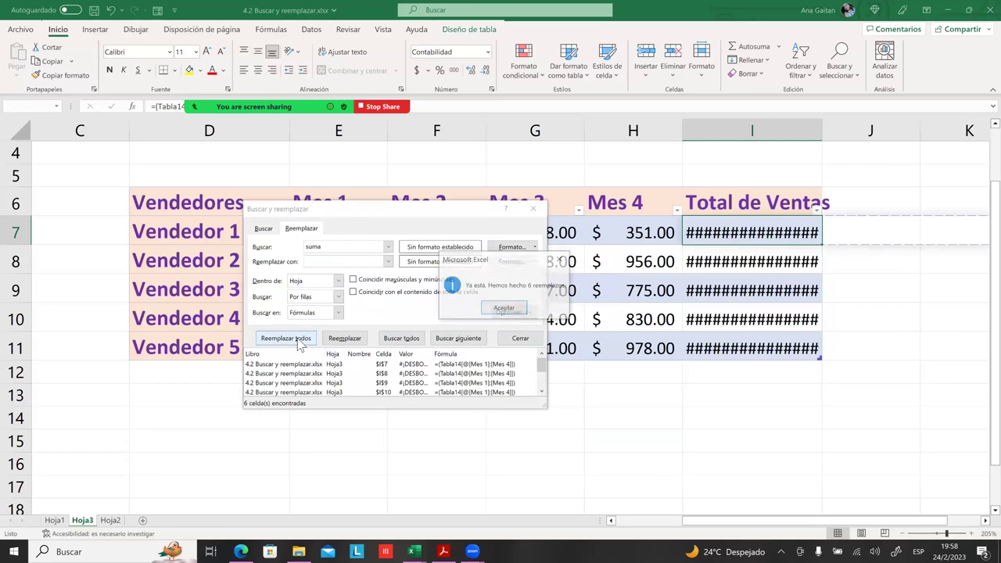
{"action": "left_click", "coordinate": [502, 308]}
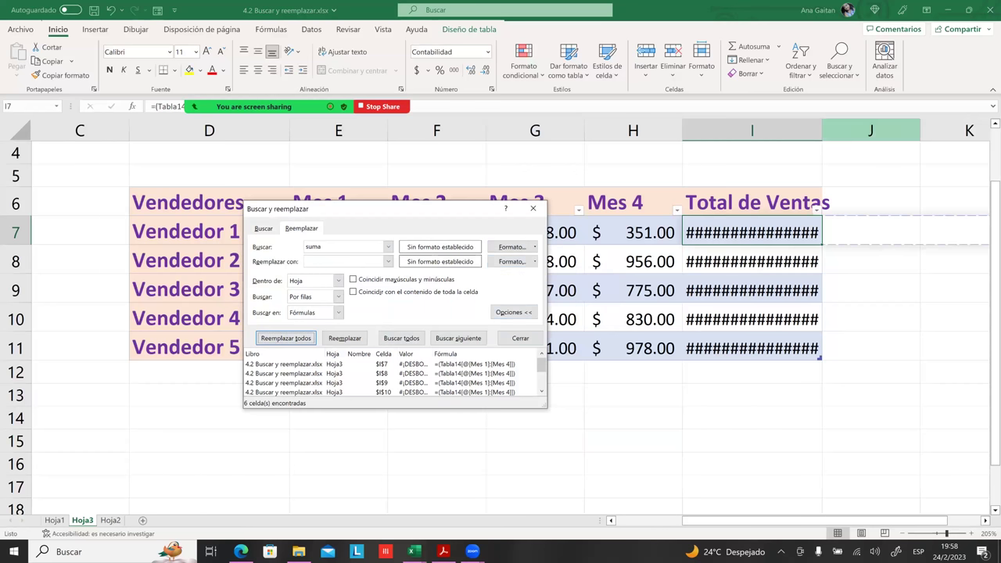
{"action": "left_click_drag", "start_coordinate": [821, 130], "coordinate": [960, 130]}
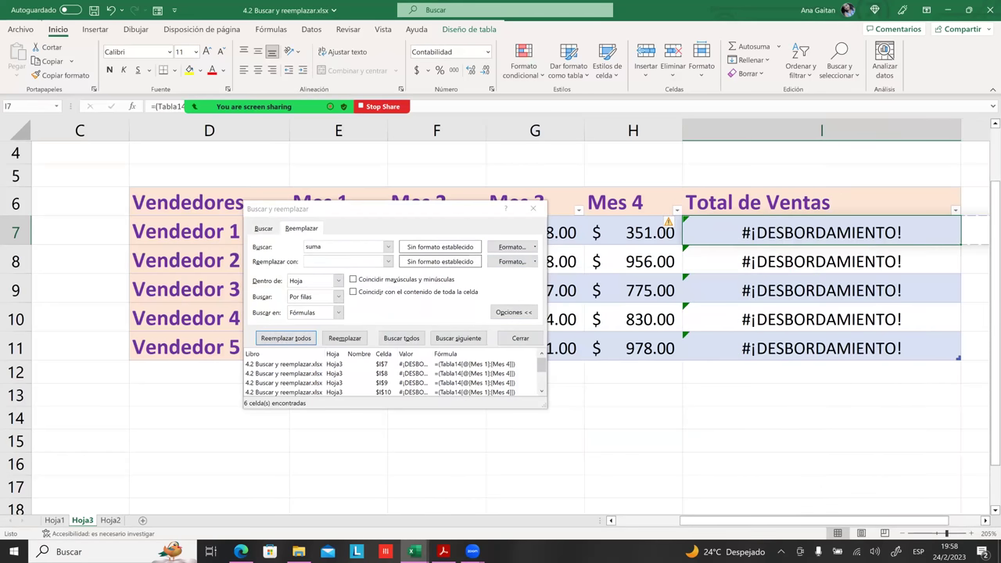
{"action": "left_click", "coordinate": [315, 266]}
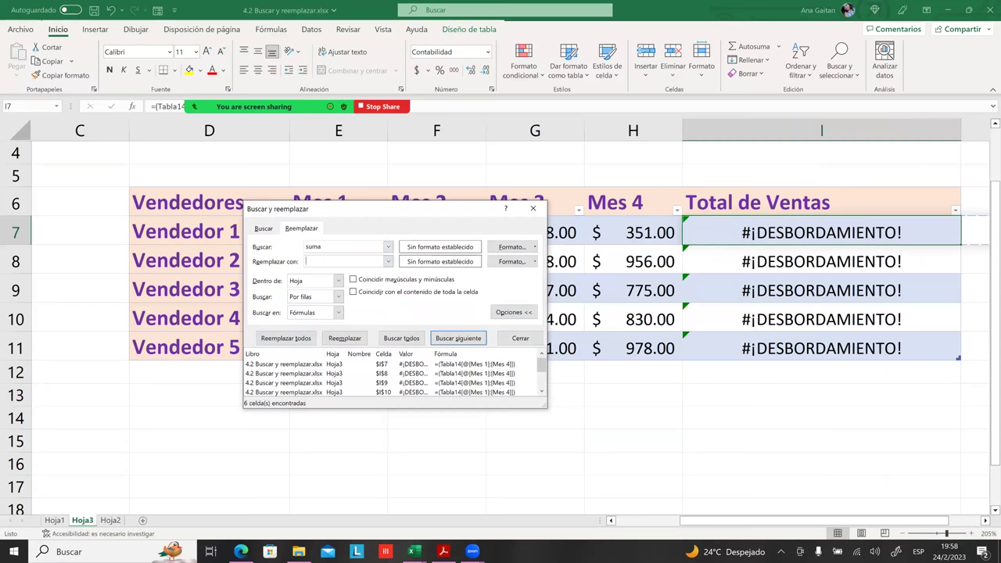
{"action": "left_click", "coordinate": [542, 344]}
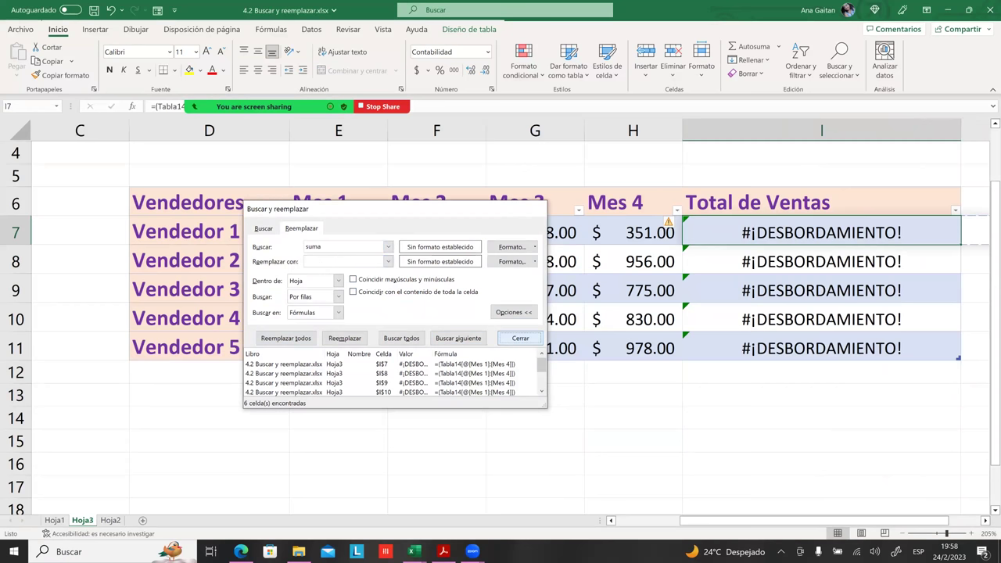
- Edit I7's formula, copy it down I7:I11, then undo the paste
{"action": "double_click", "coordinate": [840, 233]}
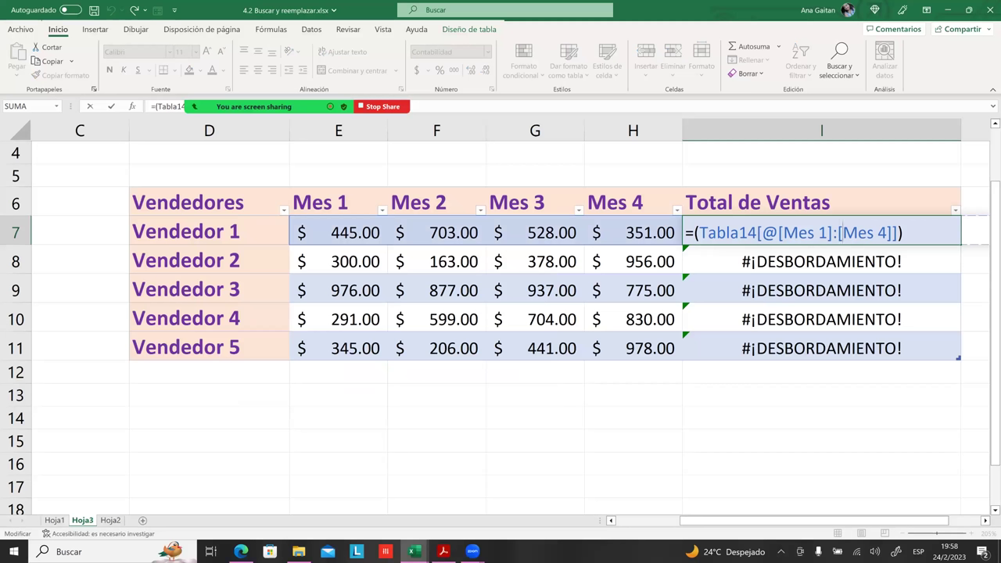
{"action": "left_click", "coordinate": [821, 372]}
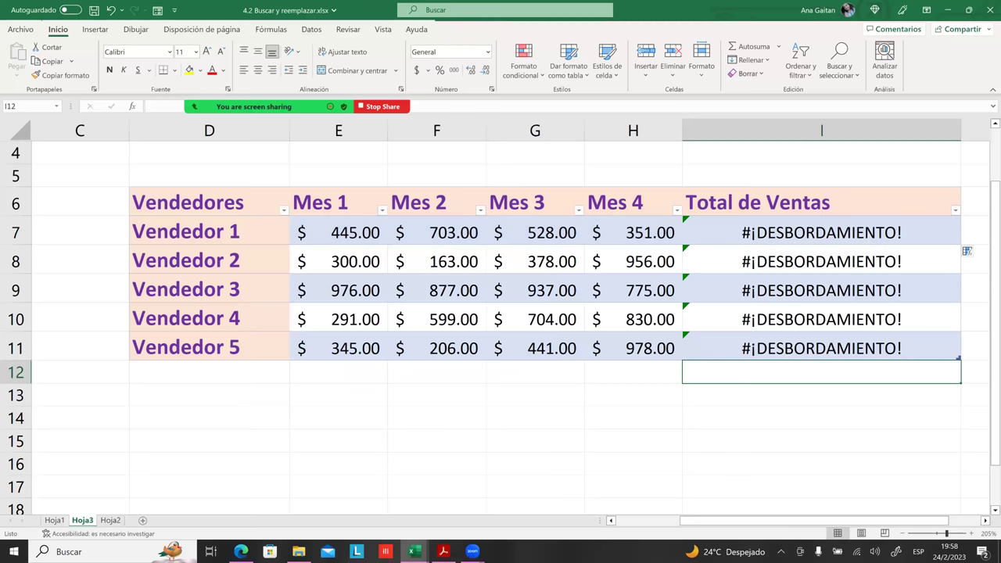
{"action": "left_click", "coordinate": [821, 233]}
{"action": "key", "text": "ctrl+c"}
{"action": "key", "text": "shift+Down"}
{"action": "key", "text": "shift+Down"}
{"action": "key", "text": "shift+Down"}
{"action": "key", "text": "ctrl+v"}
{"action": "key", "text": "ctrl+z"}
{"action": "key", "text": "ctrl+z"}
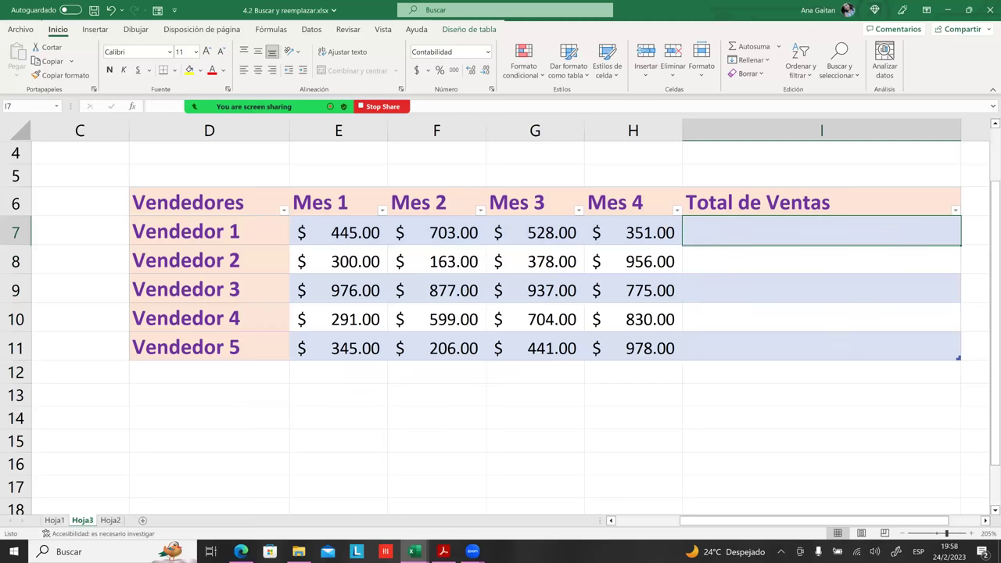
- Re-enter a SUMA formula in I7 over Mes 1 to Mes 4 of row 7
{"action": "type", "text": "=s"}
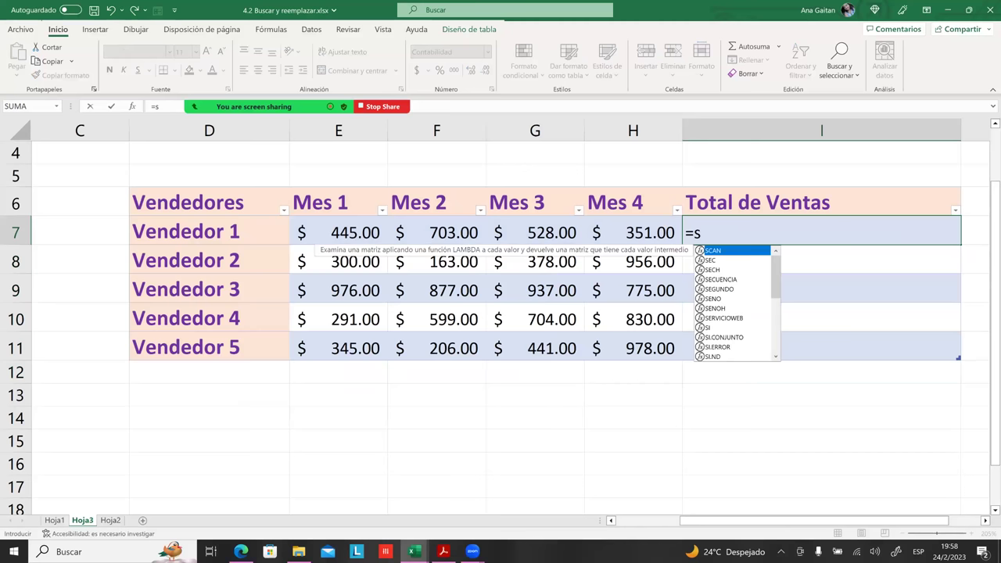
{"action": "type", "text": "uma"}
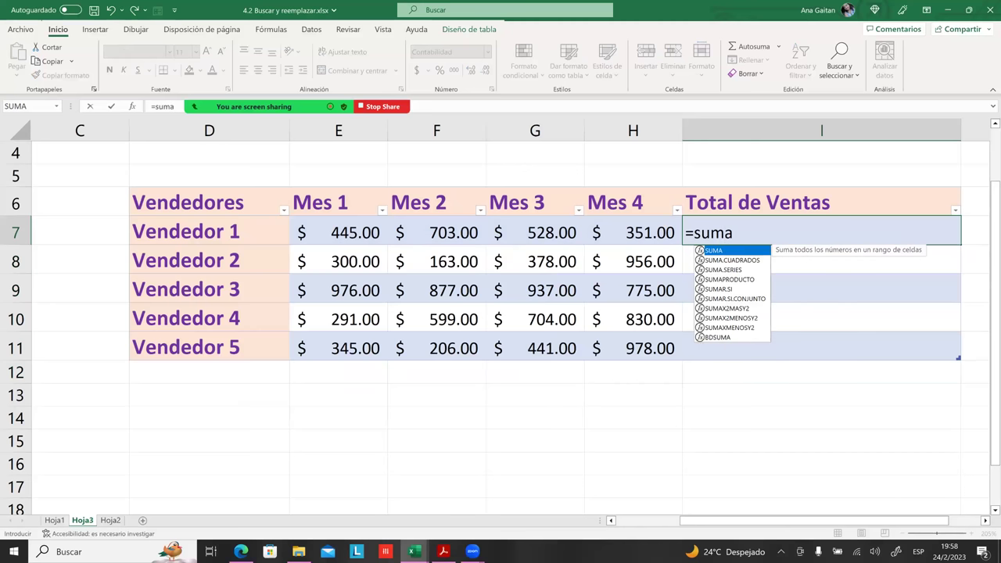
{"action": "key", "text": "Tab"}
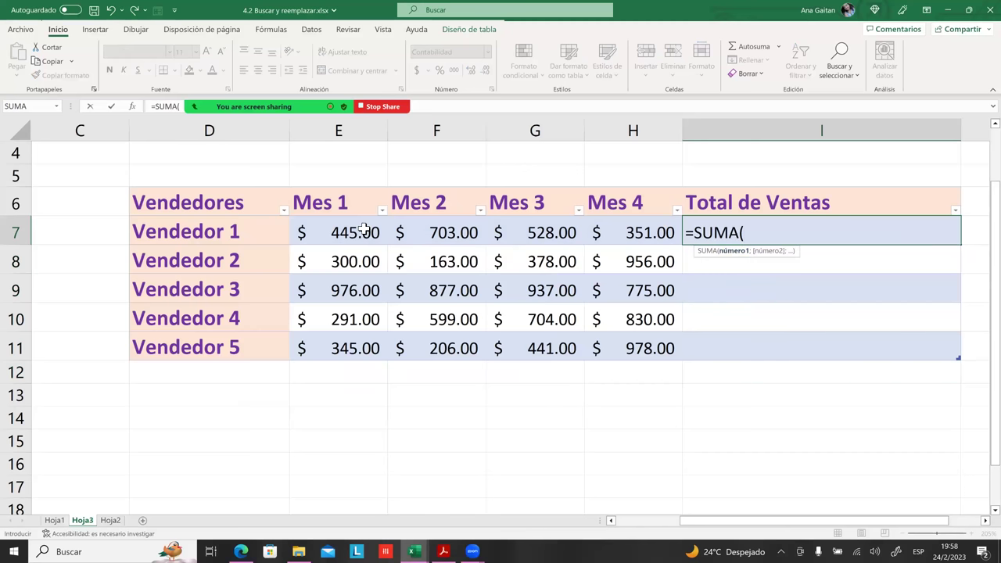
{"action": "left_click_drag", "start_coordinate": [363, 229], "coordinate": [648, 239]}
{"action": "key", "text": "Return"}
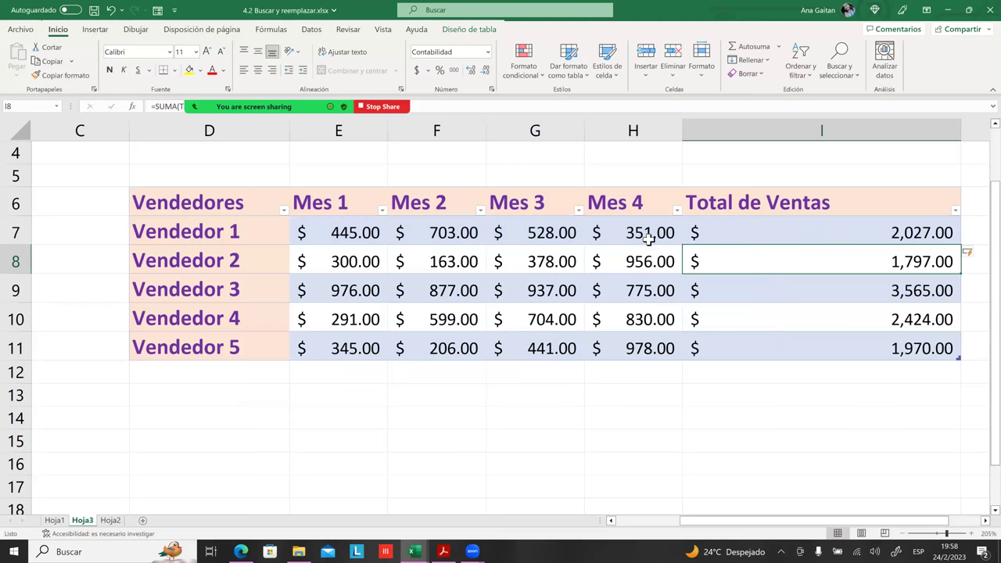
- Enter the word suma in cell I15
{"action": "left_click", "coordinate": [821, 440]}
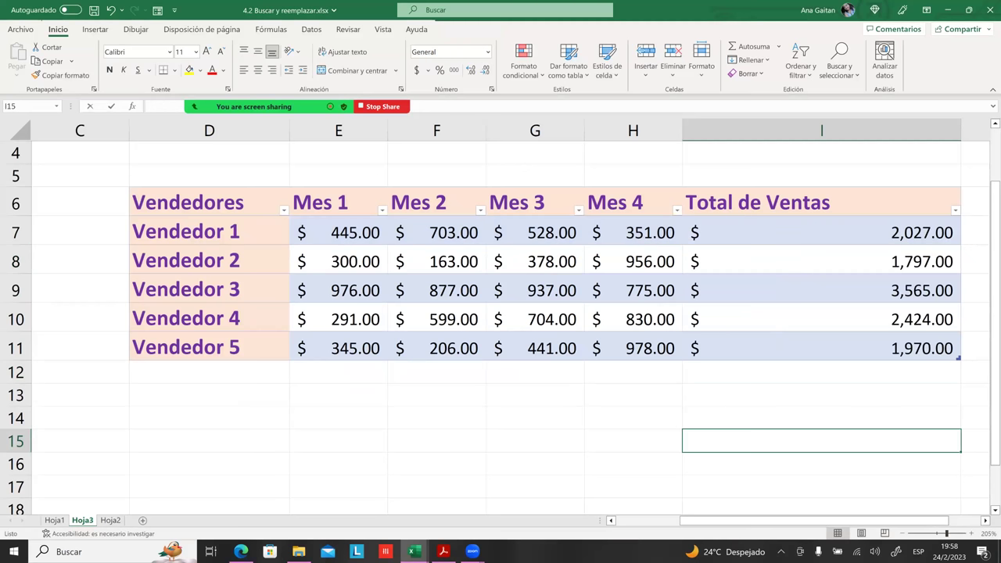
{"action": "type", "text": "suma"}
{"action": "key", "text": "Return"}
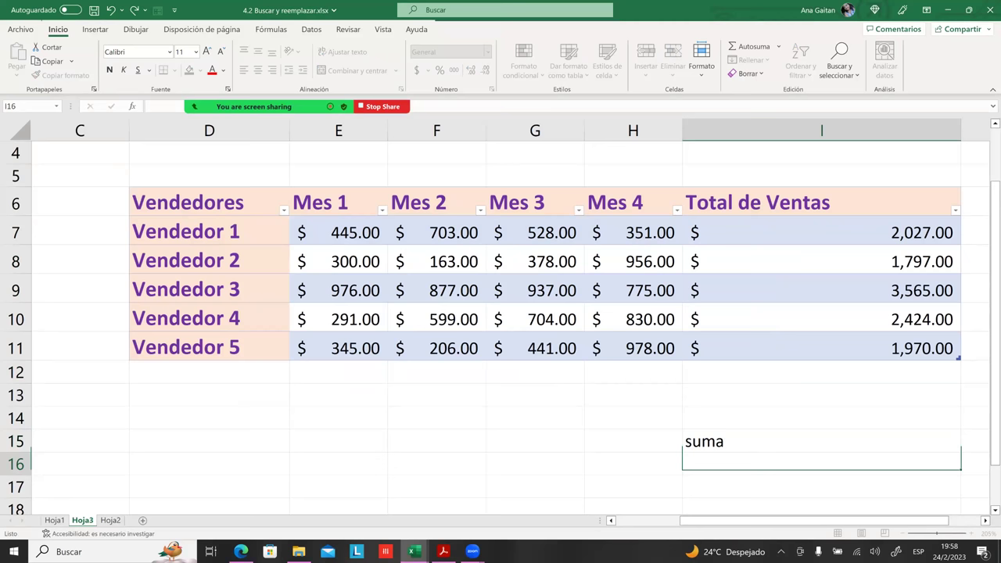
- Open Buscar y reemplazar, set the search within Hoja and by rows
{"action": "key", "text": "ctrl+b"}
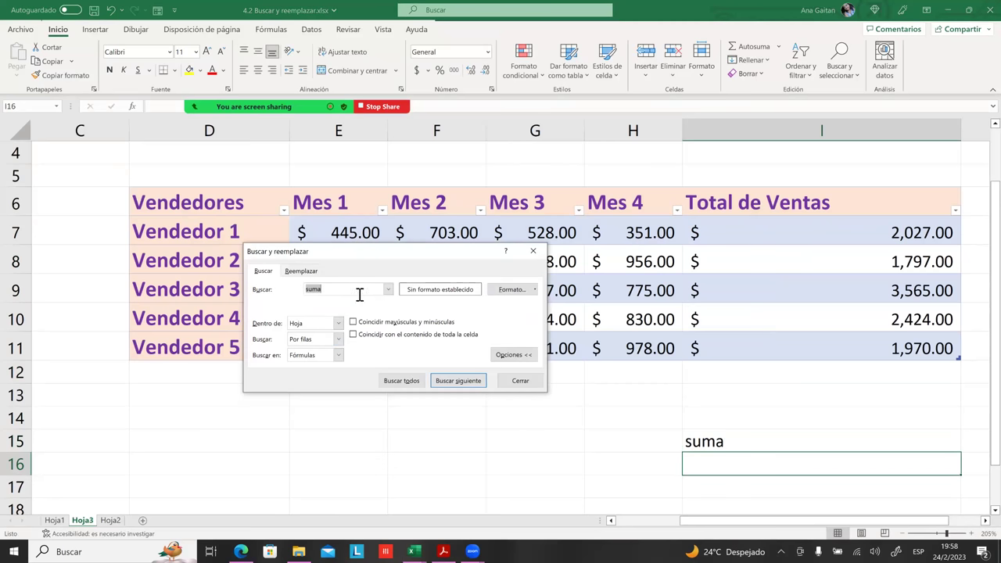
{"action": "left_click_drag", "start_coordinate": [377, 251], "coordinate": [273, 153]}
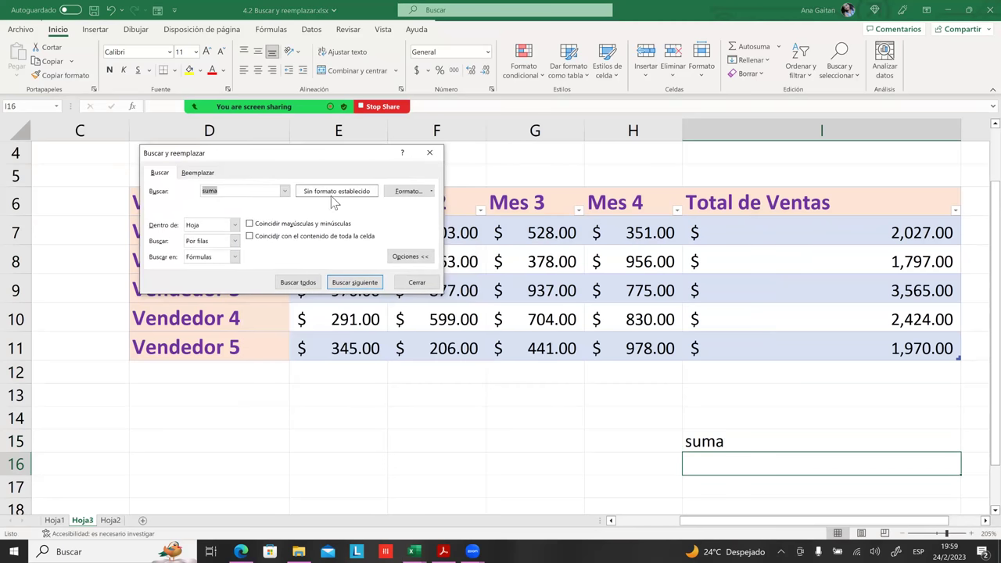
{"action": "left_click", "coordinate": [210, 225]}
{"action": "left_click", "coordinate": [210, 232]}
{"action": "left_click", "coordinate": [210, 241]}
{"action": "left_click", "coordinate": [208, 250]}
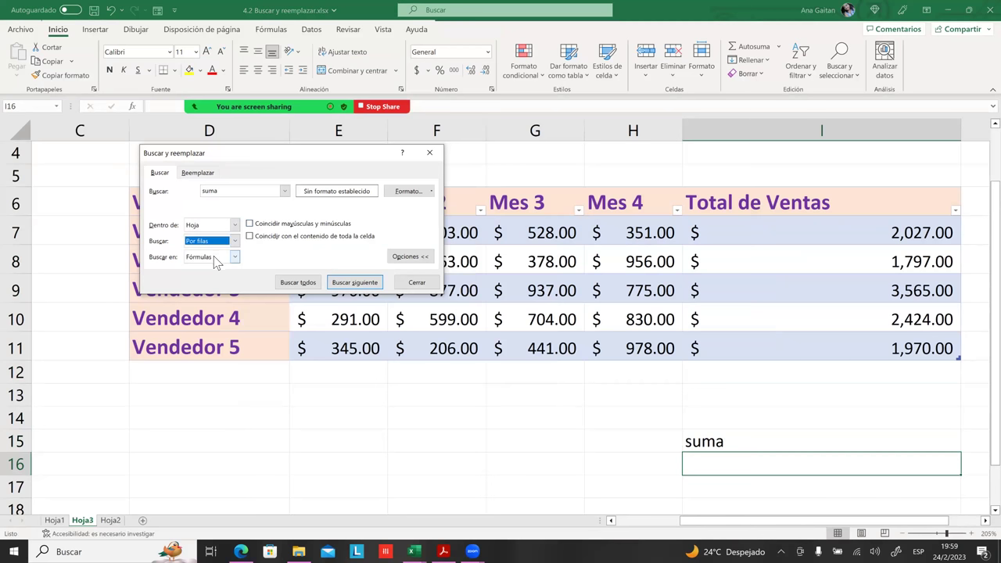
- Step through each suma match repeatedly with Buscar siguiente
{"action": "left_click", "coordinate": [344, 286]}
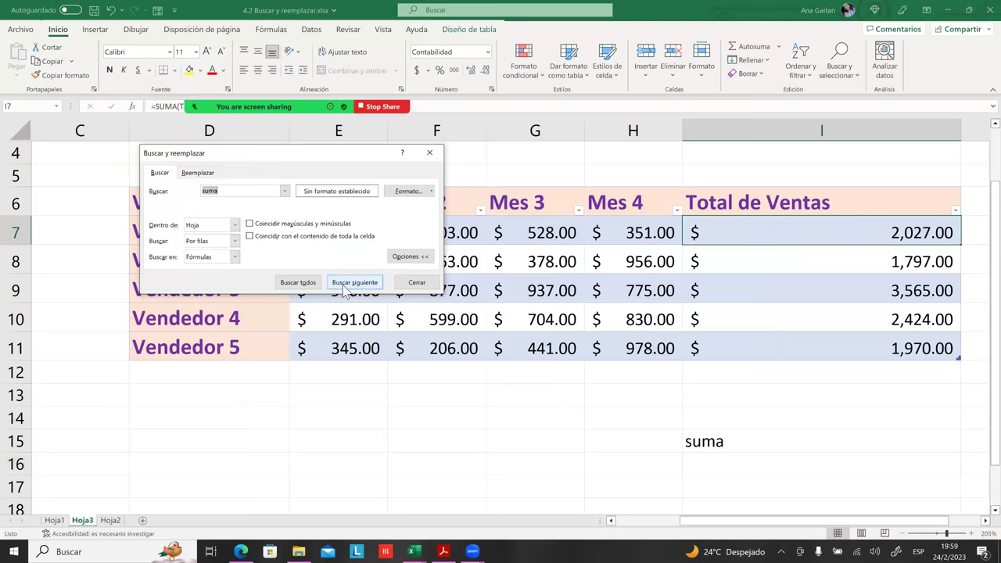
{"action": "left_click", "coordinate": [343, 285]}
{"action": "left_click", "coordinate": [343, 285]}
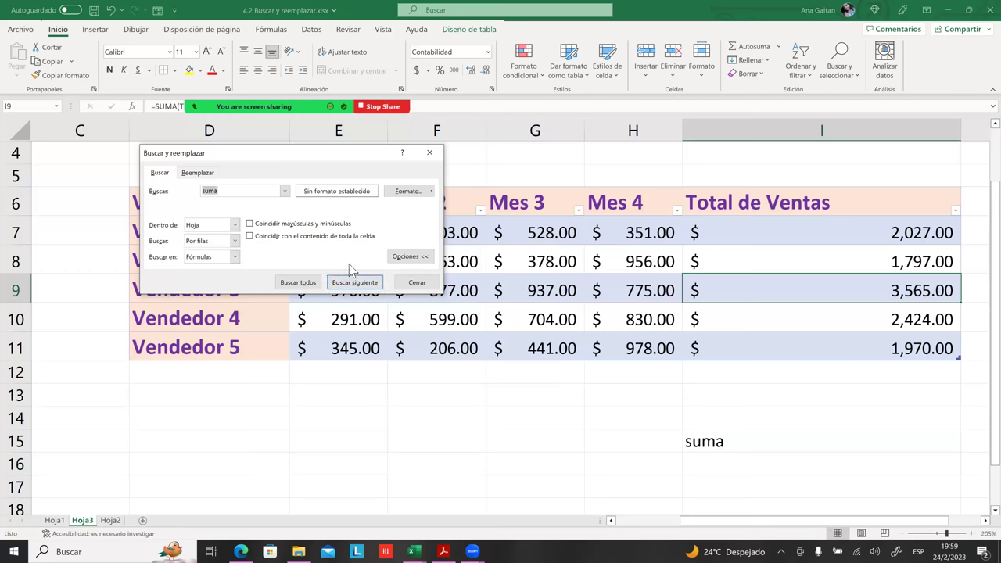
{"action": "left_click", "coordinate": [352, 286]}
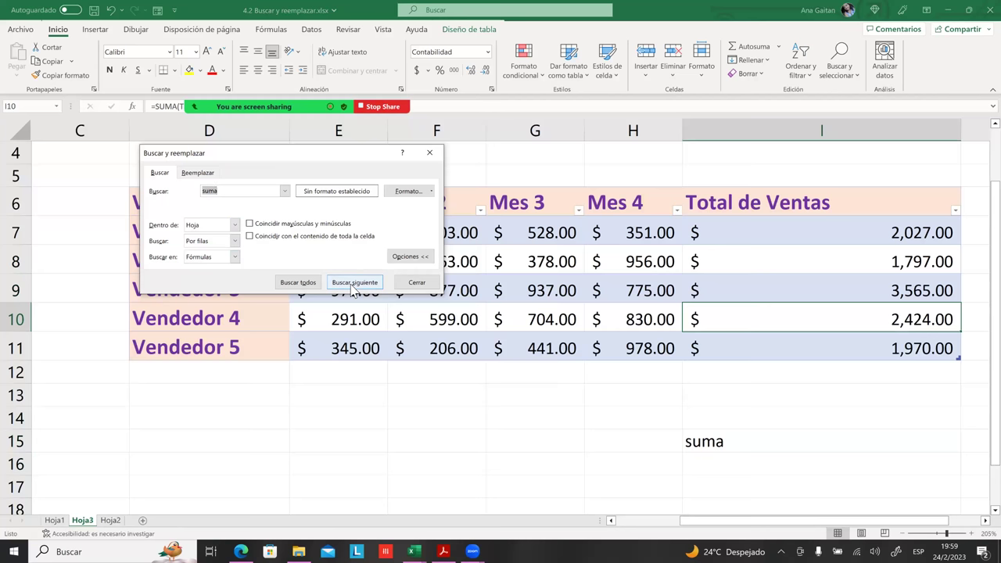
{"action": "left_click", "coordinate": [351, 285]}
{"action": "left_click", "coordinate": [351, 284]}
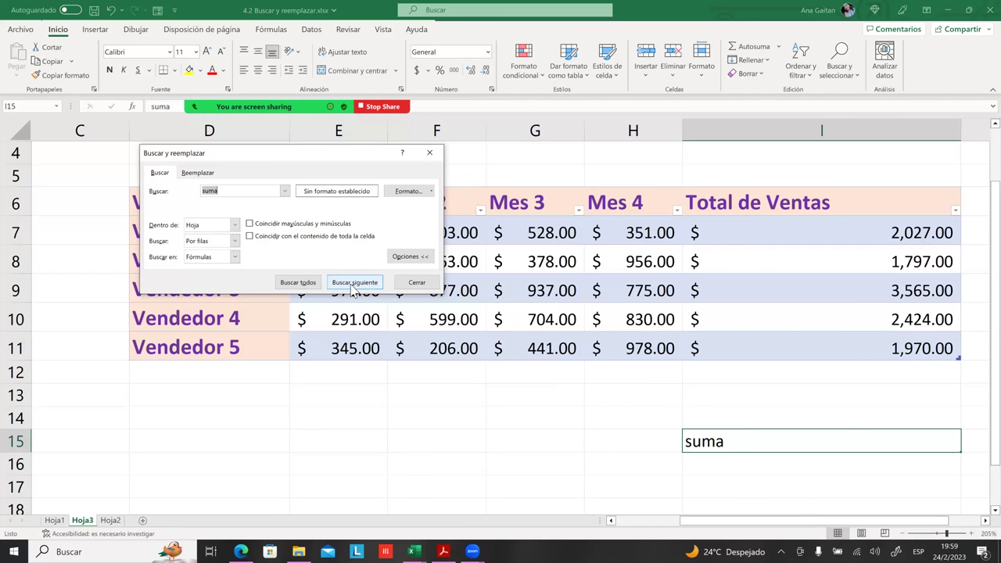
{"action": "left_click", "coordinate": [351, 285]}
{"action": "left_click", "coordinate": [351, 286]}
{"action": "left_click", "coordinate": [352, 286]}
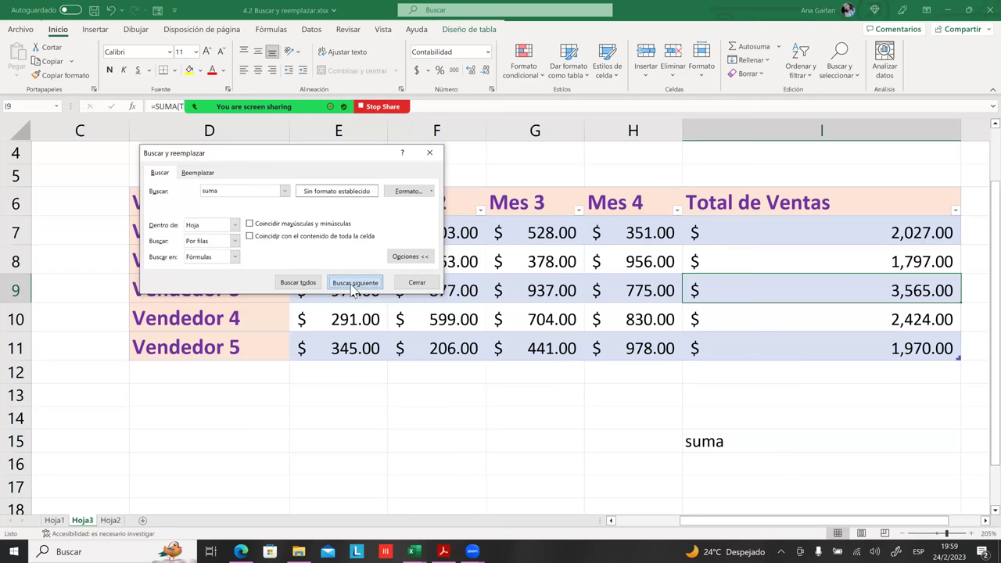
{"action": "left_click", "coordinate": [352, 286]}
{"action": "left_click", "coordinate": [351, 286]}
{"action": "left_click", "coordinate": [352, 287]}
{"action": "left_click", "coordinate": [352, 286]}
{"action": "left_click", "coordinate": [352, 286]}
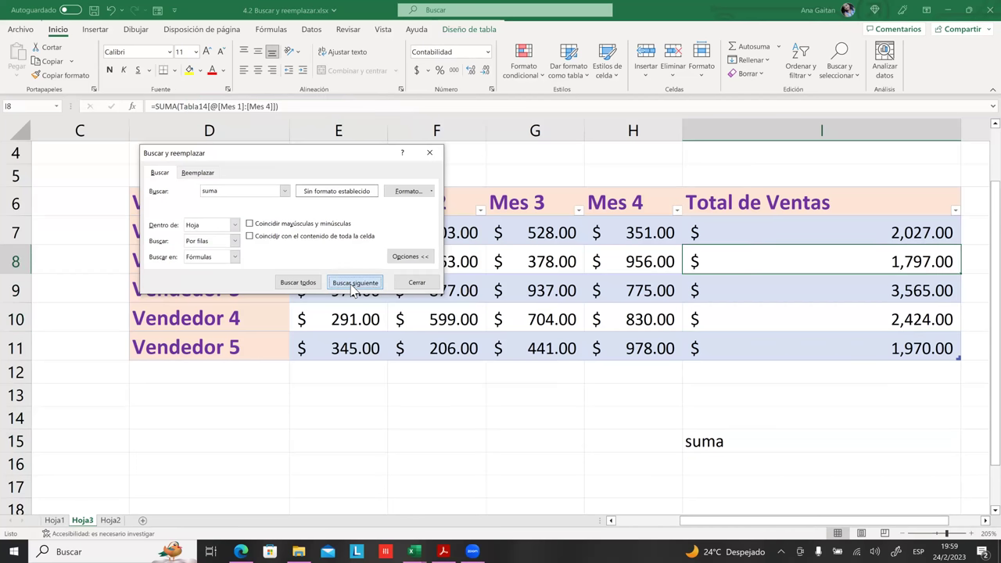
{"action": "left_click", "coordinate": [352, 286]}
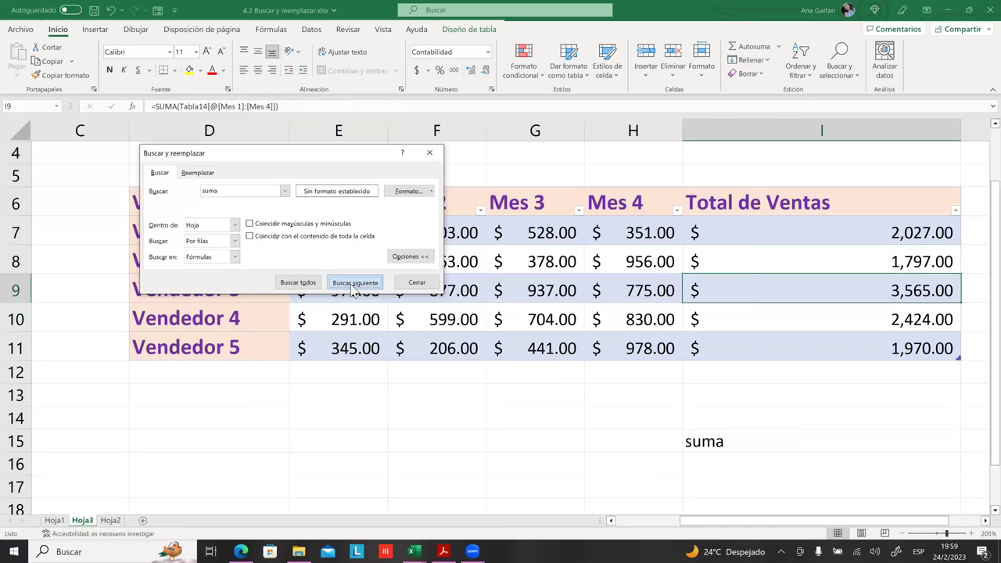
- Use Buscar todos to list all six suma cells and scroll through the results
{"action": "left_click", "coordinate": [285, 285]}
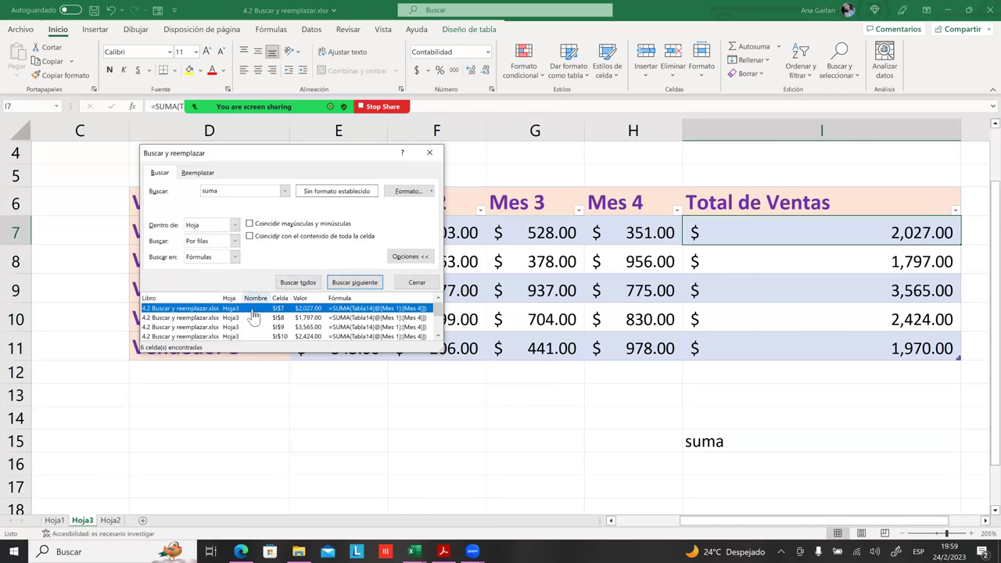
{"action": "scroll", "coordinate": [235, 327], "scroll_direction": "down", "scroll_amount": 3}
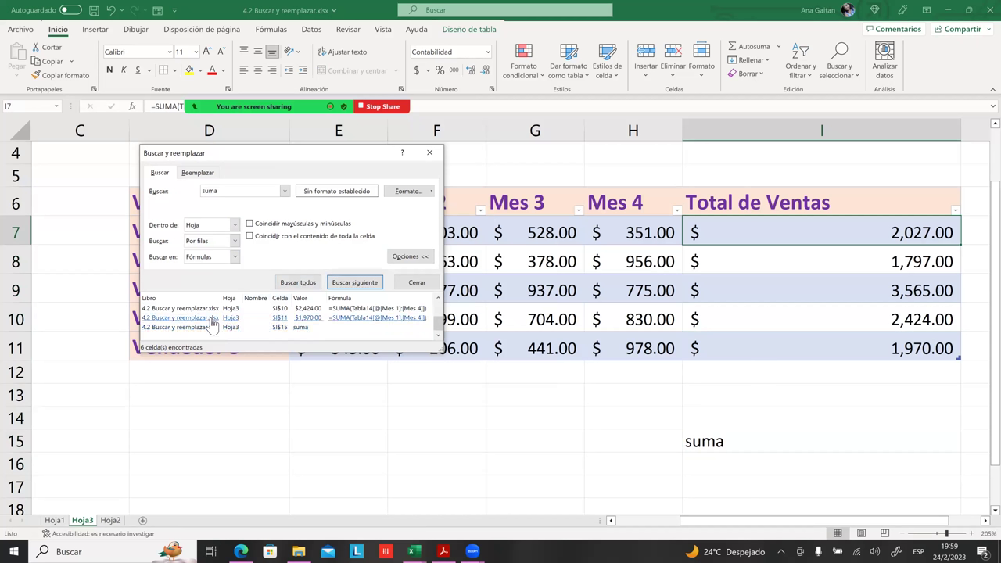
{"action": "scroll", "coordinate": [230, 327], "scroll_direction": "up", "scroll_amount": 3}
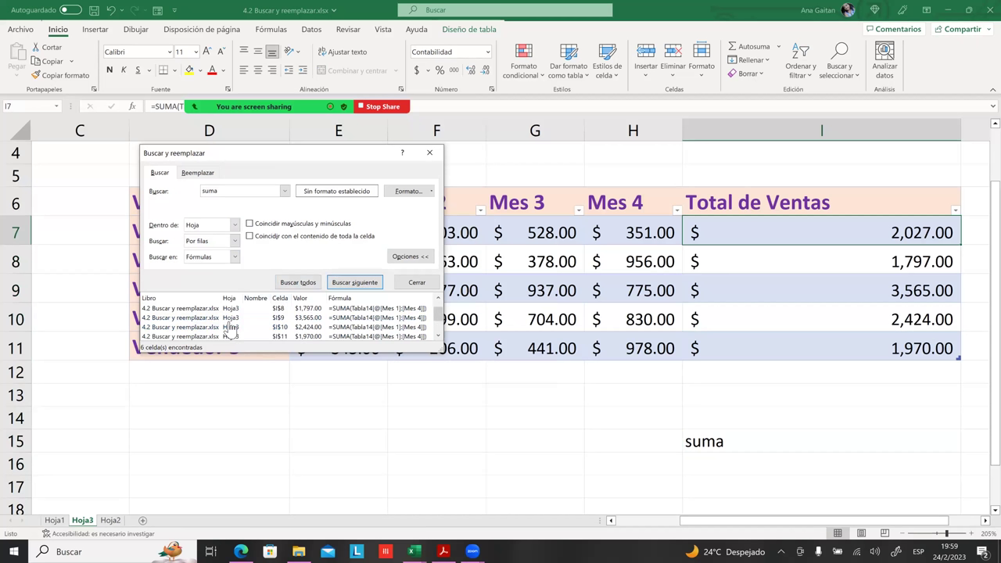
{"action": "scroll", "coordinate": [283, 316], "scroll_direction": "down", "scroll_amount": 2}
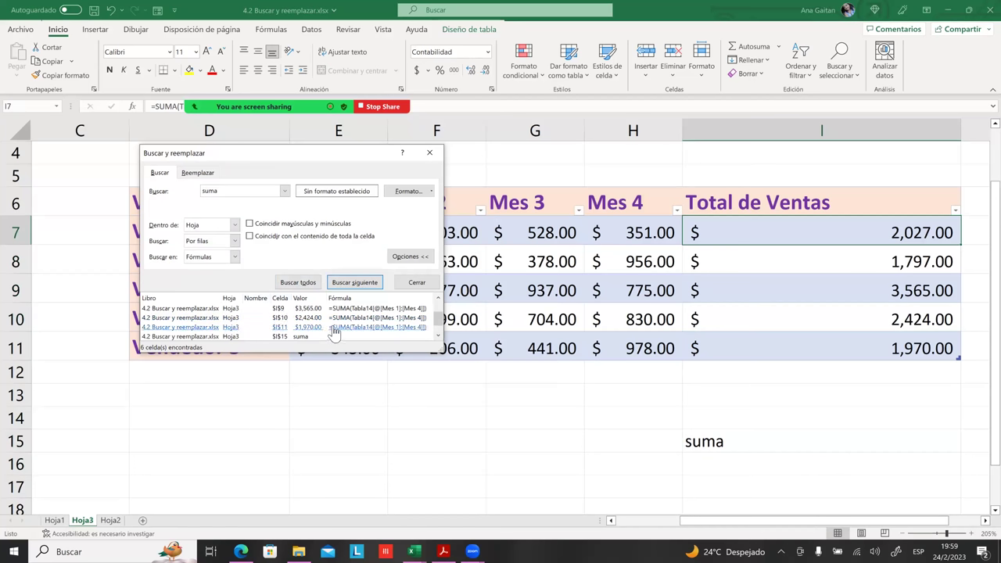
{"action": "scroll", "coordinate": [333, 332], "scroll_direction": "down", "scroll_amount": 1}
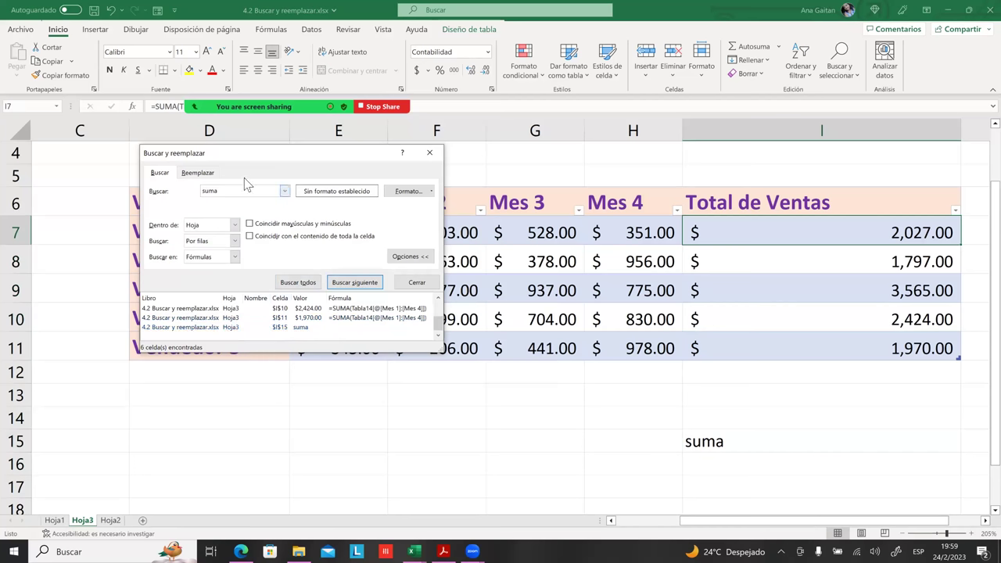
- Replace SUMA with promedio one at a time in I7 through I11, skipping I15, then close
{"action": "left_click", "coordinate": [197, 173]}
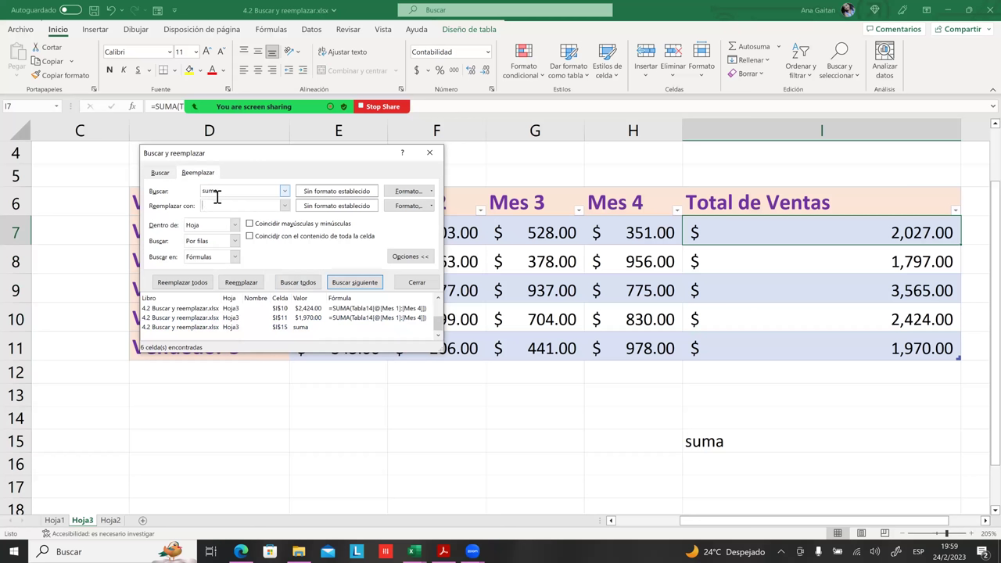
{"action": "left_click", "coordinate": [217, 206]}
{"action": "type", "text": "promedio"}
{"action": "left_click", "coordinate": [256, 286]}
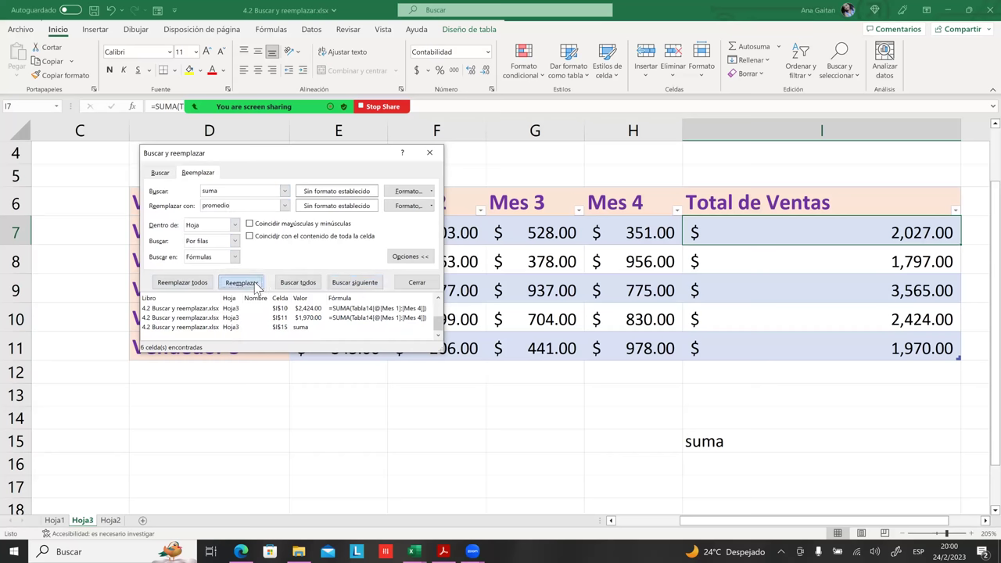
{"action": "left_click", "coordinate": [255, 286]}
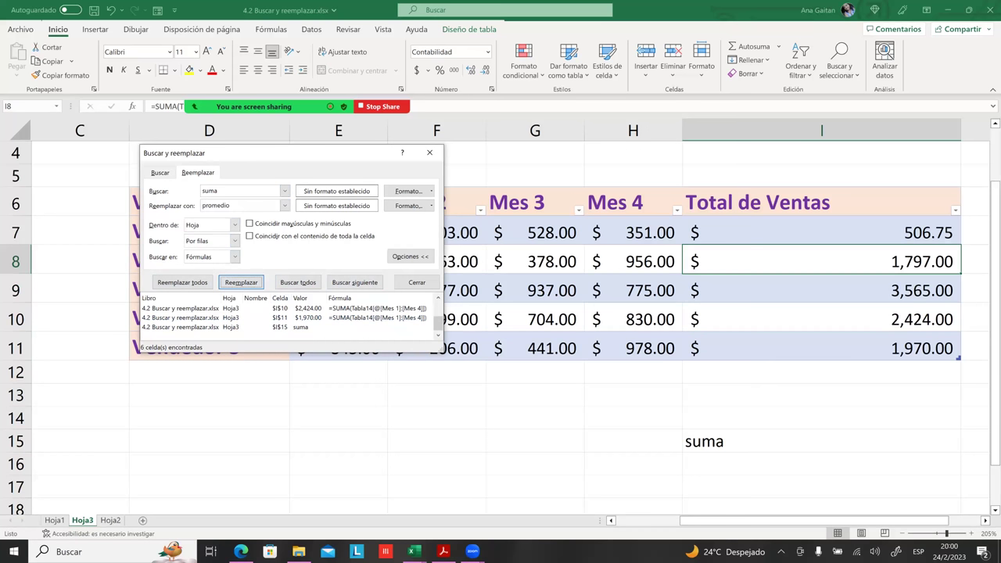
{"action": "left_click", "coordinate": [257, 285]}
{"action": "left_click", "coordinate": [241, 283]}
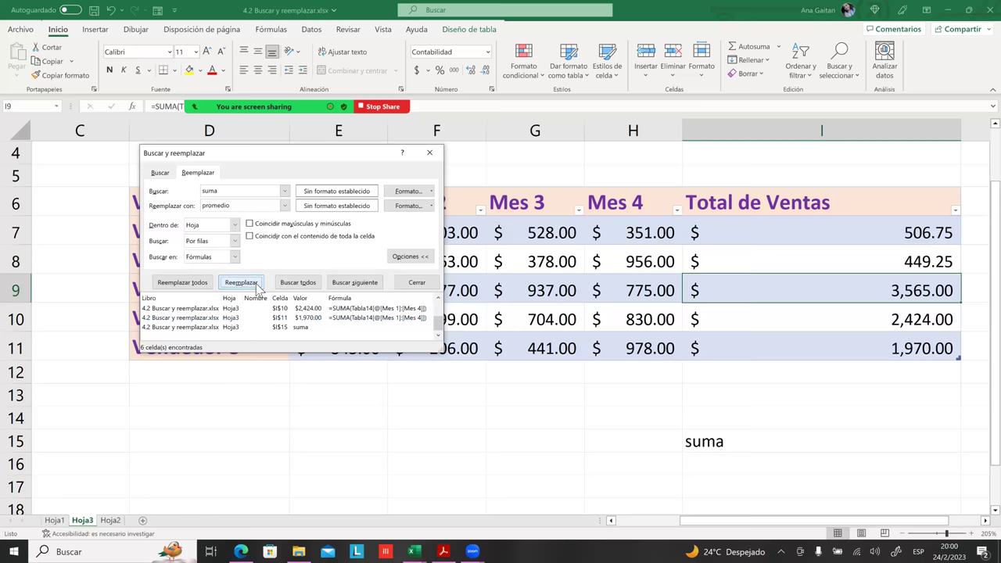
{"action": "double_click", "coordinate": [258, 288]}
{"action": "left_click", "coordinate": [250, 289]}
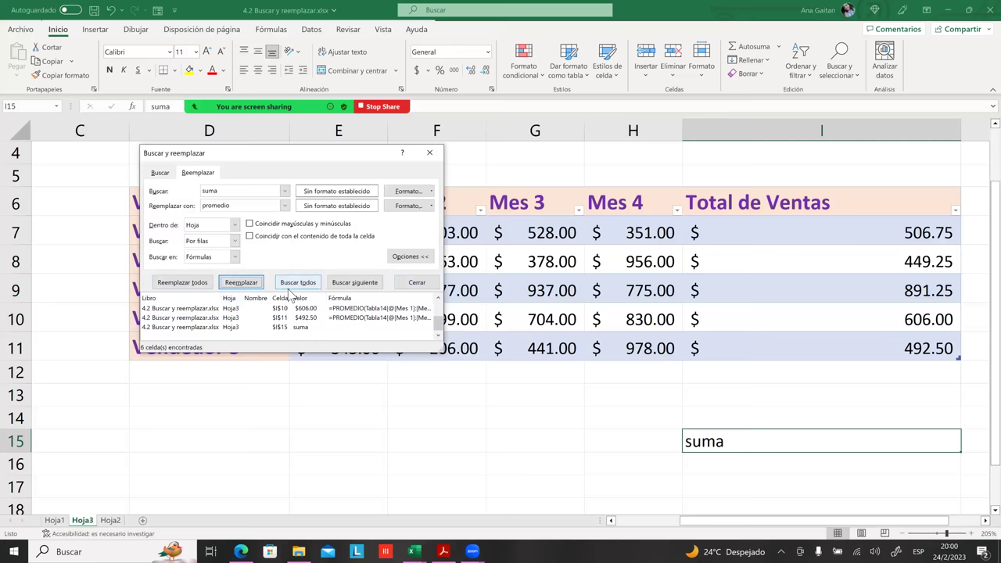
{"action": "left_click", "coordinate": [413, 283]}
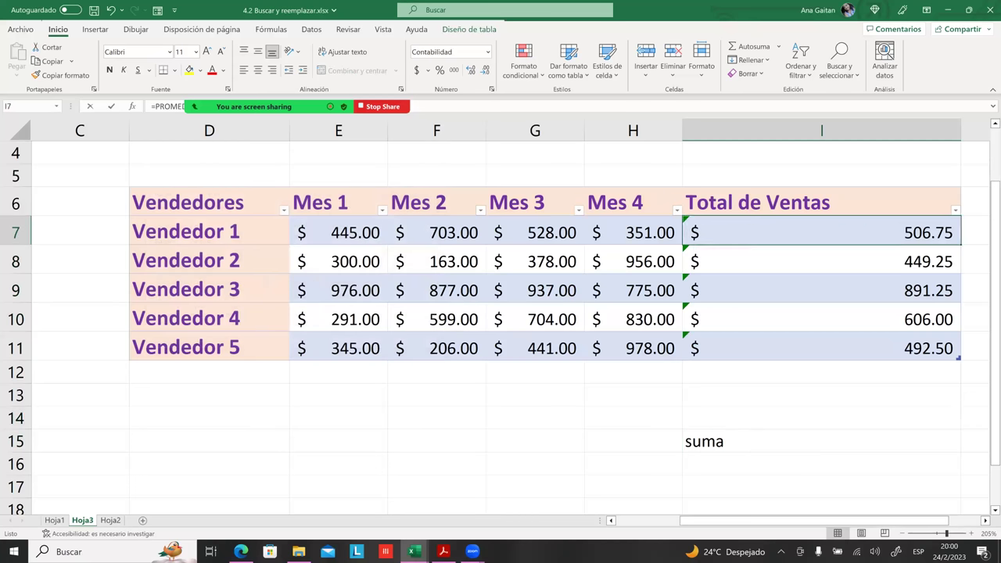
- Inspect the new PROMEDIO formulas and Vendedor 1's monthly values in the Total de Ventas column
{"action": "double_click", "coordinate": [821, 232]}
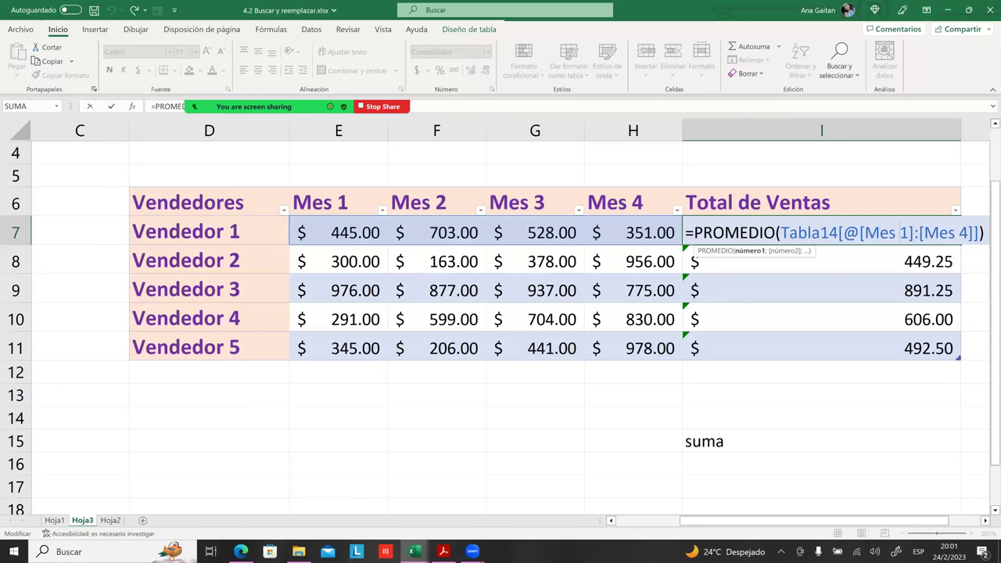
{"action": "key", "text": "Return"}
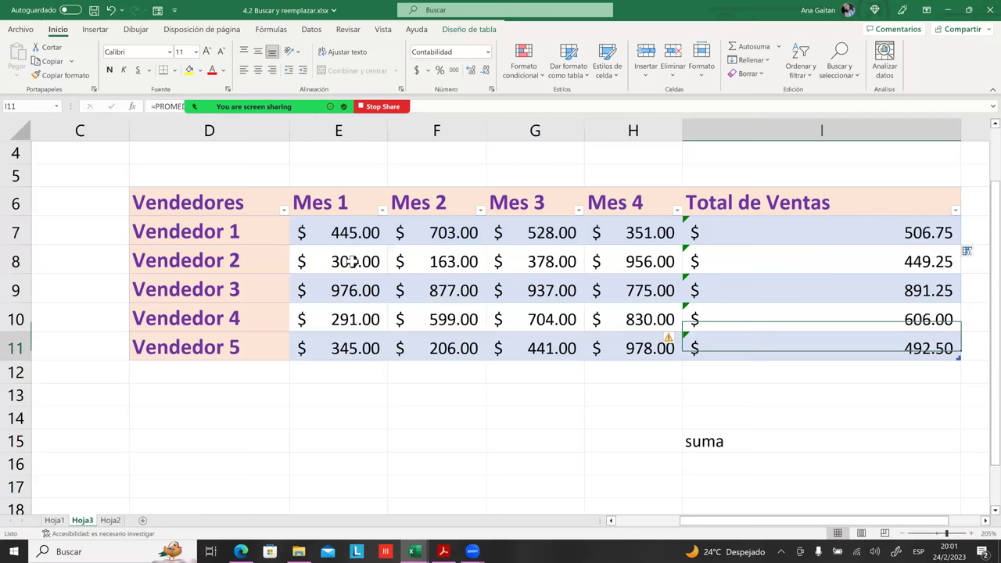
{"action": "left_click", "coordinate": [343, 233]}
{"action": "left_click_drag", "start_coordinate": [551, 240], "coordinate": [599, 233]}
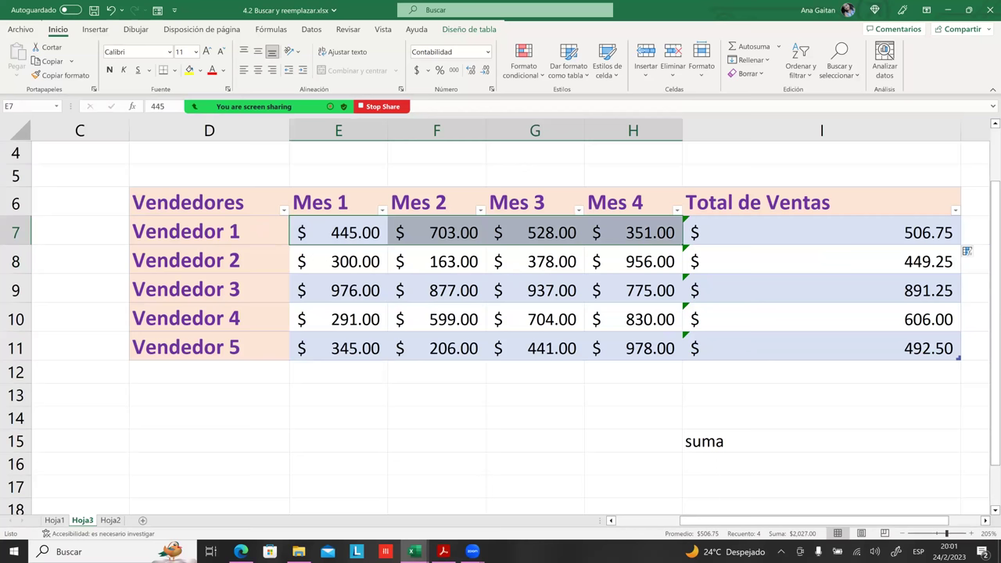
{"action": "left_click", "coordinate": [821, 232]}
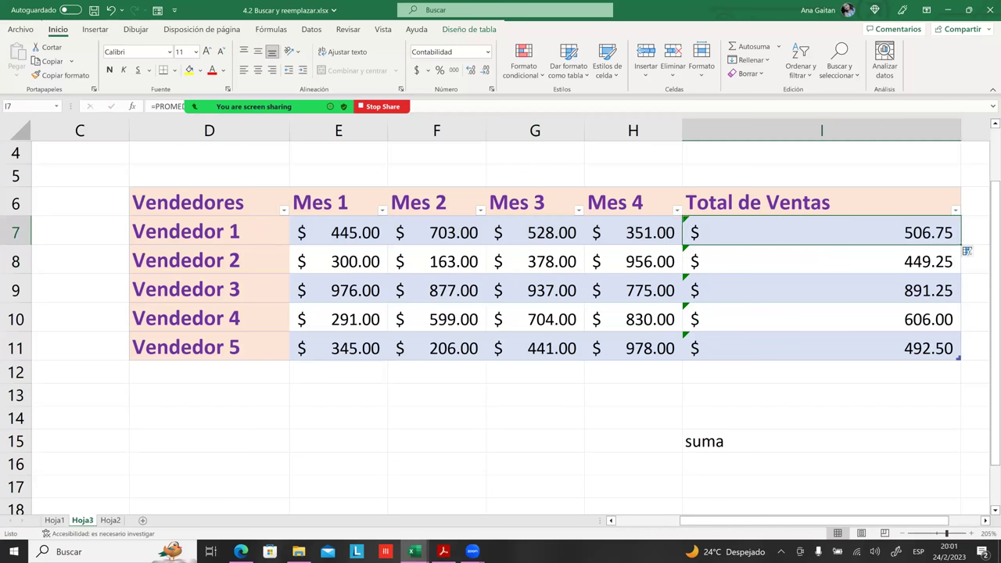
{"action": "key", "text": "ctrl+Down"}
{"action": "key", "text": "Up"}
{"action": "key", "text": "Up"}
{"action": "key", "text": "Up"}
{"action": "key", "text": "Up"}
{"action": "key", "text": "Down"}
{"action": "key", "text": "Down"}
{"action": "key", "text": "Down"}
{"action": "key", "text": "Down"}
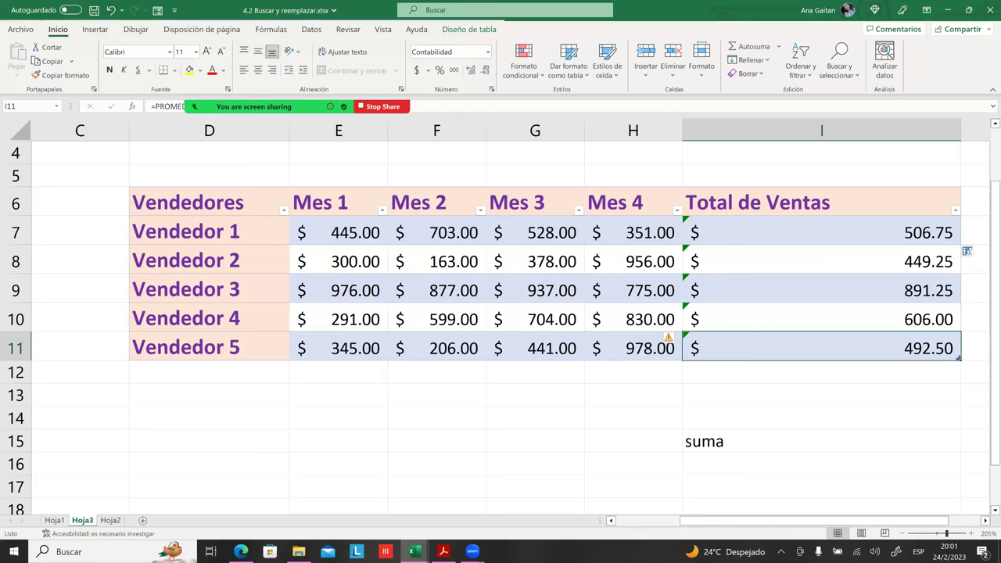
{"action": "left_click", "coordinate": [454, 203]}
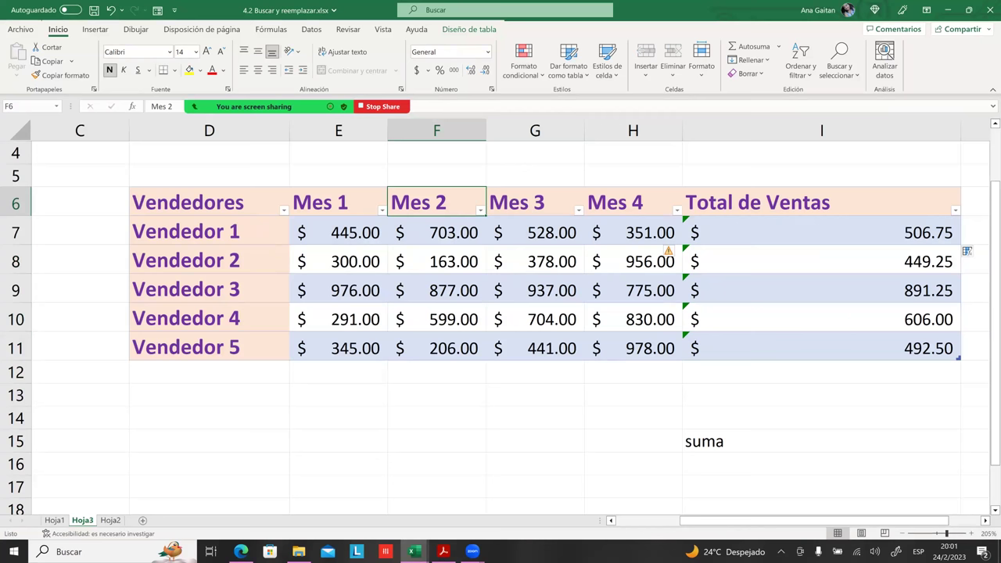
{"action": "left_click", "coordinate": [782, 261]}
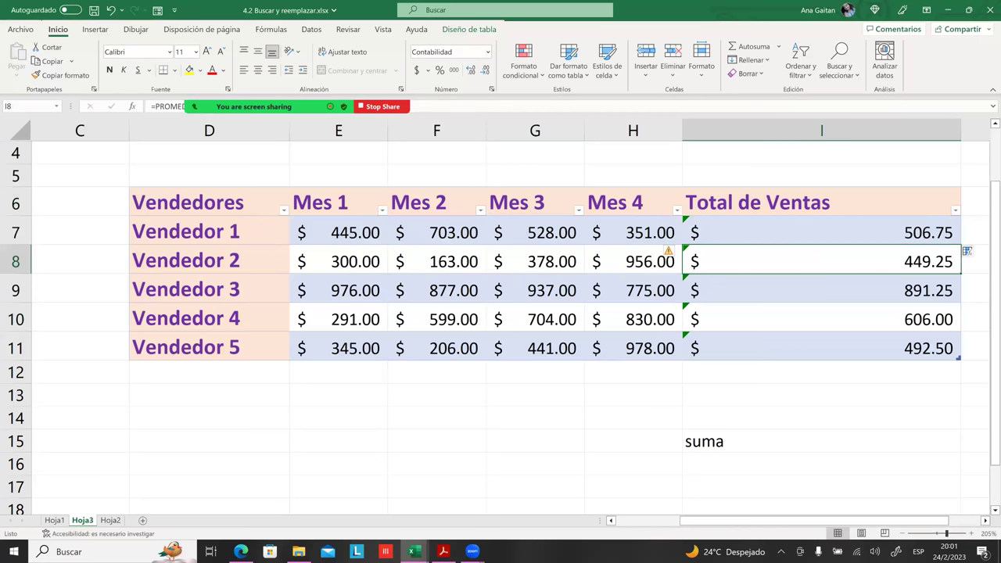
{"action": "left_click", "coordinate": [821, 232]}
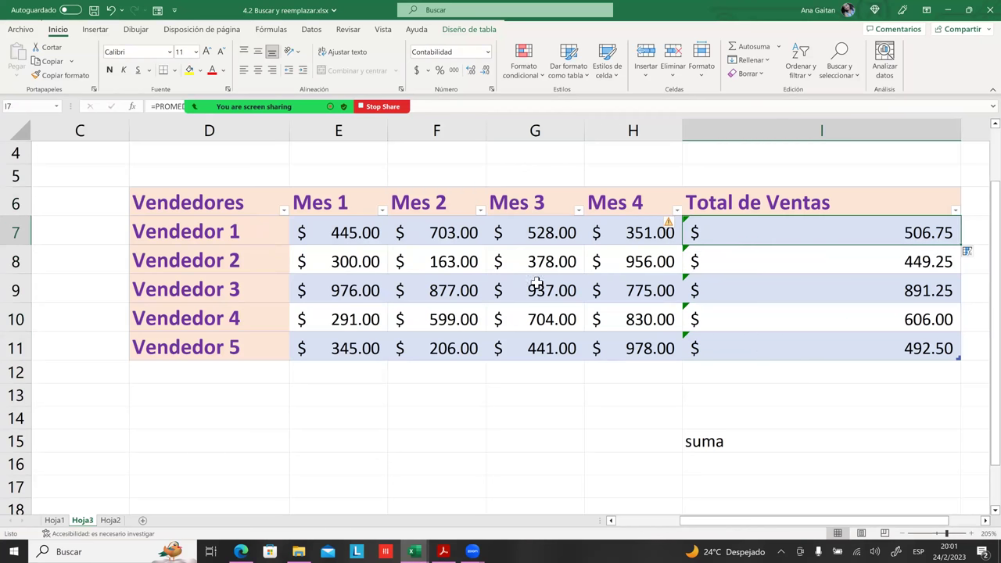
{"action": "left_click", "coordinate": [214, 233]}
- Browse Hoja2 and Hoja1, open the accessibility inspection results, and return to Hoja3
{"action": "left_click", "coordinate": [110, 520]}
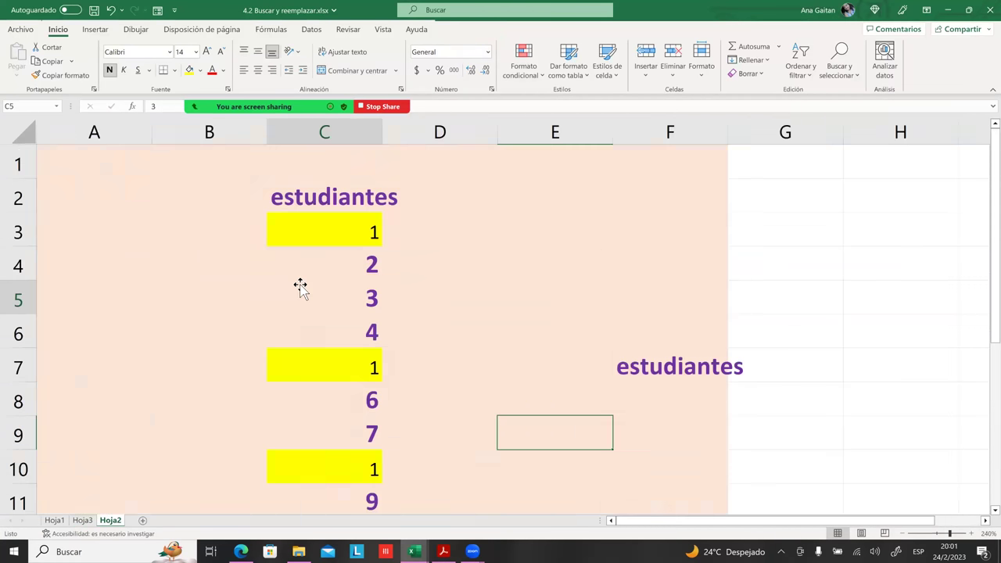
{"action": "left_click", "coordinate": [336, 219]}
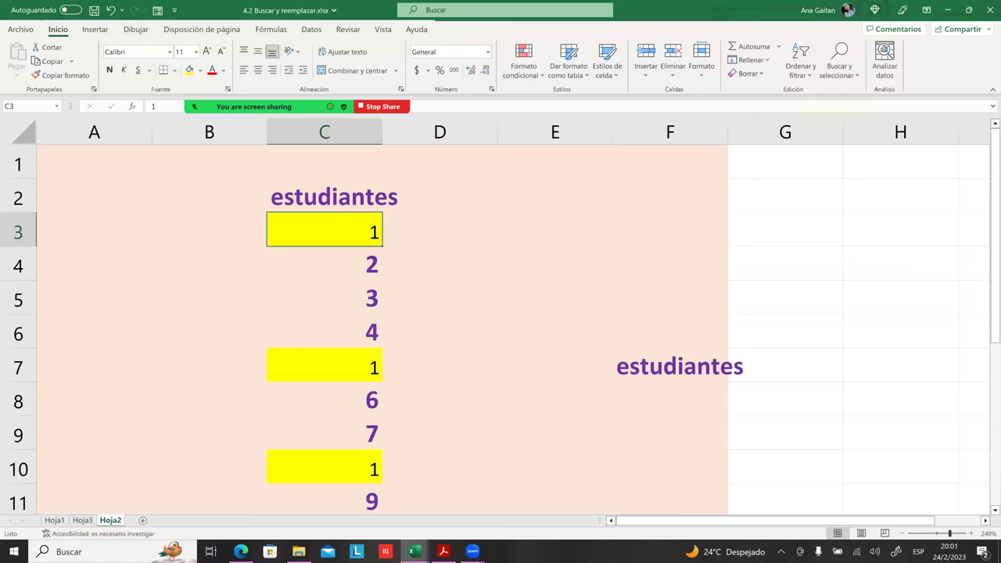
{"action": "left_click", "coordinate": [352, 398]}
{"action": "left_click", "coordinate": [346, 236]}
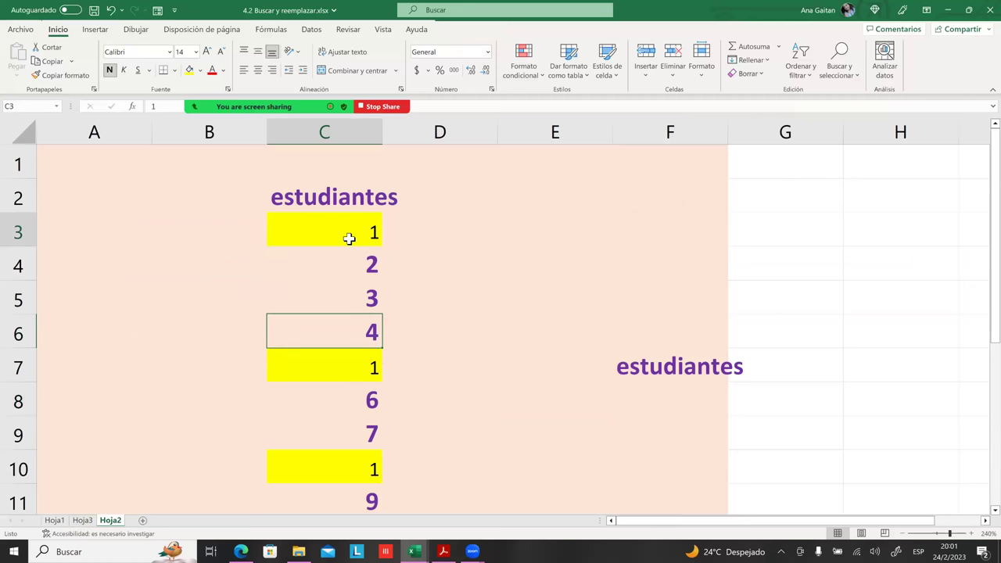
{"action": "left_click", "coordinate": [99, 534]}
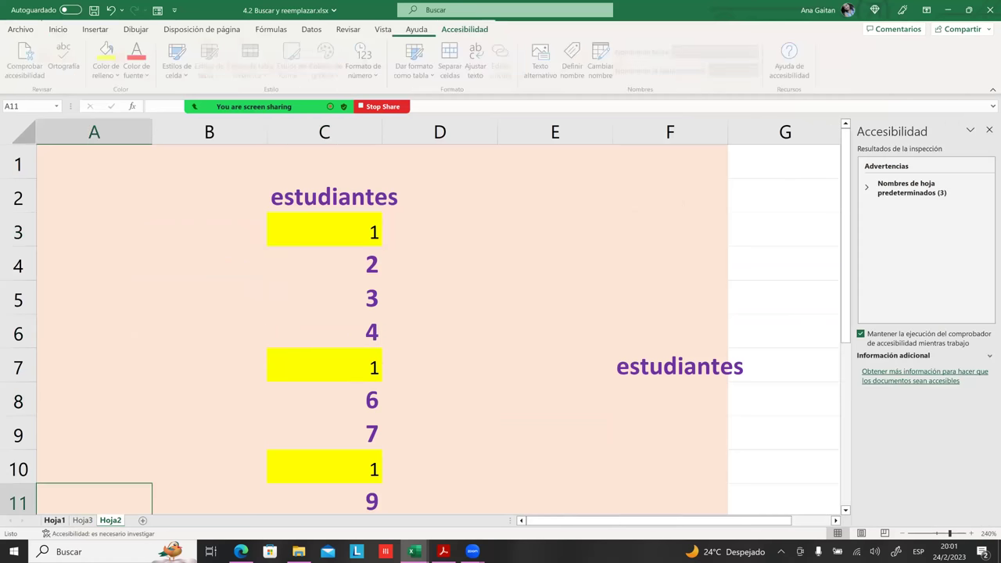
{"action": "left_click", "coordinate": [54, 520]}
{"action": "left_click", "coordinate": [272, 367]}
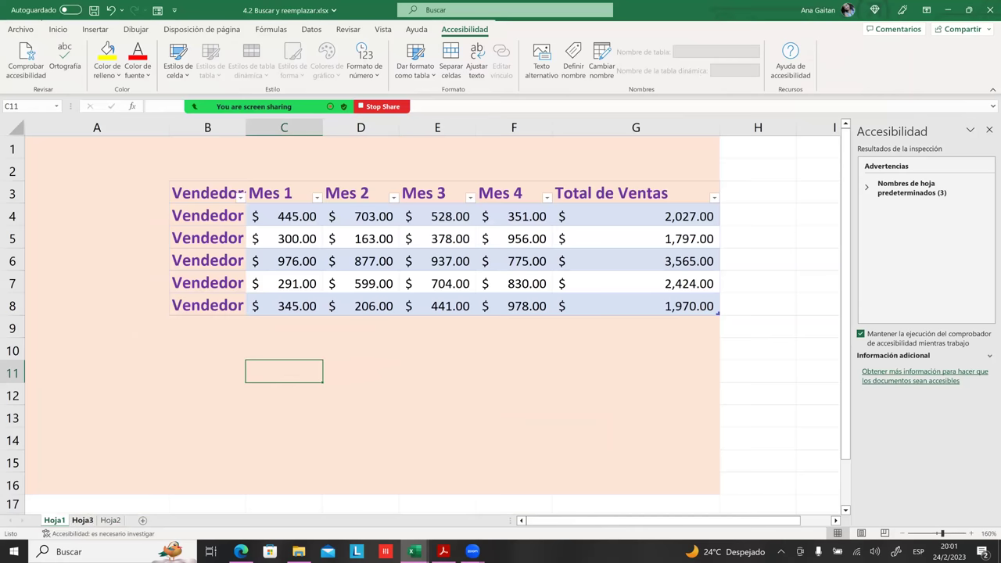
{"action": "left_click", "coordinate": [82, 520]}
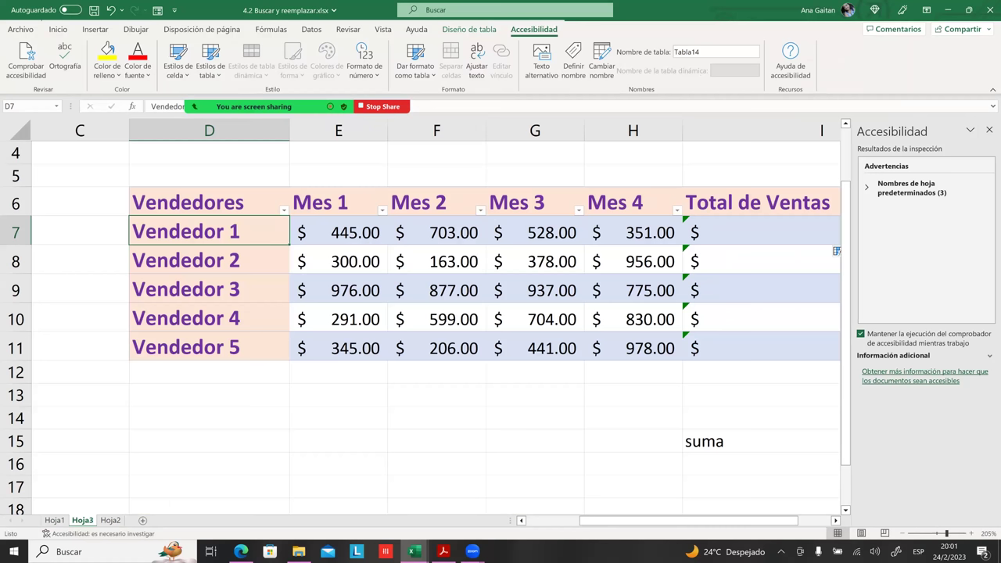
{"action": "left_click", "coordinate": [338, 417]}
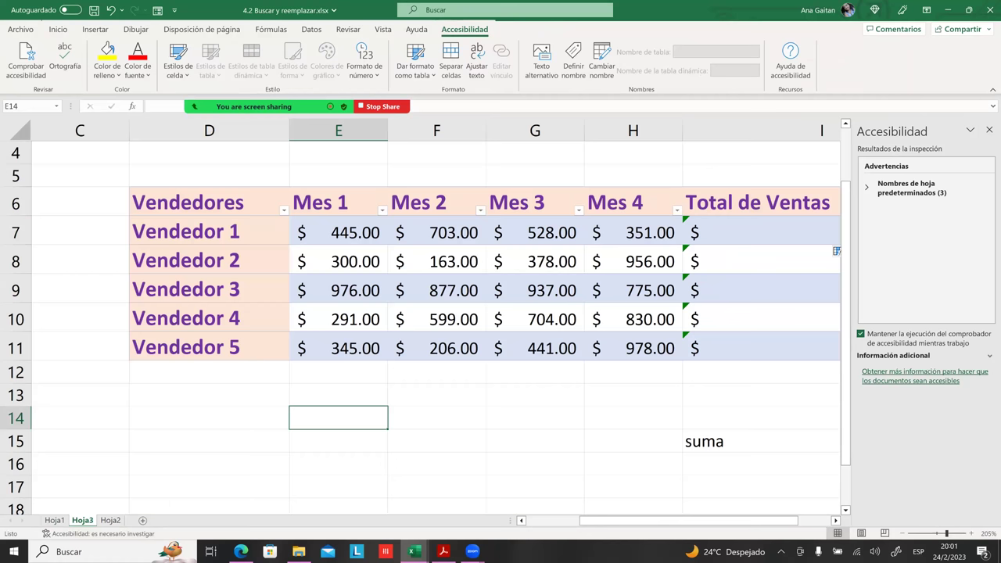
- In Buscar y reemplazar, set the search term to 'Vendedor 1' and the replacement to 'Claudia'
{"action": "key", "text": "ctrl+b"}
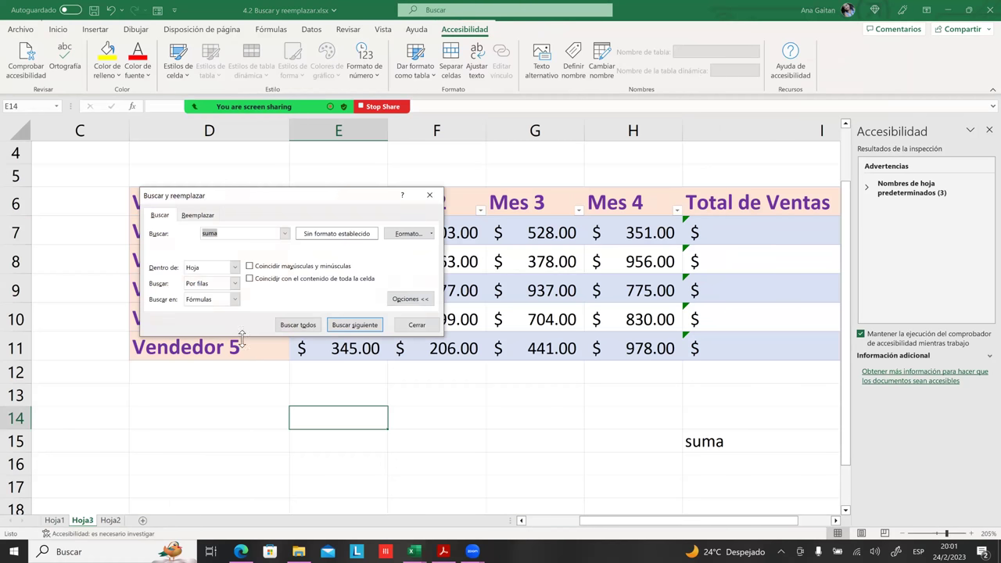
{"action": "left_click_drag", "start_coordinate": [279, 196], "coordinate": [559, 208]}
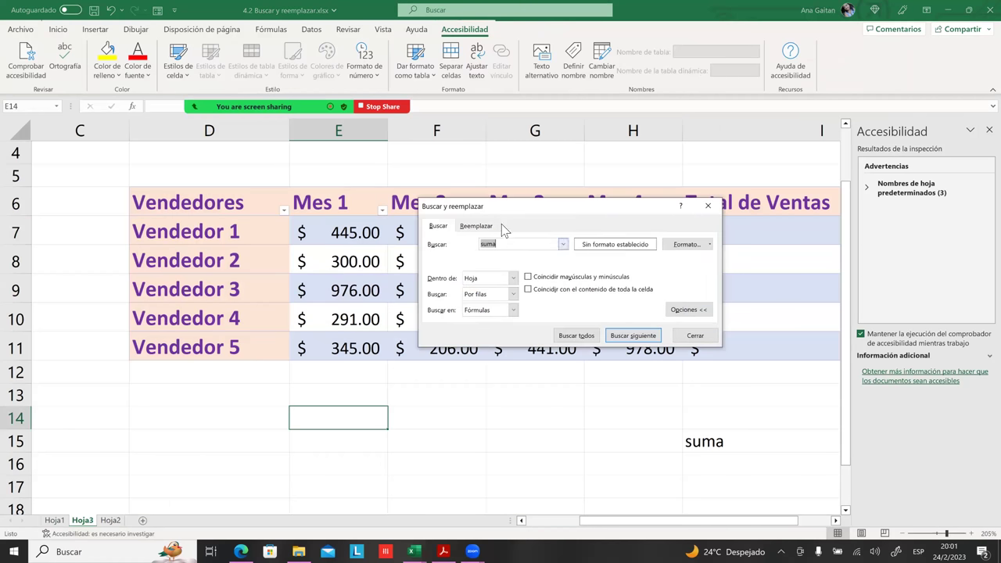
{"action": "left_click", "coordinate": [491, 226]}
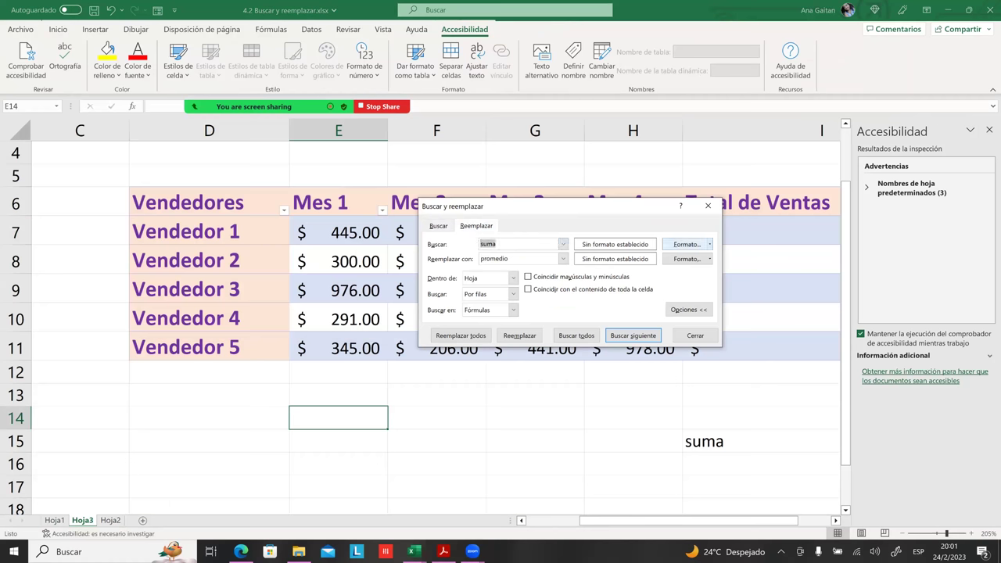
{"action": "left_click", "coordinate": [688, 244]}
{"action": "left_click", "coordinate": [597, 242]}
{"action": "double_click", "coordinate": [552, 244]}
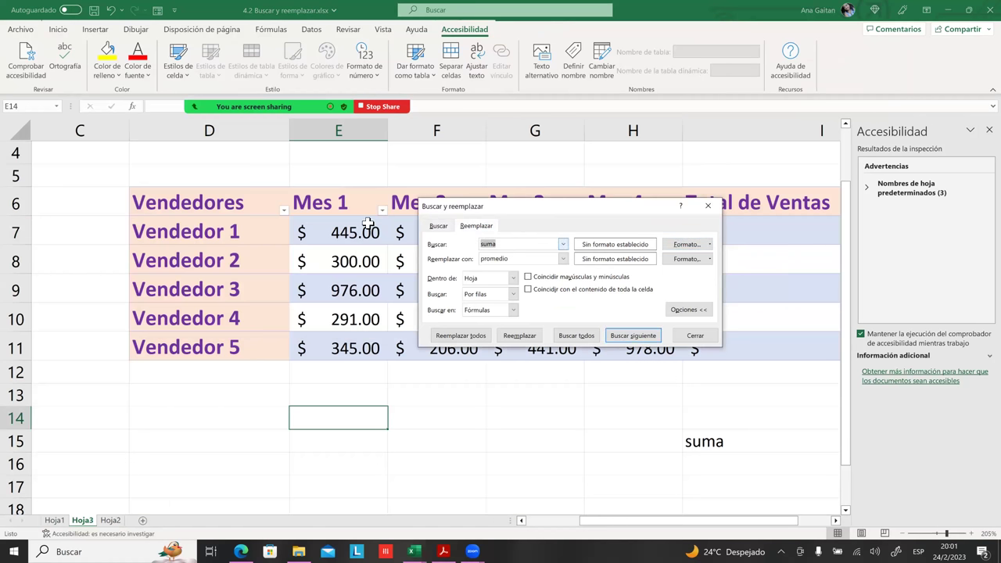
{"action": "key", "text": "BackSpace"}
{"action": "type", "text": "Vendedor 1"}
{"action": "left_click_drag", "start_coordinate": [523, 259], "coordinate": [460, 264]}
{"action": "type", "text": "A"}
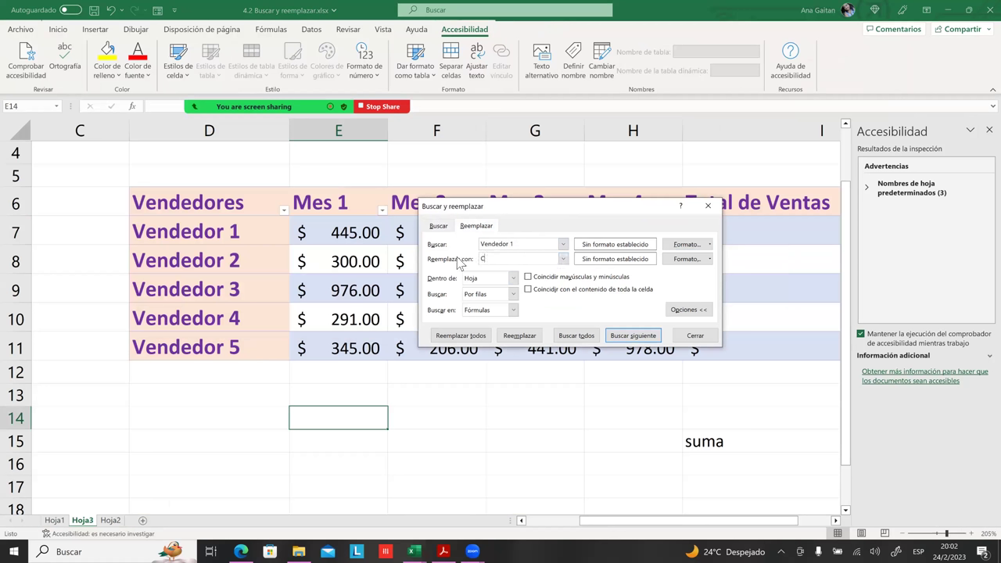
{"action": "type", "text": "audia"}
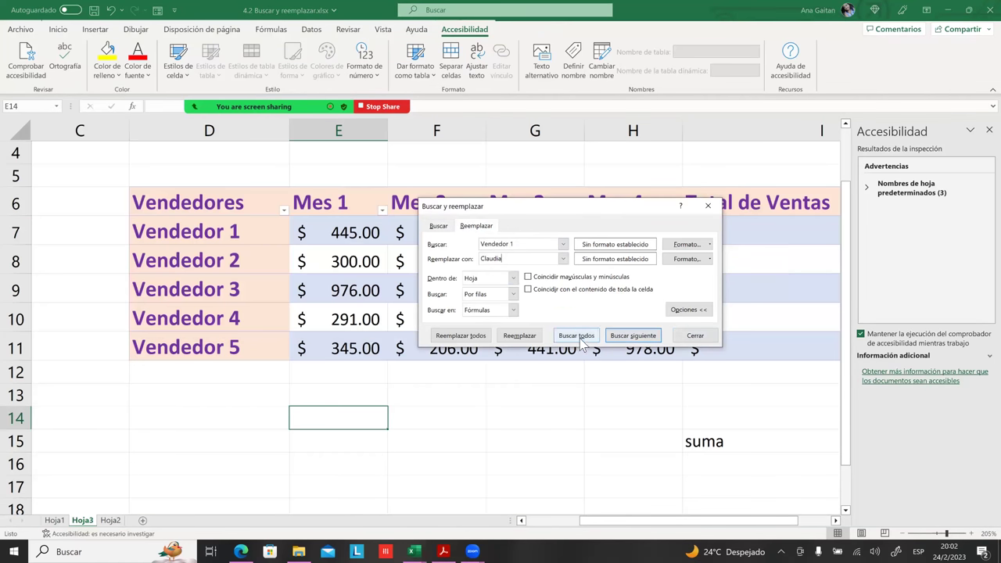
- Find all matches, replace the single match in D7 with Claudia, and close the dialog
{"action": "left_click", "coordinate": [582, 344]}
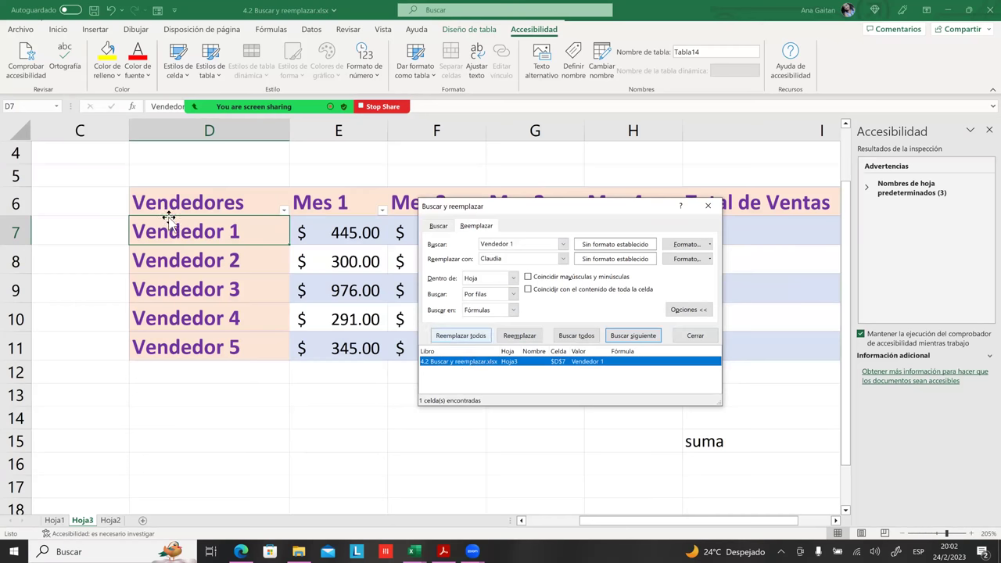
{"action": "left_click", "coordinate": [521, 338]}
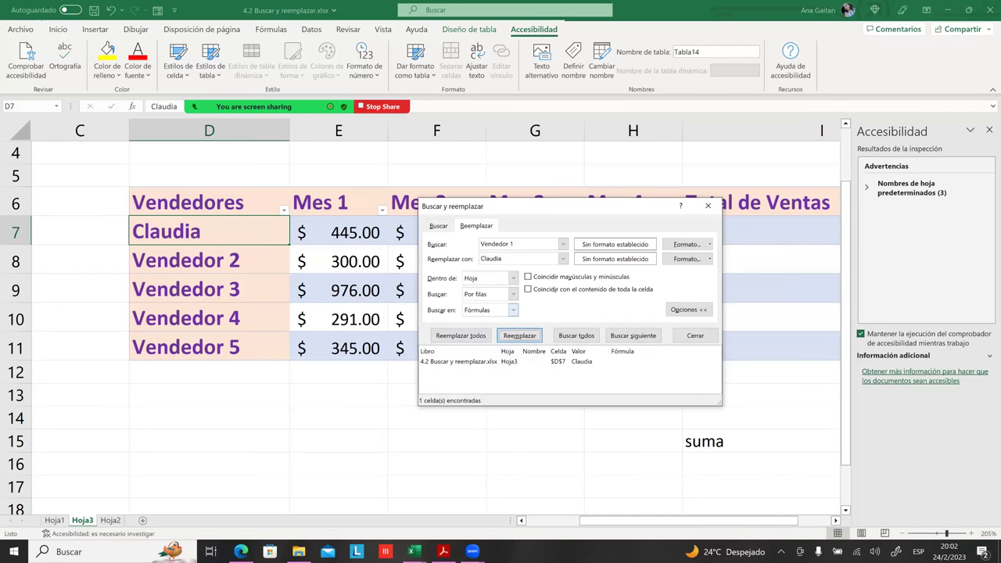
{"action": "left_click", "coordinate": [708, 206]}
{"action": "left_click", "coordinate": [268, 339]}
{"action": "left_click", "coordinate": [212, 226]}
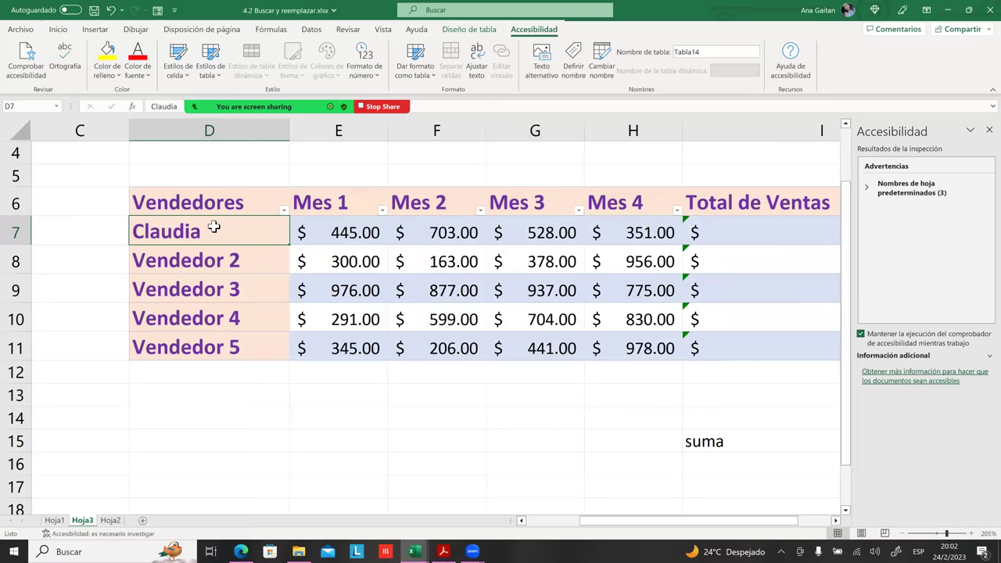
{"action": "left_click", "coordinate": [202, 289]}
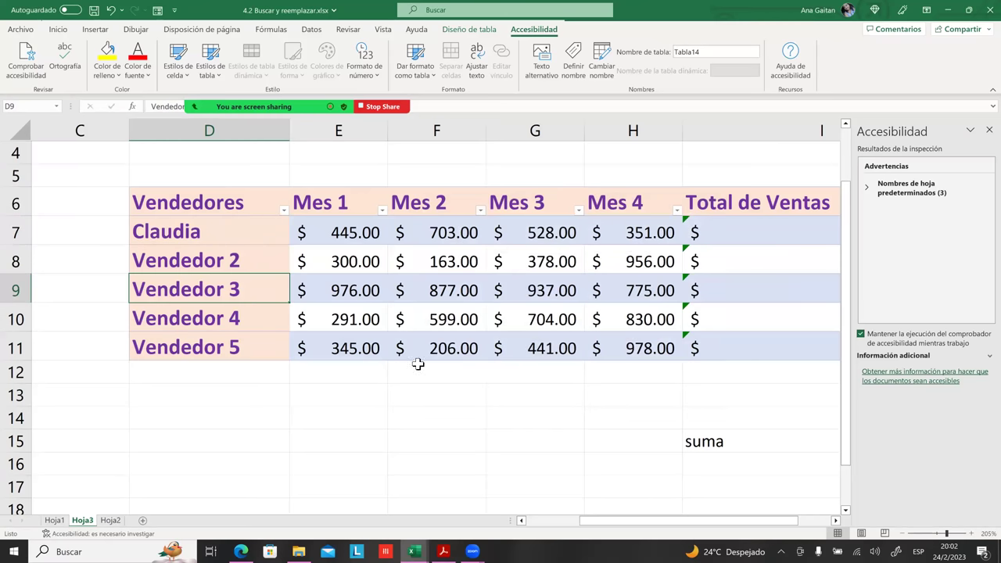
{"action": "left_click_drag", "start_coordinate": [163, 204], "coordinate": [751, 372]}
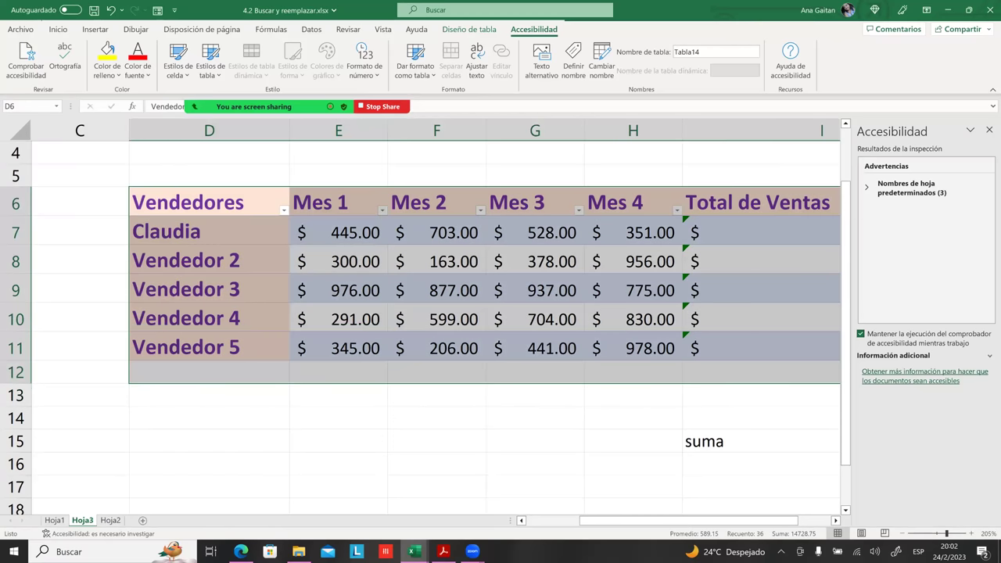
{"action": "left_click", "coordinate": [535, 440]}
{"action": "left_click", "coordinate": [207, 367]}
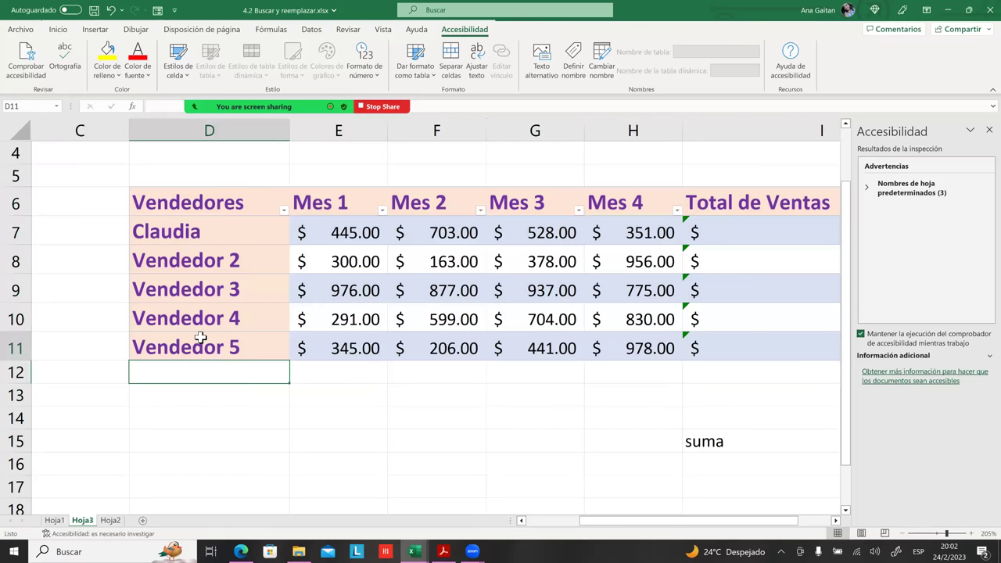
{"action": "left_click", "coordinate": [201, 338]}
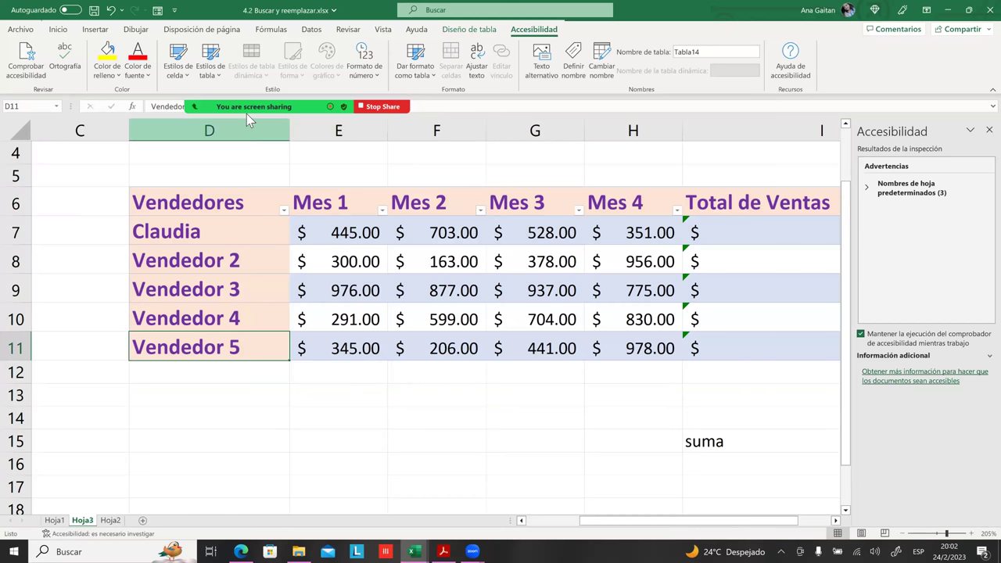
{"action": "mouse_move", "coordinate": [568, 97]}
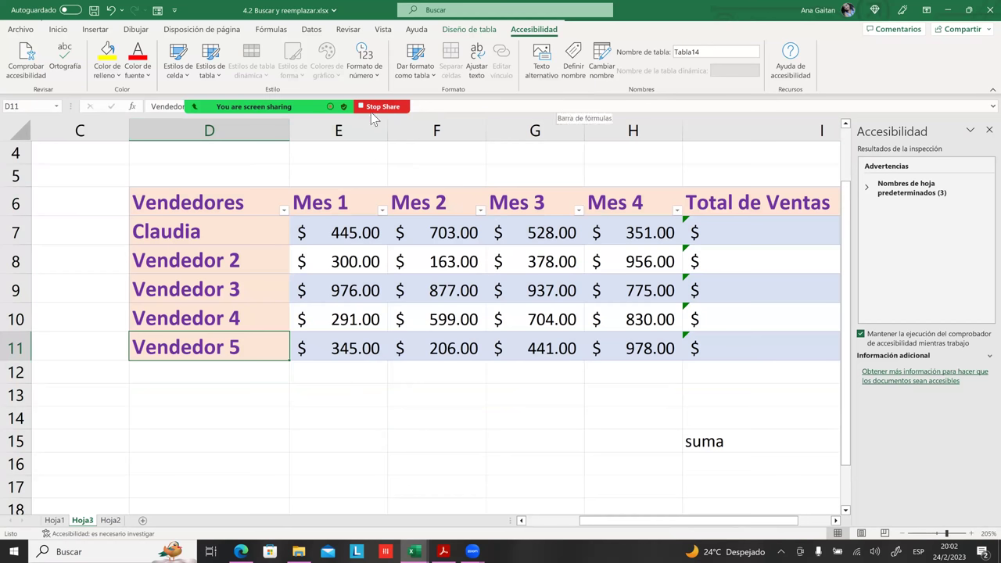
{"action": "mouse_move", "coordinate": [387, 108]}
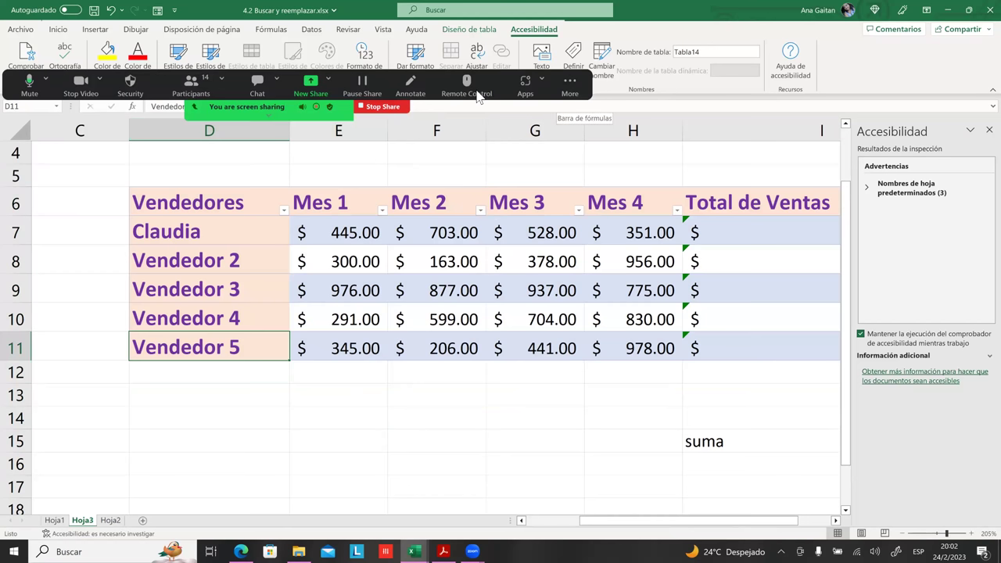
{"action": "left_click", "coordinate": [398, 109]}
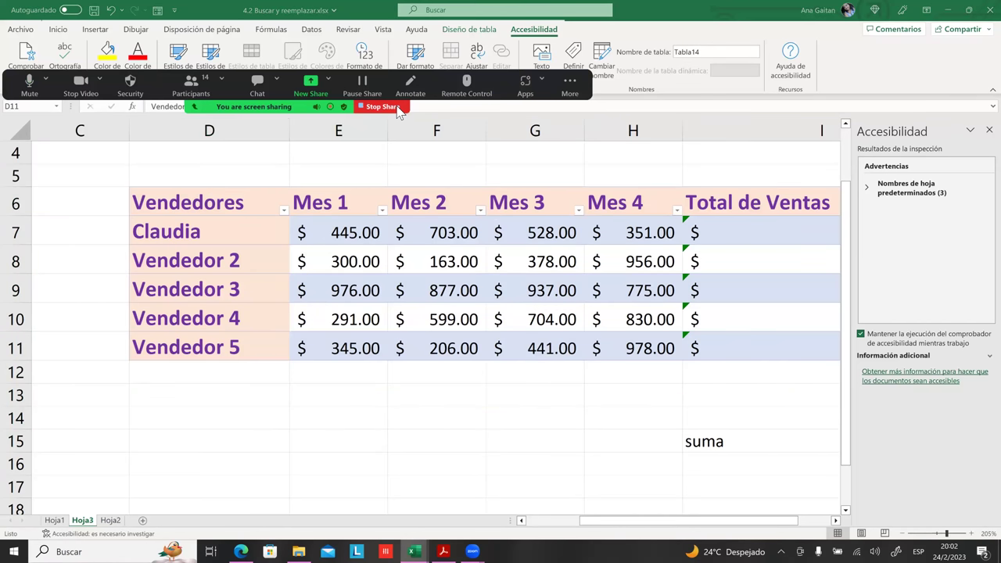